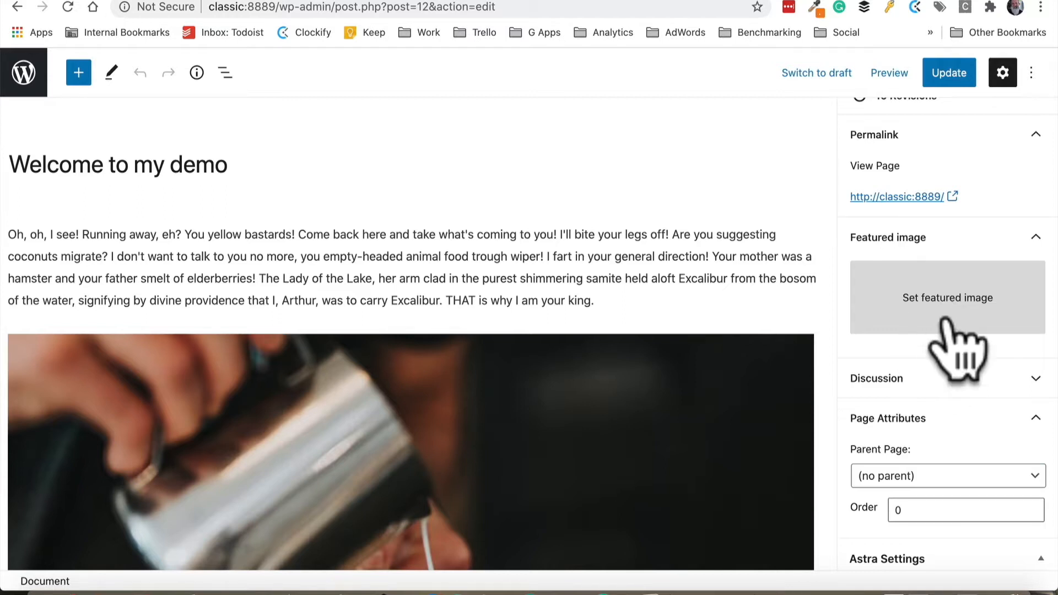
Inspect the first paragraph's block settings, including the preset font size options
{"action": "left_click", "coordinate": [650, 281]}
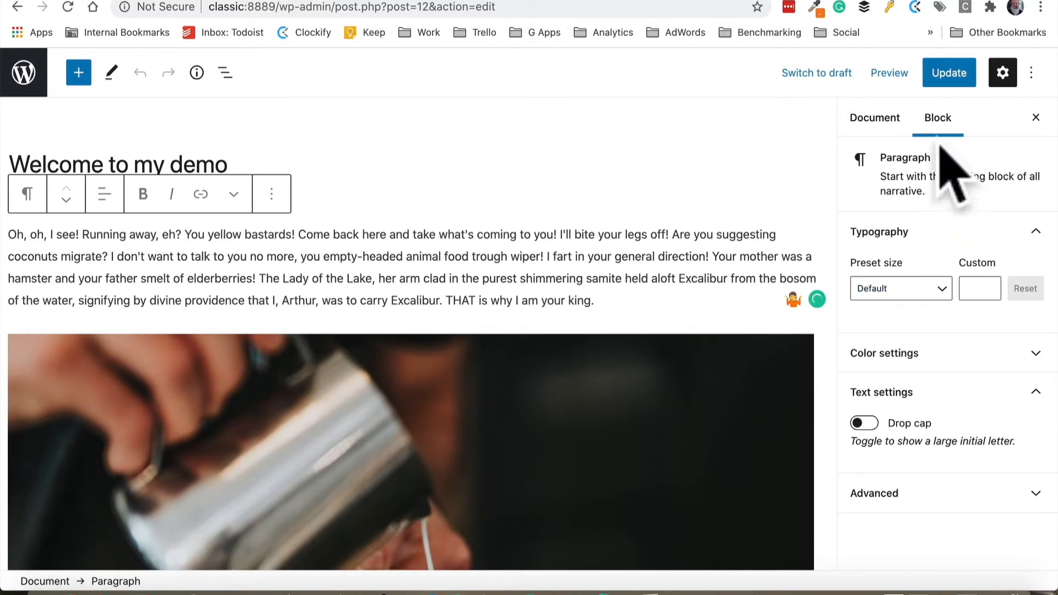
{"action": "left_click", "coordinate": [874, 118]}
{"action": "left_click", "coordinate": [935, 118]}
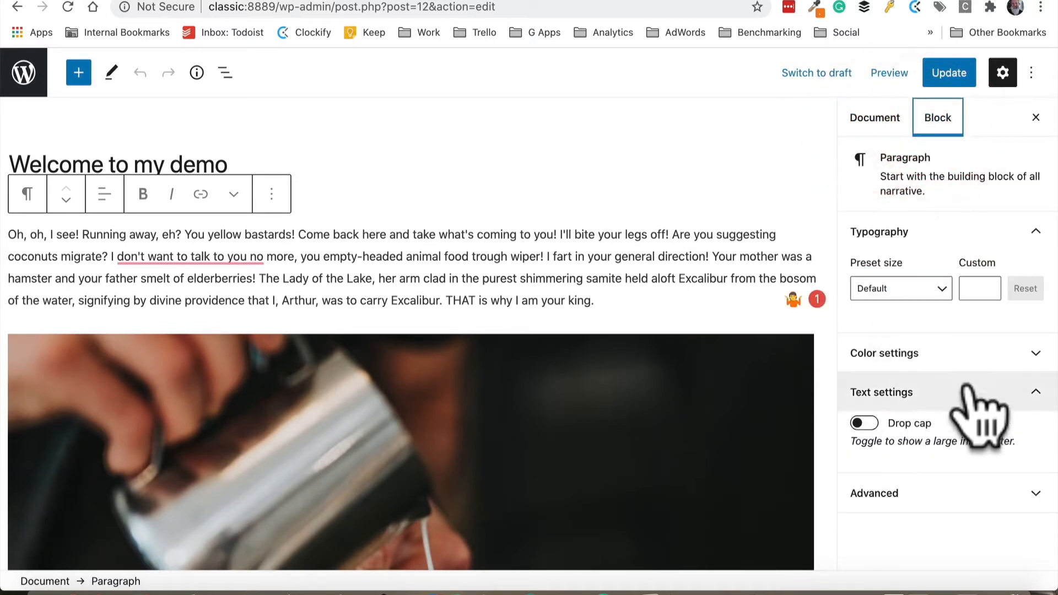
{"action": "left_click", "coordinate": [474, 278]}
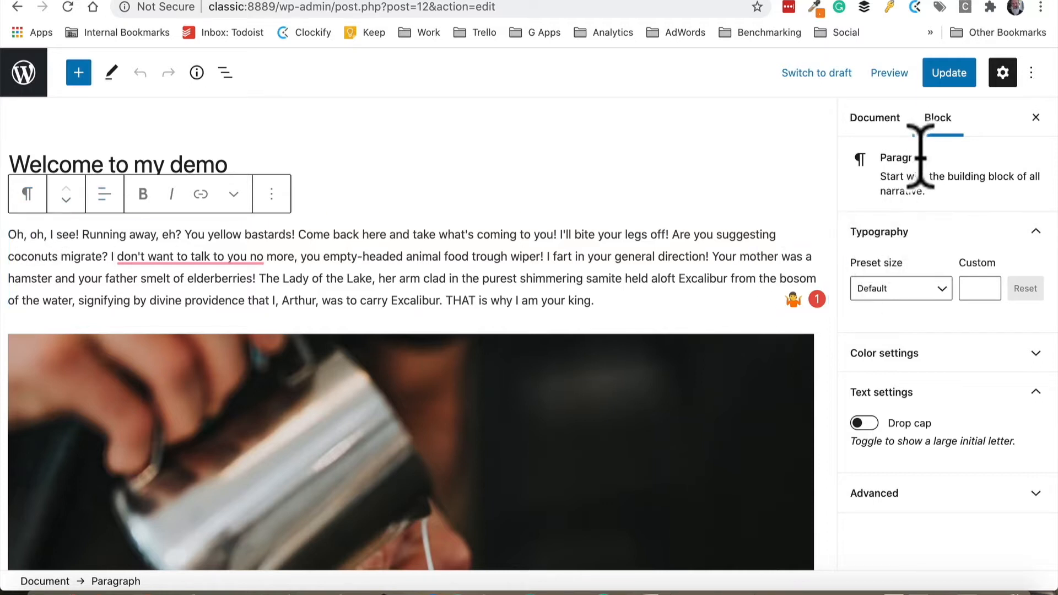
{"action": "left_click", "coordinate": [931, 282]}
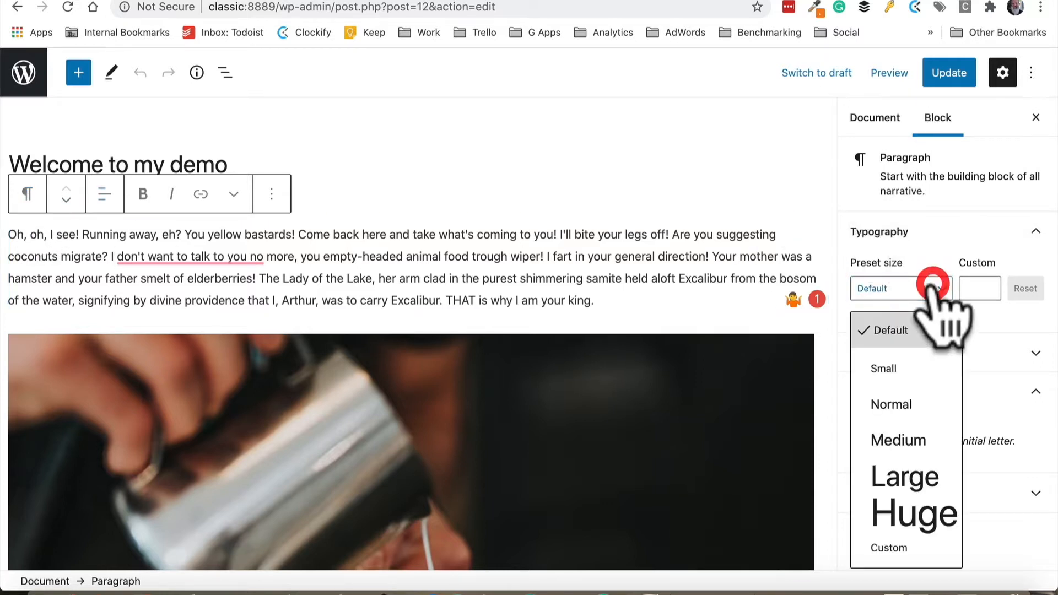
{"action": "left_click", "coordinate": [932, 284]}
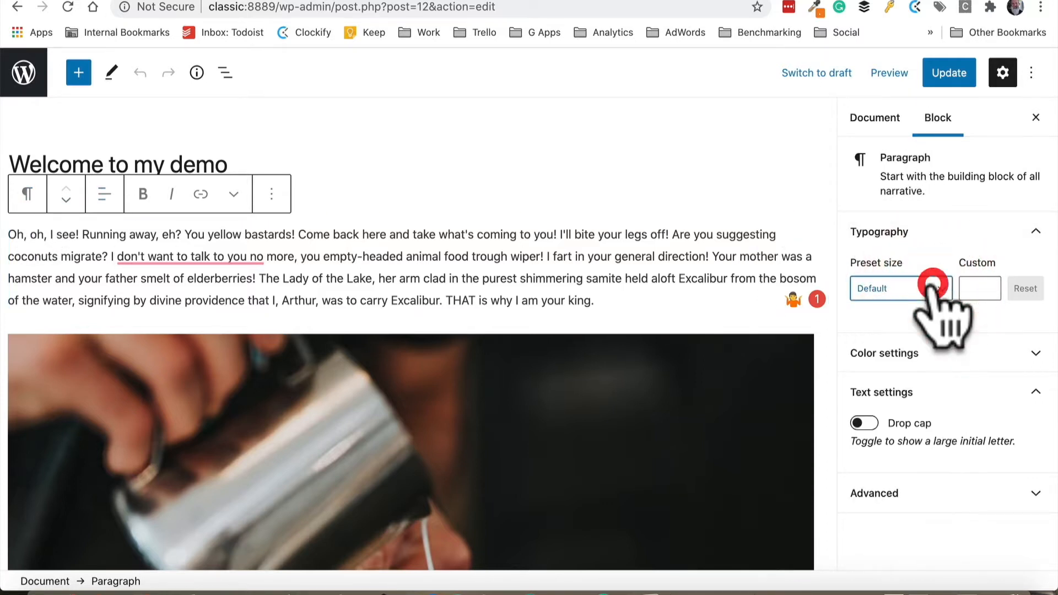
Expand the paragraph's color settings and toggle its drop cap on and off twice
{"action": "left_click", "coordinate": [933, 353]}
{"action": "scroll", "coordinate": [937, 369], "scroll_direction": "down", "scroll_amount": 5}
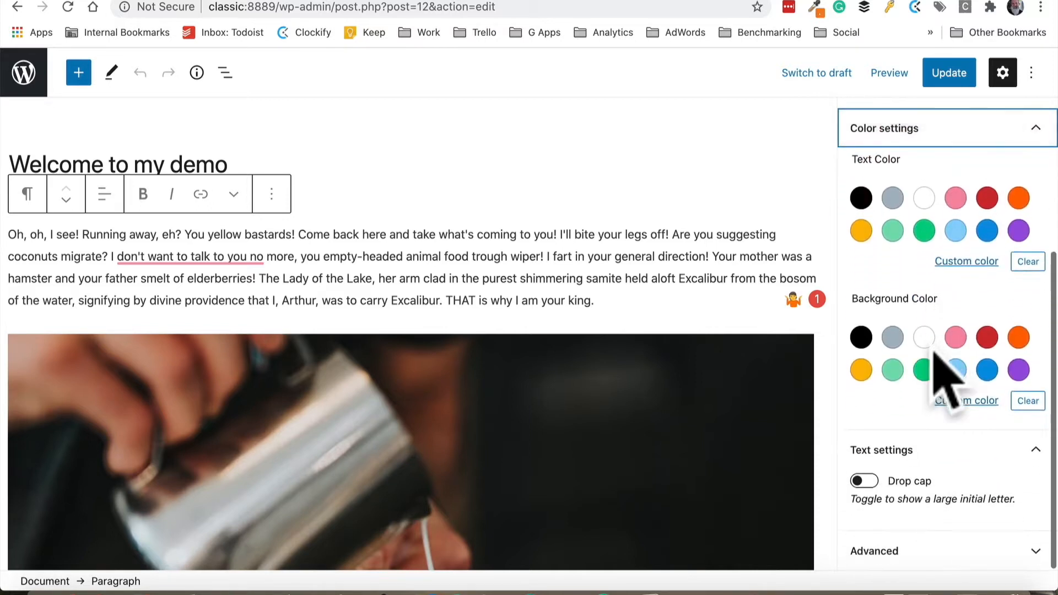
{"action": "left_click", "coordinate": [864, 481]}
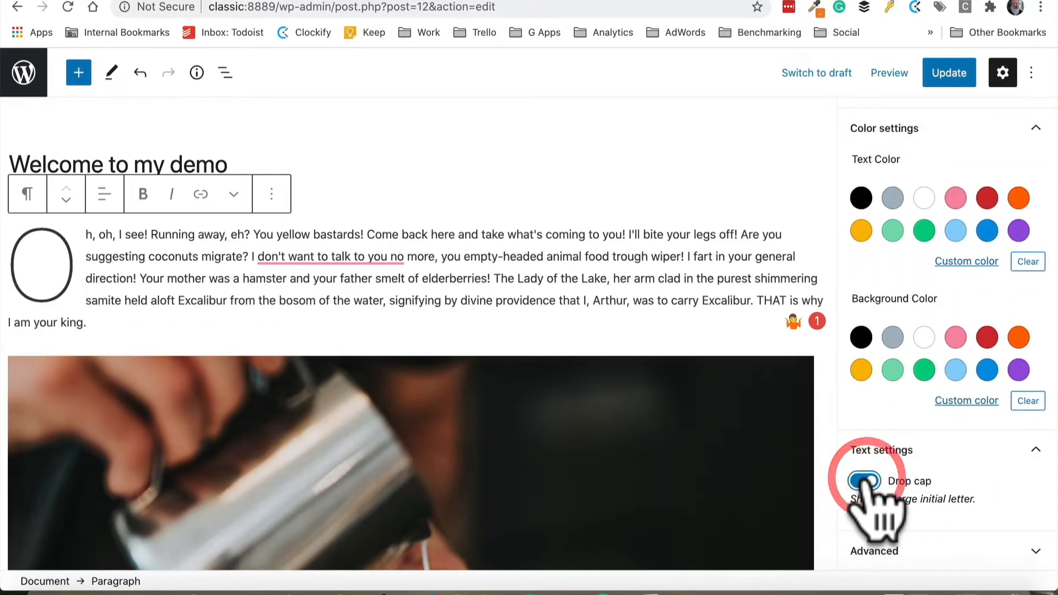
{"action": "left_click", "coordinate": [866, 482]}
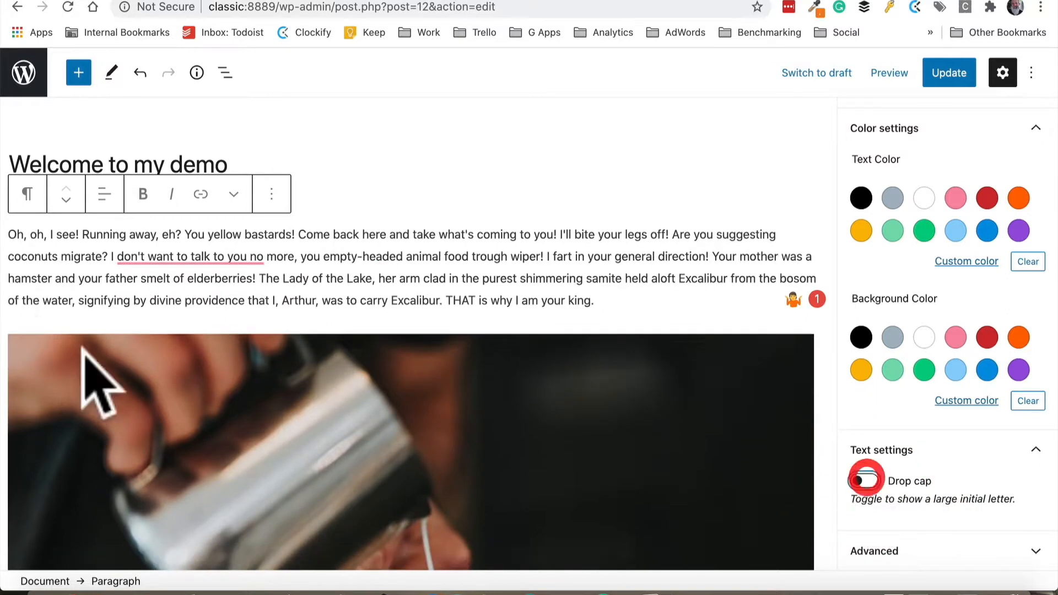
{"action": "left_click", "coordinate": [861, 482]}
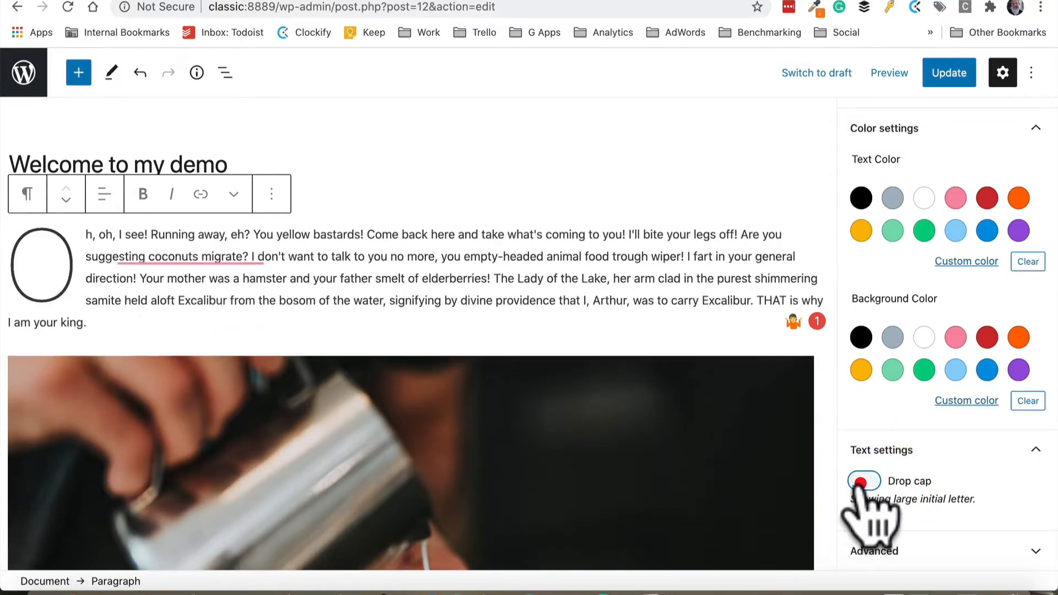
{"action": "left_click", "coordinate": [863, 482]}
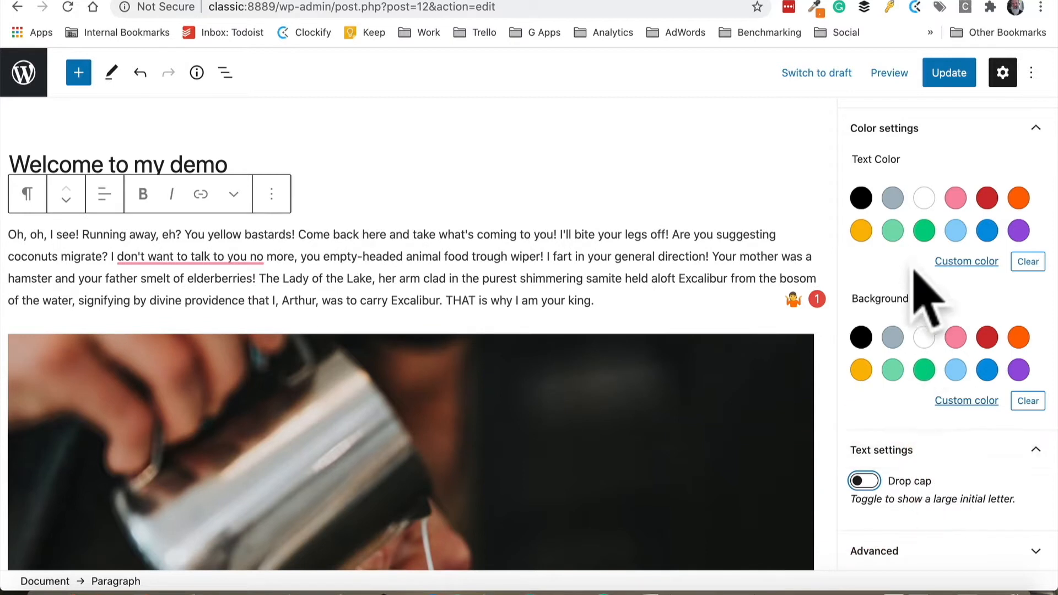
Apply the Rounded style to the coffee image, then switch it back to Default
{"action": "scroll", "coordinate": [923, 294], "scroll_direction": "up", "scroll_amount": 4}
{"action": "scroll", "coordinate": [579, 236], "scroll_direction": "down", "scroll_amount": 1}
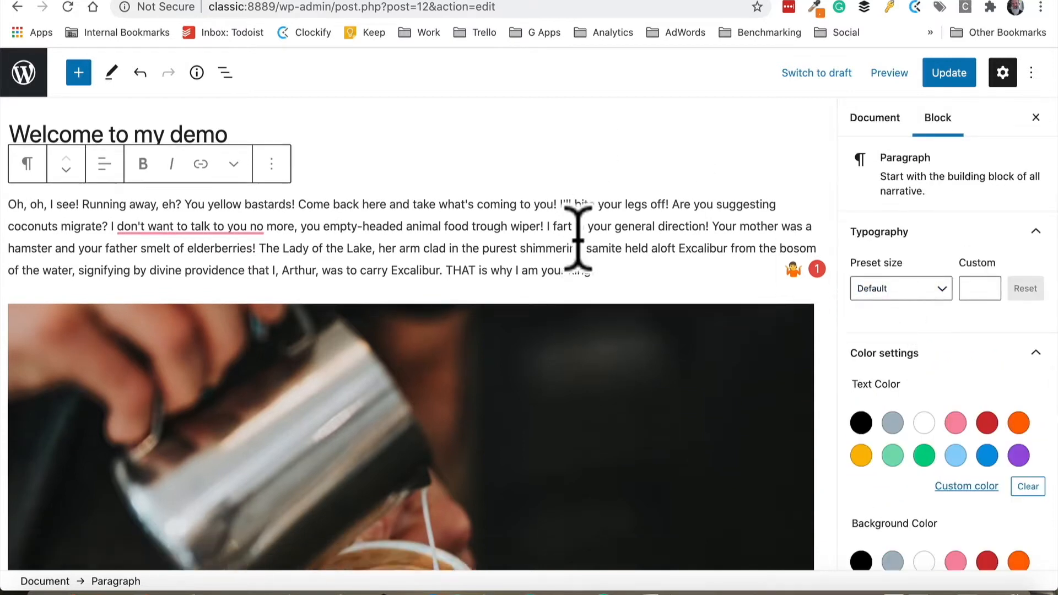
{"action": "left_click", "coordinate": [605, 315]}
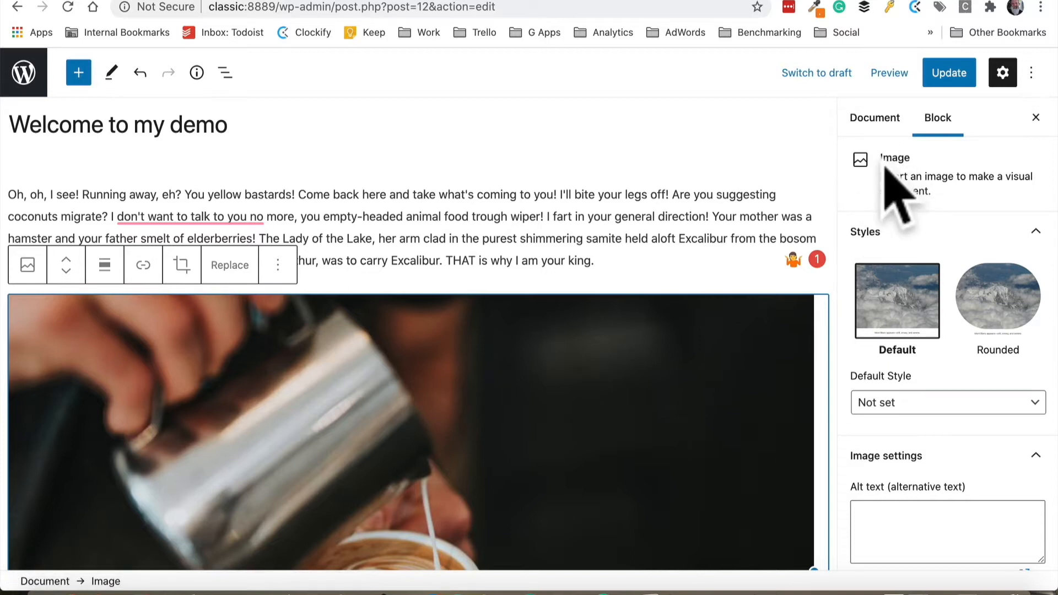
{"action": "left_click", "coordinate": [1000, 317]}
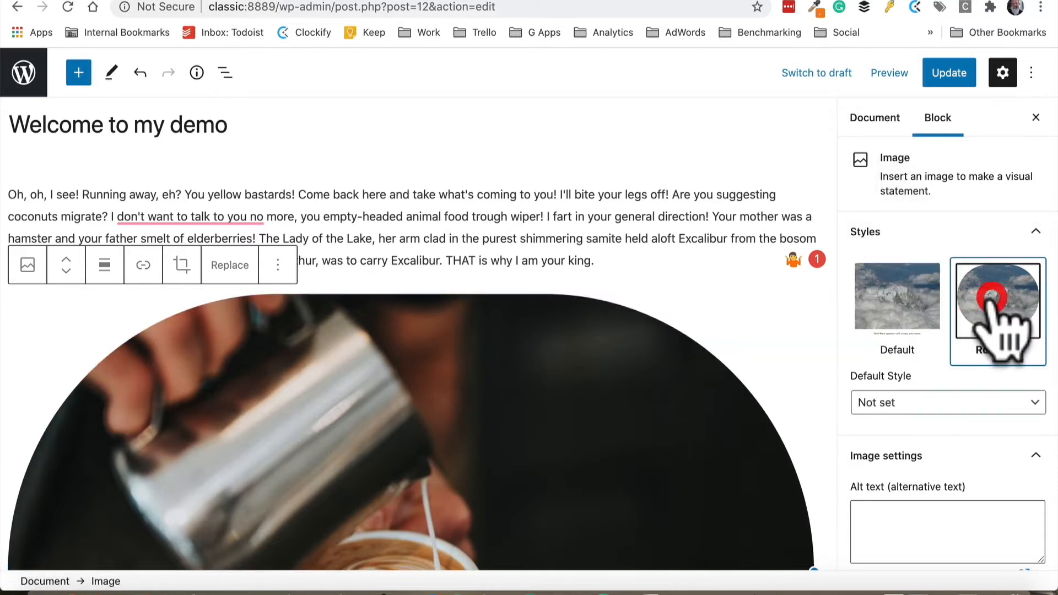
{"action": "left_click", "coordinate": [885, 303]}
Review the image's size settings, then the Subheading block's color settings
{"action": "scroll", "coordinate": [897, 298], "scroll_direction": "down", "scroll_amount": 5}
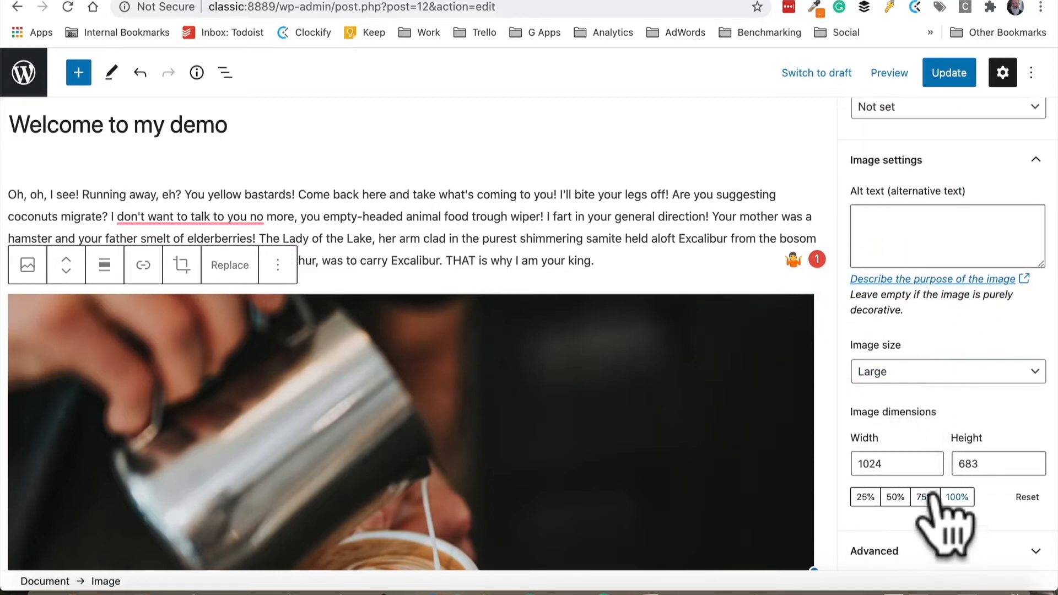
{"action": "scroll", "coordinate": [942, 419], "scroll_direction": "up", "scroll_amount": 5}
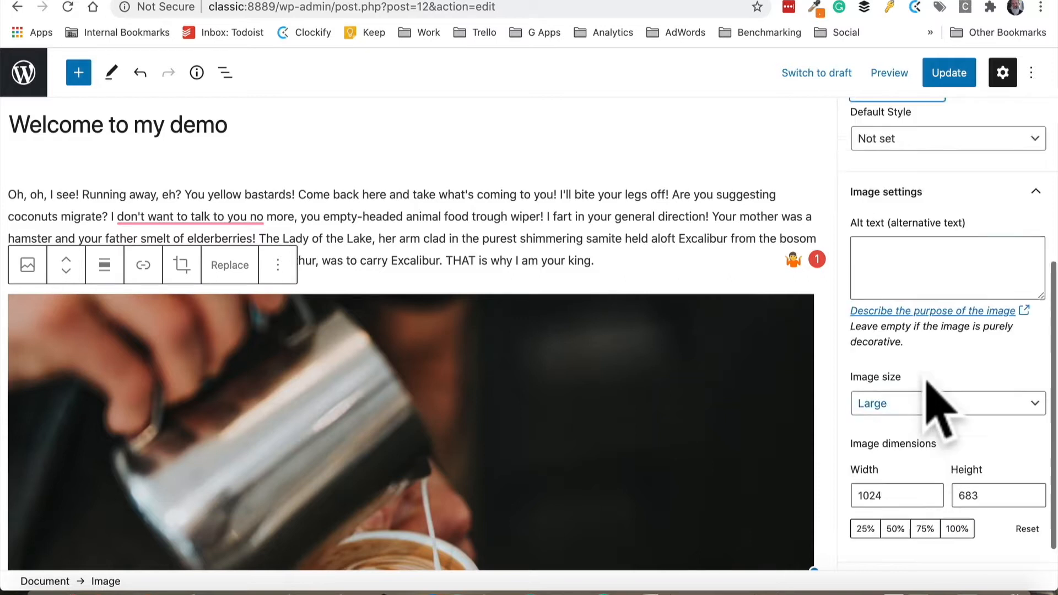
{"action": "scroll", "coordinate": [649, 354], "scroll_direction": "down", "scroll_amount": 10}
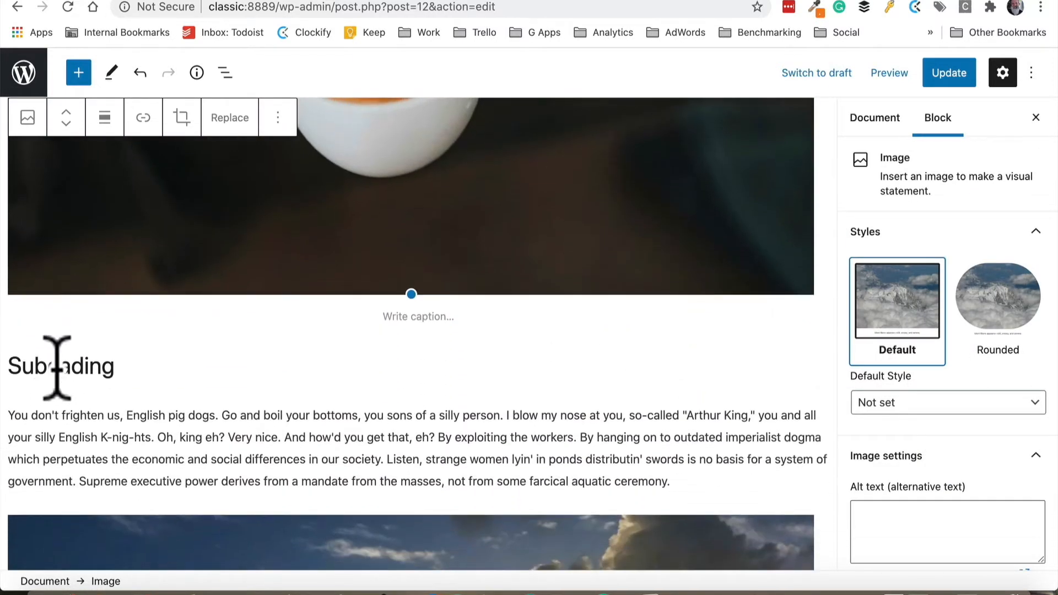
{"action": "left_click", "coordinate": [57, 367]}
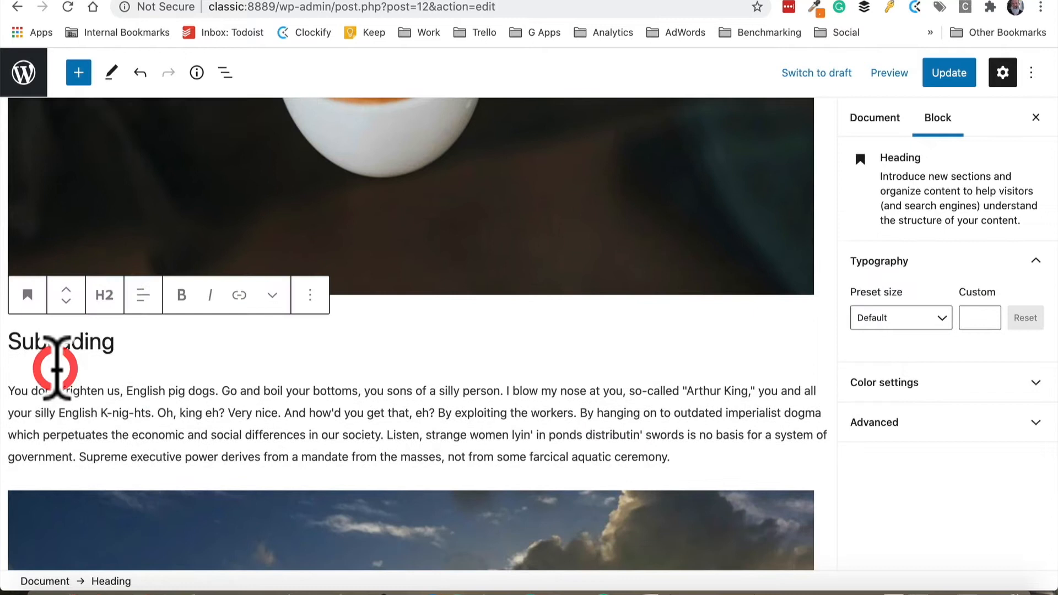
{"action": "left_click", "coordinate": [50, 341]}
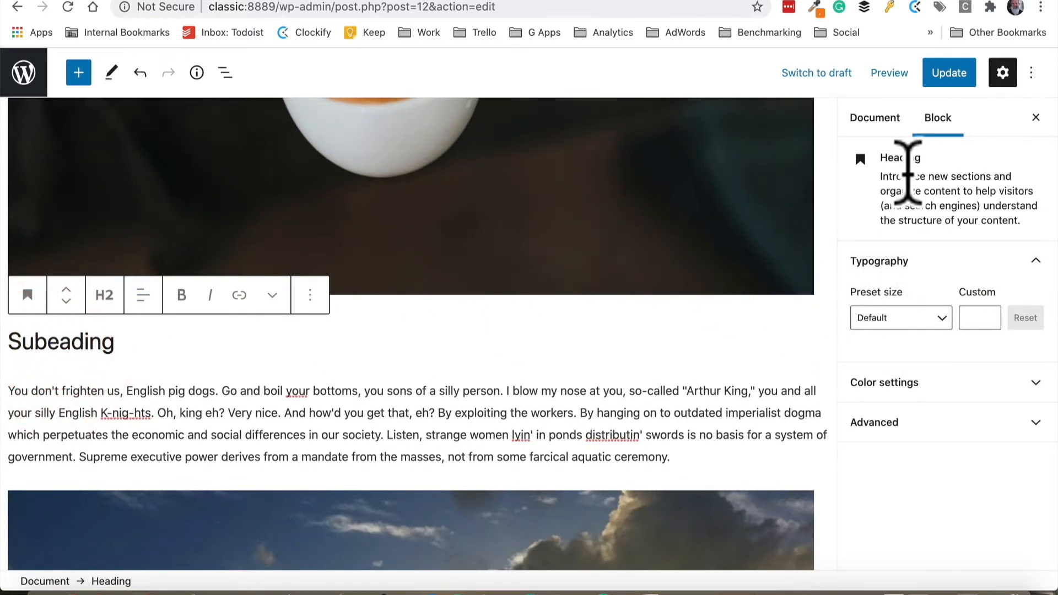
{"action": "left_click", "coordinate": [919, 390]}
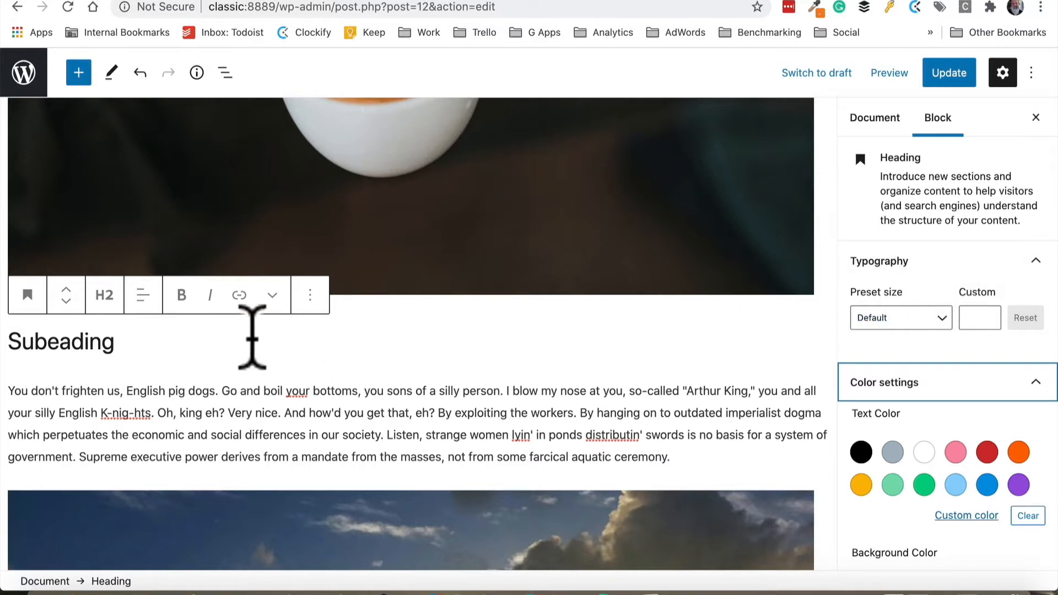
Explore the first paragraph's toolbar options for alignment, links, extra formatting and block actions
{"action": "left_click", "coordinate": [136, 422]}
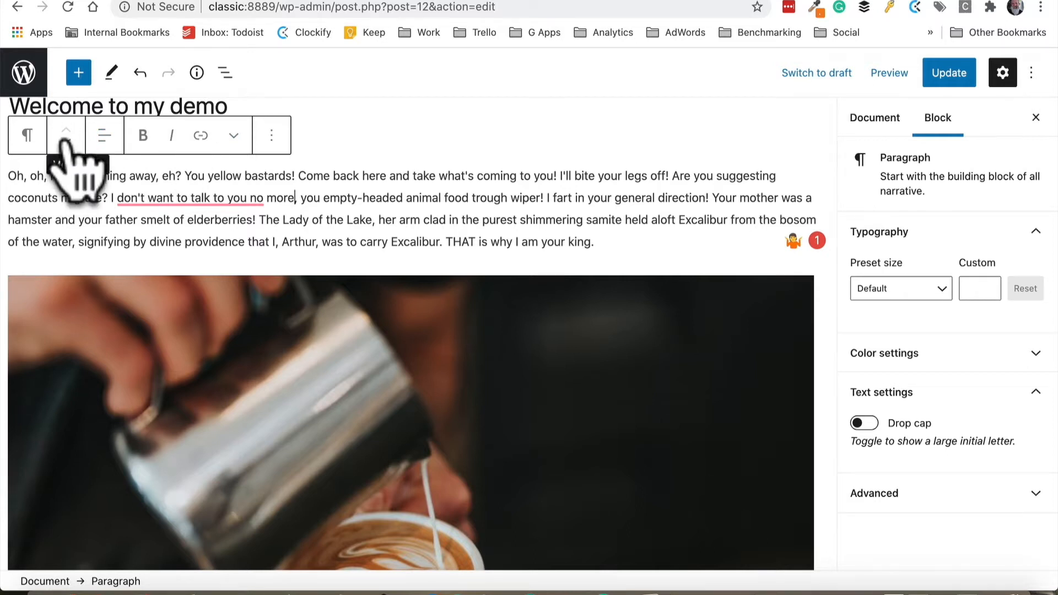
{"action": "left_click", "coordinate": [103, 136]}
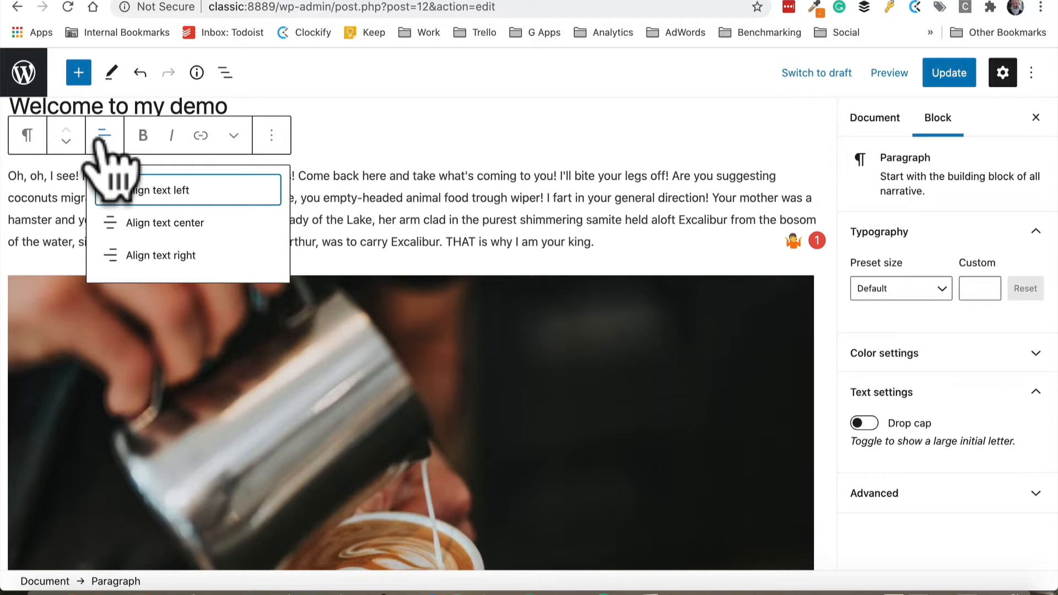
{"action": "left_click", "coordinate": [102, 138]}
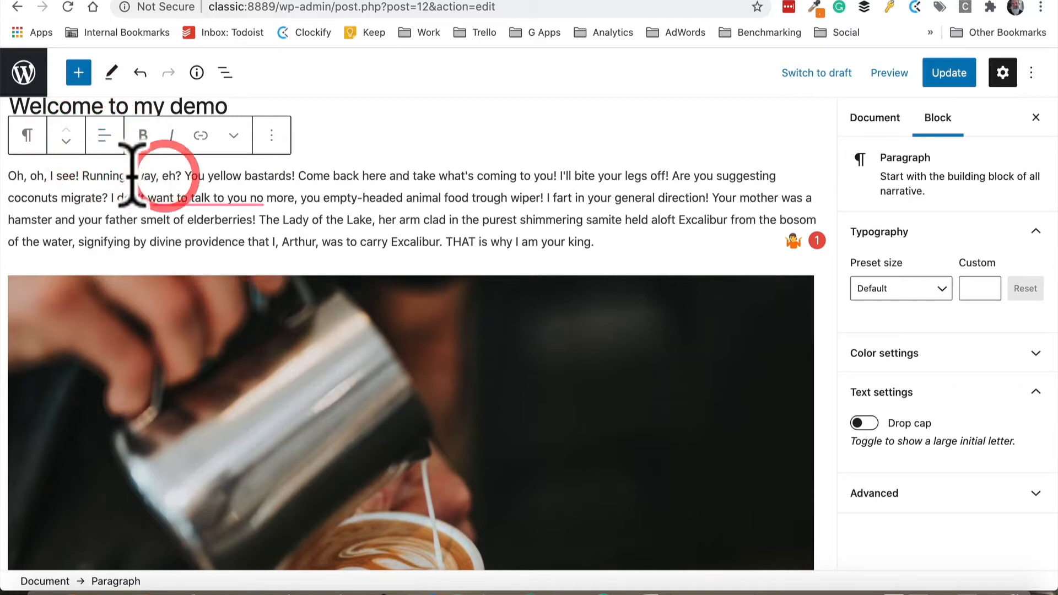
{"action": "left_click", "coordinate": [200, 135]}
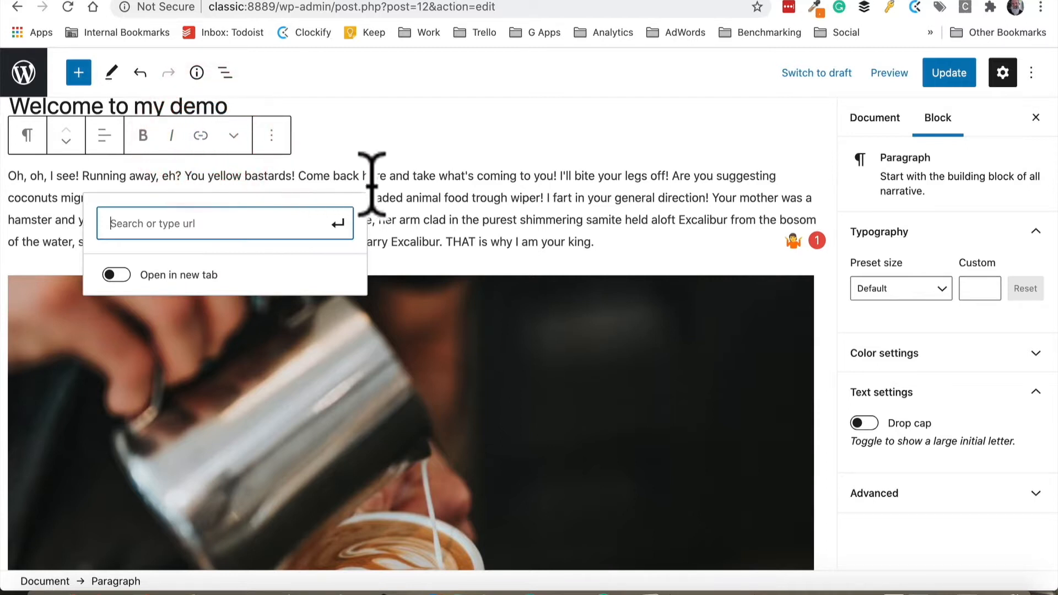
{"action": "left_click", "coordinate": [480, 194]}
{"action": "left_click", "coordinate": [233, 136]}
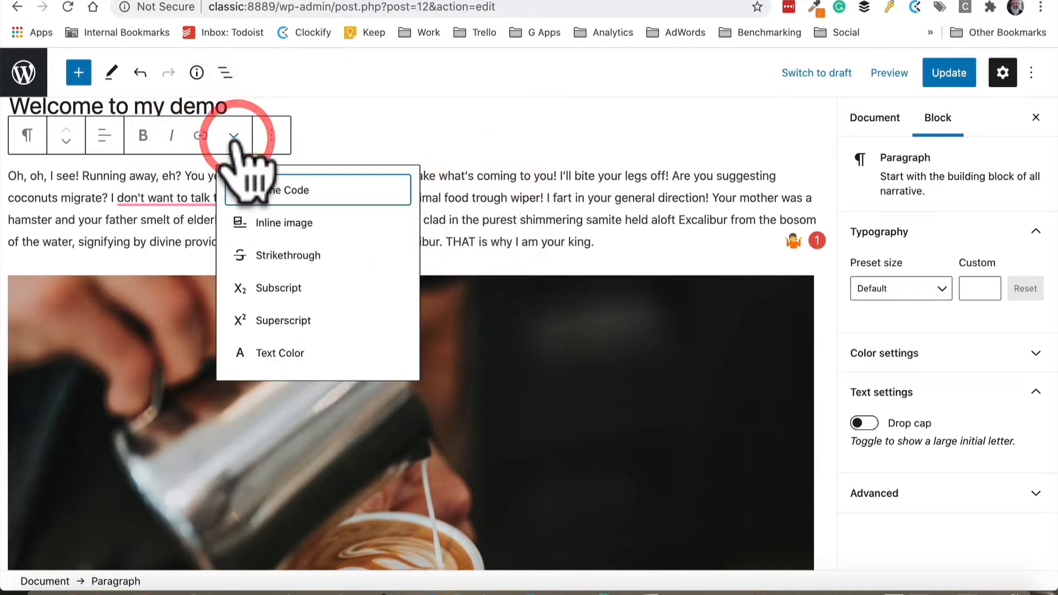
{"action": "left_click", "coordinate": [270, 136]}
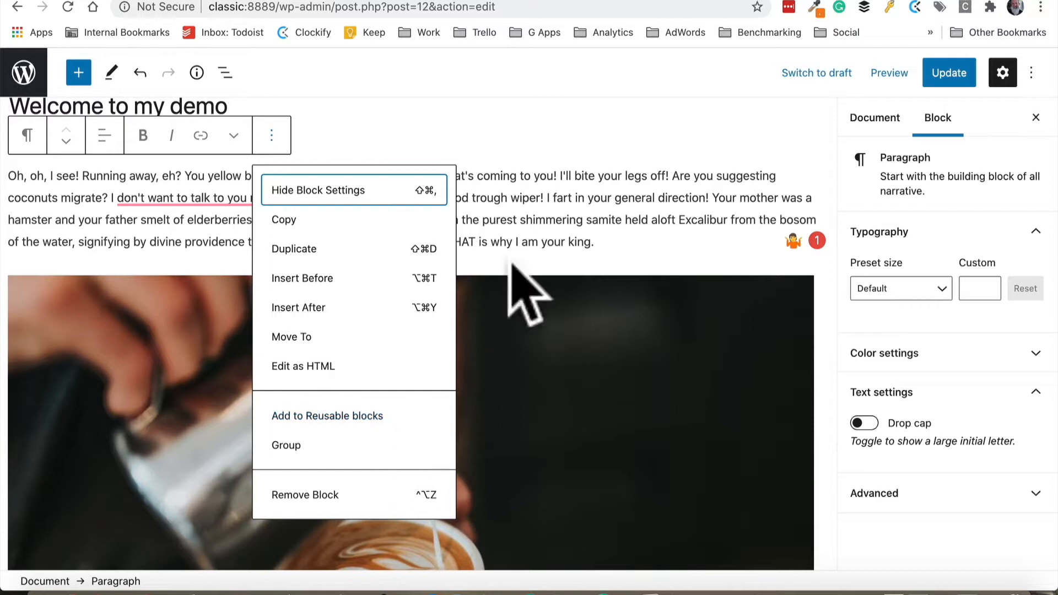
{"action": "left_click", "coordinate": [521, 231]}
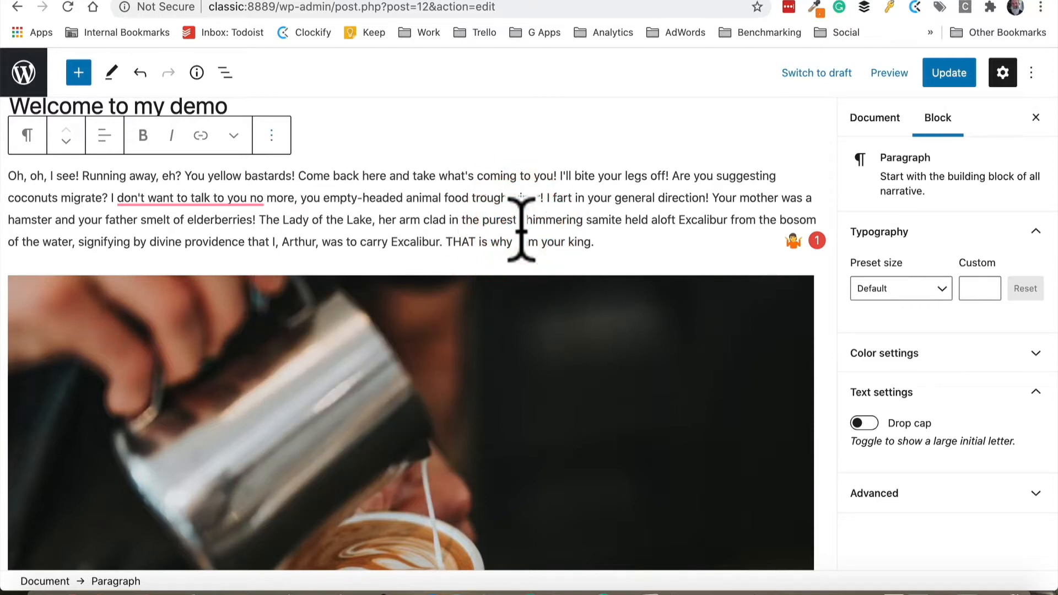
Explore the coffee image toolbar's alignment and block action menus
{"action": "left_click", "coordinate": [484, 315]}
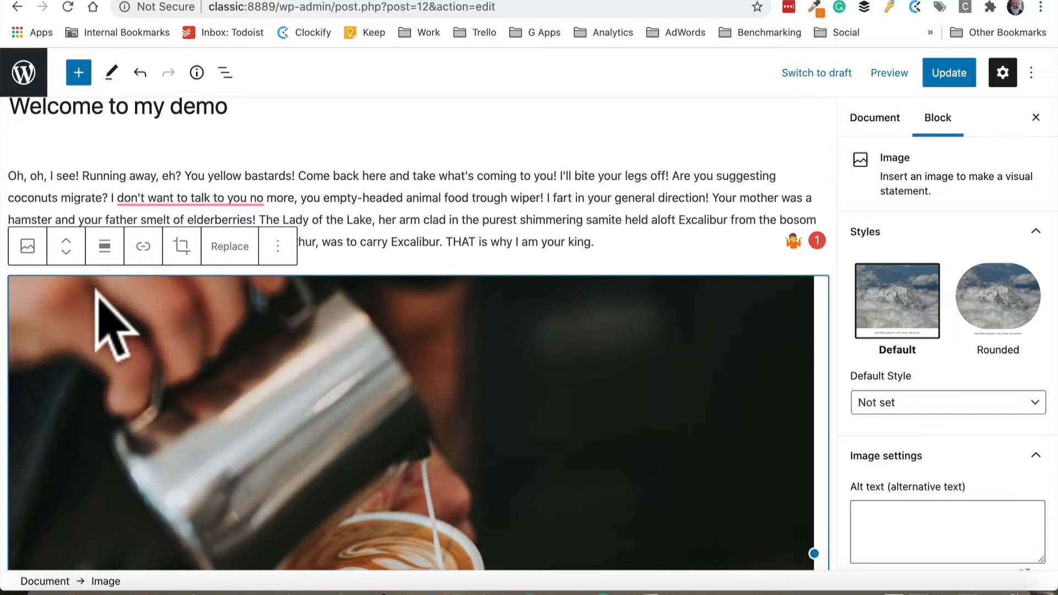
{"action": "left_click", "coordinate": [99, 256]}
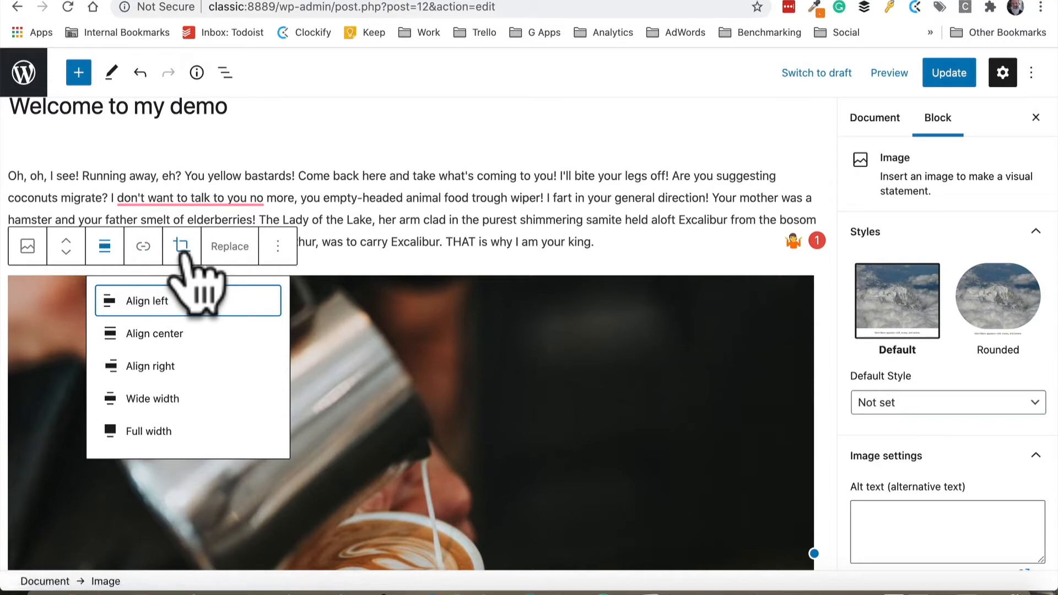
{"action": "left_click", "coordinate": [278, 246]}
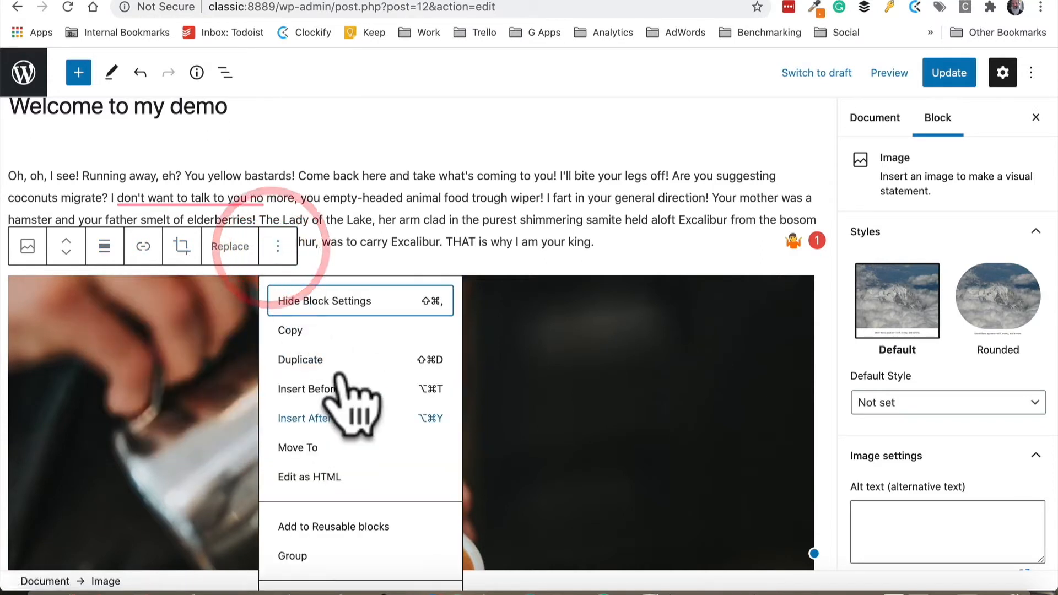
{"action": "left_click", "coordinate": [609, 338]}
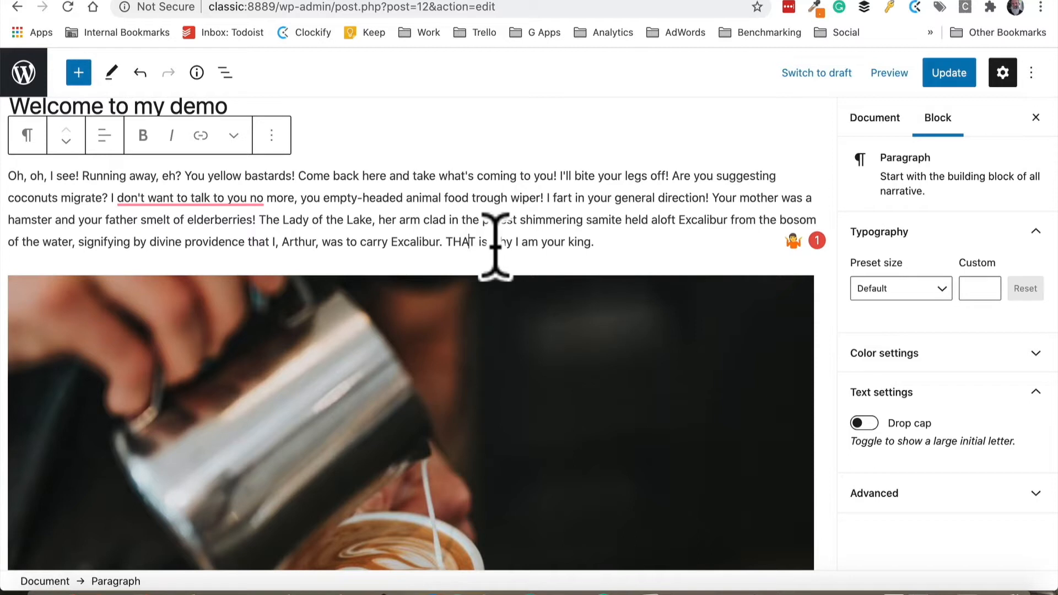
Update the page and view the published page
{"action": "left_click", "coordinate": [959, 73]}
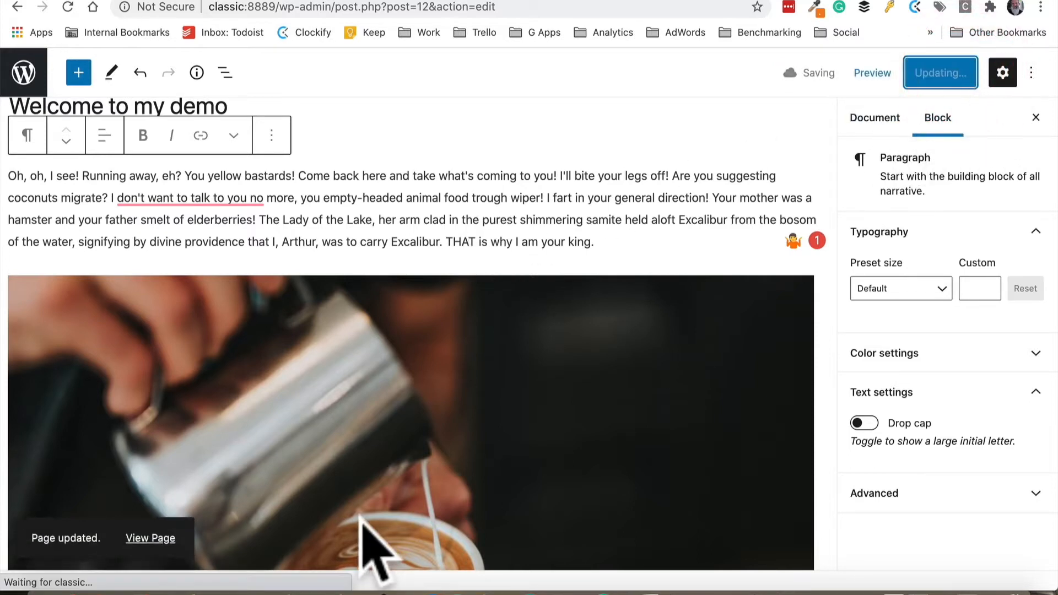
{"action": "left_click", "coordinate": [147, 538]}
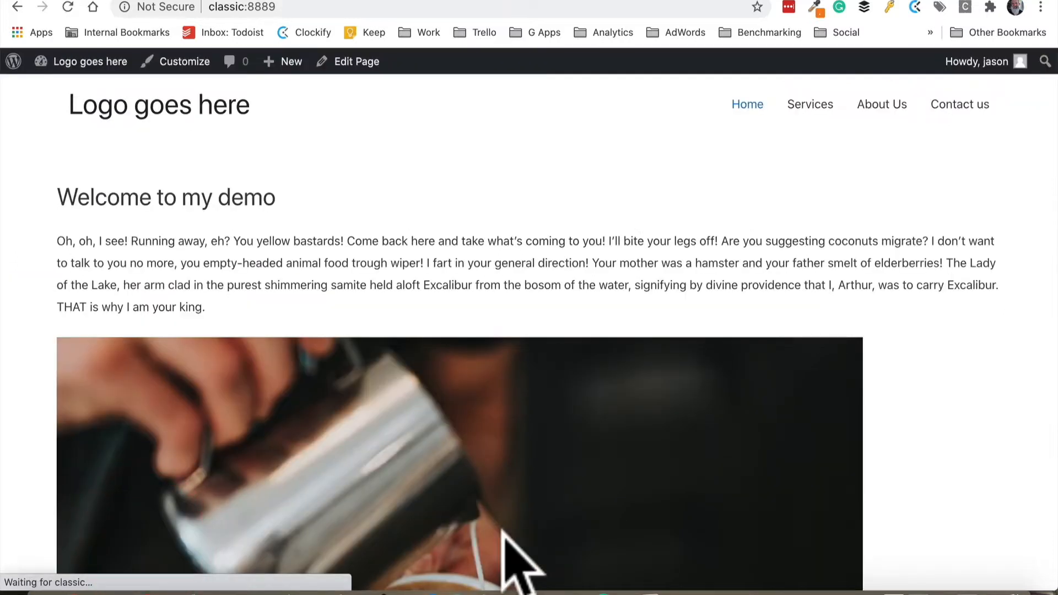
{"action": "scroll", "coordinate": [402, 397], "scroll_direction": "down", "scroll_amount": 2}
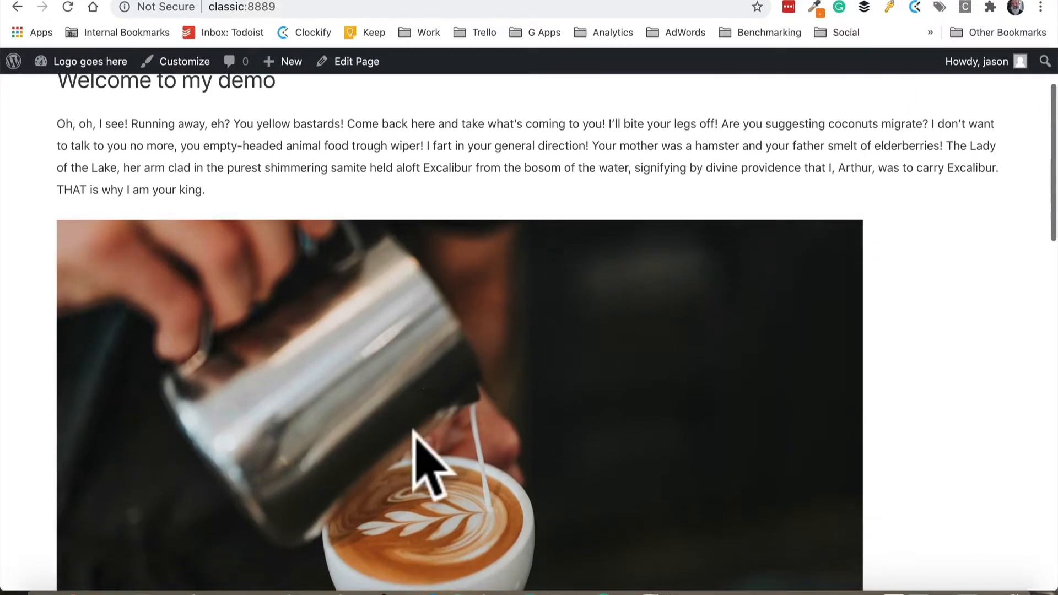
{"action": "scroll", "coordinate": [437, 386], "scroll_direction": "down", "scroll_amount": 3}
{"action": "scroll", "coordinate": [437, 369], "scroll_direction": "up", "scroll_amount": 5}
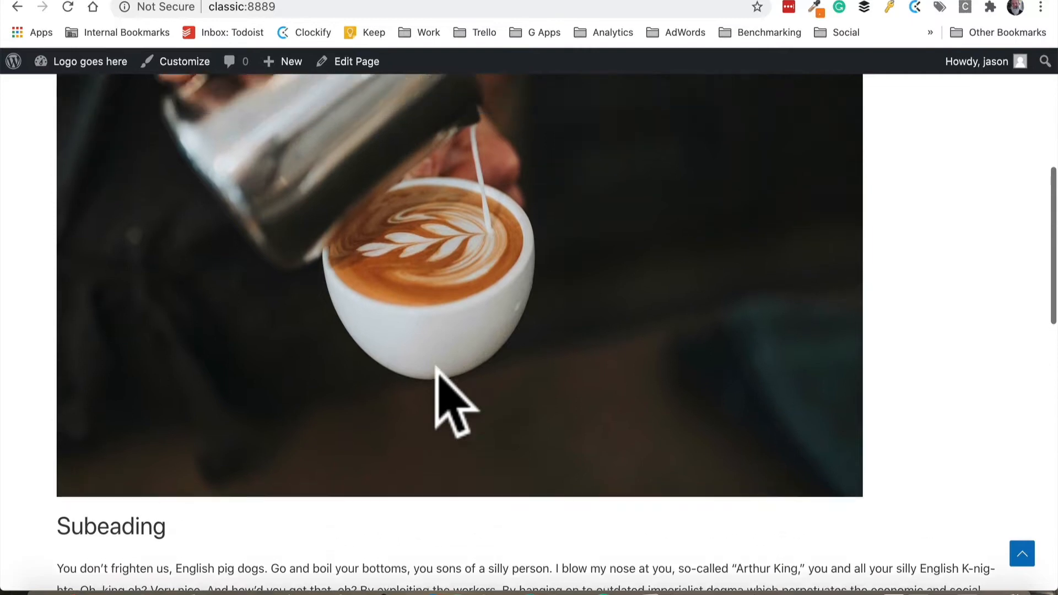
{"action": "scroll", "coordinate": [446, 237], "scroll_direction": "down", "scroll_amount": 5}
{"action": "scroll", "coordinate": [394, 457], "scroll_direction": "down", "scroll_amount": 15}
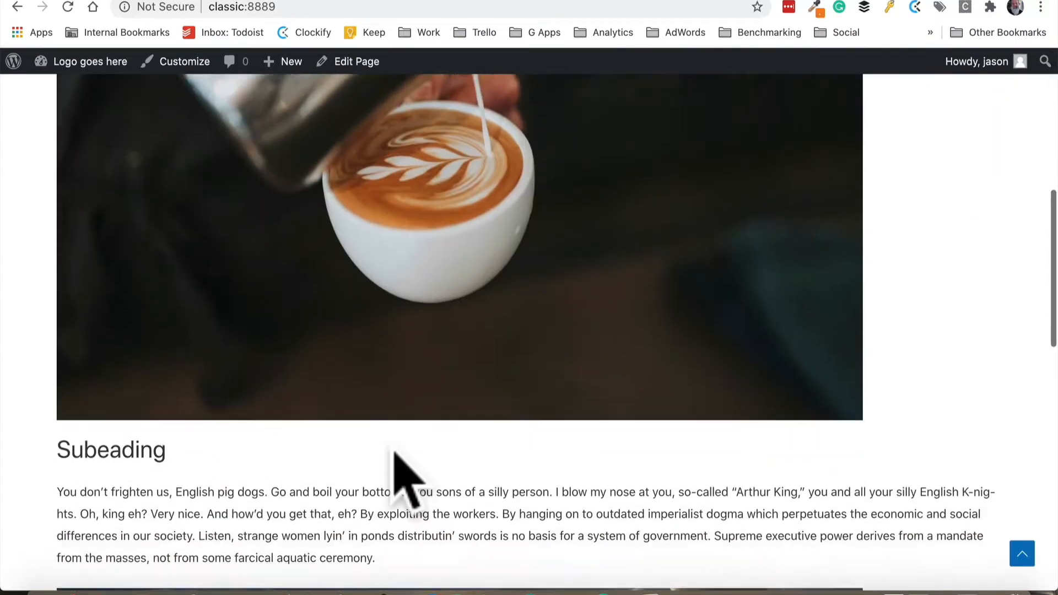
Open the page in the editor and set the coffee image's alignment to full width
{"action": "scroll", "coordinate": [393, 452], "scroll_direction": "up", "scroll_amount": 6}
{"action": "scroll", "coordinate": [393, 446], "scroll_direction": "up", "scroll_amount": 10}
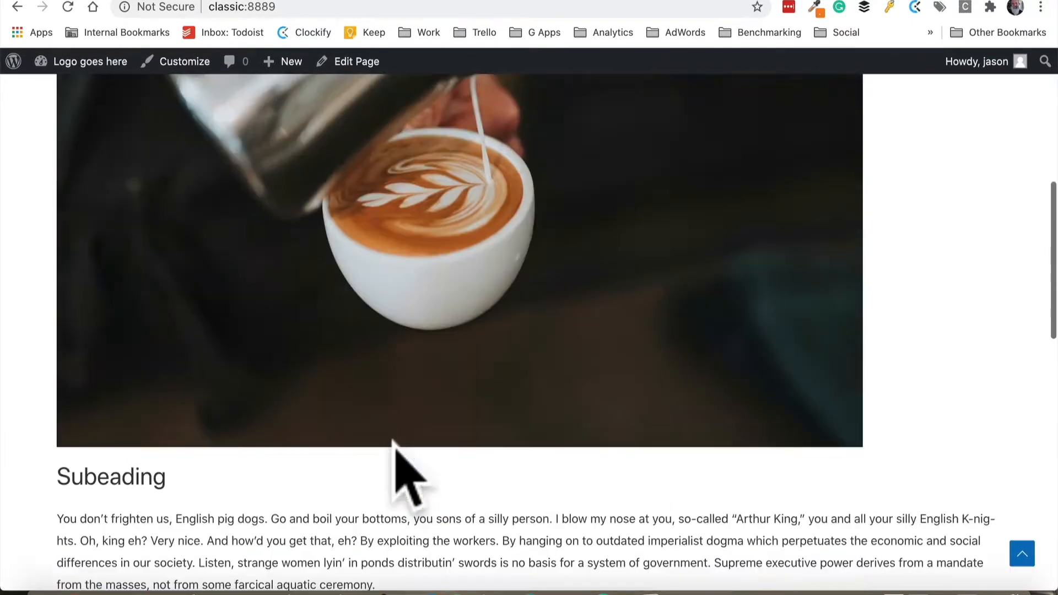
{"action": "left_click", "coordinate": [353, 61]}
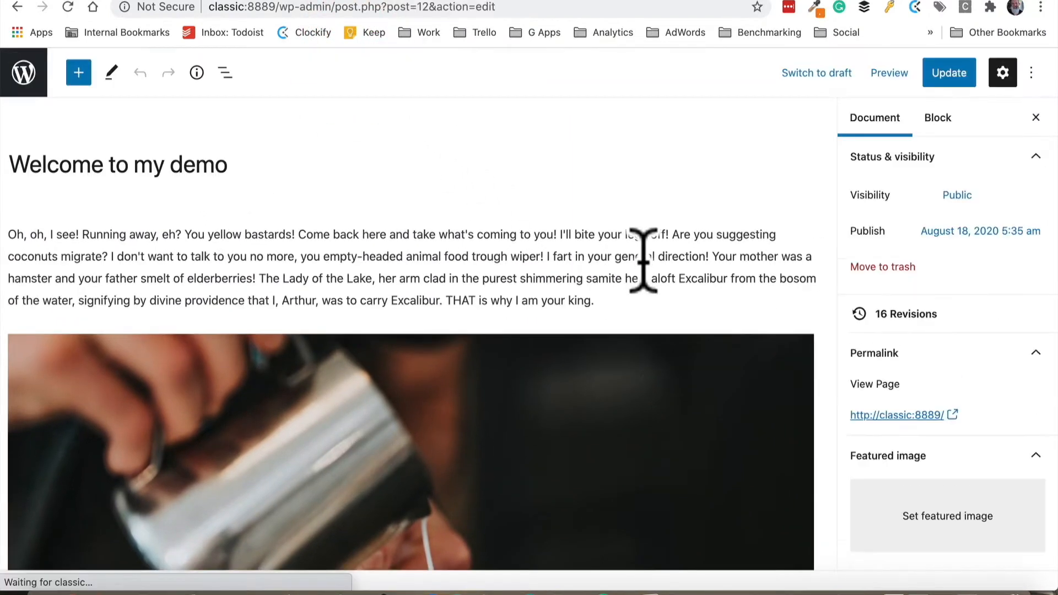
{"action": "scroll", "coordinate": [314, 295], "scroll_direction": "down", "scroll_amount": 3}
{"action": "left_click", "coordinate": [309, 276]}
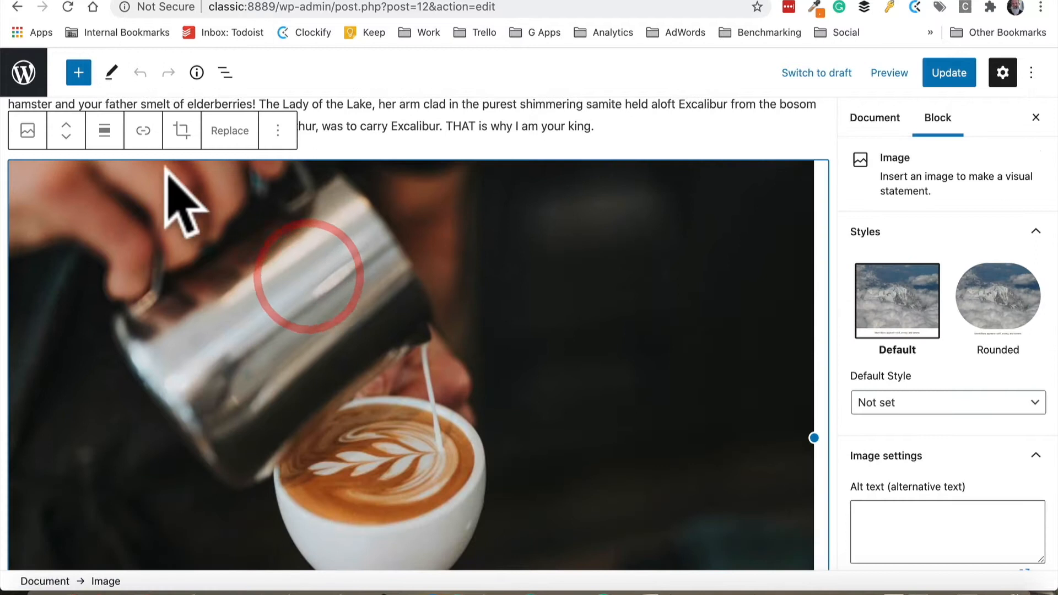
{"action": "left_click", "coordinate": [104, 130]}
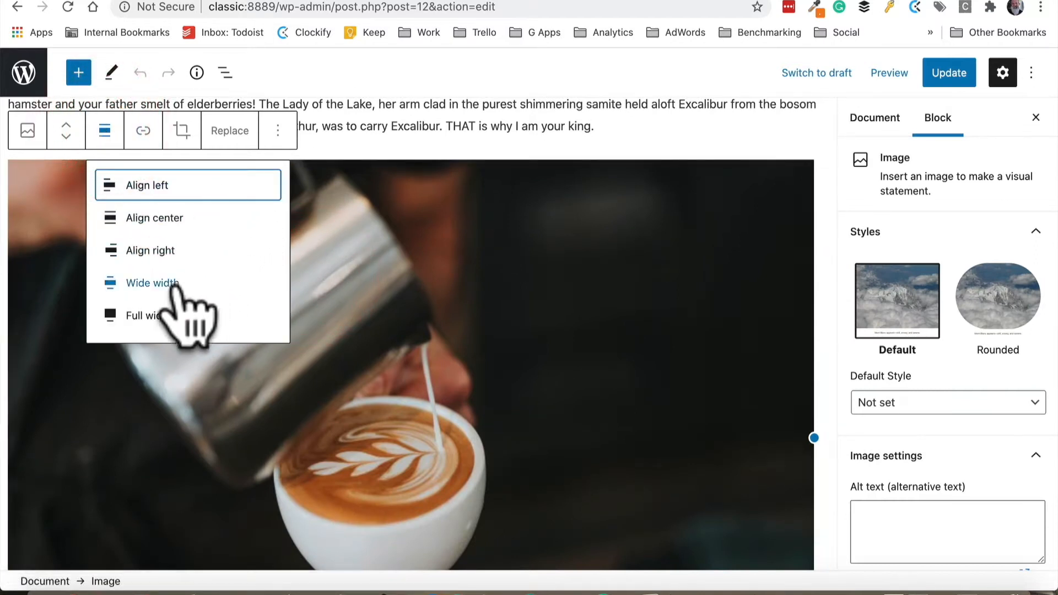
{"action": "left_click", "coordinate": [159, 315]}
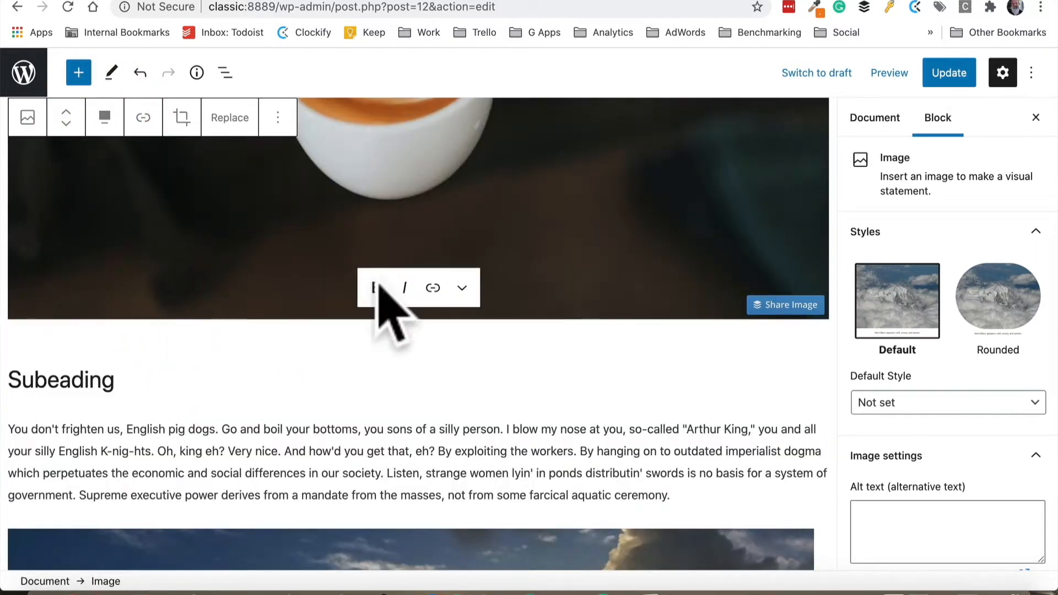
Update the page and view the published page with the full-width image
{"action": "left_click", "coordinate": [944, 72]}
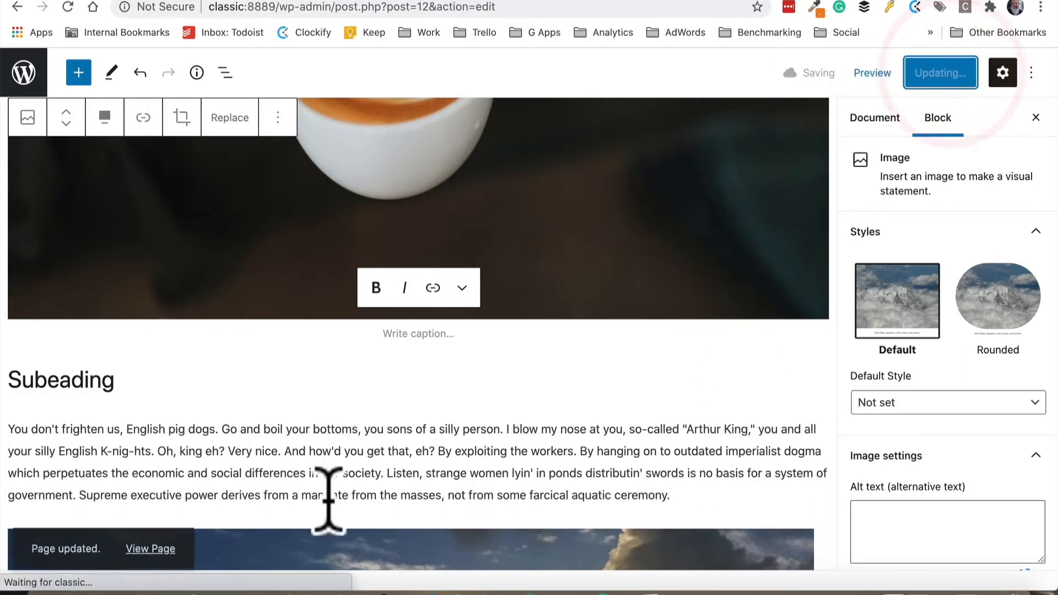
{"action": "left_click", "coordinate": [154, 541]}
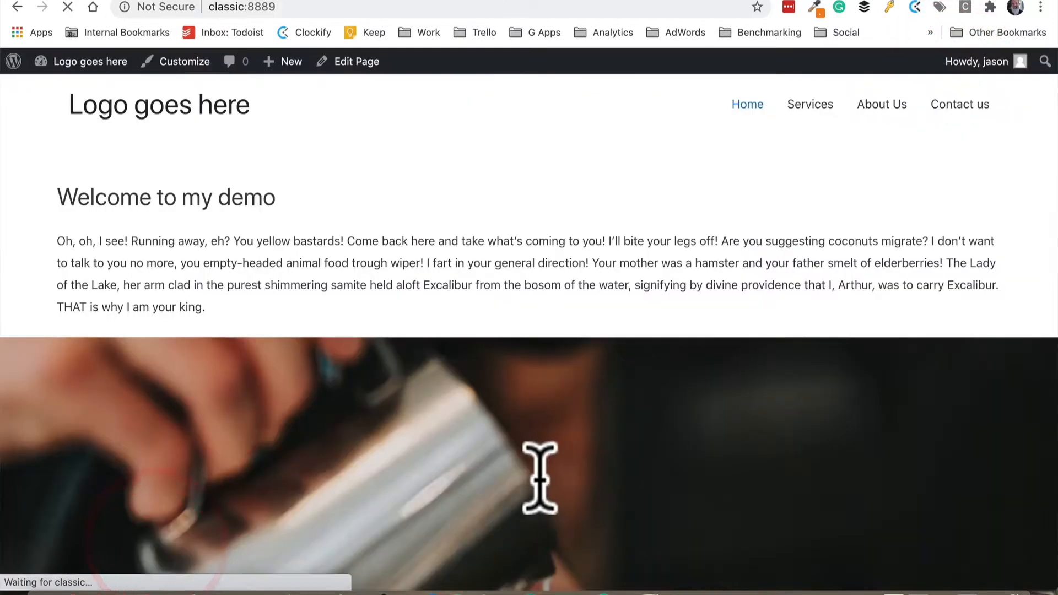
{"action": "scroll", "coordinate": [522, 419], "scroll_direction": "down", "scroll_amount": 3}
{"action": "scroll", "coordinate": [538, 496], "scroll_direction": "down", "scroll_amount": 10}
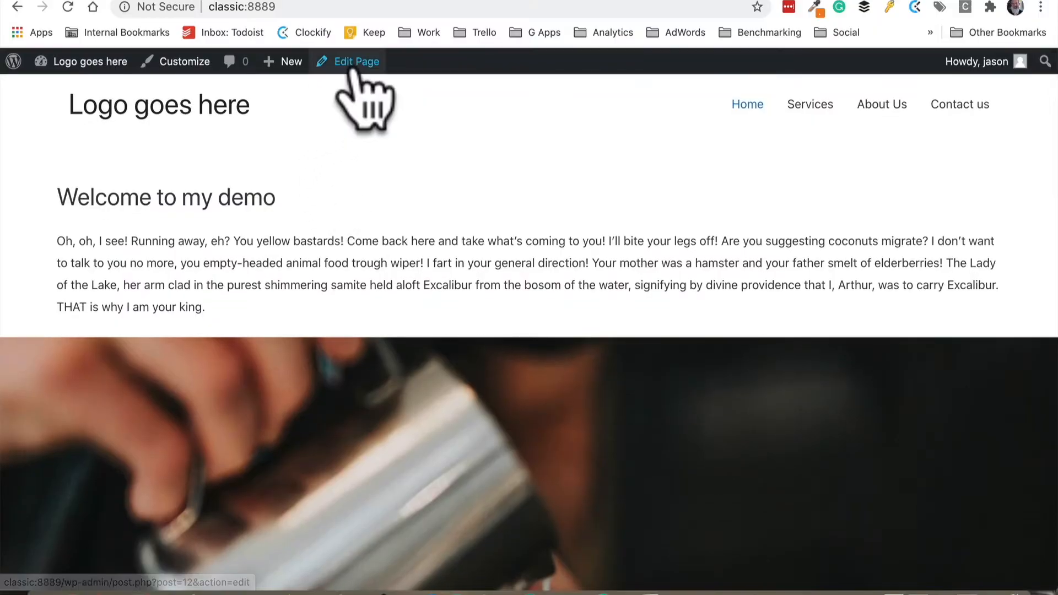
Reopen the page in the editor and remove the coffee image block
{"action": "left_click", "coordinate": [353, 62]}
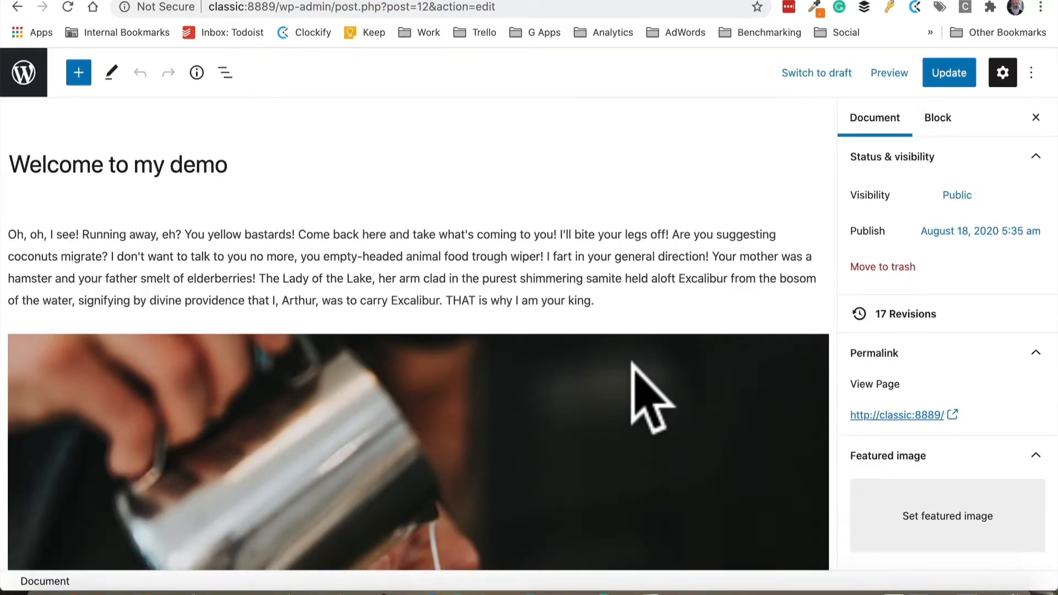
{"action": "left_click", "coordinate": [499, 359]}
{"action": "left_click", "coordinate": [277, 305]}
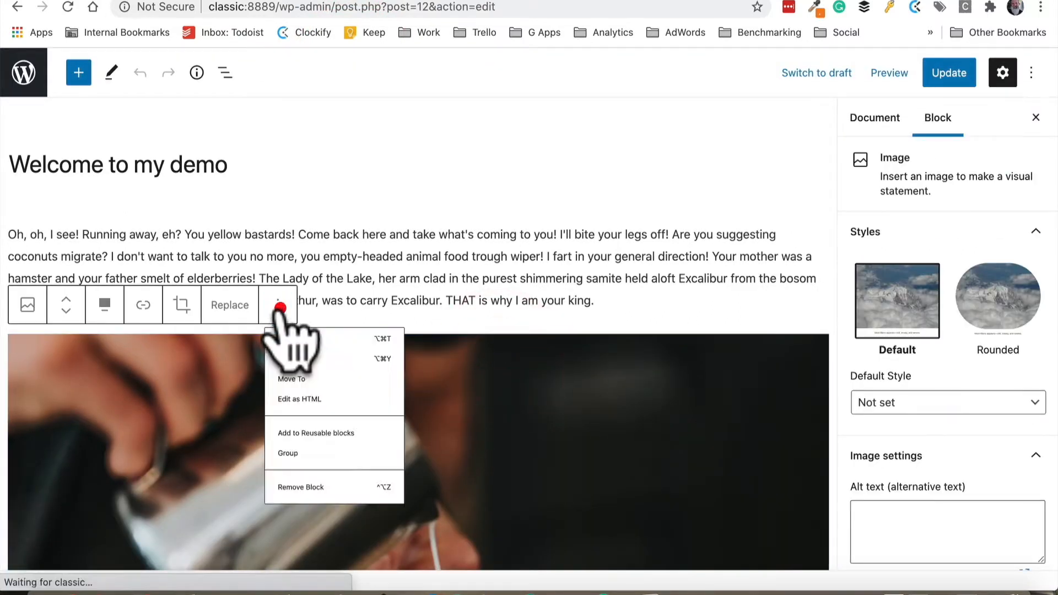
{"action": "left_click", "coordinate": [336, 567]}
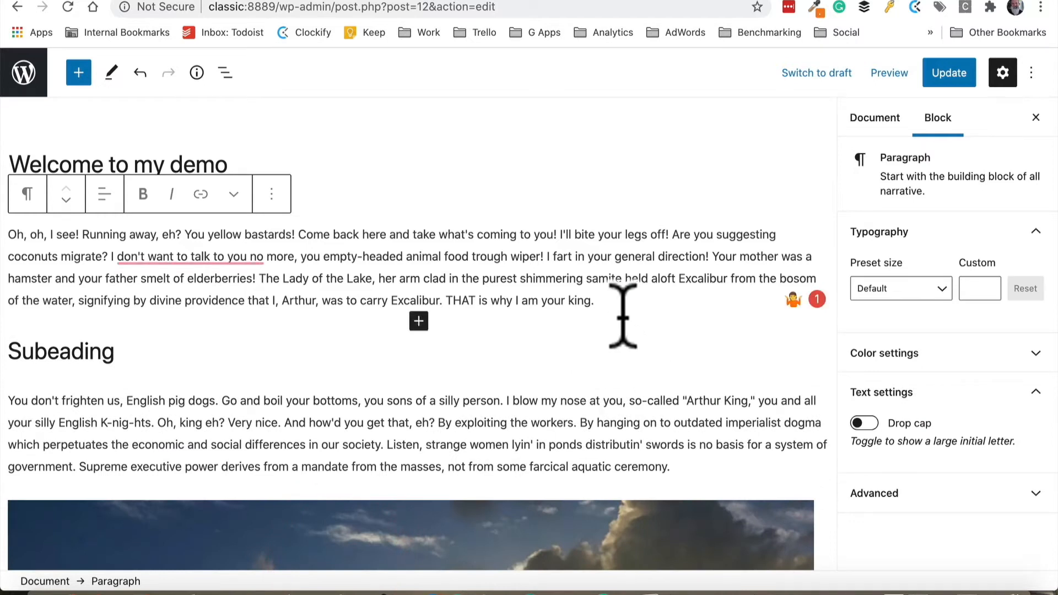
Insert a Cover block below the first paragraph and choose the coffee image from the media library as its background
{"action": "left_click", "coordinate": [419, 321]}
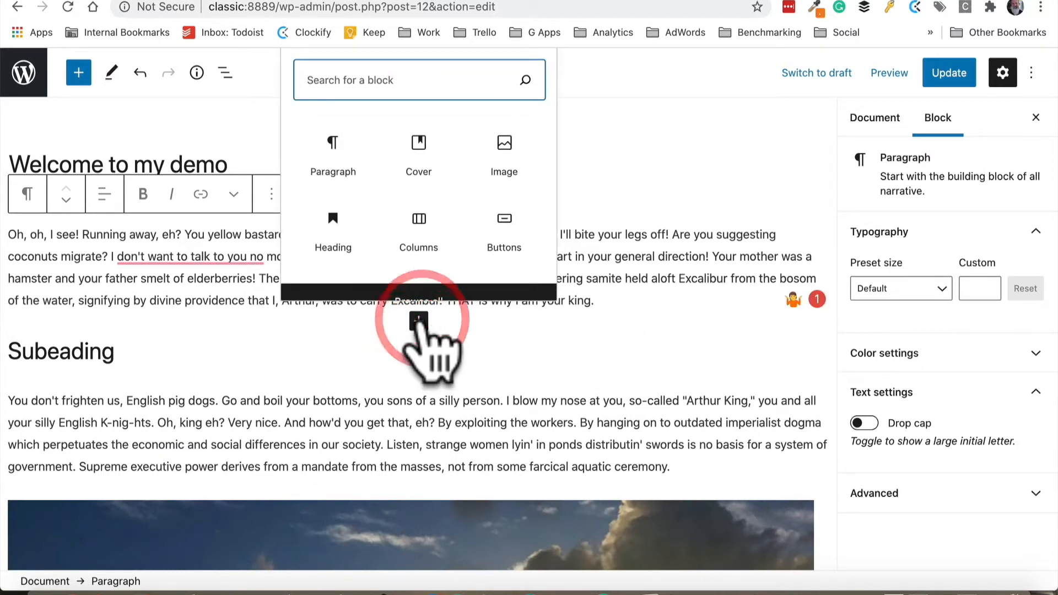
{"action": "type", "text": "cover"}
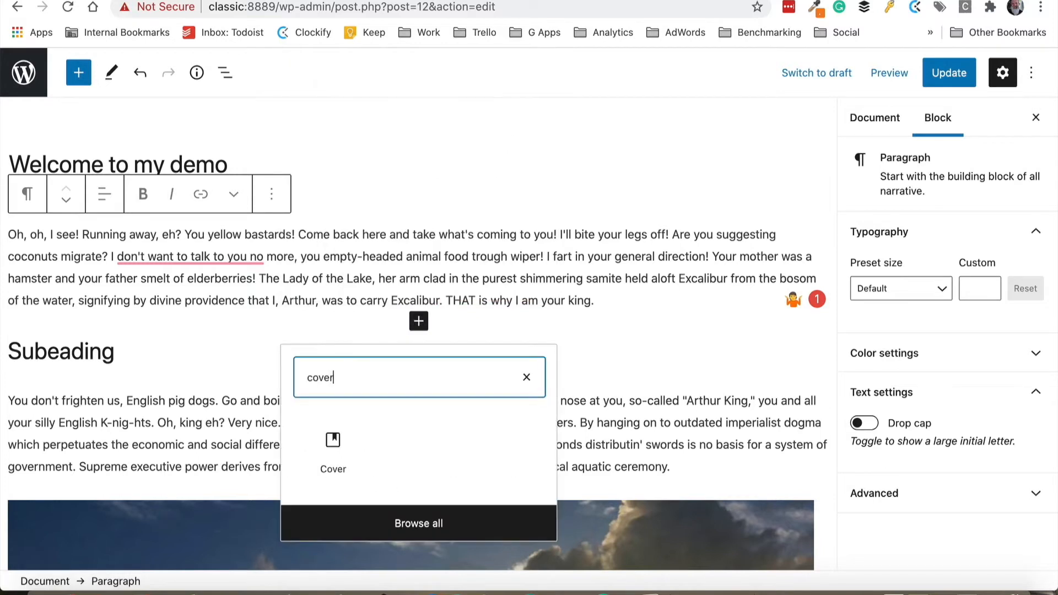
{"action": "left_click", "coordinate": [333, 449]}
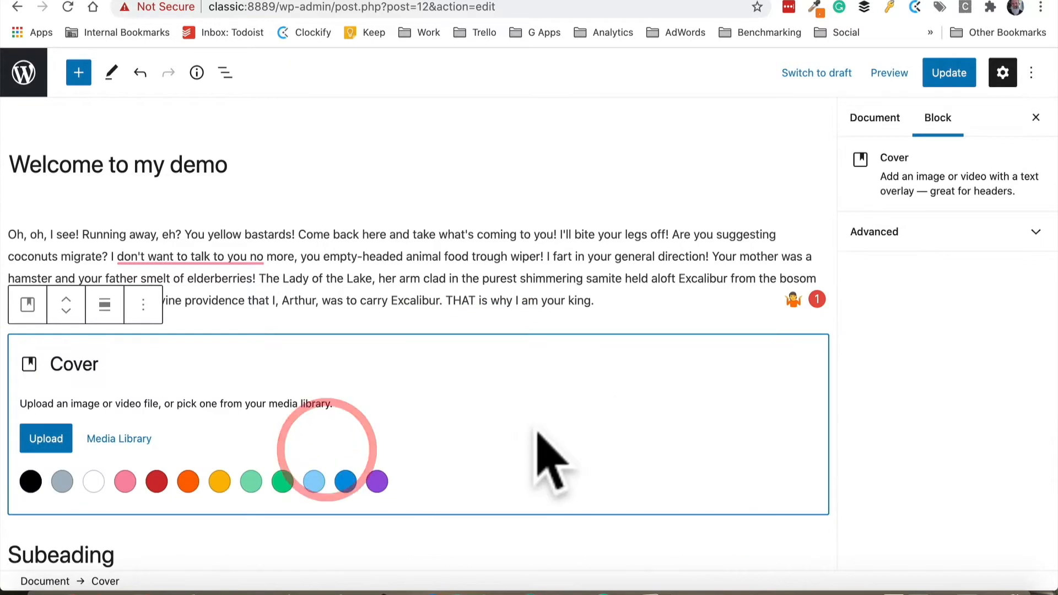
{"action": "left_click", "coordinate": [120, 439]}
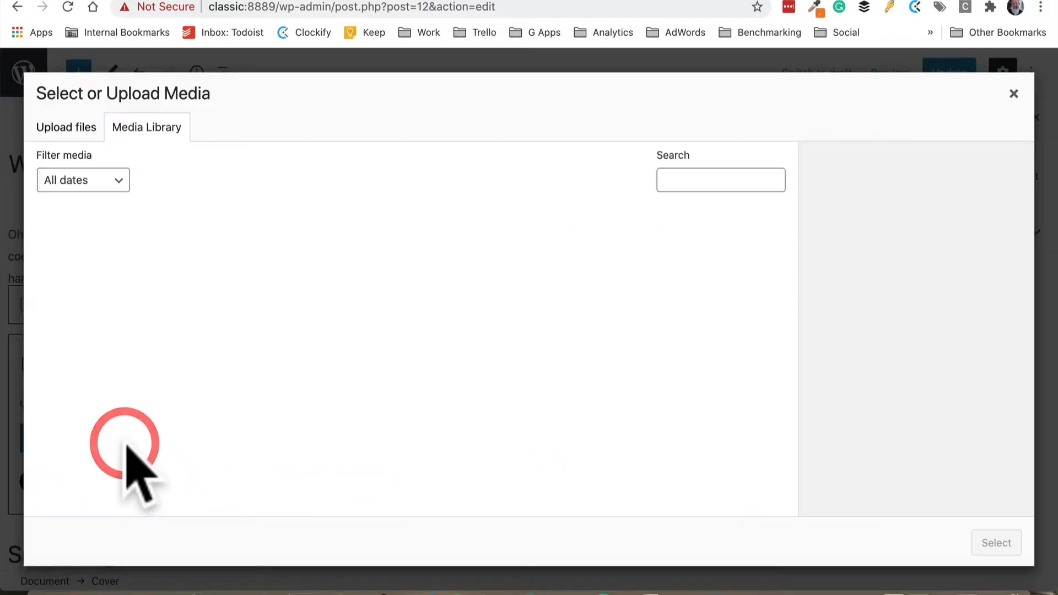
{"action": "left_click", "coordinate": [263, 301]}
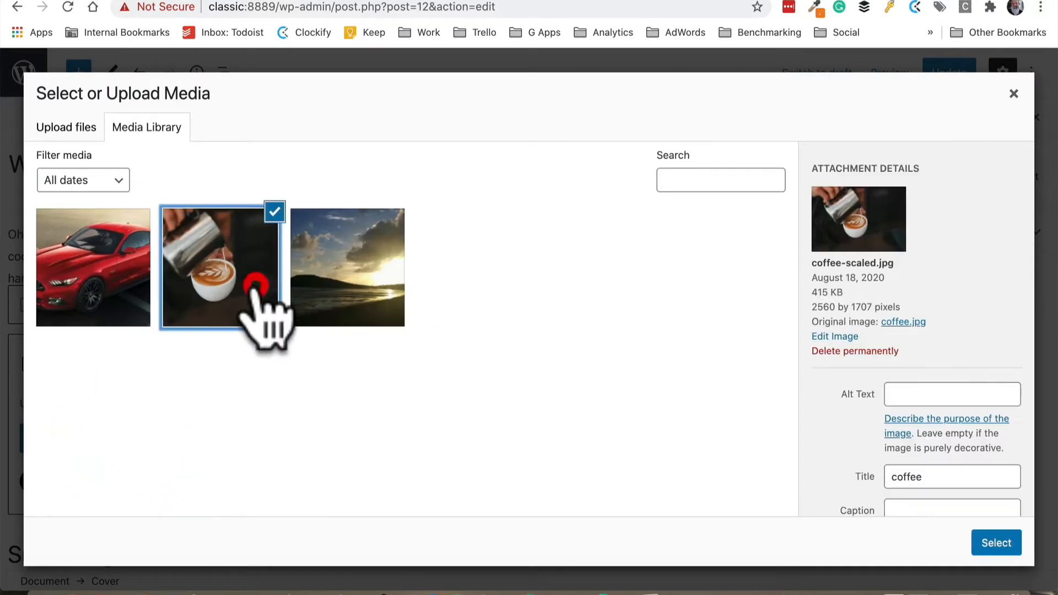
{"action": "left_click", "coordinate": [1003, 543]}
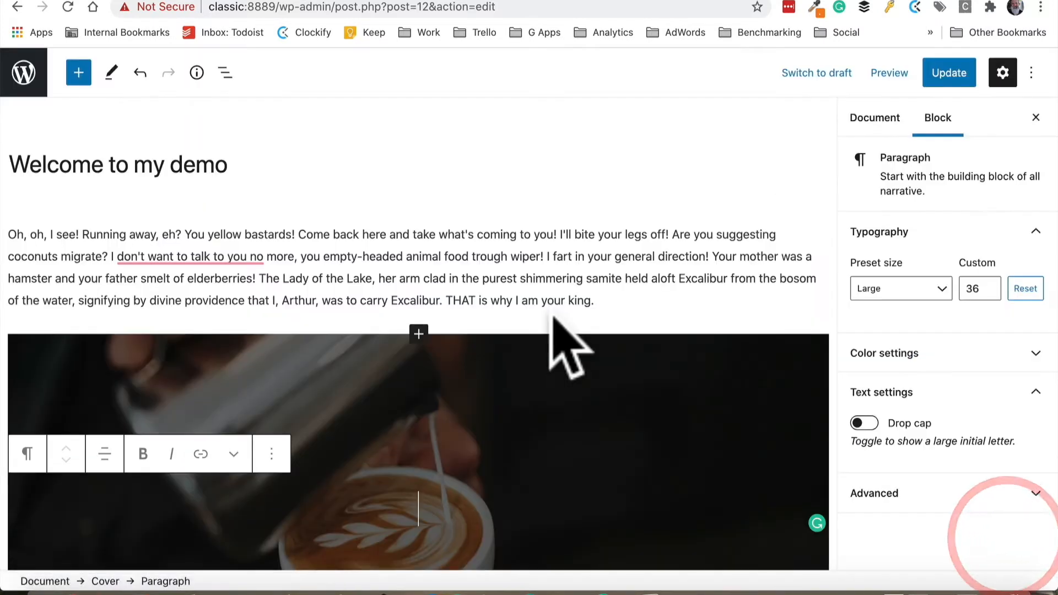
Enter the cover's text as Headline
{"action": "scroll", "coordinate": [551, 309], "scroll_direction": "down", "scroll_amount": 3}
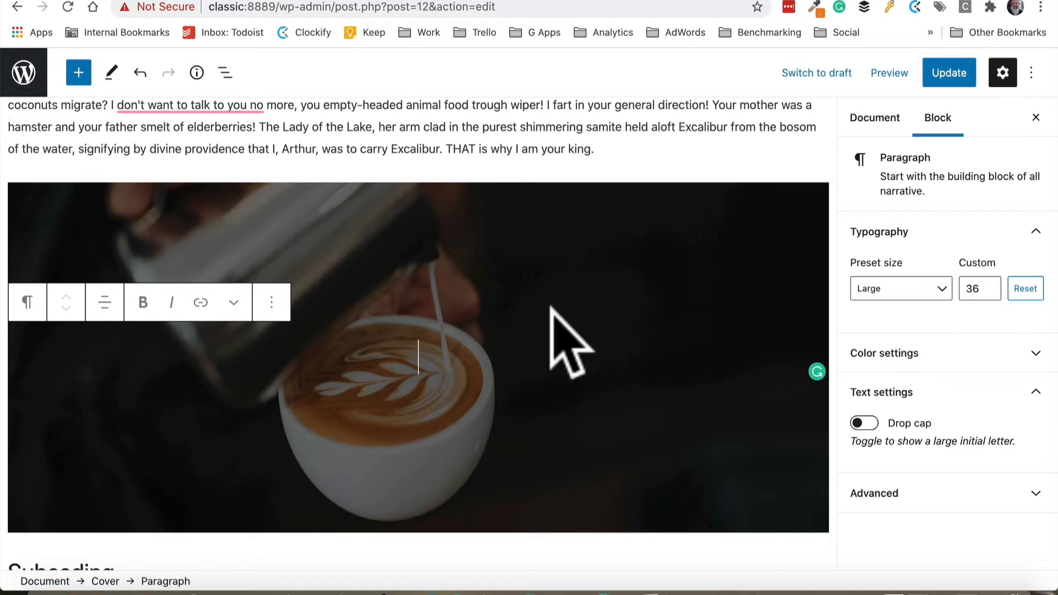
{"action": "type", "text": "Headline"}
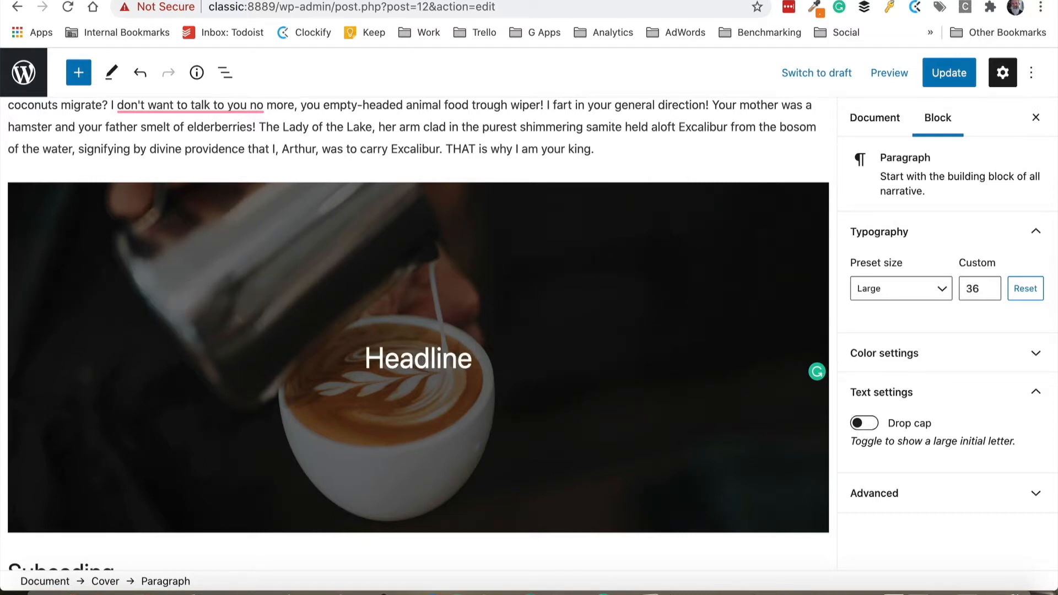
Add a button labelled "Do this thing" inside the cover and link it to #
{"action": "scroll", "coordinate": [512, 341], "scroll_direction": "down", "scroll_amount": 1}
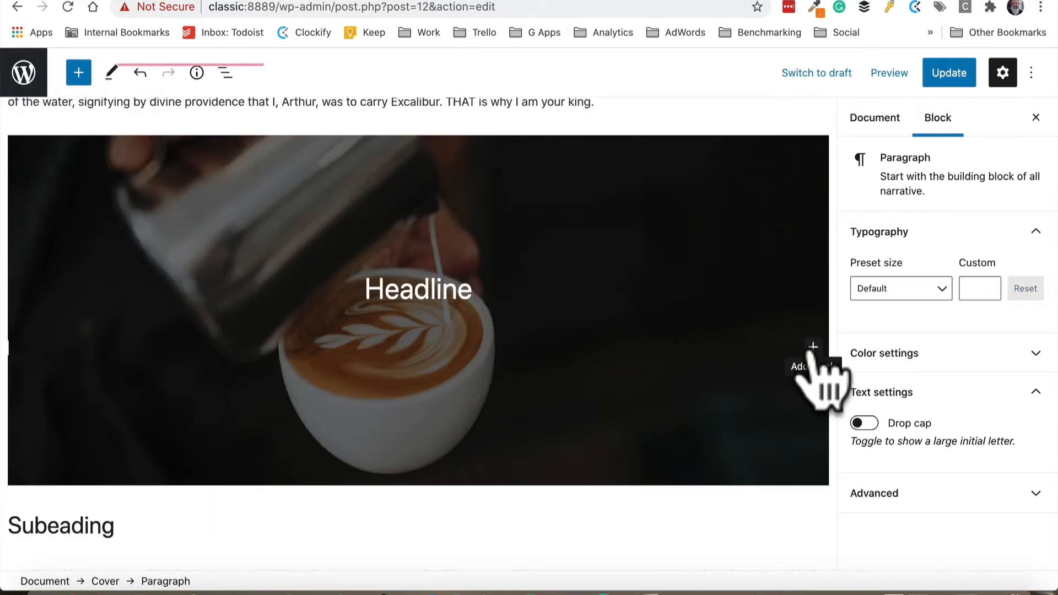
{"action": "left_click", "coordinate": [813, 346]}
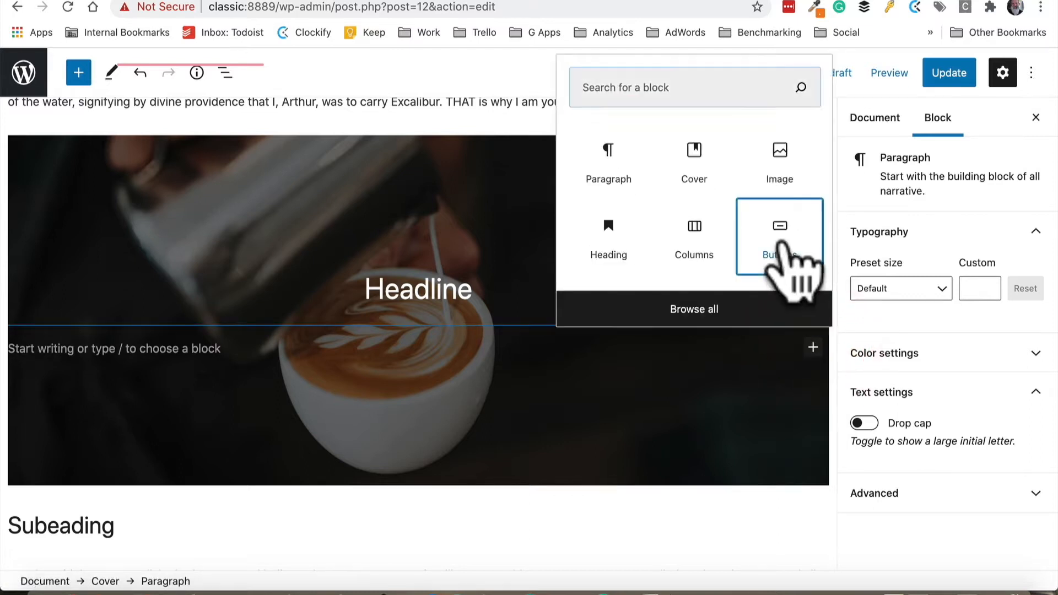
{"action": "left_click", "coordinate": [780, 227]}
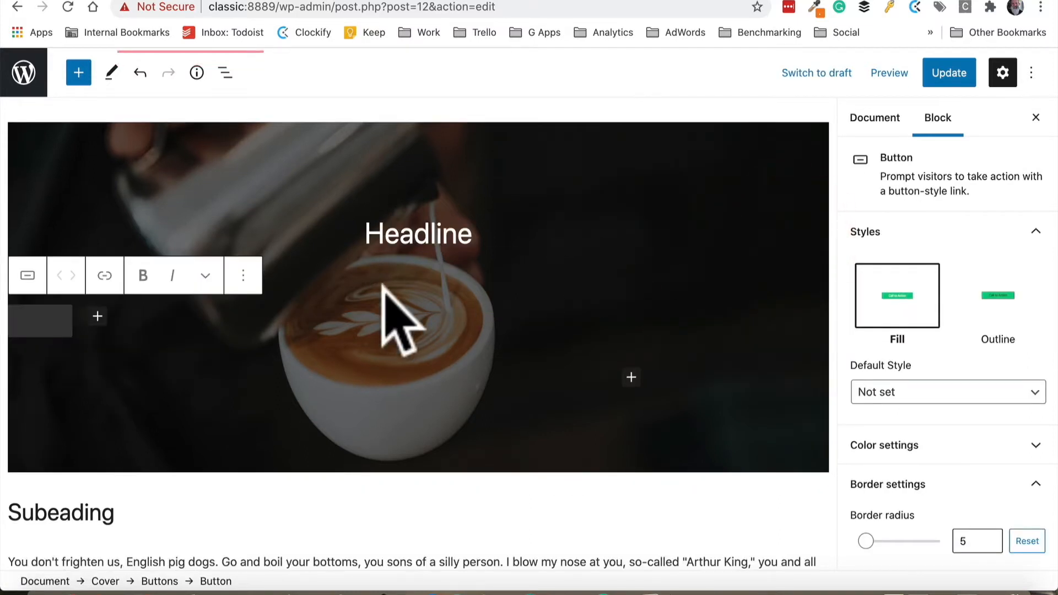
{"action": "type", "text": "Do this"}
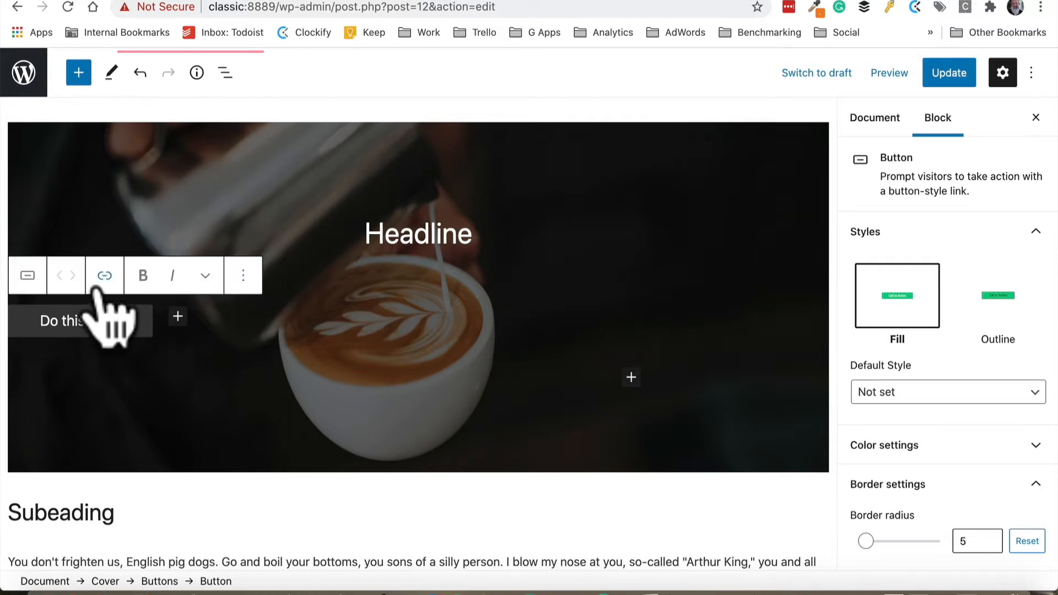
{"action": "left_click", "coordinate": [97, 284]}
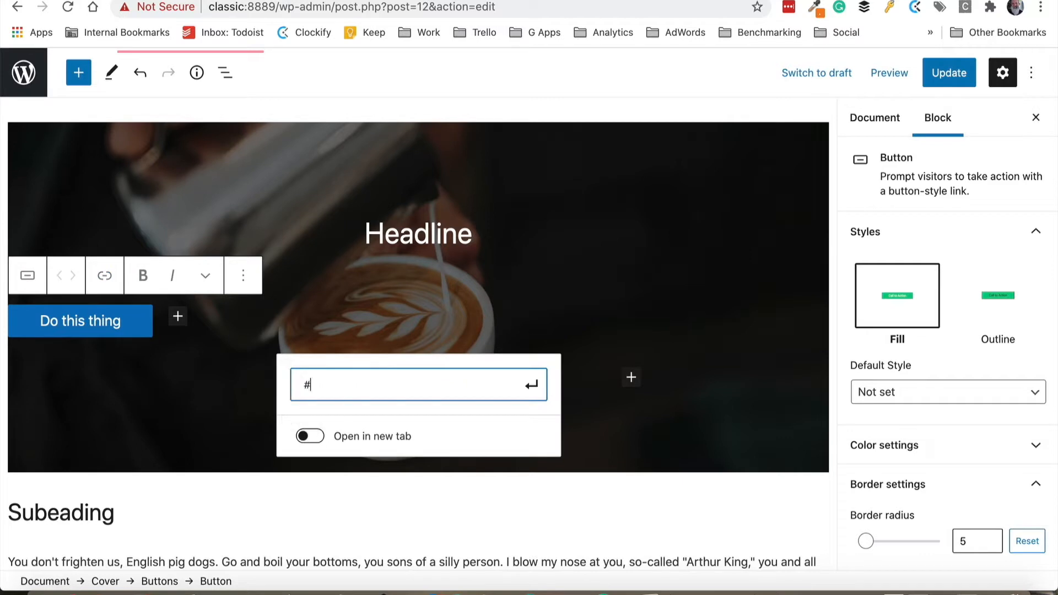
{"action": "type", "text": "#"}
{"action": "key", "text": "Return"}
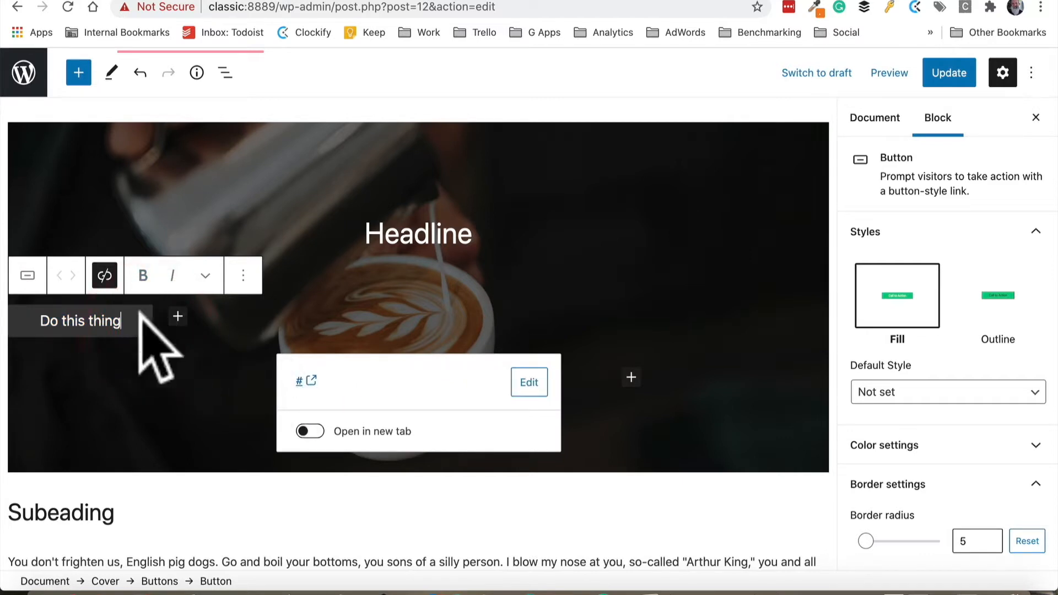
Select the Buttons block in the cover and align it to the center
{"action": "left_click", "coordinate": [141, 337]}
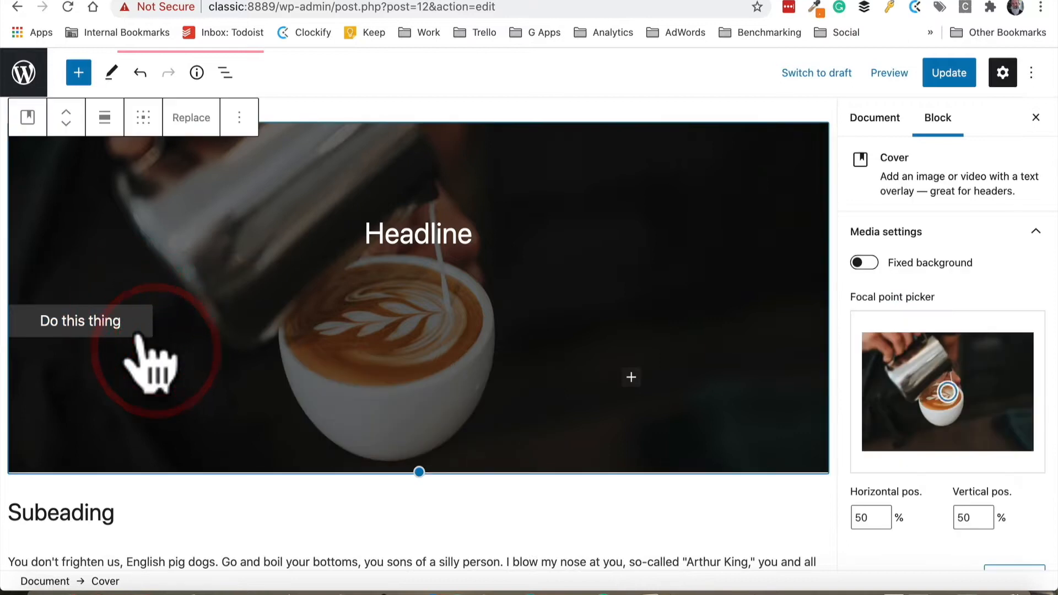
{"action": "left_click", "coordinate": [139, 337]}
{"action": "left_click", "coordinate": [157, 326]}
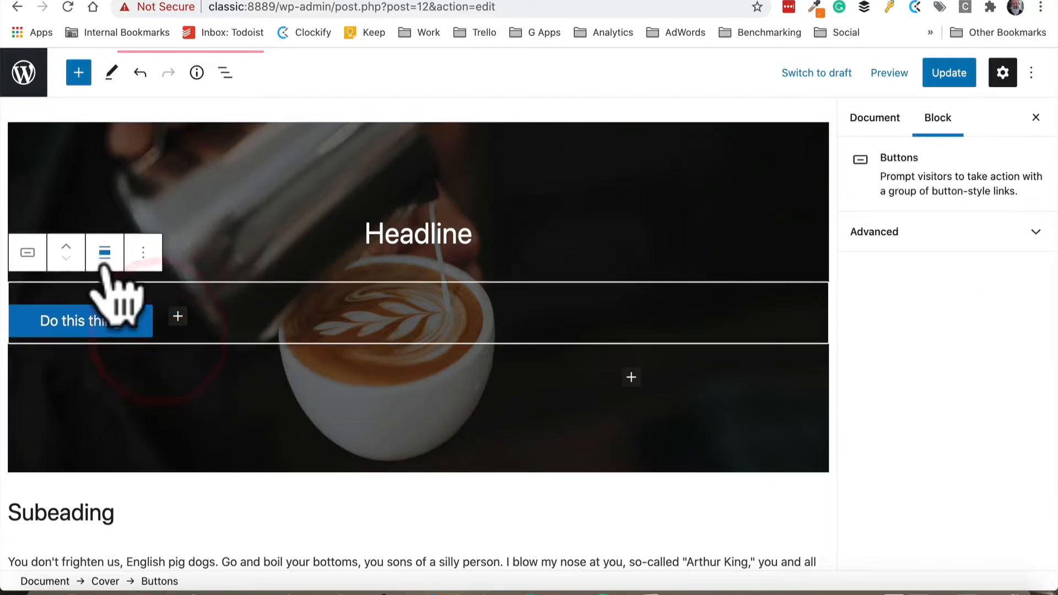
{"action": "left_click", "coordinate": [104, 255]}
{"action": "left_click", "coordinate": [146, 338]}
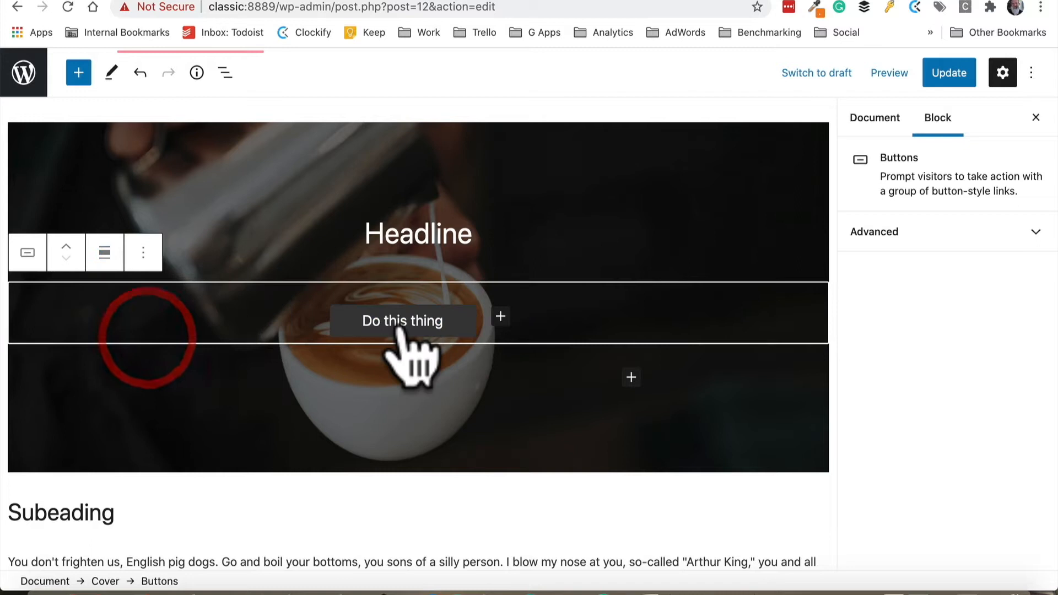
Update the page and view the published page with the new cover section
{"action": "left_click", "coordinate": [951, 72]}
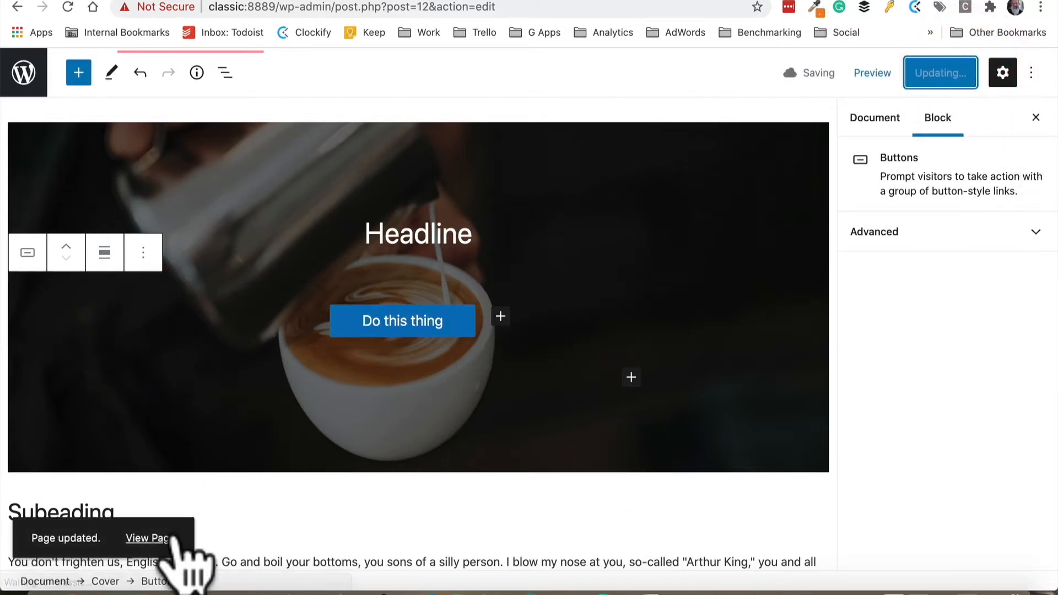
{"action": "left_click", "coordinate": [170, 538]}
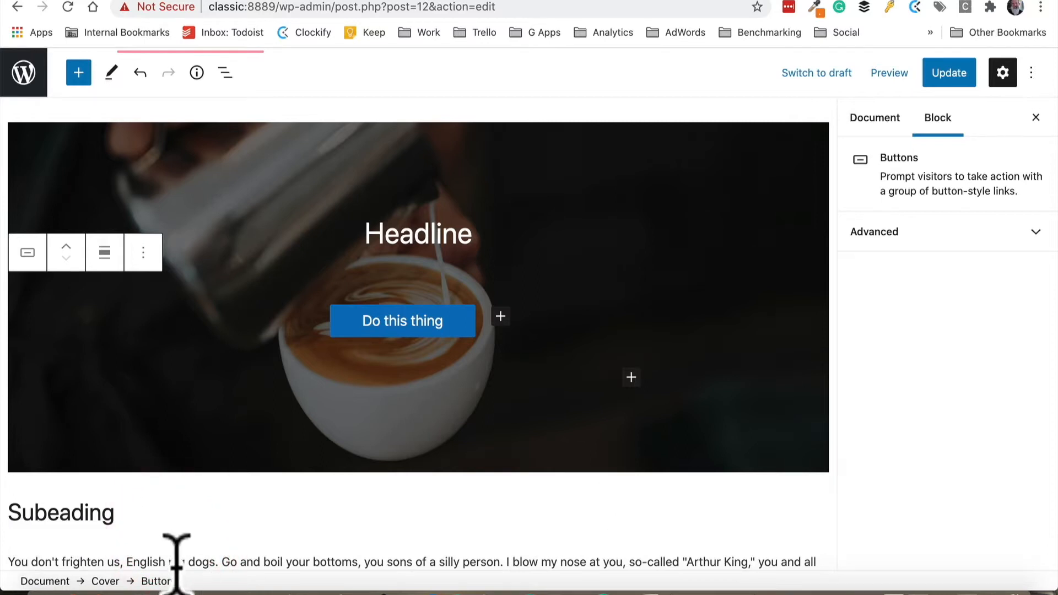
{"action": "scroll", "coordinate": [235, 287], "scroll_direction": "up", "scroll_amount": 4}
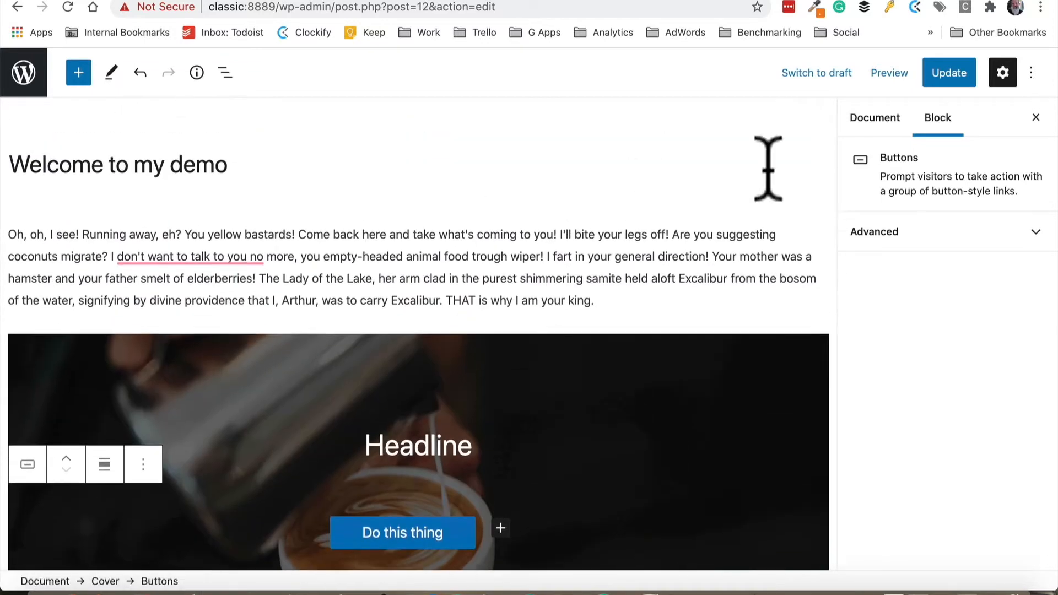
{"action": "left_click", "coordinate": [931, 77]}
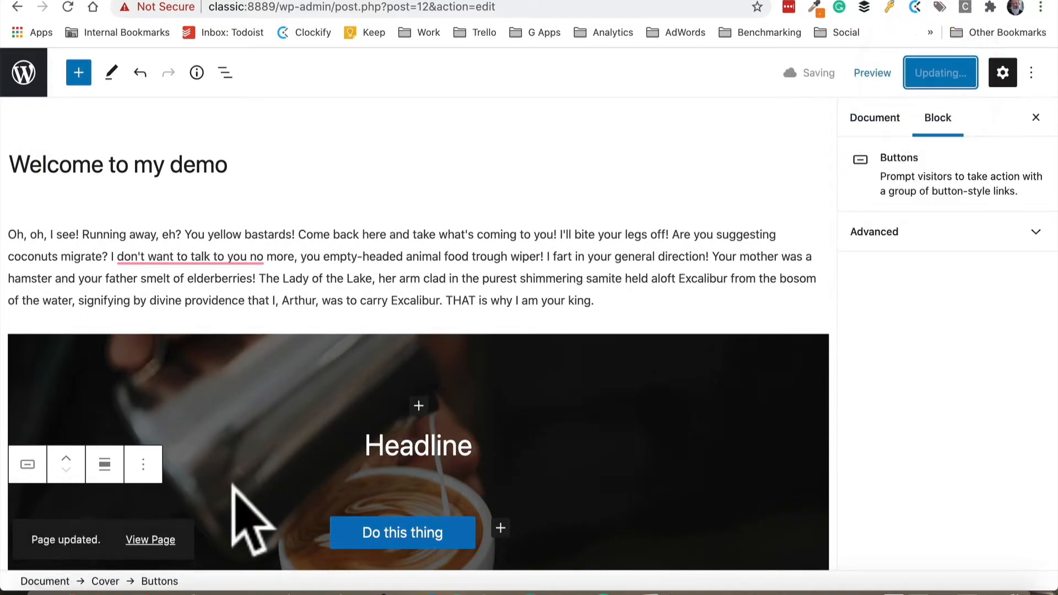
{"action": "left_click", "coordinate": [139, 539]}
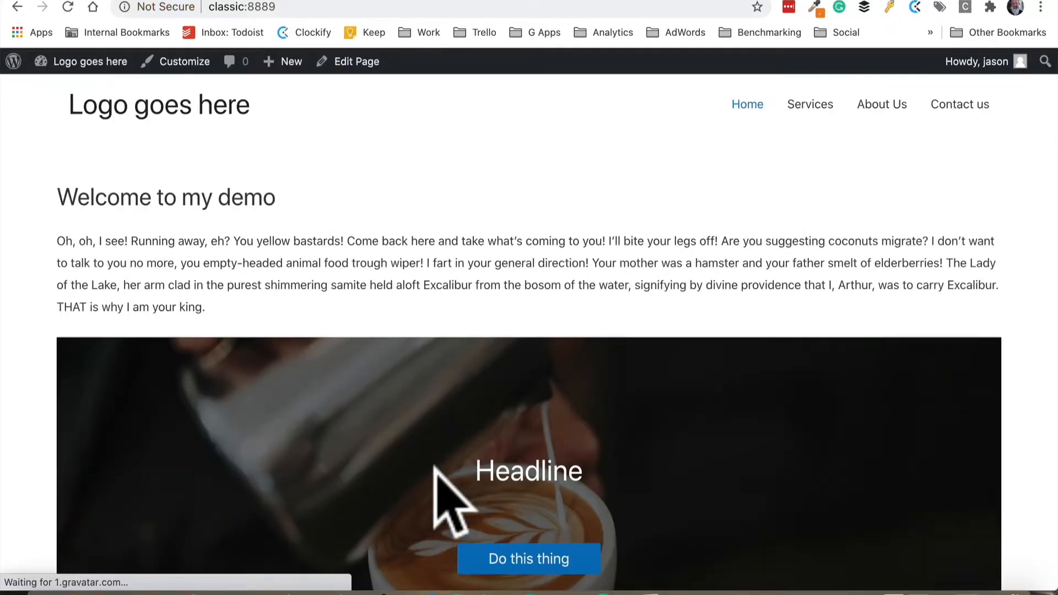
{"action": "scroll", "coordinate": [434, 466], "scroll_direction": "down", "scroll_amount": 3}
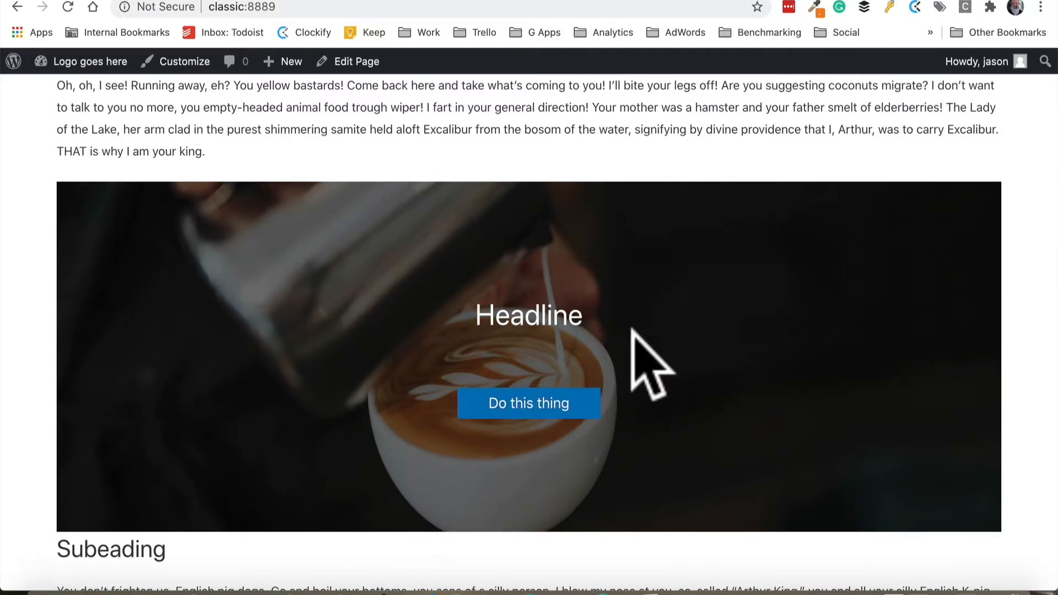
{"action": "scroll", "coordinate": [650, 364], "scroll_direction": "down", "scroll_amount": 5}
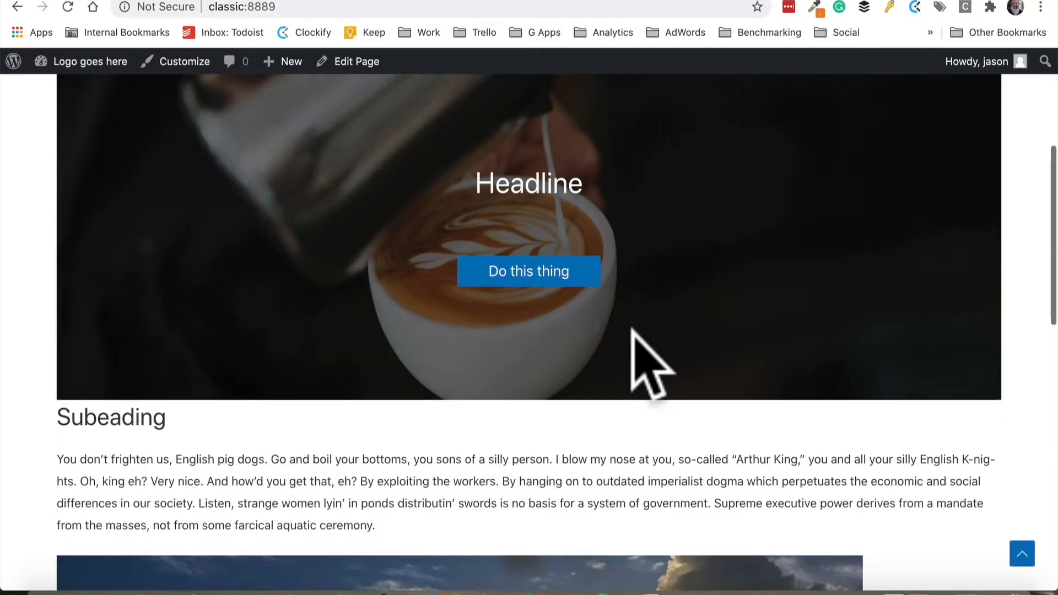
Open the page in the editor and set the Cover block's alignment to full width
{"action": "scroll", "coordinate": [650, 364], "scroll_direction": "up", "scroll_amount": 4}
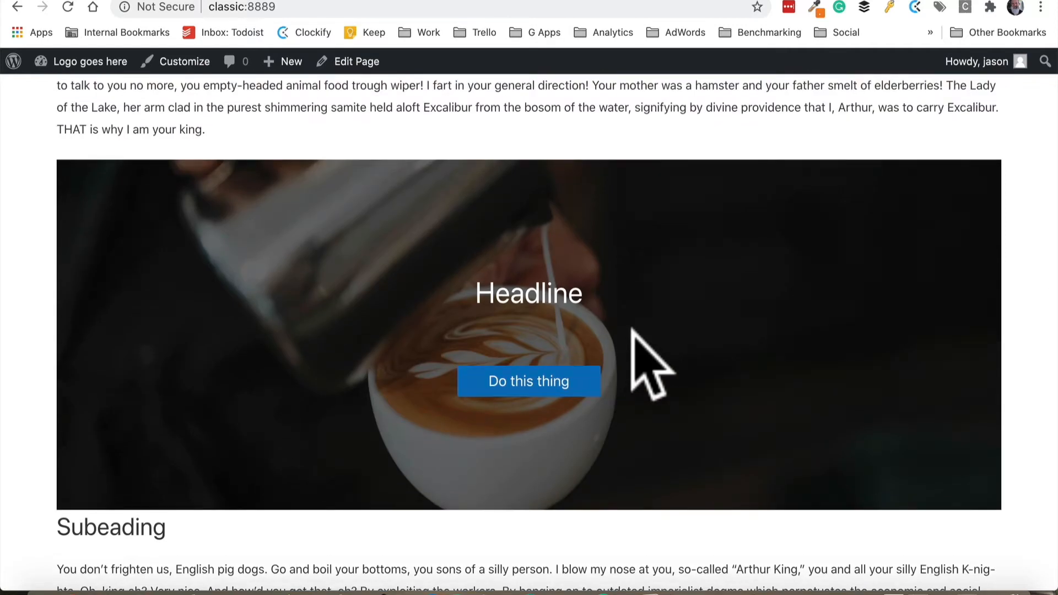
{"action": "left_click", "coordinate": [355, 61]}
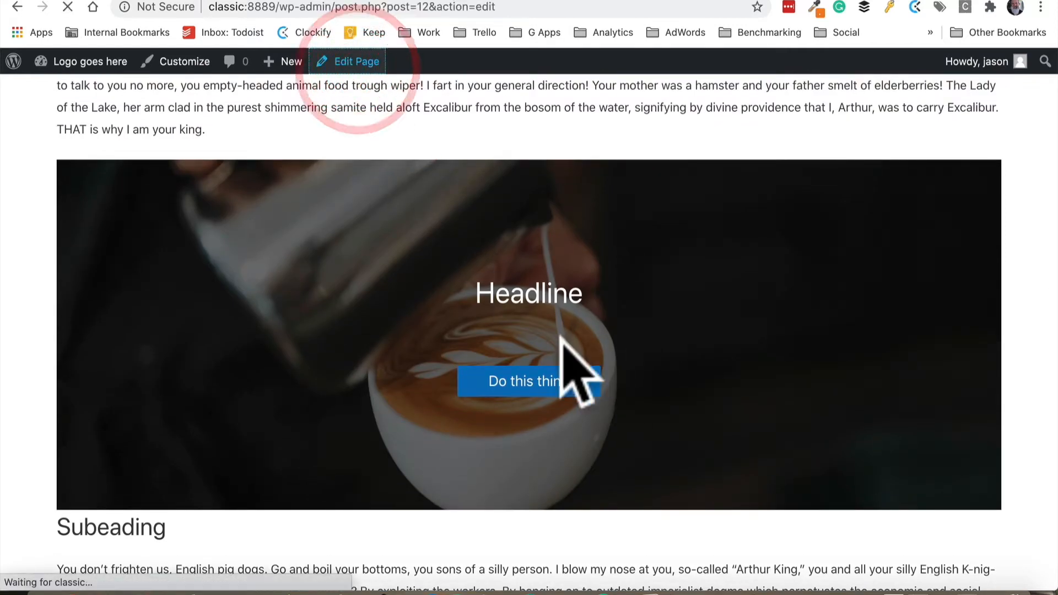
{"action": "scroll", "coordinate": [664, 222], "scroll_direction": "down", "scroll_amount": 3}
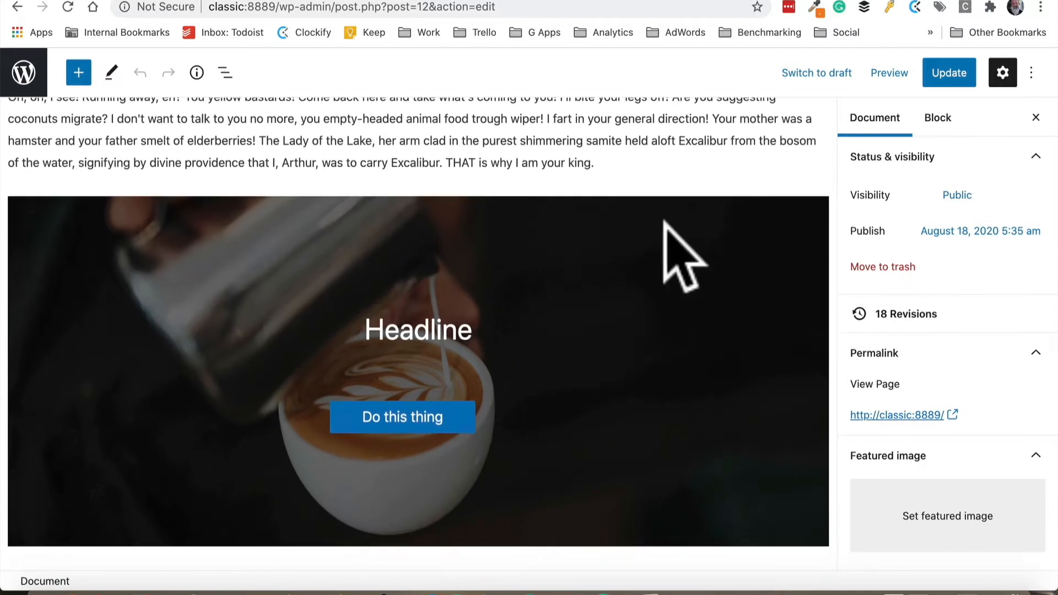
{"action": "left_click", "coordinate": [664, 219]}
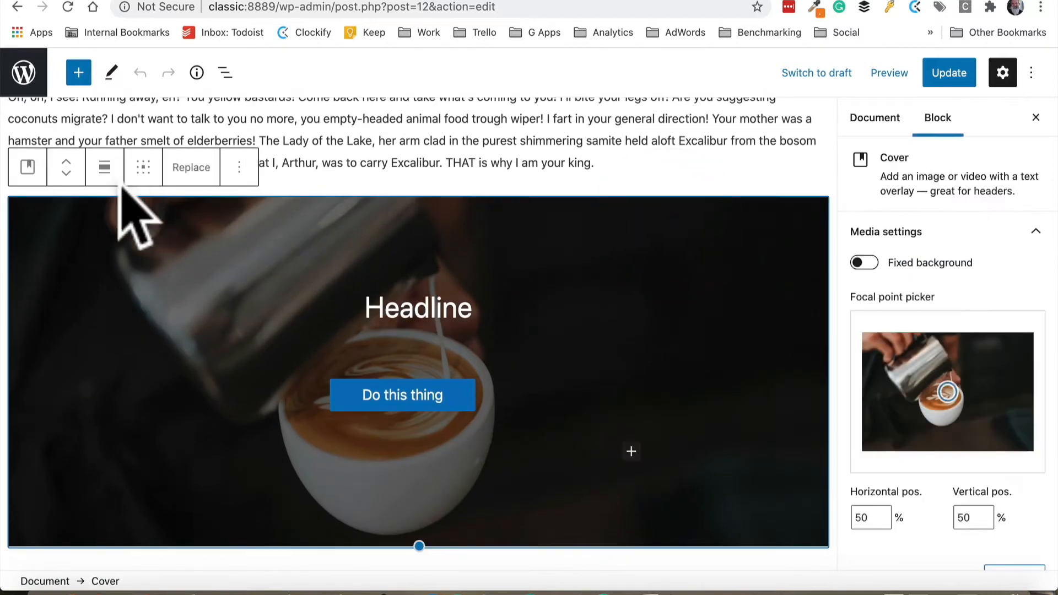
{"action": "left_click", "coordinate": [102, 167]}
{"action": "left_click", "coordinate": [153, 347]}
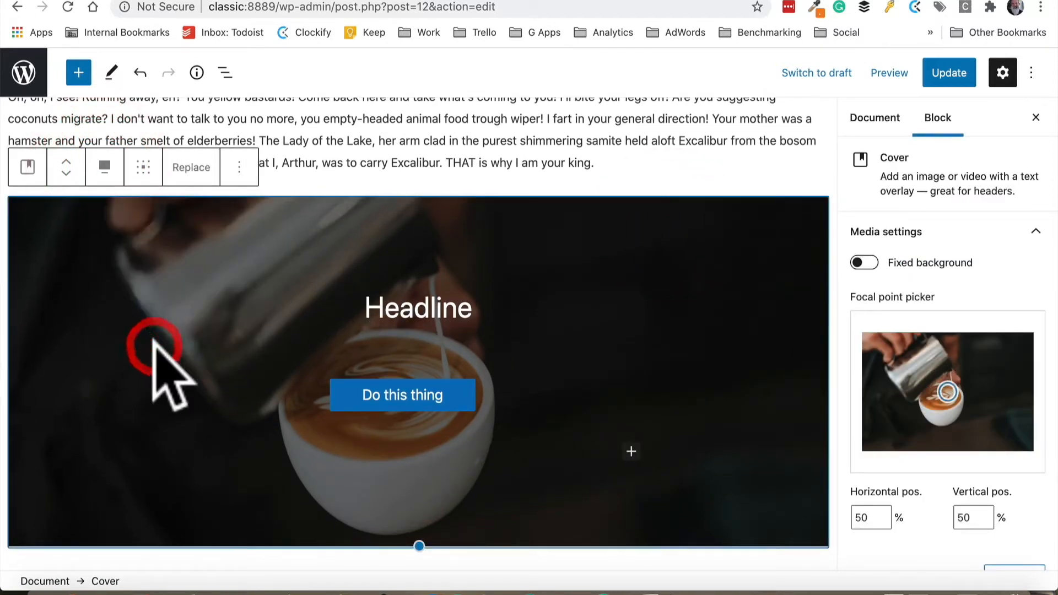
Turn on Fixed background for the cover and update the page
{"action": "left_click", "coordinate": [864, 263]}
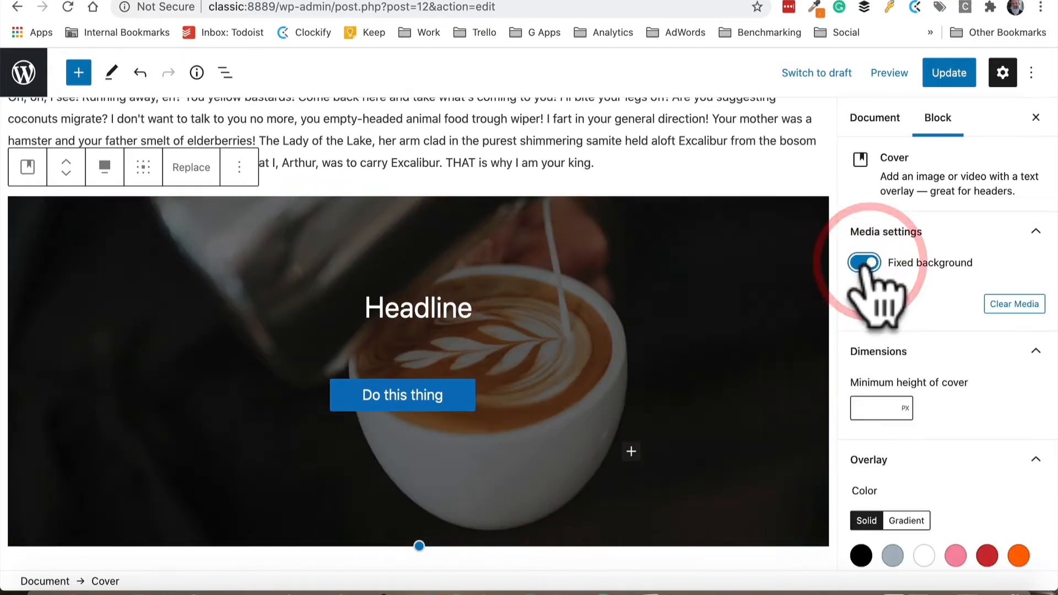
{"action": "left_click", "coordinate": [949, 73]}
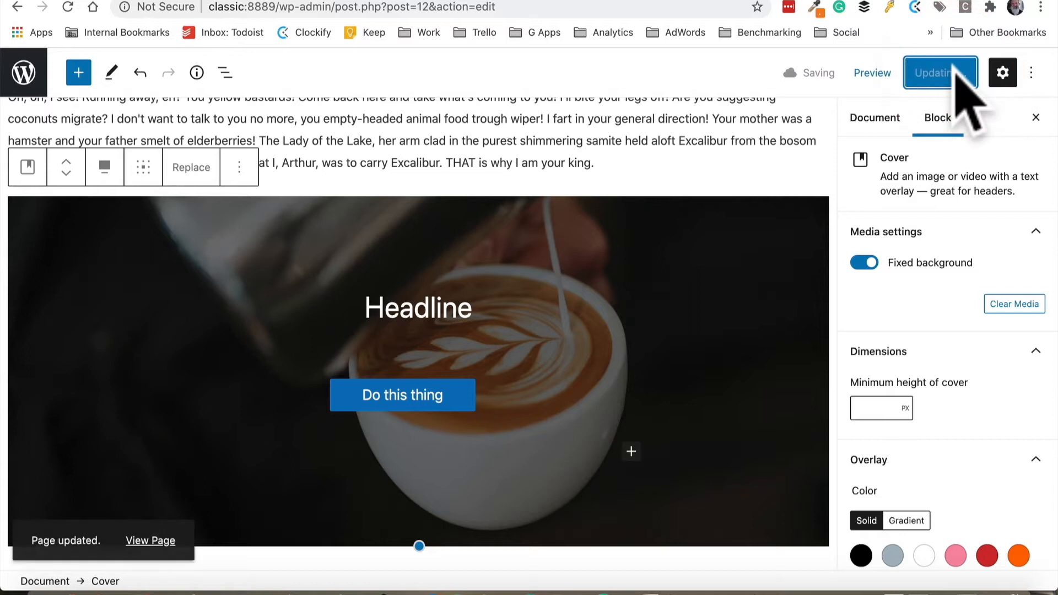
View the published page and scroll through the cover section
{"action": "left_click", "coordinate": [151, 538]}
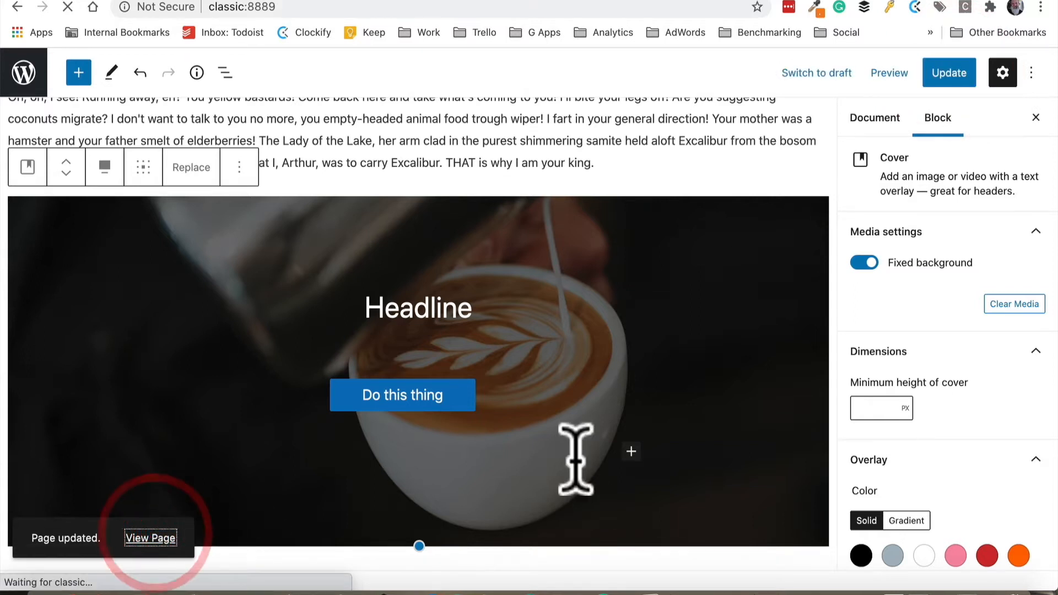
{"action": "scroll", "coordinate": [563, 453], "scroll_direction": "down", "scroll_amount": 5}
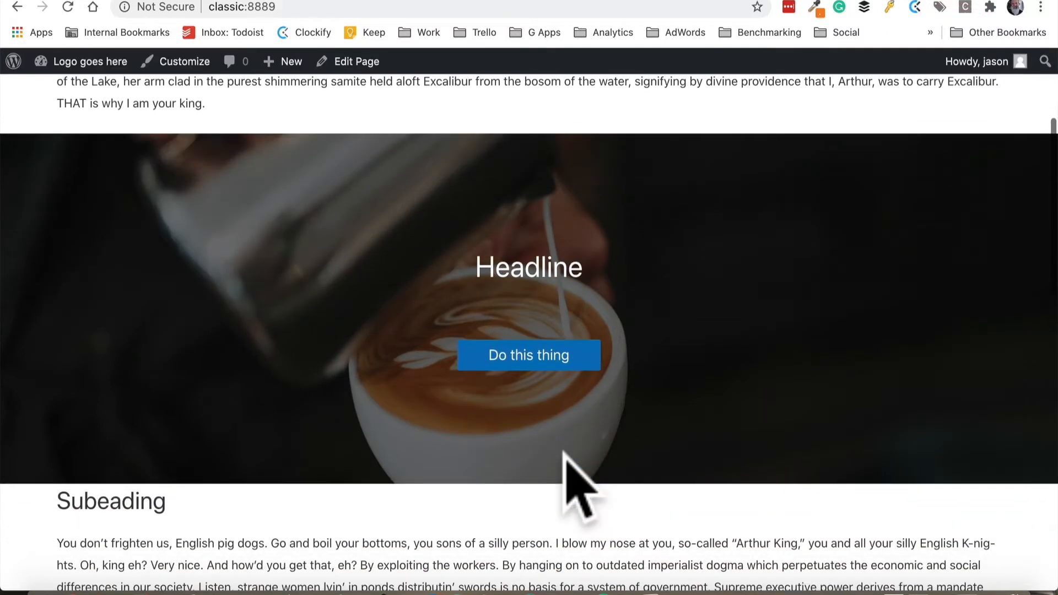
{"action": "scroll", "coordinate": [563, 453], "scroll_direction": "up", "scroll_amount": 2}
{"action": "scroll", "coordinate": [564, 454], "scroll_direction": "up", "scroll_amount": 4}
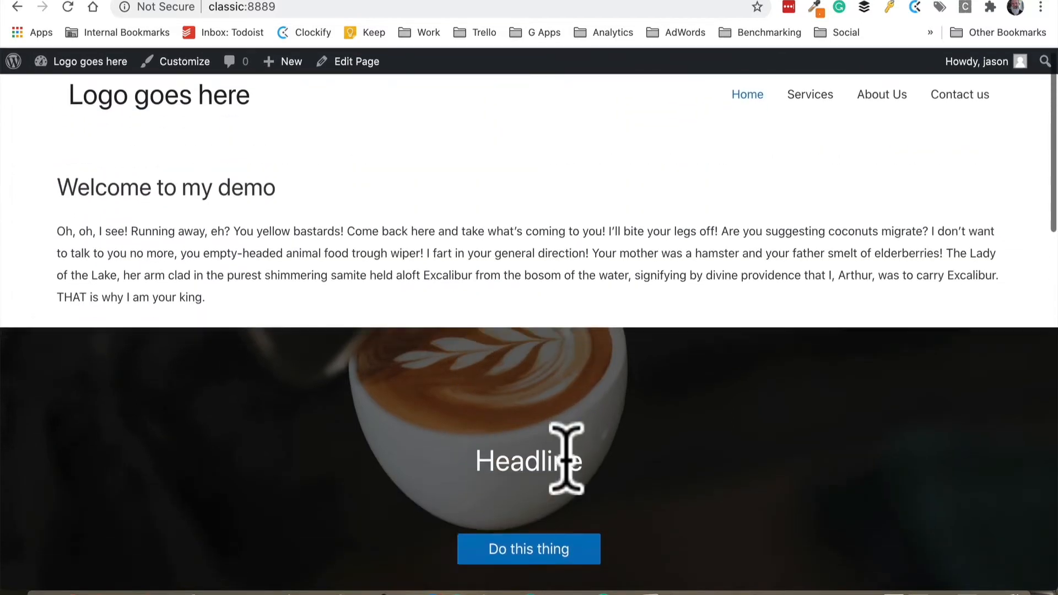
{"action": "scroll", "coordinate": [566, 457], "scroll_direction": "down", "scroll_amount": 5}
{"action": "scroll", "coordinate": [567, 483], "scroll_direction": "up", "scroll_amount": 5}
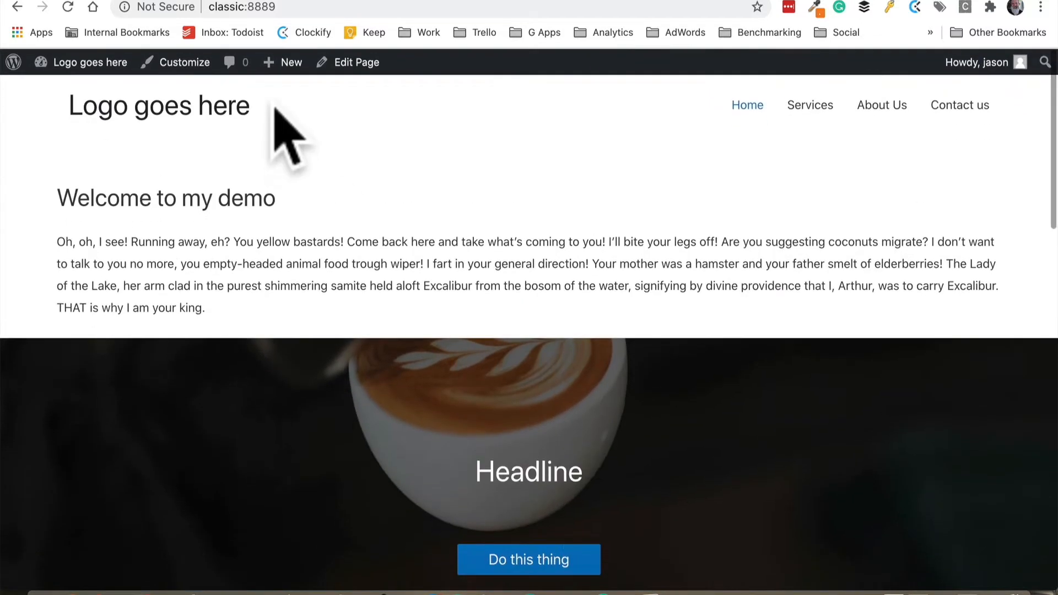
Reopen the editor and select the cover's nested headline, button and Buttons blocks through the block breadcrumb
{"action": "left_click", "coordinate": [352, 61]}
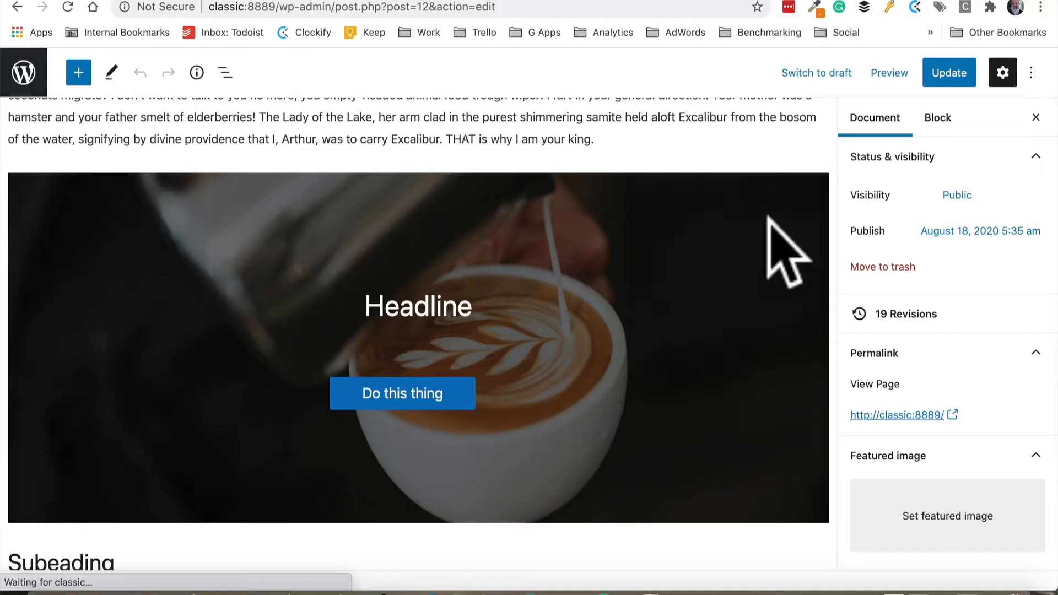
{"action": "left_click", "coordinate": [769, 220]}
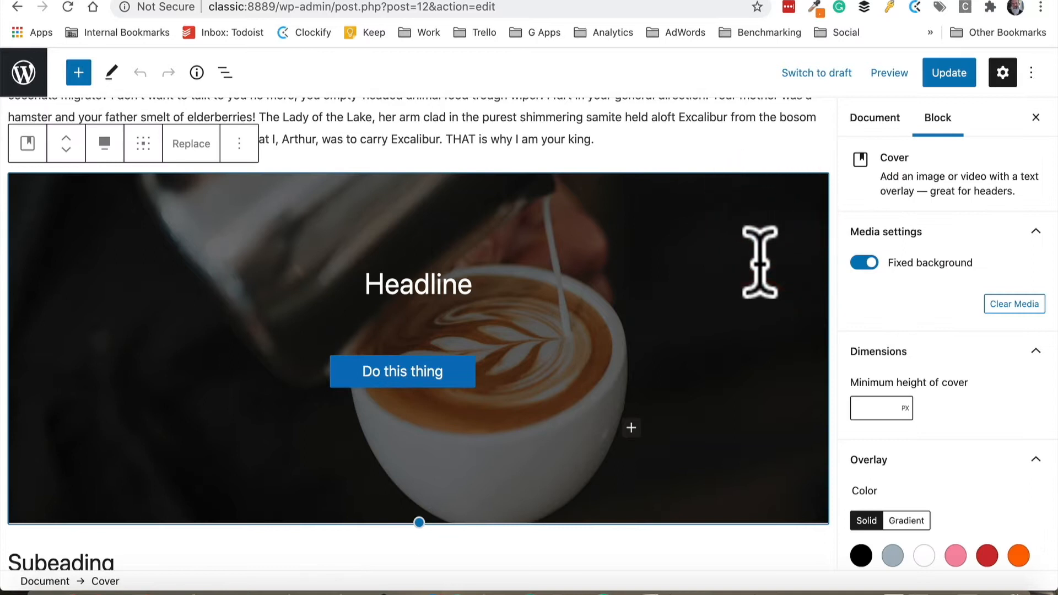
{"action": "left_click", "coordinate": [399, 291]}
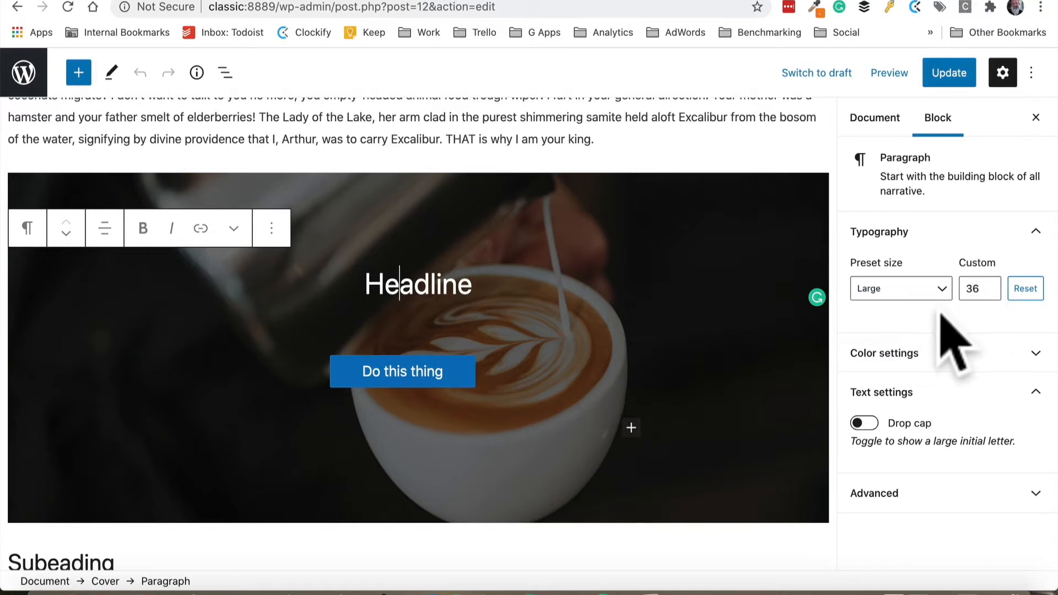
{"action": "left_click", "coordinate": [466, 370]}
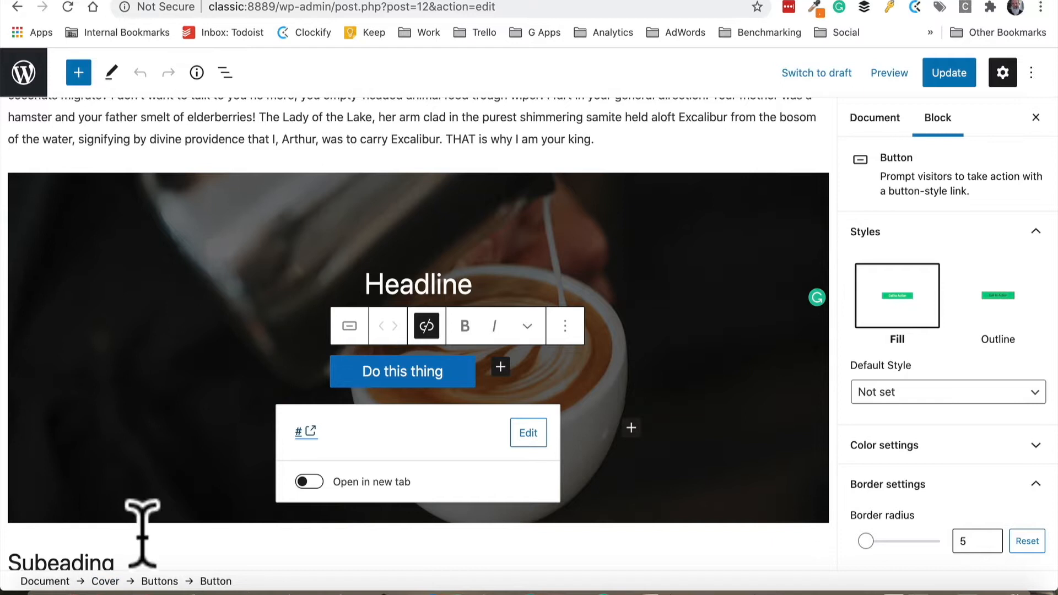
{"action": "left_click", "coordinate": [430, 289]}
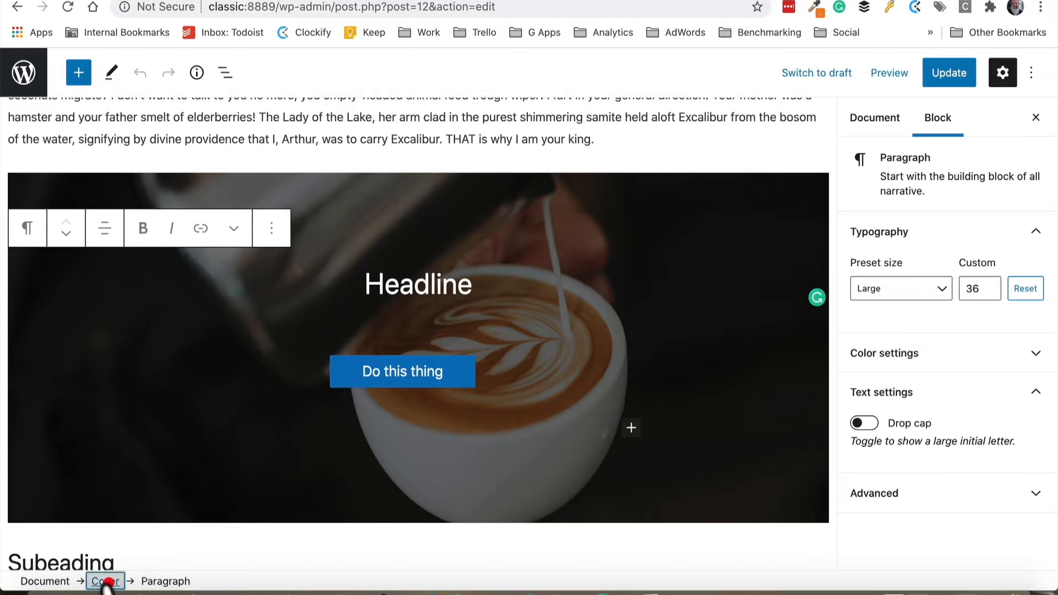
{"action": "left_click", "coordinate": [105, 582]}
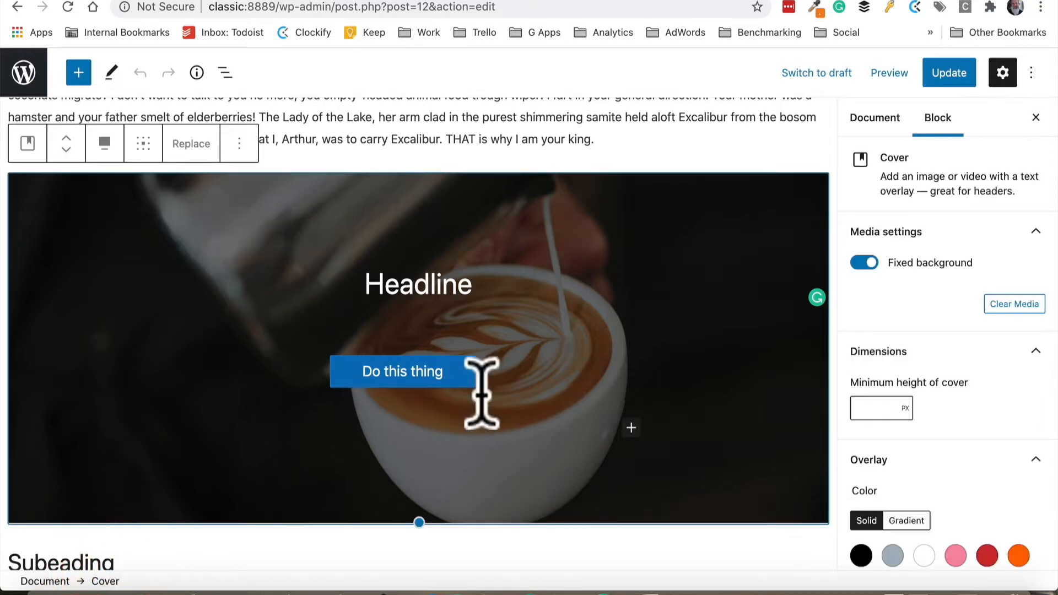
{"action": "left_click", "coordinate": [457, 375]}
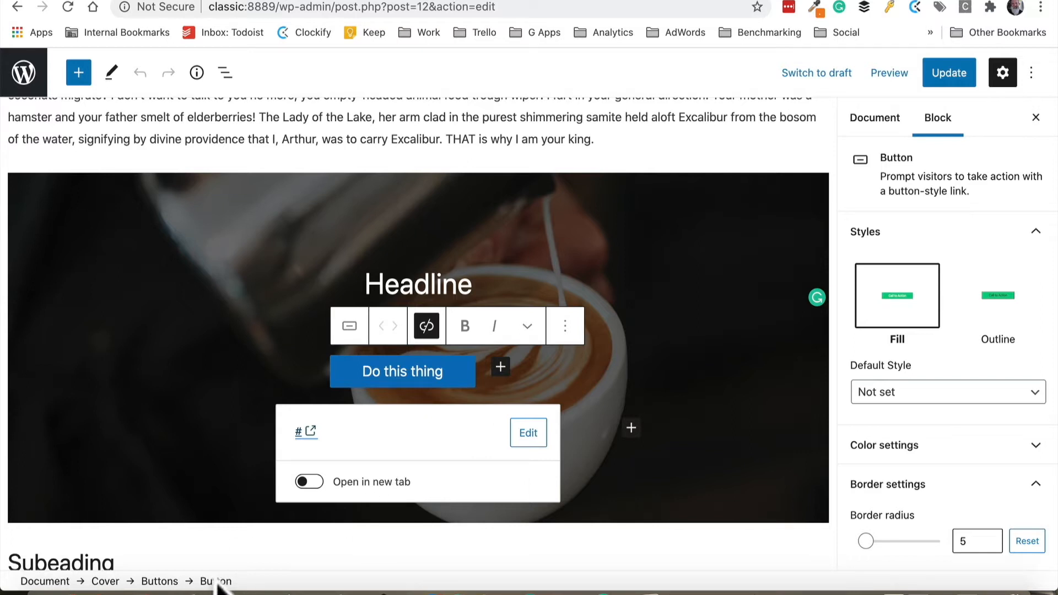
{"action": "left_click", "coordinate": [160, 581]}
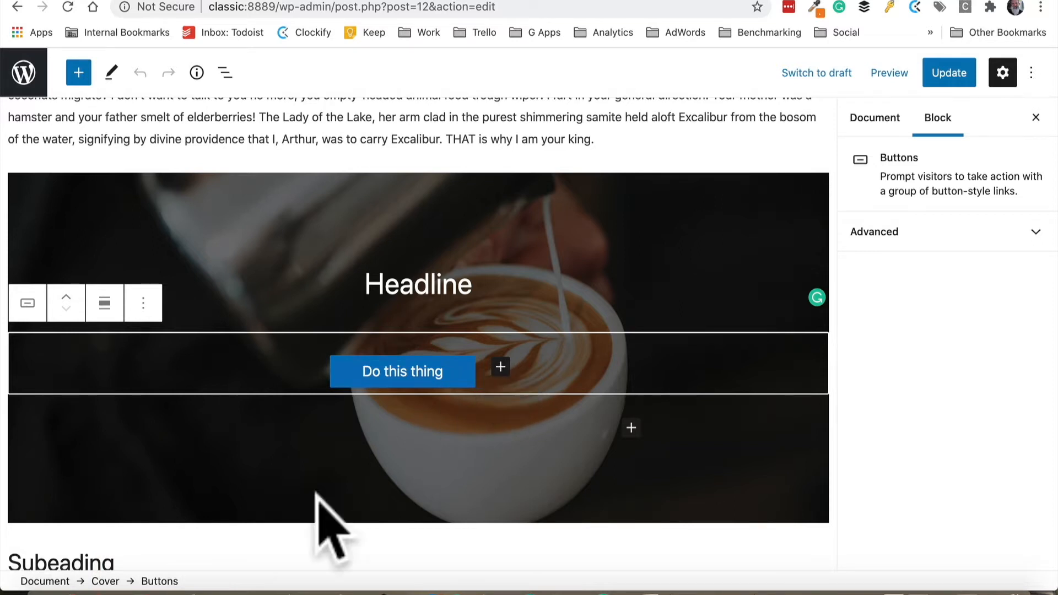
{"action": "left_click", "coordinate": [105, 581]}
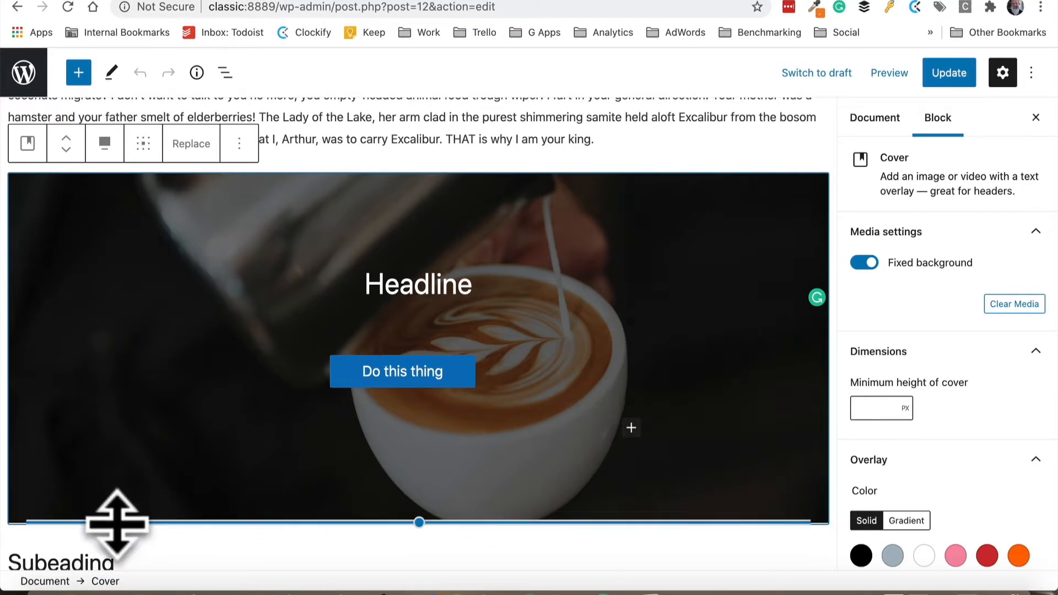
{"action": "left_click", "coordinate": [459, 382]}
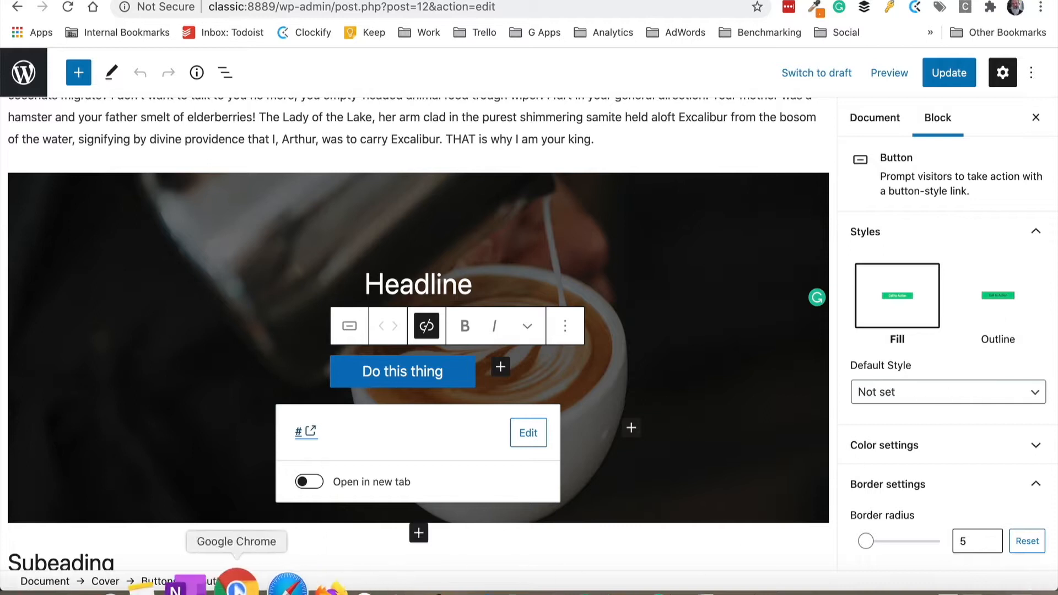
{"action": "left_click", "coordinate": [160, 581]}
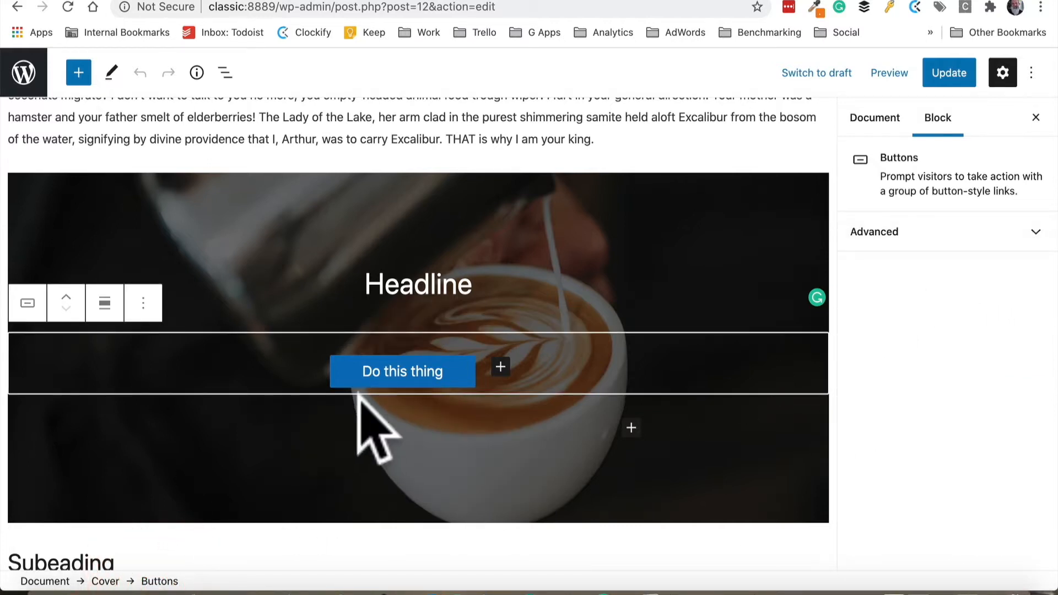
{"action": "left_click", "coordinate": [104, 304]}
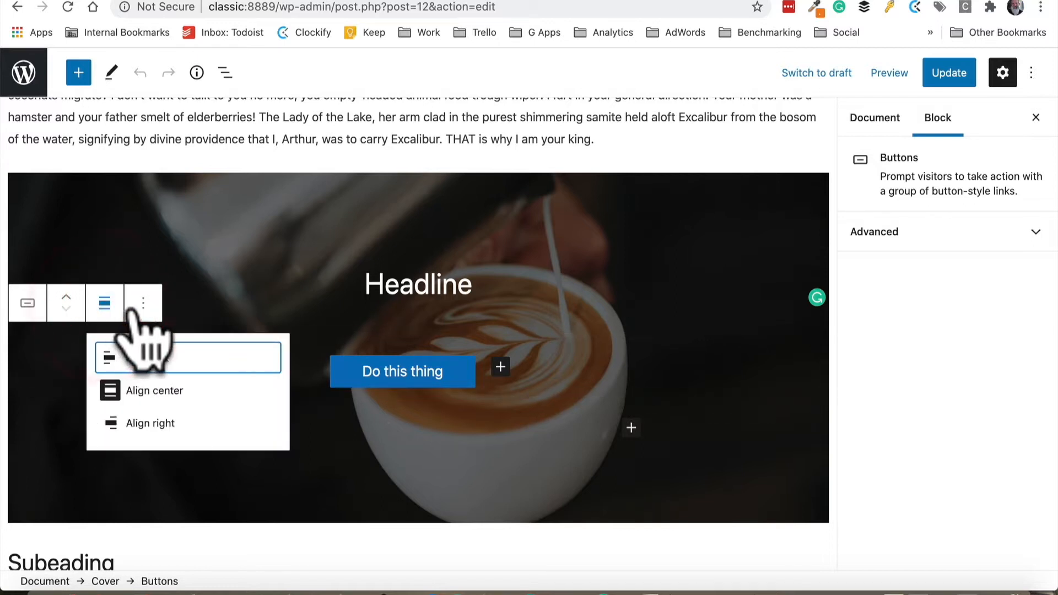
{"action": "left_click", "coordinate": [105, 582]}
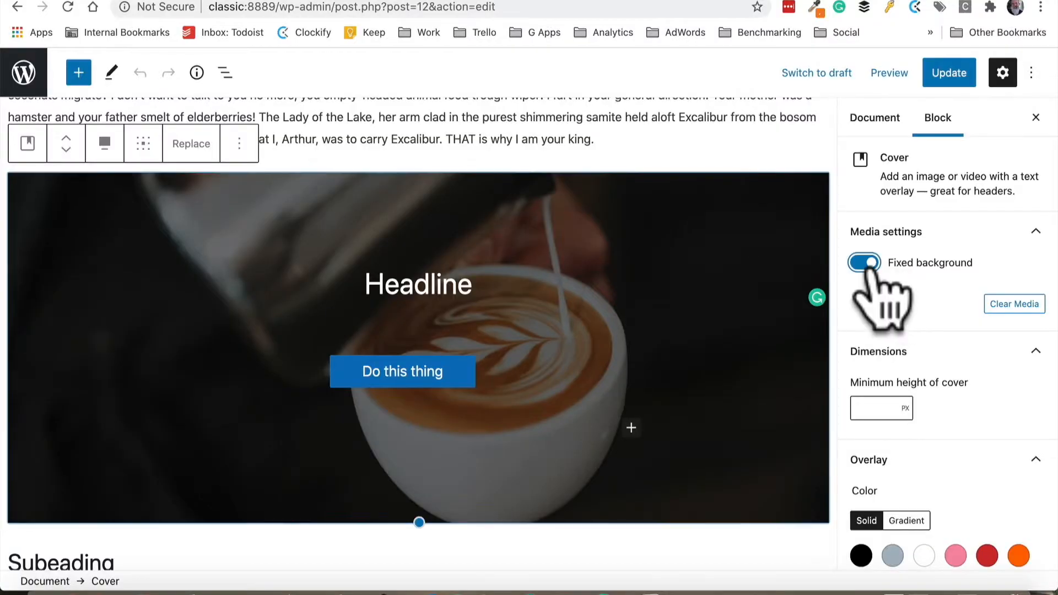
Turn off the cover's fixed background and move its focal point to 44% horizontal and 54% vertical
{"action": "left_click", "coordinate": [863, 263]}
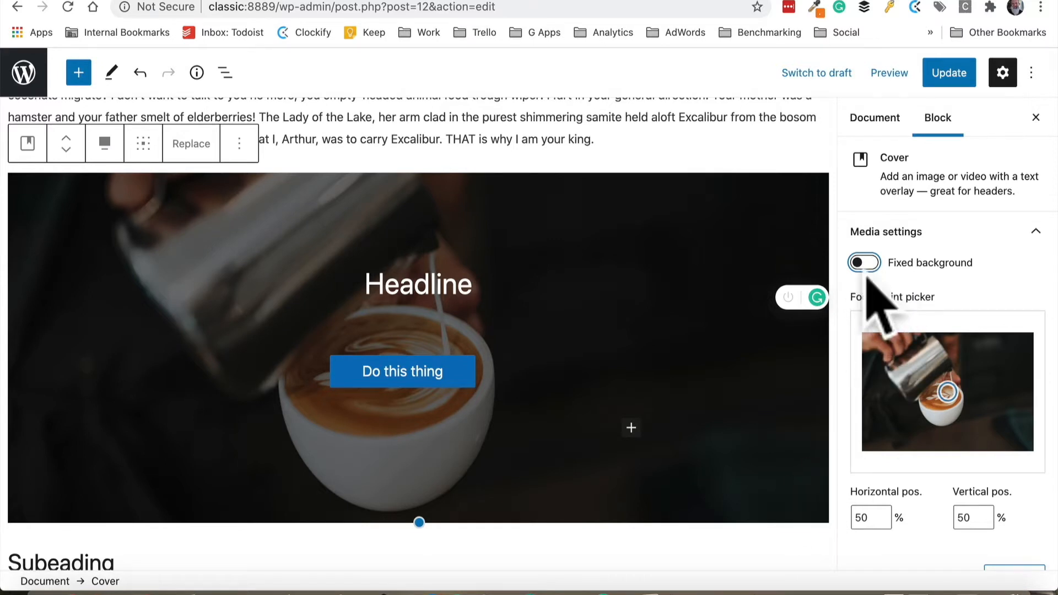
{"action": "scroll", "coordinate": [609, 441], "scroll_direction": "down", "scroll_amount": 2}
{"action": "scroll", "coordinate": [609, 435], "scroll_direction": "up", "scroll_amount": 2}
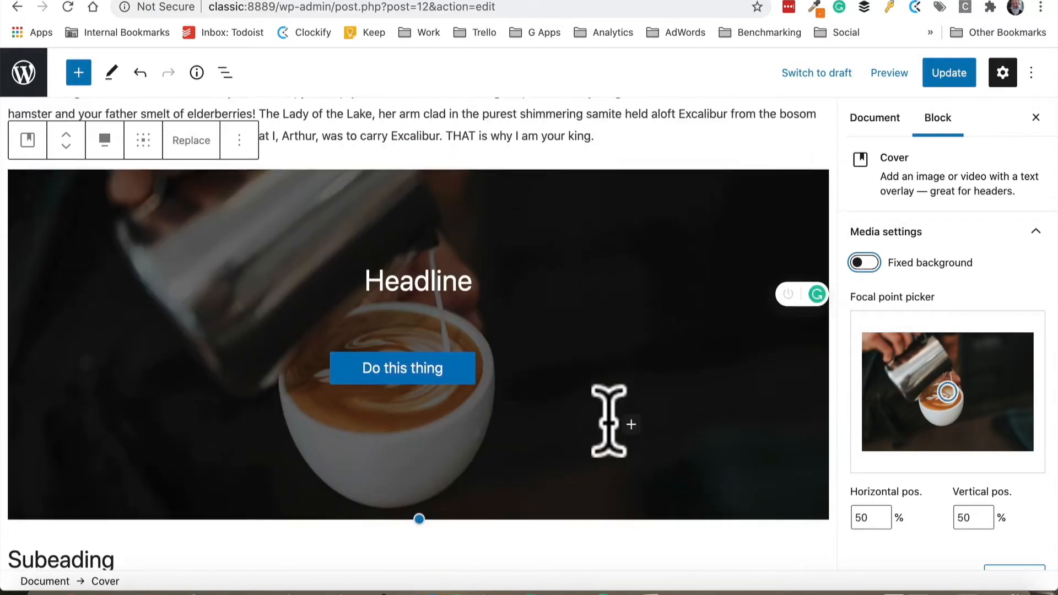
{"action": "scroll", "coordinate": [610, 435], "scroll_direction": "down", "scroll_amount": 1}
{"action": "mouse_move", "coordinate": [948, 392]}
{"action": "left_mouse_down"}
{"action": "mouse_move", "coordinate": [916, 373]}
{"action": "mouse_move", "coordinate": [900, 386]}
{"action": "mouse_move", "coordinate": [940, 409]}
{"action": "mouse_move", "coordinate": [992, 394]}
{"action": "mouse_move", "coordinate": [914, 401]}
{"action": "mouse_move", "coordinate": [909, 368]}
{"action": "mouse_move", "coordinate": [921, 383]}
{"action": "left_mouse_up"}
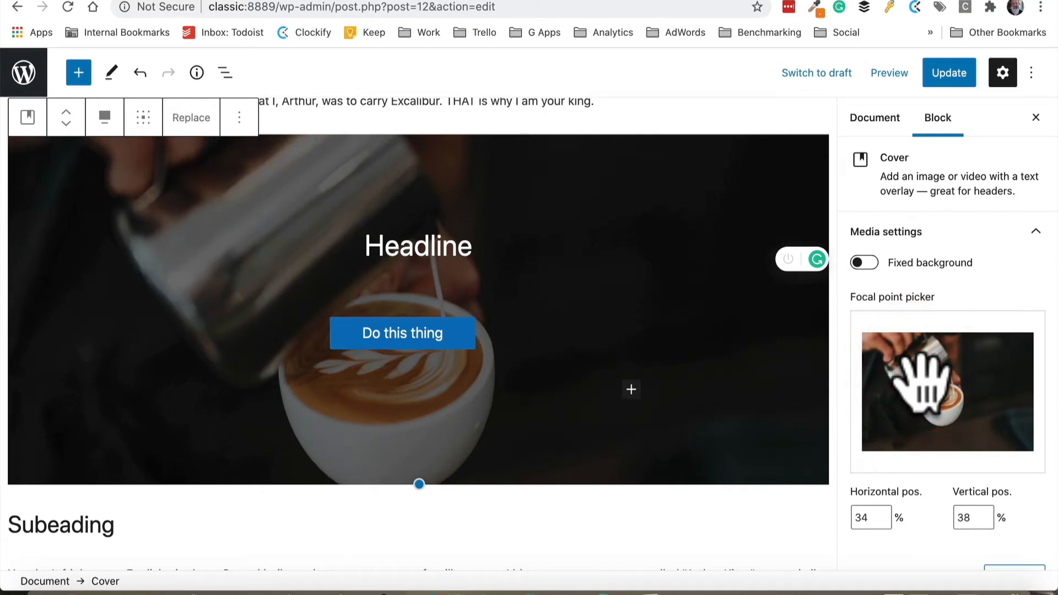
{"action": "mouse_move", "coordinate": [920, 378]}
{"action": "left_mouse_down"}
{"action": "mouse_move", "coordinate": [977, 419]}
{"action": "mouse_move", "coordinate": [976, 378]}
{"action": "mouse_move", "coordinate": [920, 390]}
{"action": "mouse_move", "coordinate": [948, 398]}
{"action": "left_mouse_up"}
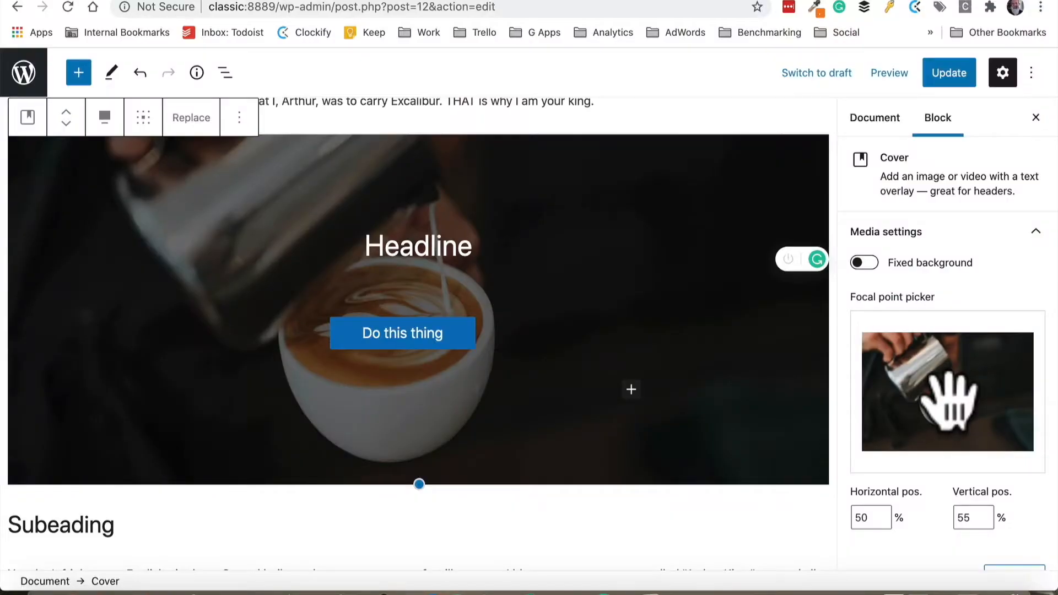
{"action": "left_click_drag", "start_coordinate": [947, 397], "coordinate": [921, 385]}
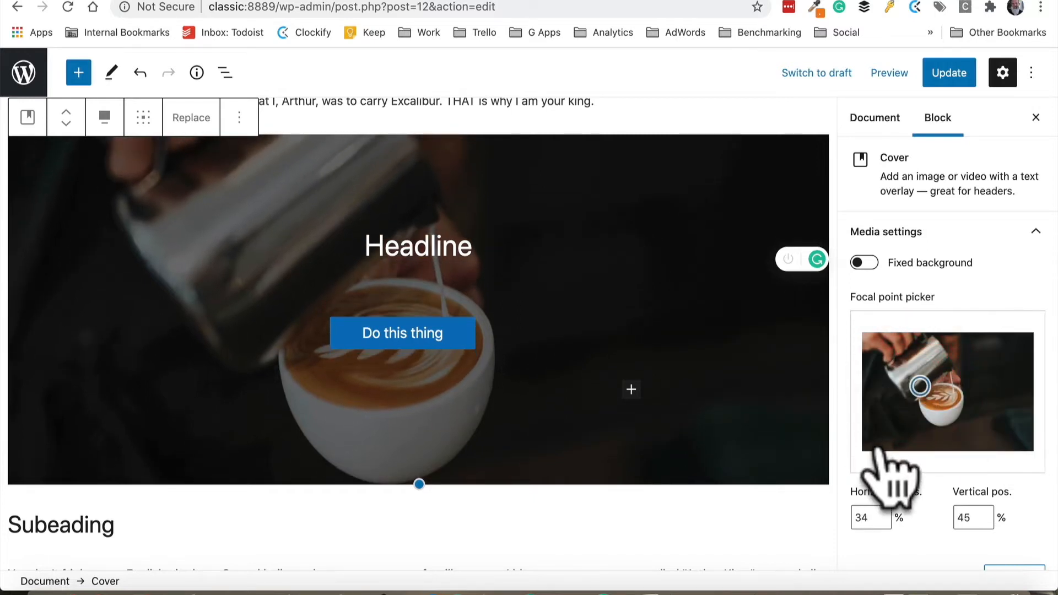
{"action": "left_click_drag", "start_coordinate": [922, 386], "coordinate": [937, 396]}
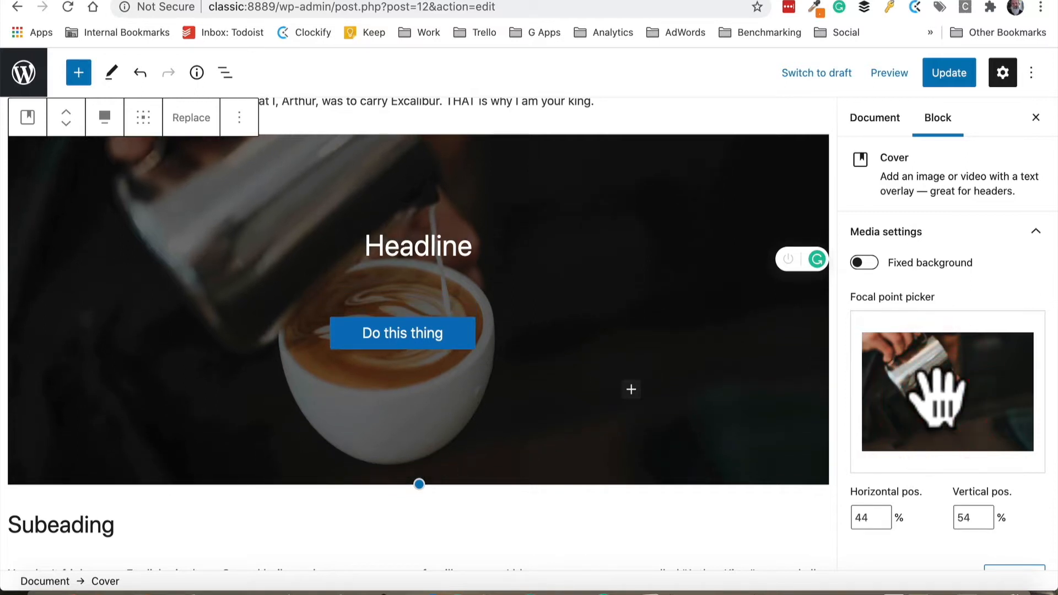
Update the page and view the published cover section
{"action": "left_click", "coordinate": [956, 78]}
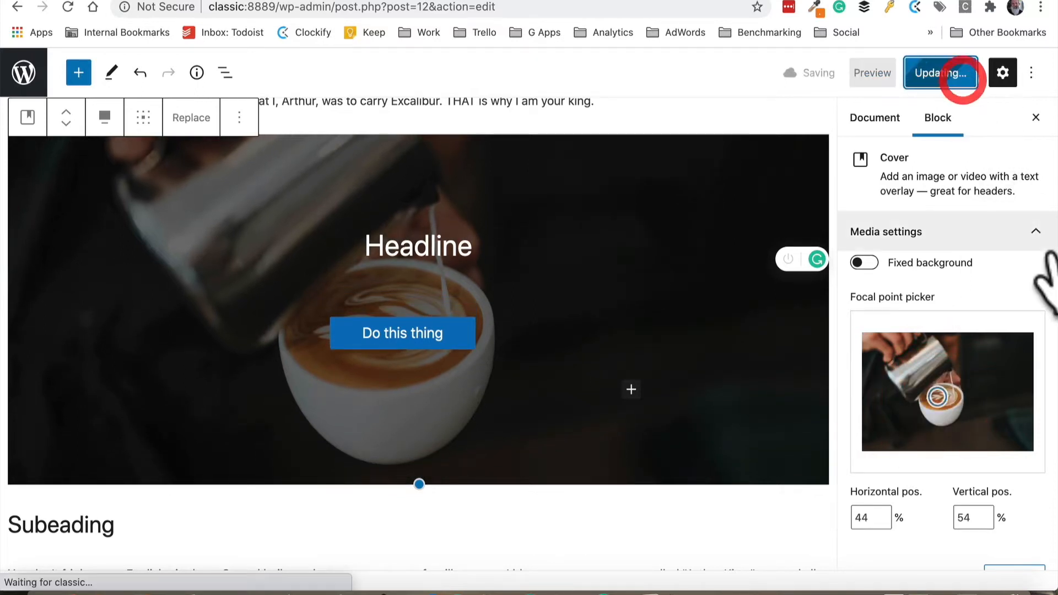
{"action": "left_click", "coordinate": [150, 556]}
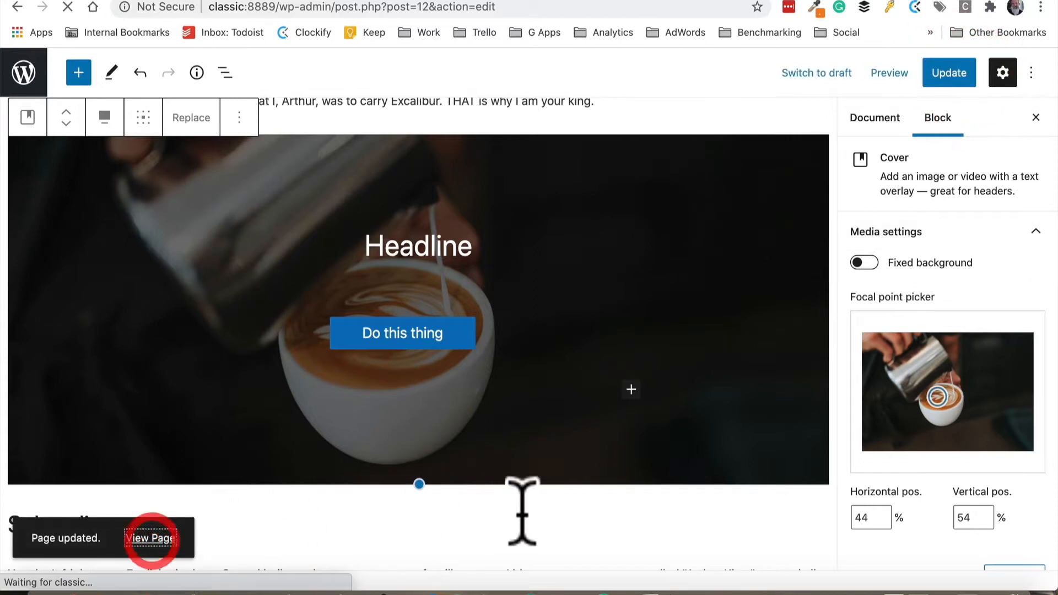
{"action": "scroll", "coordinate": [518, 496], "scroll_direction": "down", "scroll_amount": 5}
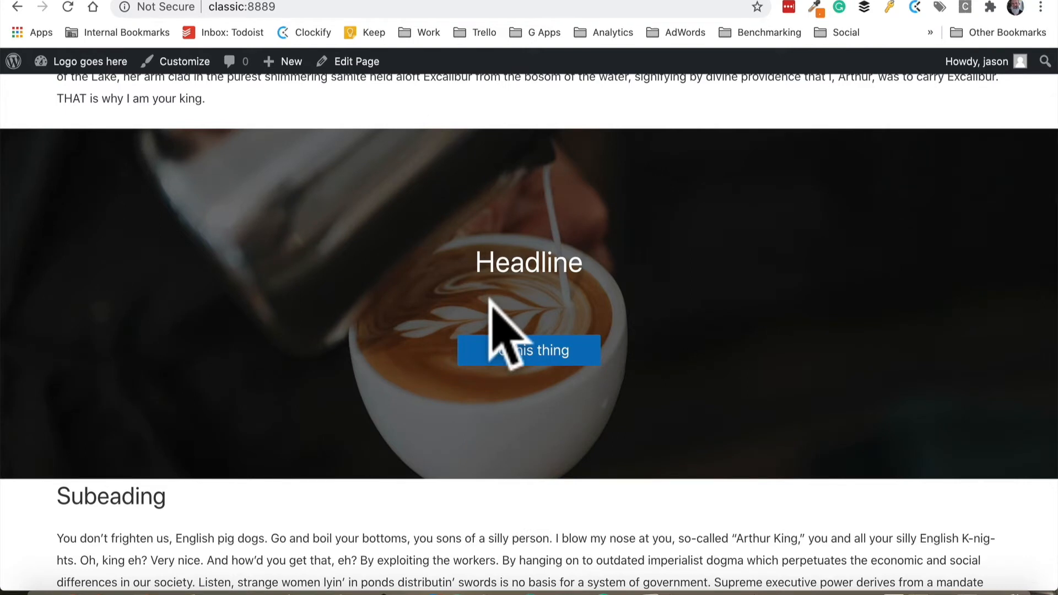
{"action": "scroll", "coordinate": [490, 300], "scroll_direction": "up", "scroll_amount": 5}
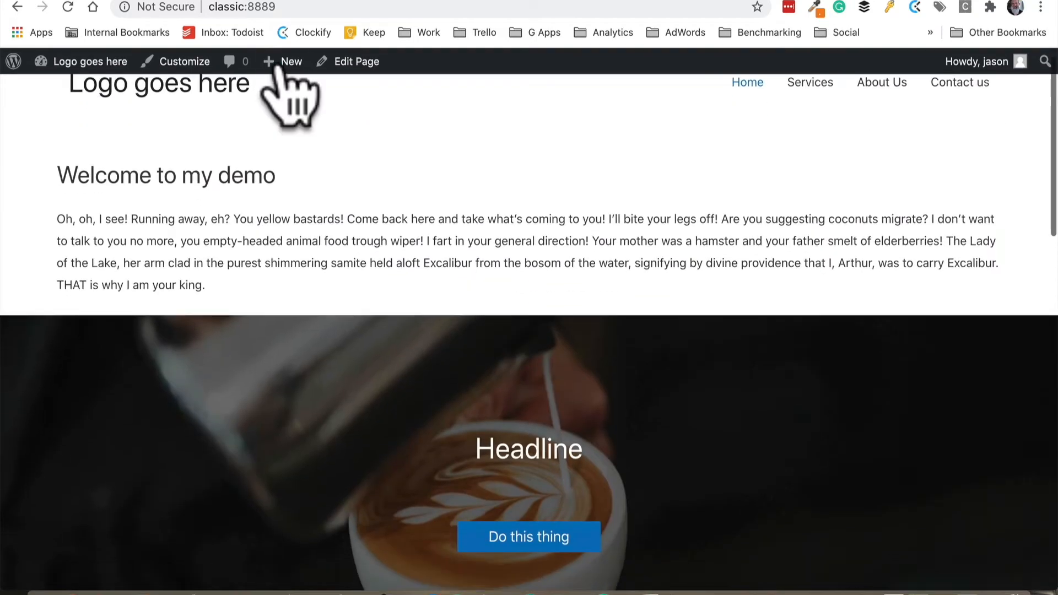
Reopen the page editor and move the cover block up so it sits directly below the page title
{"action": "left_click", "coordinate": [359, 63]}
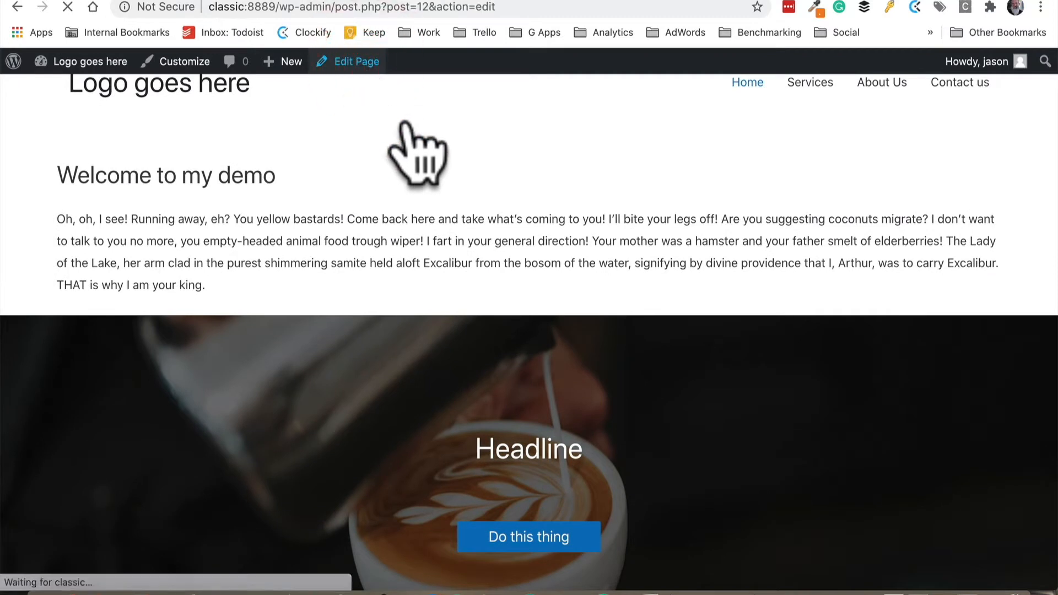
{"action": "scroll", "coordinate": [590, 190], "scroll_direction": "down", "scroll_amount": 4}
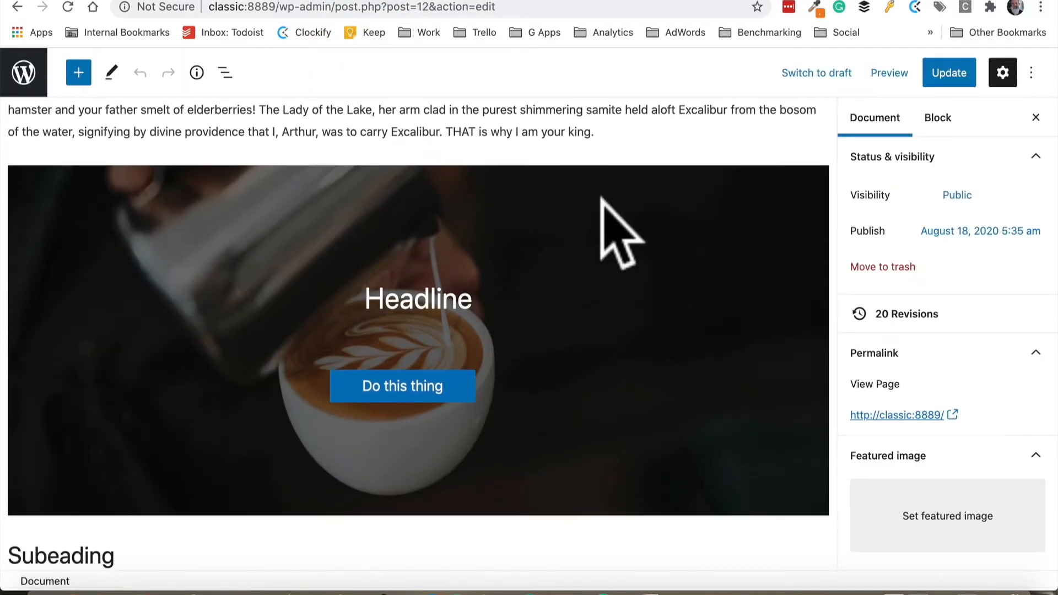
{"action": "scroll", "coordinate": [541, 203], "scroll_direction": "up", "scroll_amount": 1}
{"action": "left_click", "coordinate": [165, 212]}
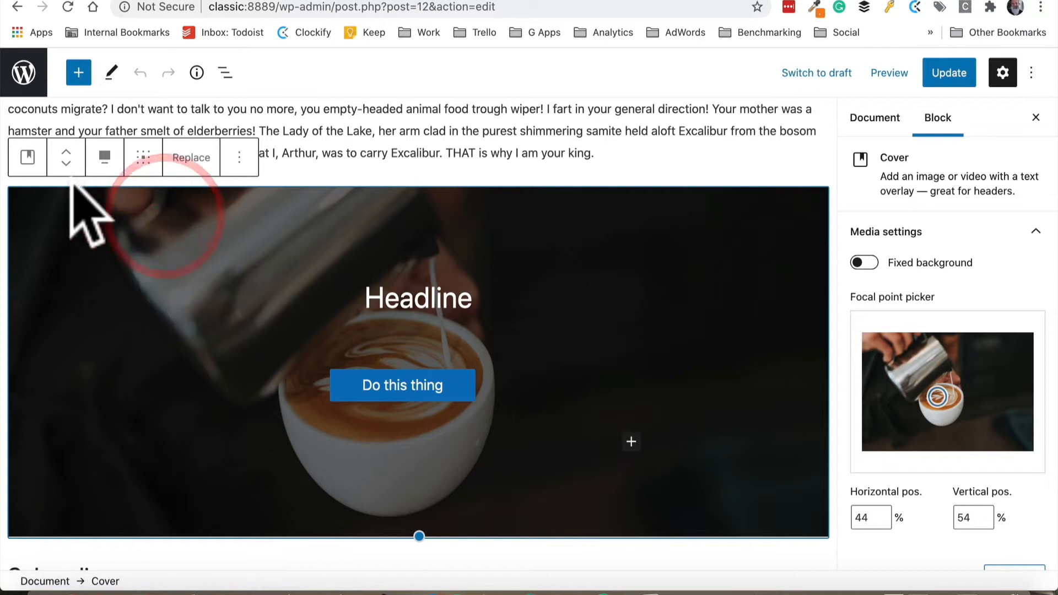
{"action": "left_click", "coordinate": [65, 156]}
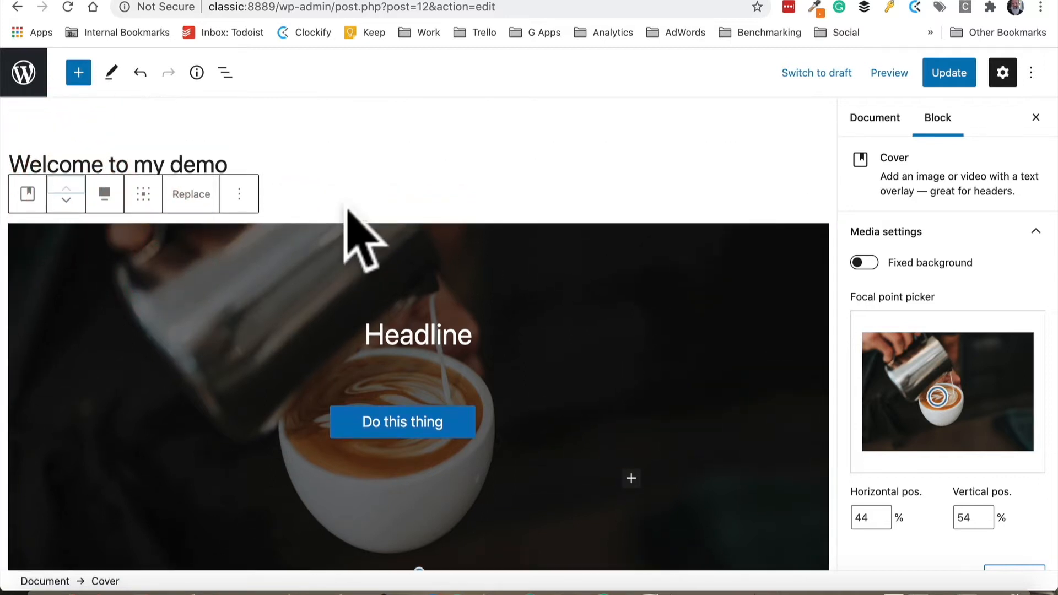
Remove the sky image block below the subheading's paragraph
{"action": "scroll", "coordinate": [345, 201], "scroll_direction": "down", "scroll_amount": 5}
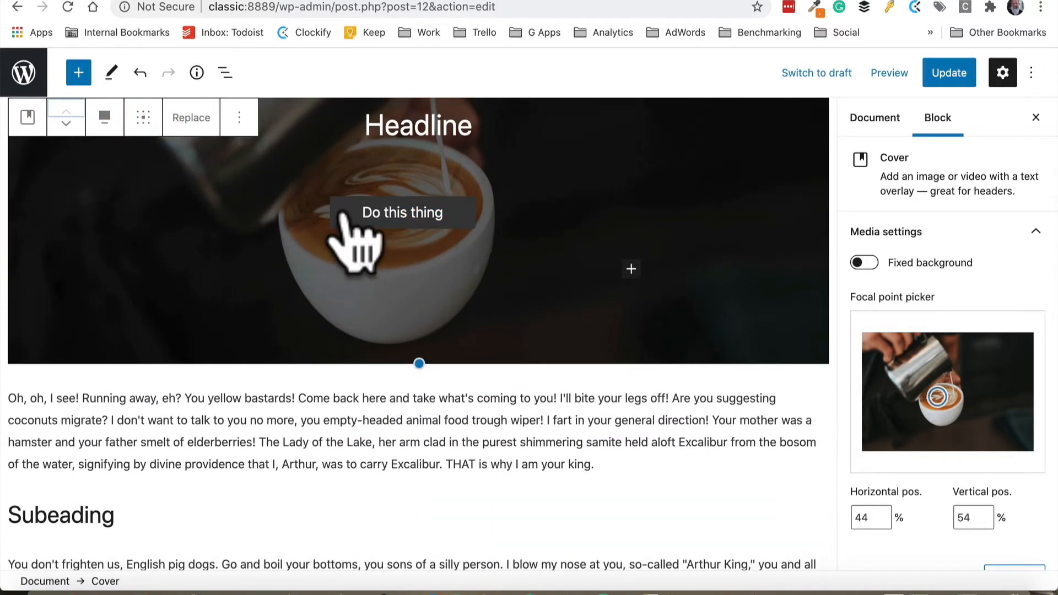
{"action": "scroll", "coordinate": [341, 215], "scroll_direction": "down", "scroll_amount": 3}
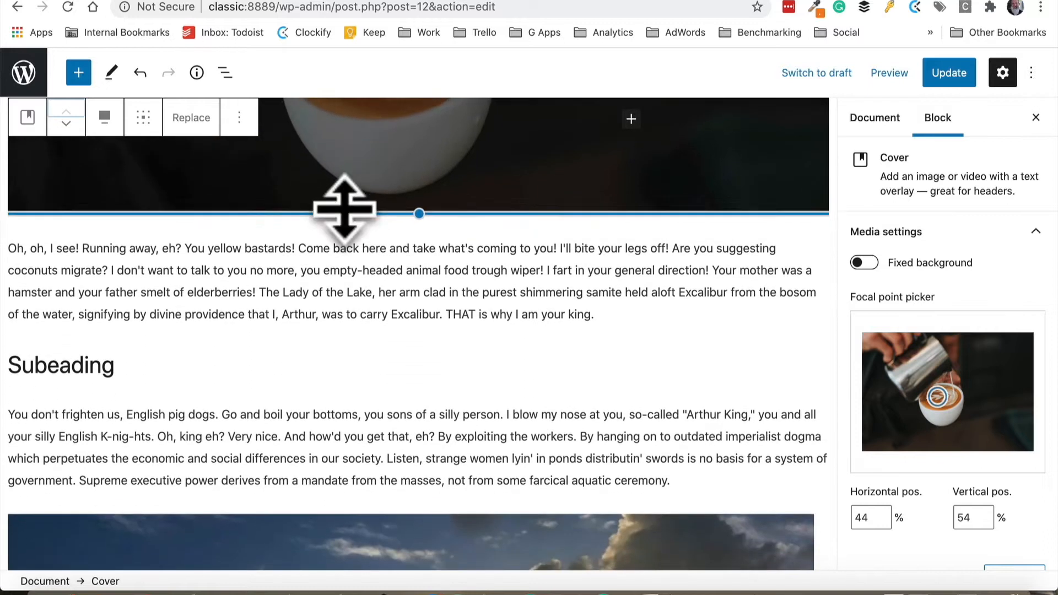
{"action": "left_click", "coordinate": [303, 285]}
{"action": "left_click", "coordinate": [150, 368]}
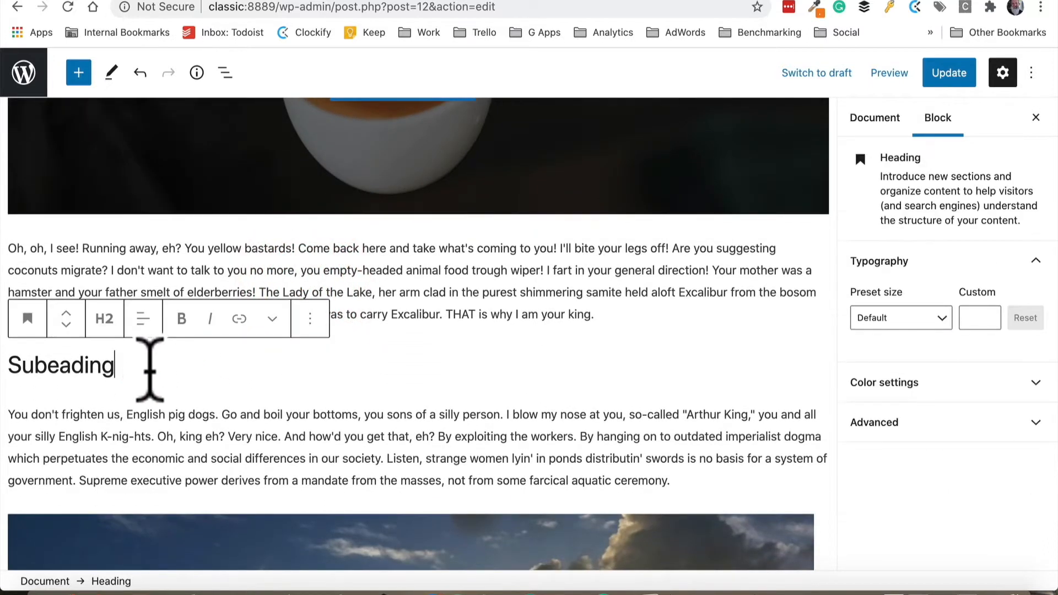
{"action": "scroll", "coordinate": [311, 365], "scroll_direction": "down", "scroll_amount": 4}
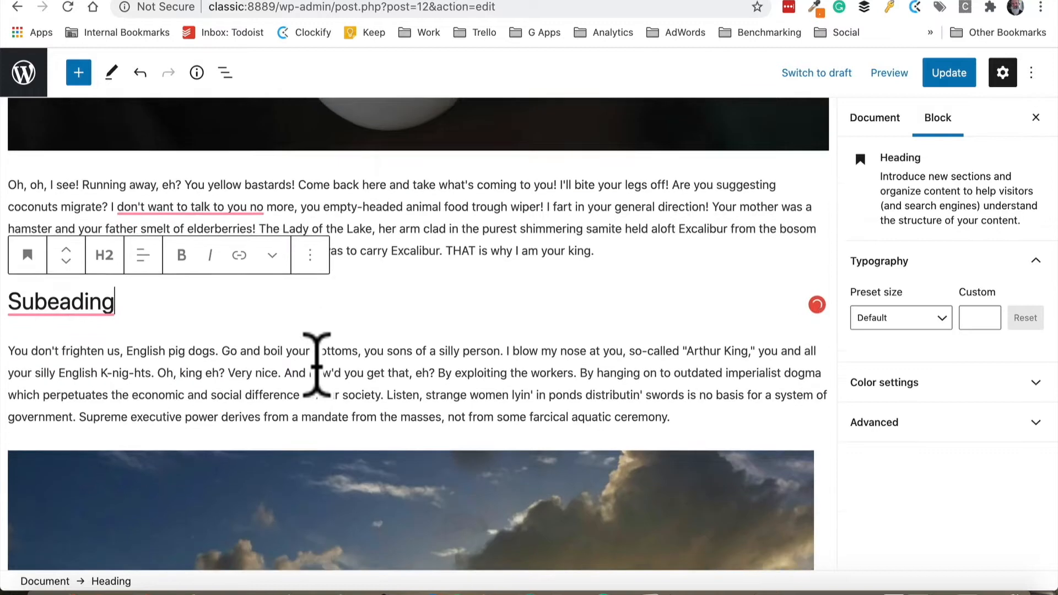
{"action": "left_click", "coordinate": [361, 391]}
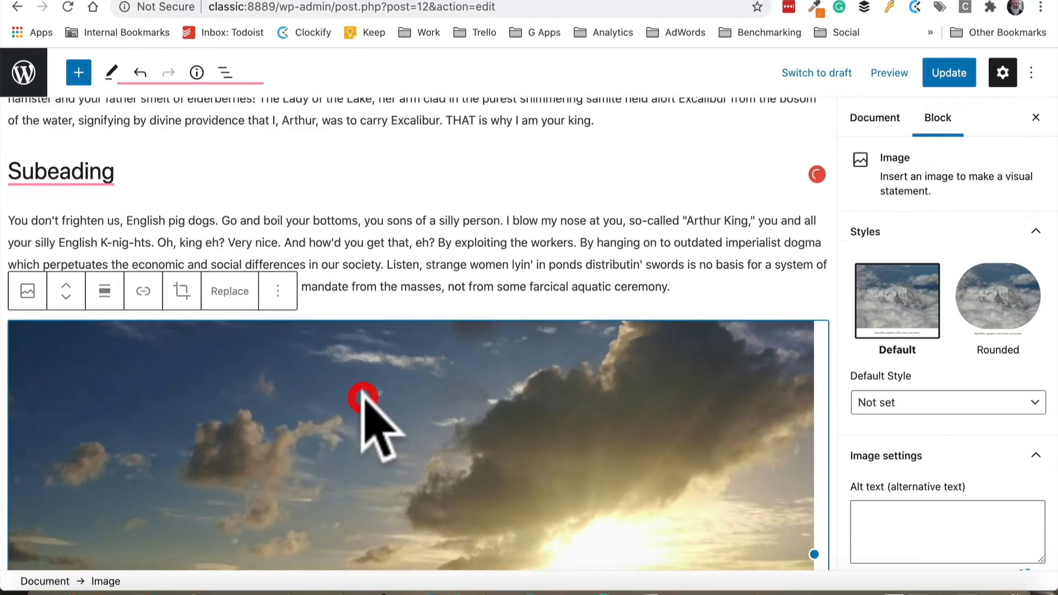
{"action": "left_click", "coordinate": [278, 291]}
{"action": "scroll", "coordinate": [386, 529], "scroll_direction": "down", "scroll_amount": 3}
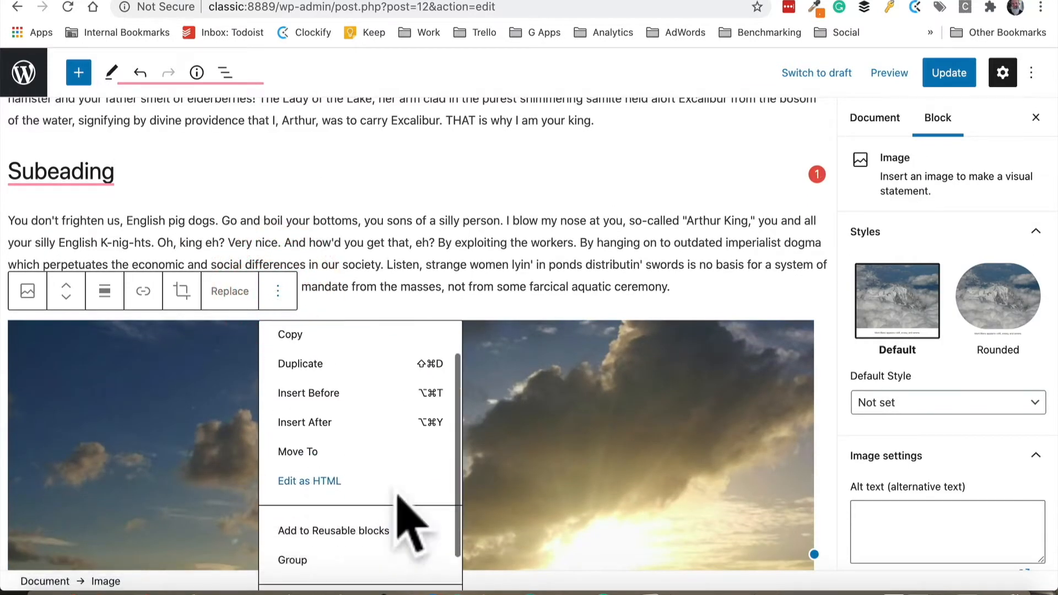
{"action": "left_click", "coordinate": [312, 568]}
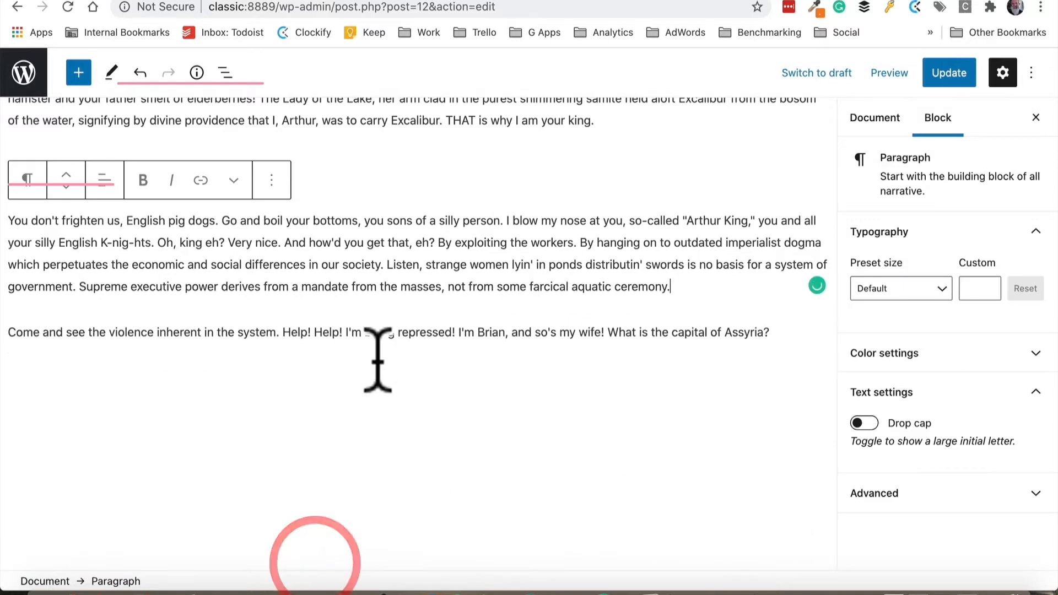
Insert a Gallery block between the two remaining paragraphs and open its media library picker
{"action": "left_click", "coordinate": [414, 307]}
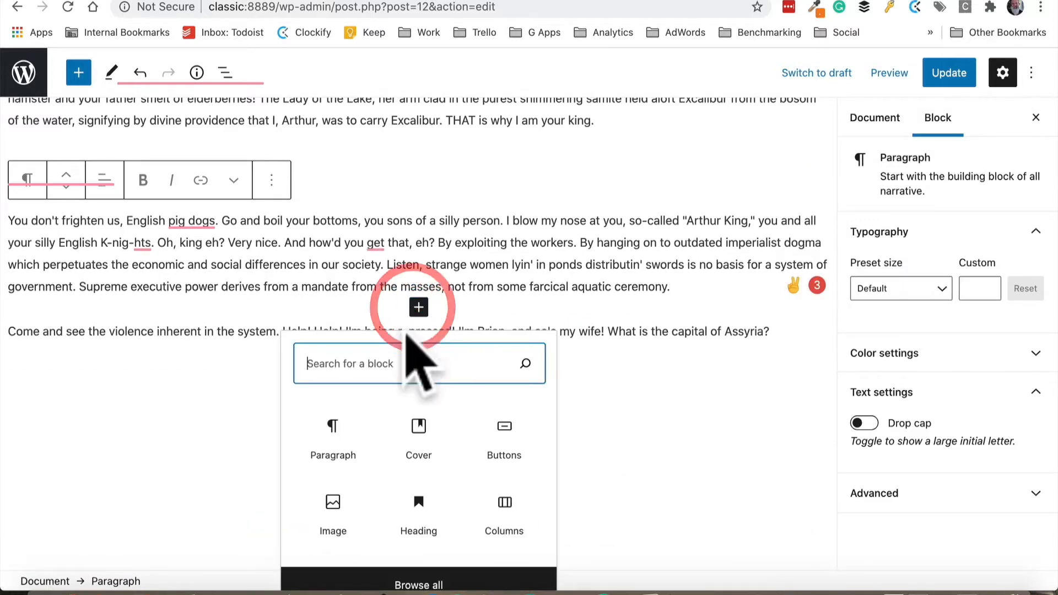
{"action": "type", "text": "galler"}
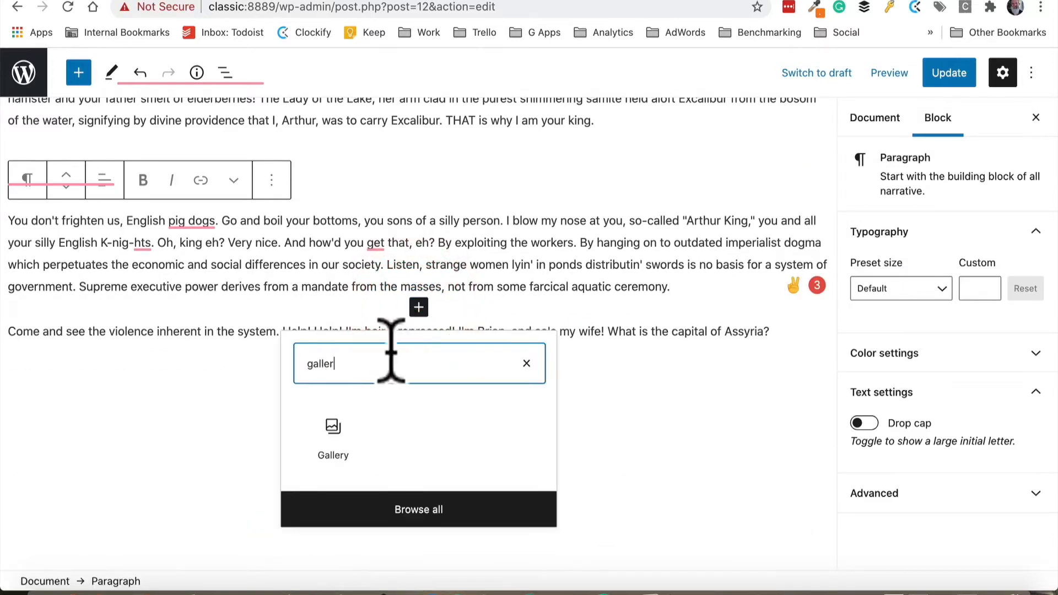
{"action": "left_click", "coordinate": [335, 435]}
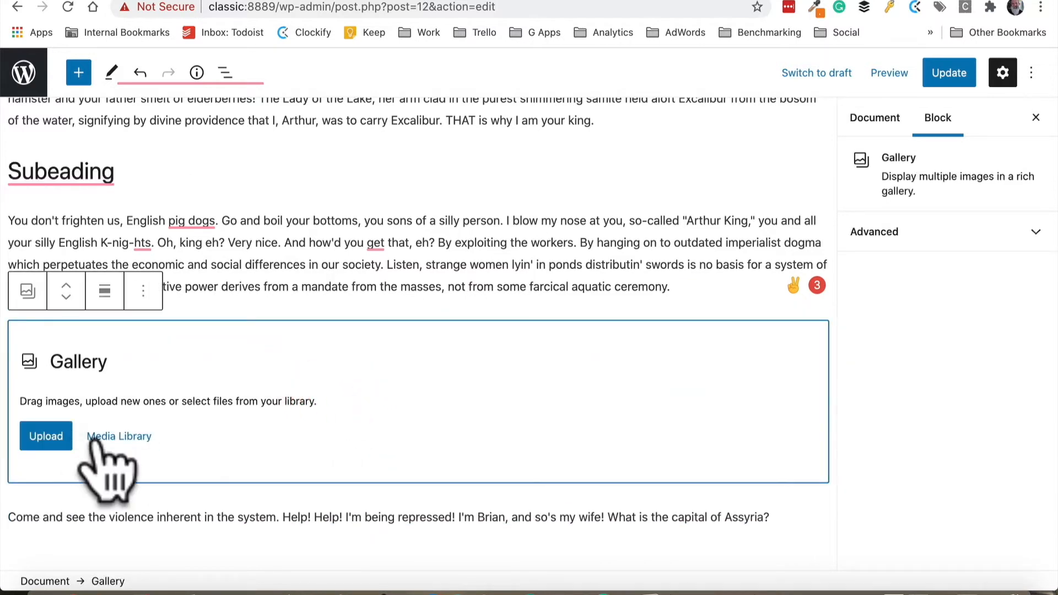
{"action": "left_click", "coordinate": [118, 437]}
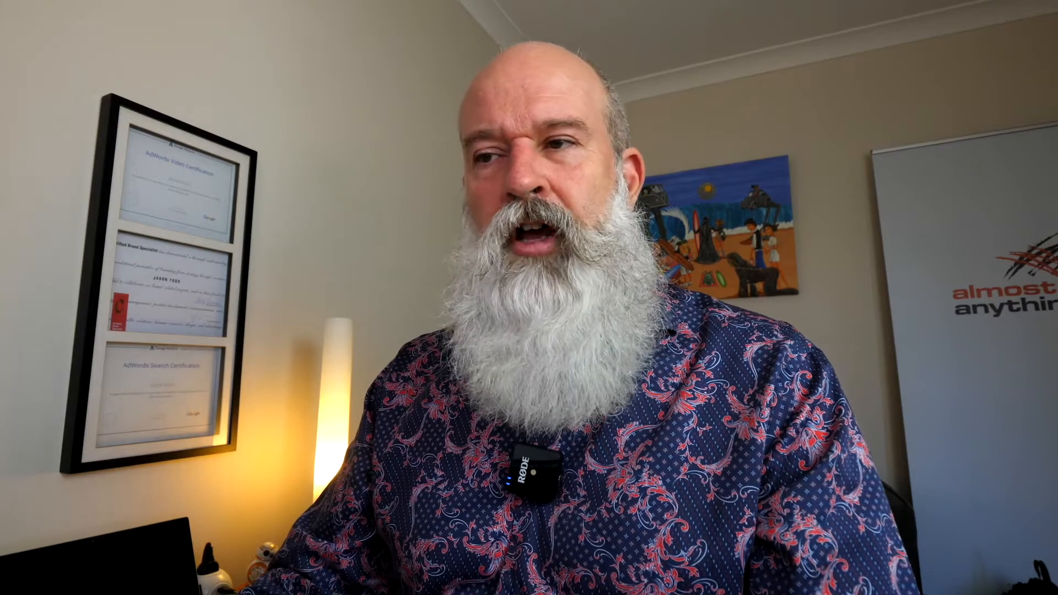
{"action": "left_click", "coordinate": [225, 128]}
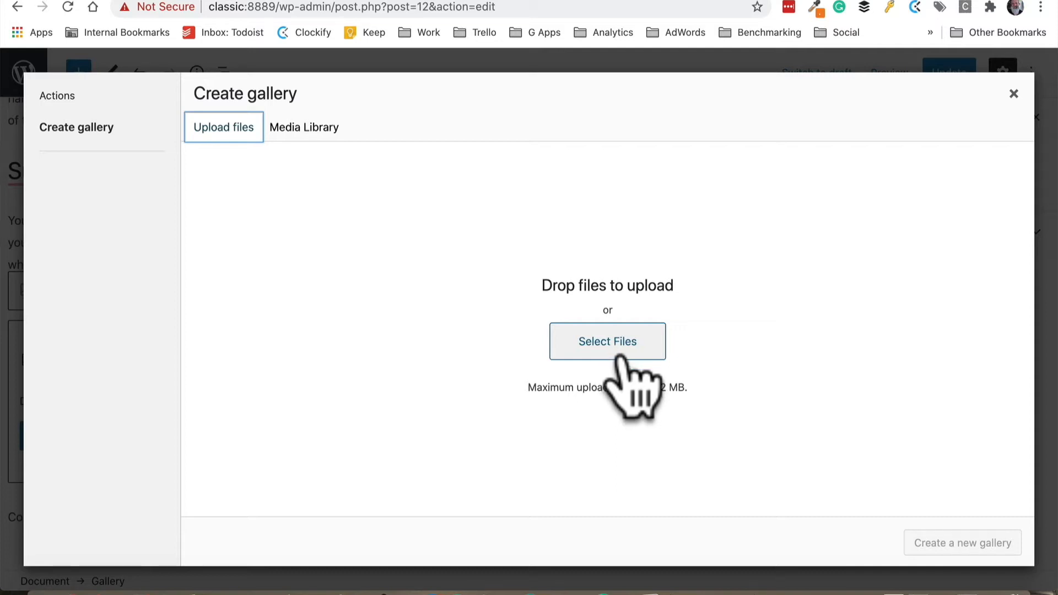
Select the car, coffee and Stanage Sunrise images from the media library and create a new gallery
{"action": "left_click", "coordinate": [317, 133]}
{"action": "left_click", "coordinate": [281, 264]}
{"action": "left_click", "coordinate": [381, 272]}
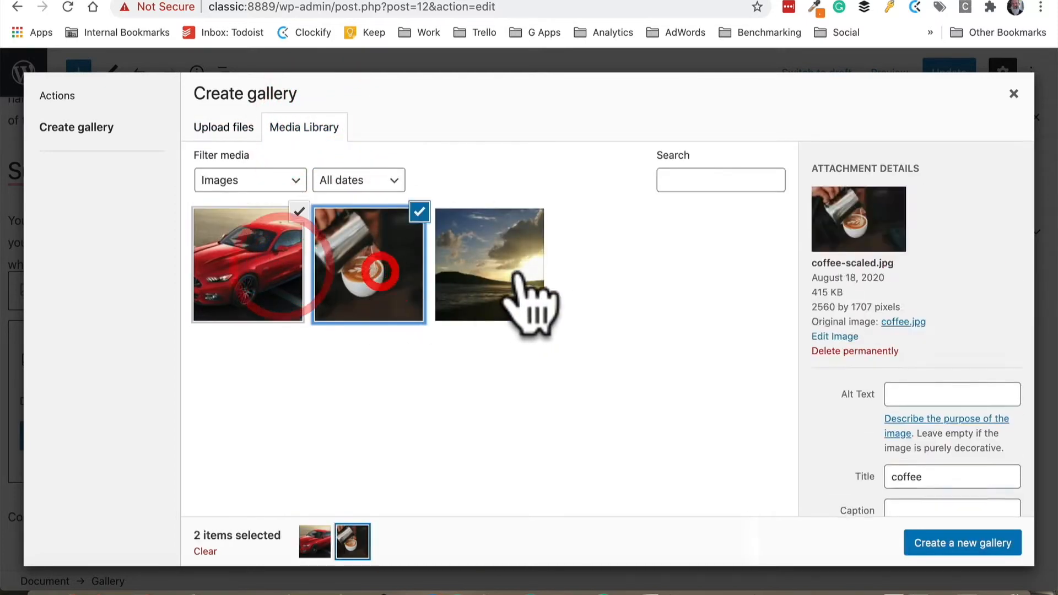
{"action": "left_click", "coordinate": [519, 275]}
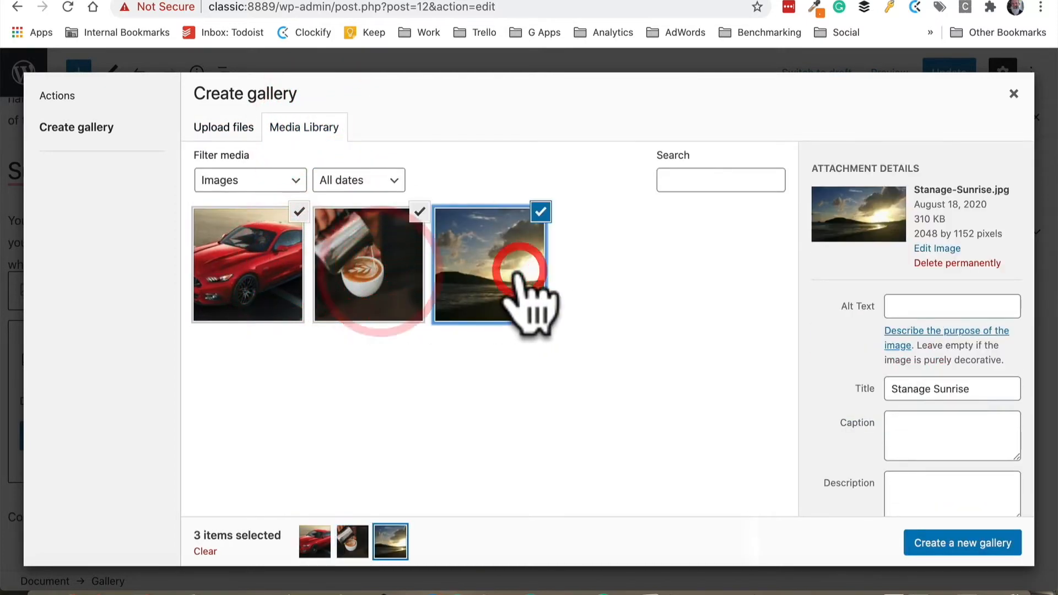
{"action": "left_click", "coordinate": [962, 542]}
Reorder the gallery so the coffee image comes first, then insert the gallery
{"action": "left_click_drag", "start_coordinate": [241, 245], "coordinate": [367, 245]}
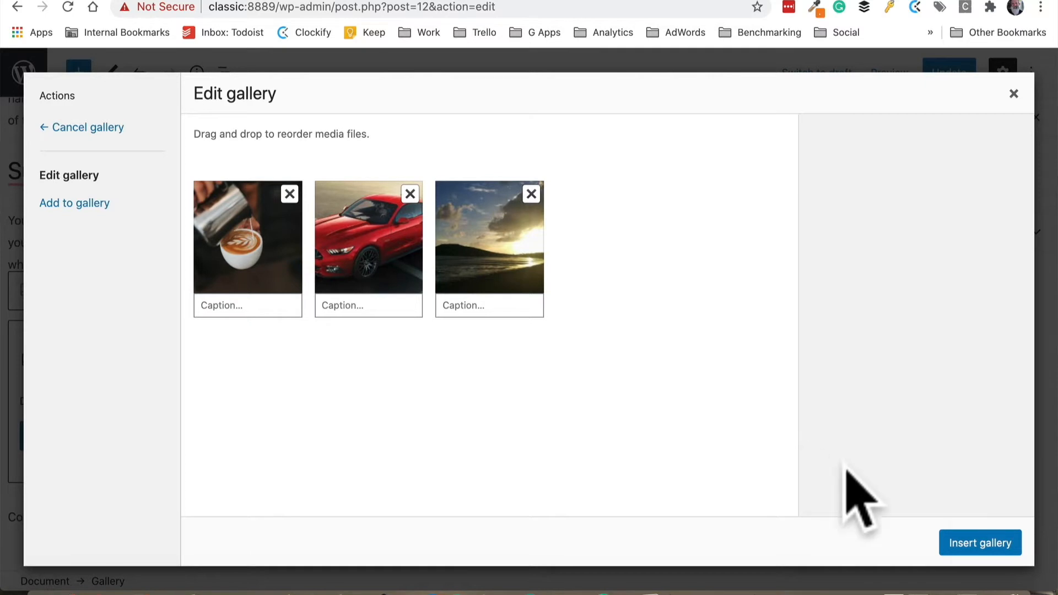
{"action": "left_click", "coordinate": [963, 543]}
Update the page and view the published page's cover and gallery sections
{"action": "scroll", "coordinate": [427, 463], "scroll_direction": "down", "scroll_amount": 2}
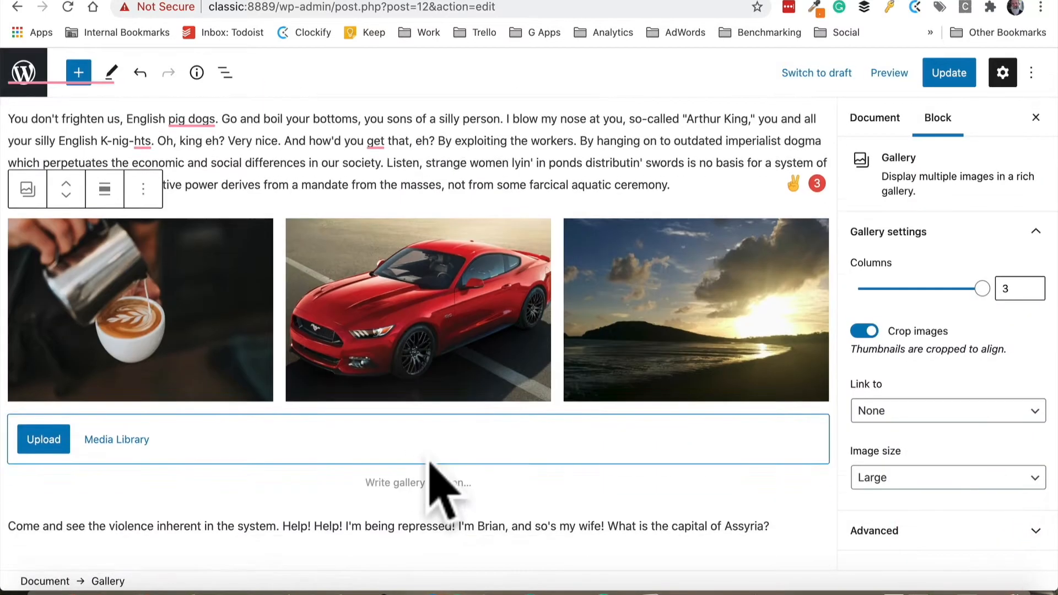
{"action": "scroll", "coordinate": [435, 485], "scroll_direction": "up", "scroll_amount": 2}
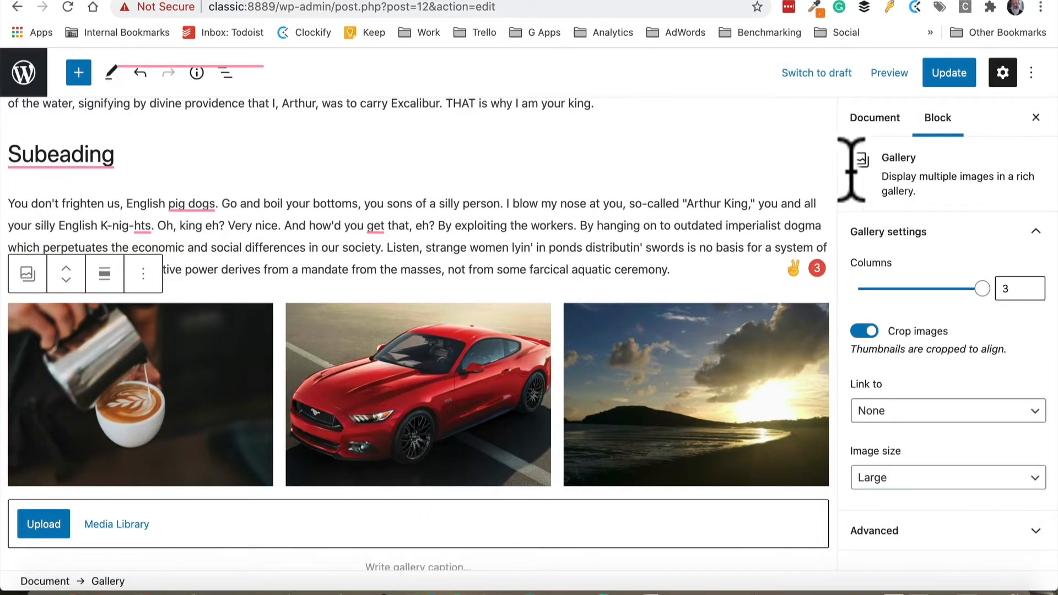
{"action": "left_click", "coordinate": [953, 73]}
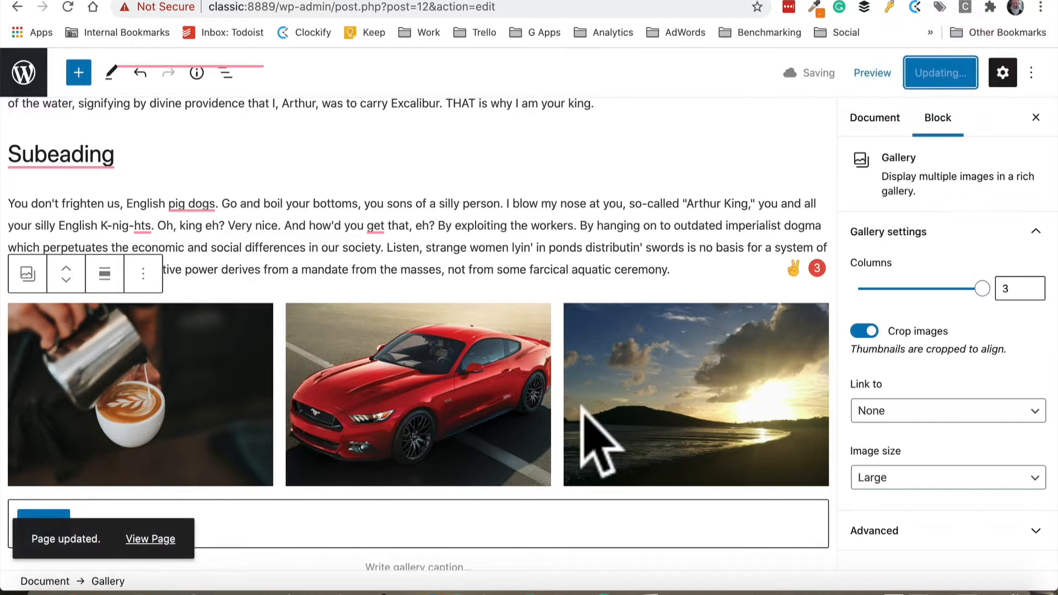
{"action": "left_click", "coordinate": [150, 538]}
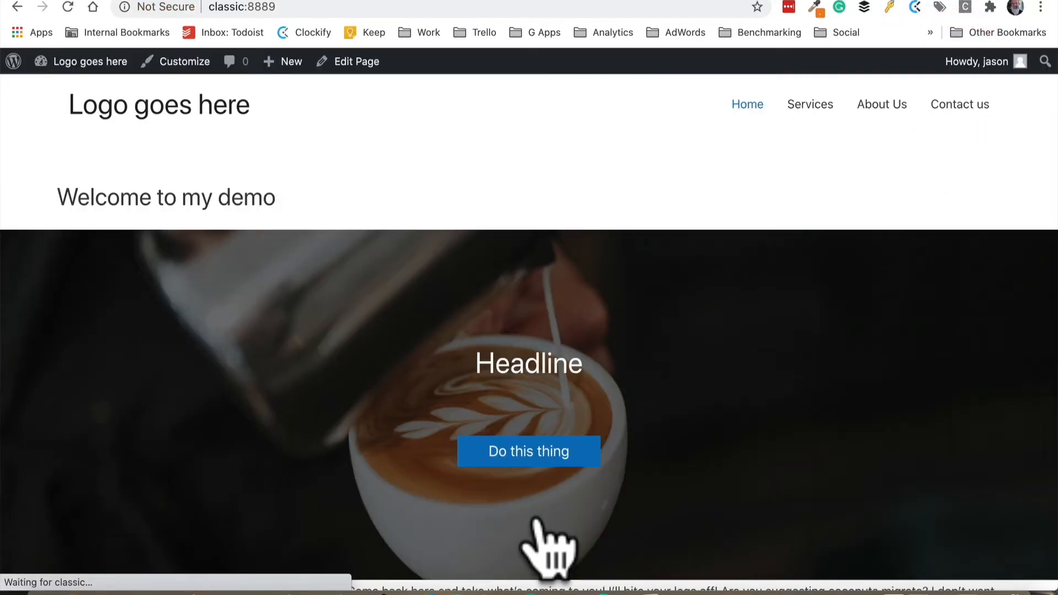
{"action": "scroll", "coordinate": [551, 509], "scroll_direction": "down", "scroll_amount": 4}
{"action": "scroll", "coordinate": [551, 490], "scroll_direction": "up", "scroll_amount": 4}
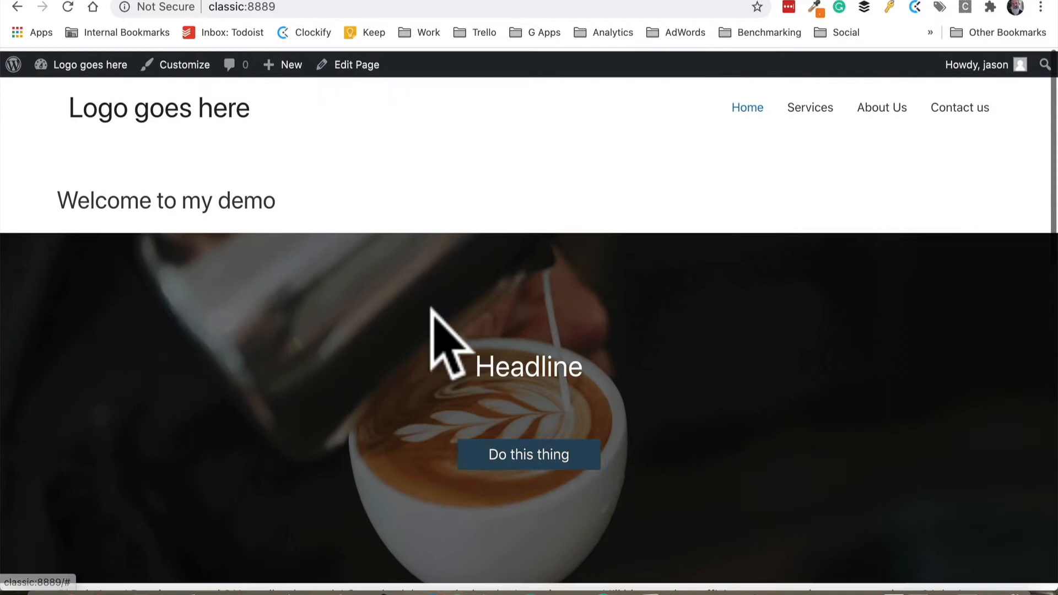
{"action": "scroll", "coordinate": [725, 366], "scroll_direction": "down", "scroll_amount": 4}
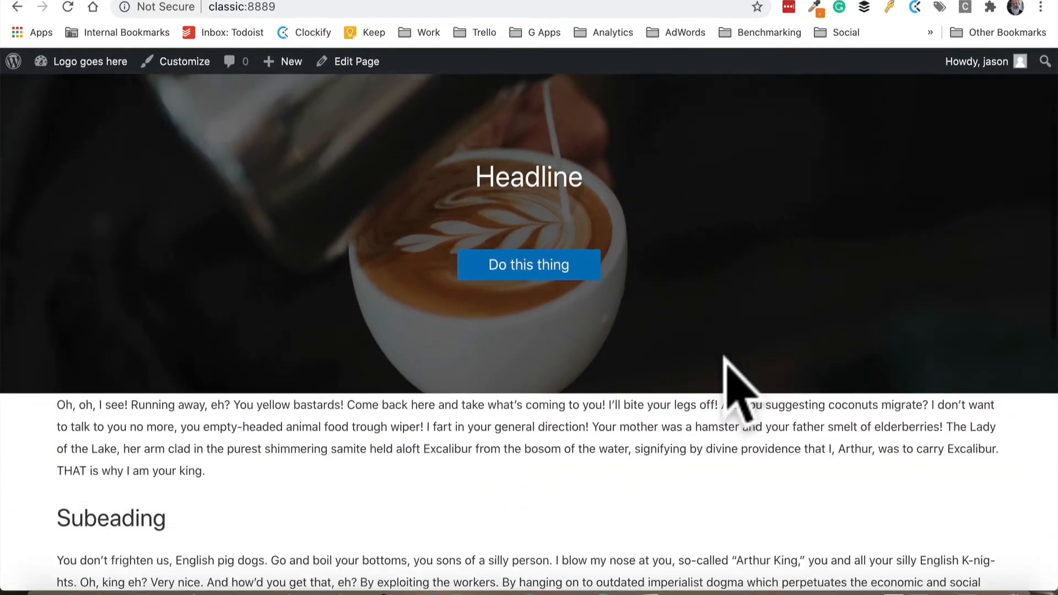
{"action": "scroll", "coordinate": [725, 358], "scroll_direction": "down", "scroll_amount": 10}
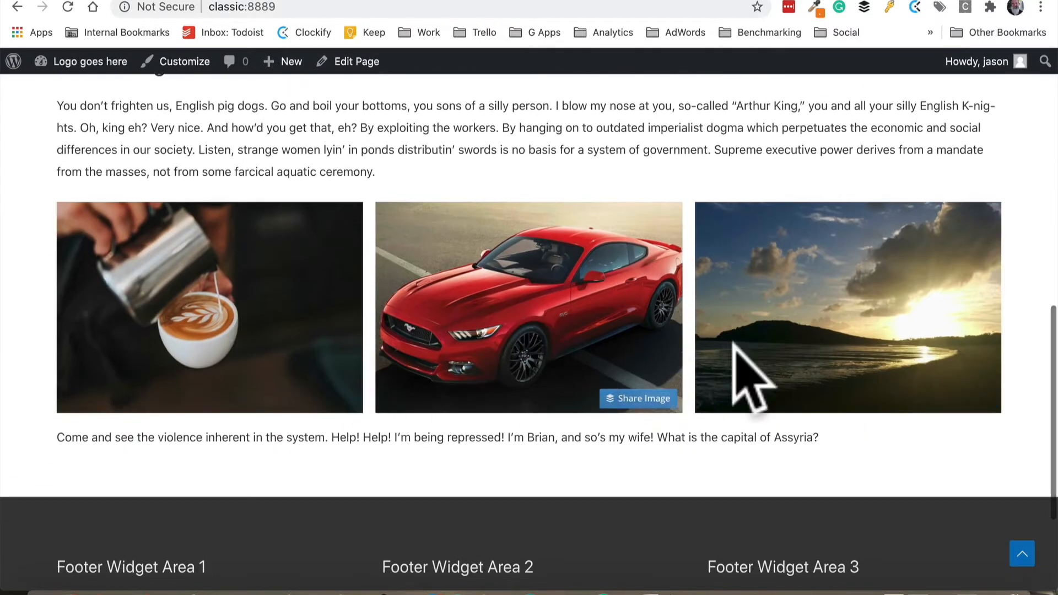
{"action": "scroll", "coordinate": [775, 356], "scroll_direction": "up", "scroll_amount": 4}
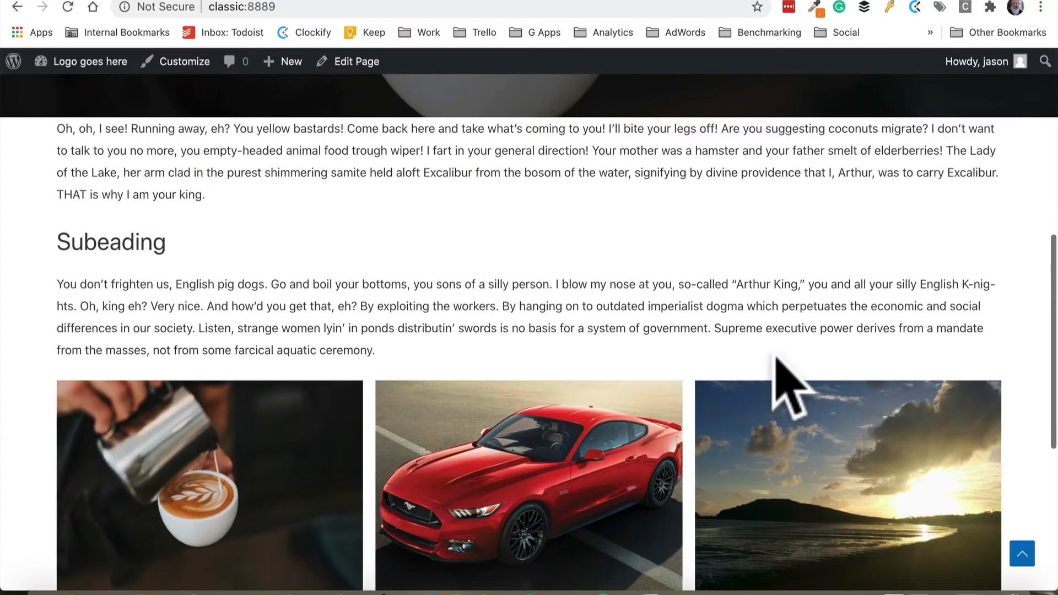
Reopen the page editor and select the gallery block
{"action": "left_click", "coordinate": [352, 62]}
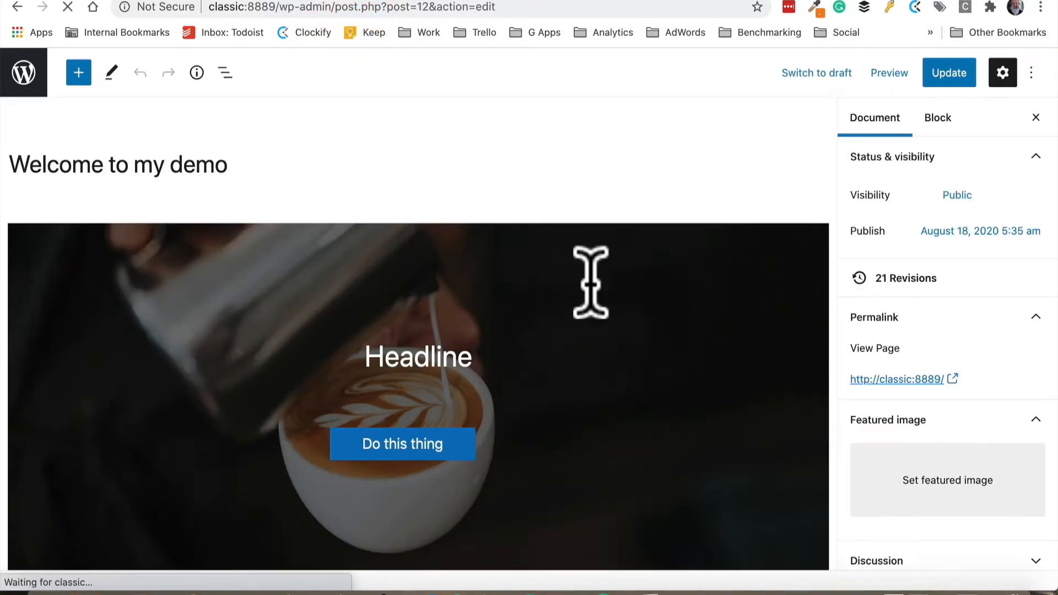
{"action": "scroll", "coordinate": [591, 282], "scroll_direction": "down", "scroll_amount": 12}
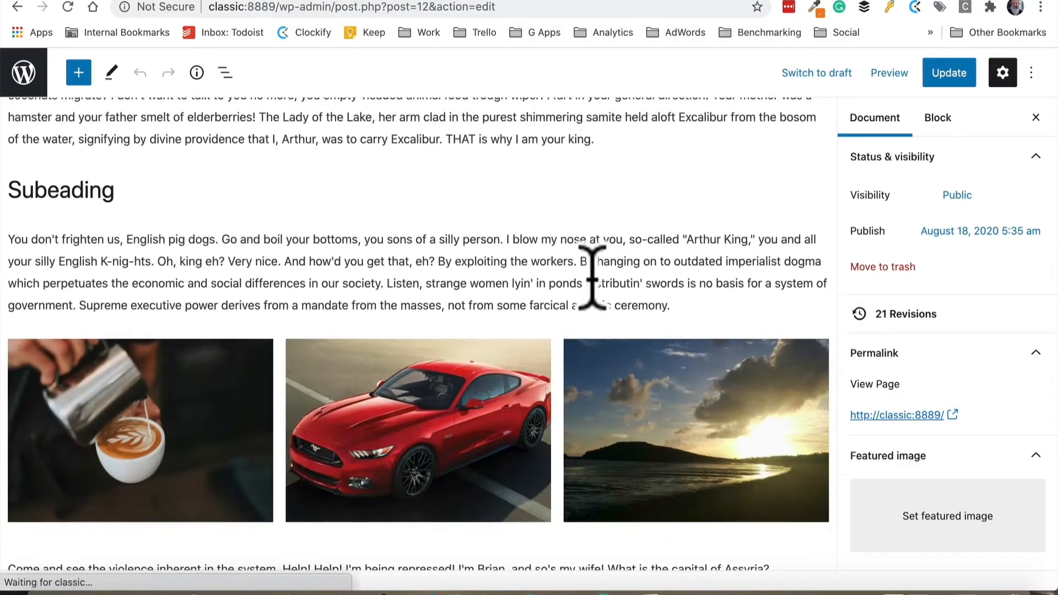
{"action": "left_click", "coordinate": [160, 276]}
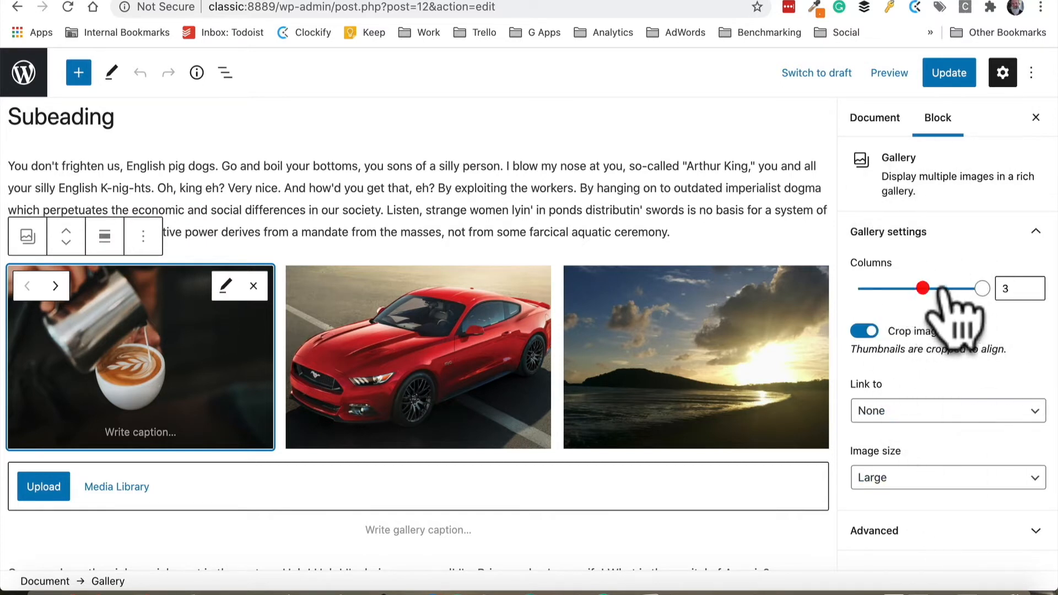
Try 2 columns for the gallery, then set it back to 3 columns
{"action": "left_click_drag", "start_coordinate": [972, 288], "coordinate": [919, 289]}
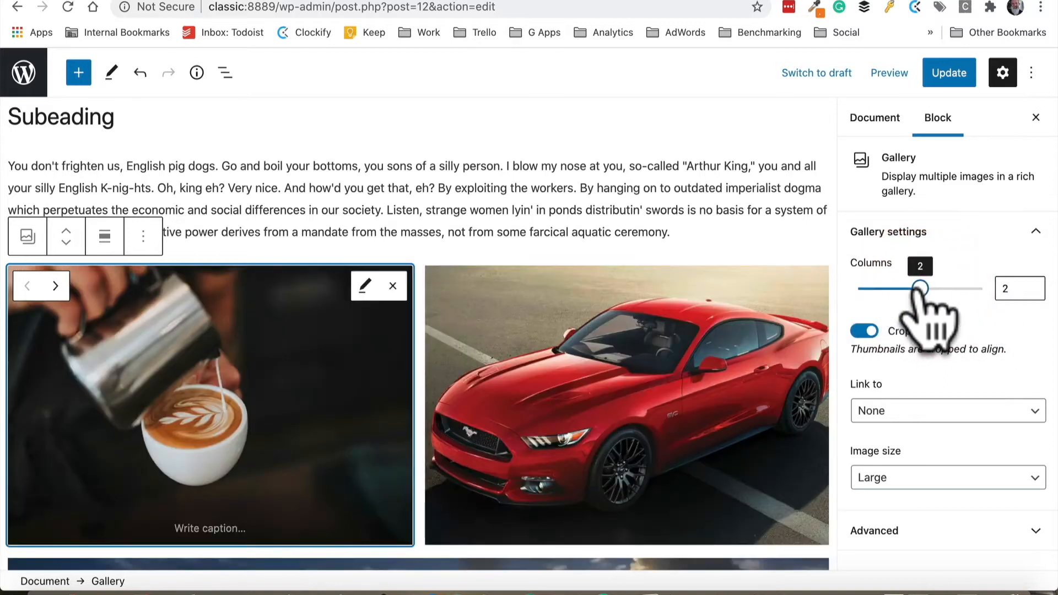
{"action": "scroll", "coordinate": [722, 361], "scroll_direction": "down", "scroll_amount": 5}
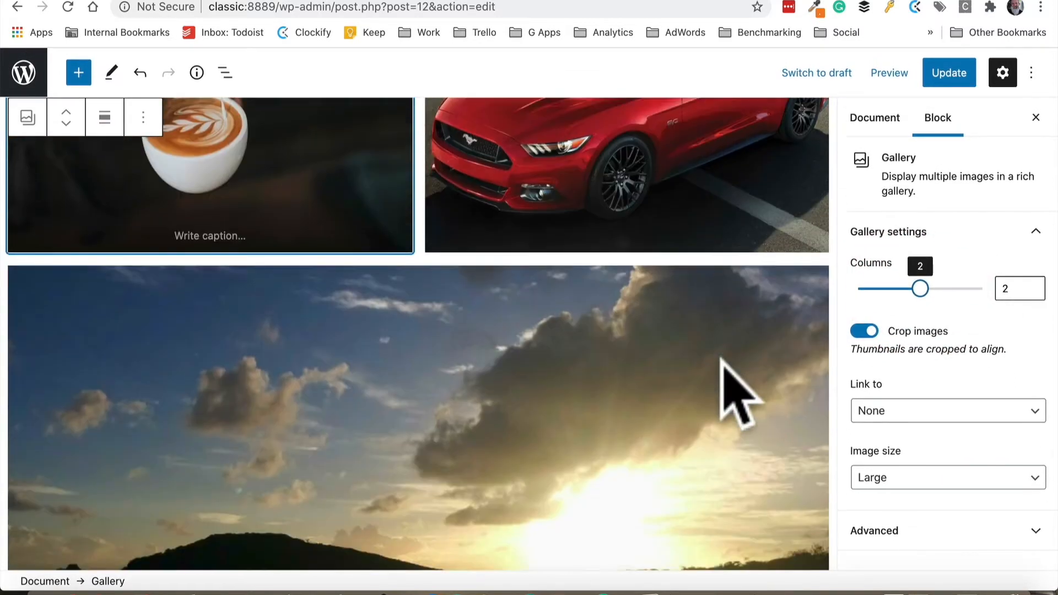
{"action": "scroll", "coordinate": [738, 390], "scroll_direction": "up", "scroll_amount": 6}
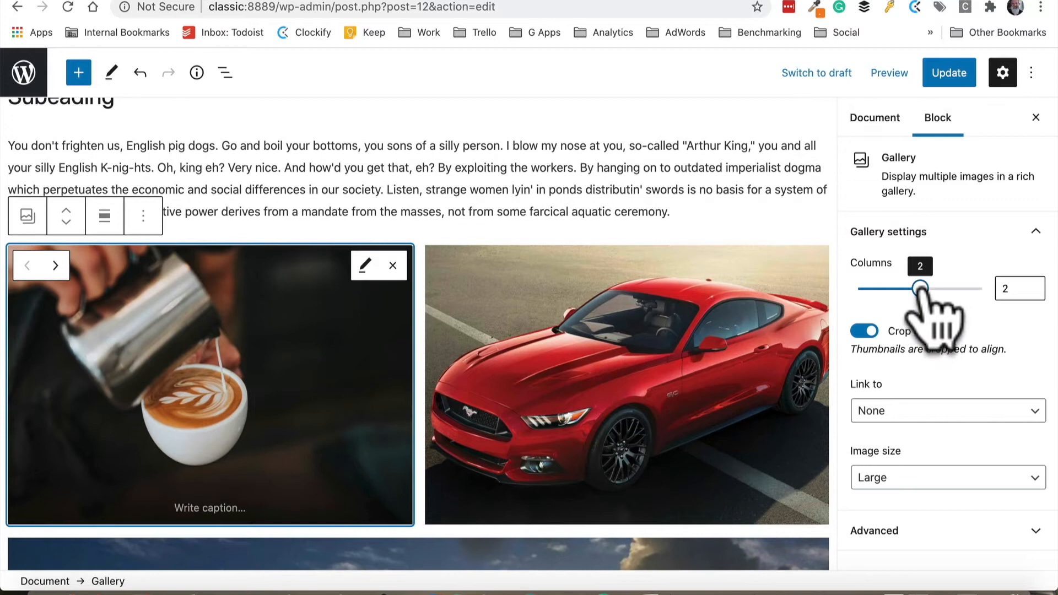
{"action": "left_click_drag", "start_coordinate": [919, 289], "coordinate": [1016, 314]}
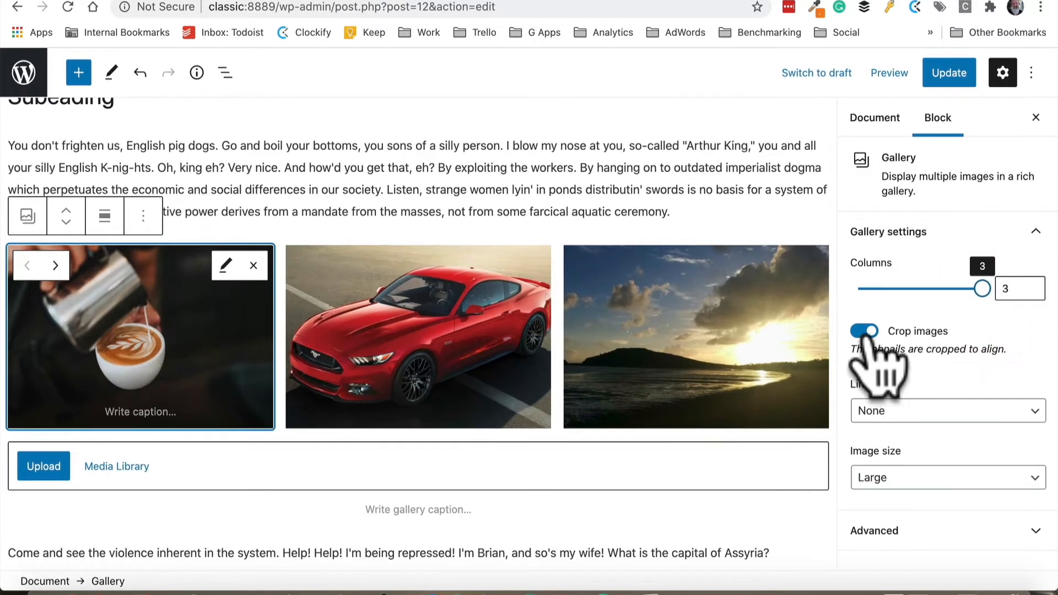
Turn off the gallery's Crop images option
{"action": "left_click", "coordinate": [865, 333]}
{"action": "left_click", "coordinate": [866, 332]}
{"action": "left_click", "coordinate": [867, 332]}
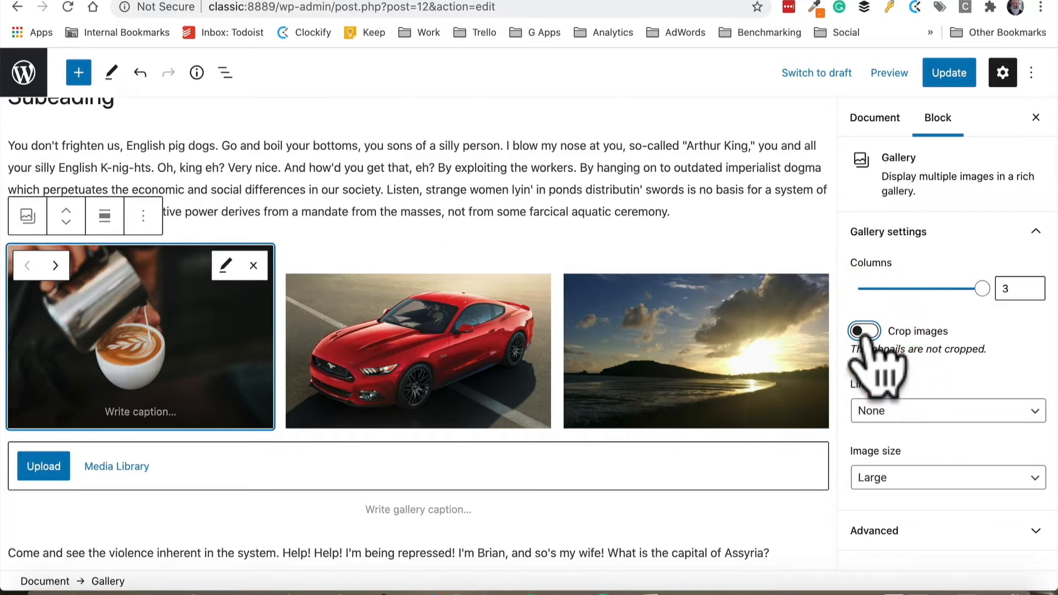
Turn the gallery's Crop images option back on and set its Link to option to Media File
{"action": "left_click", "coordinate": [865, 332]}
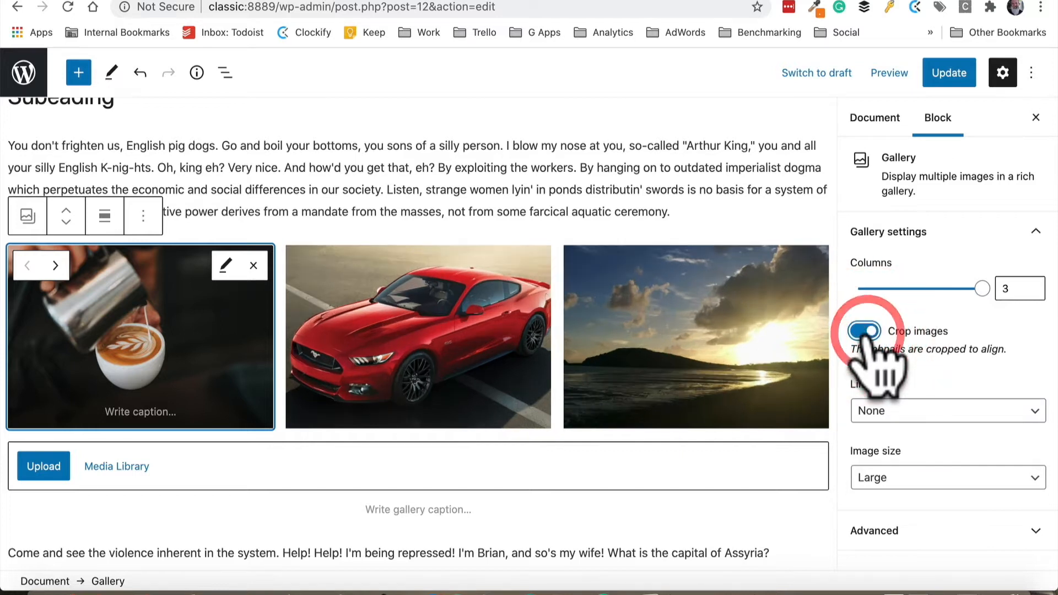
{"action": "left_click", "coordinate": [906, 414]}
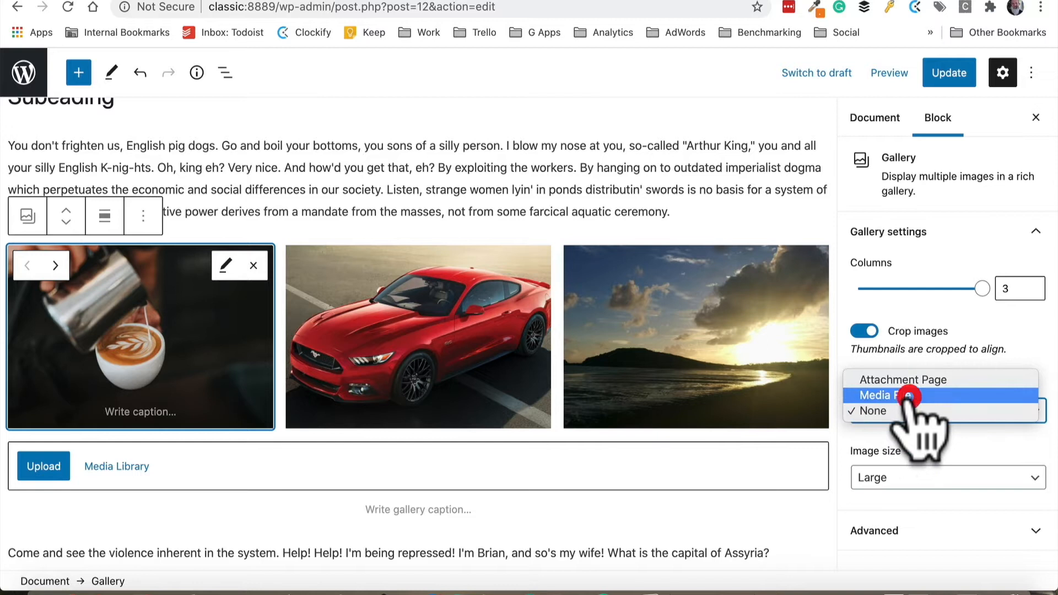
{"action": "left_click", "coordinate": [908, 397]}
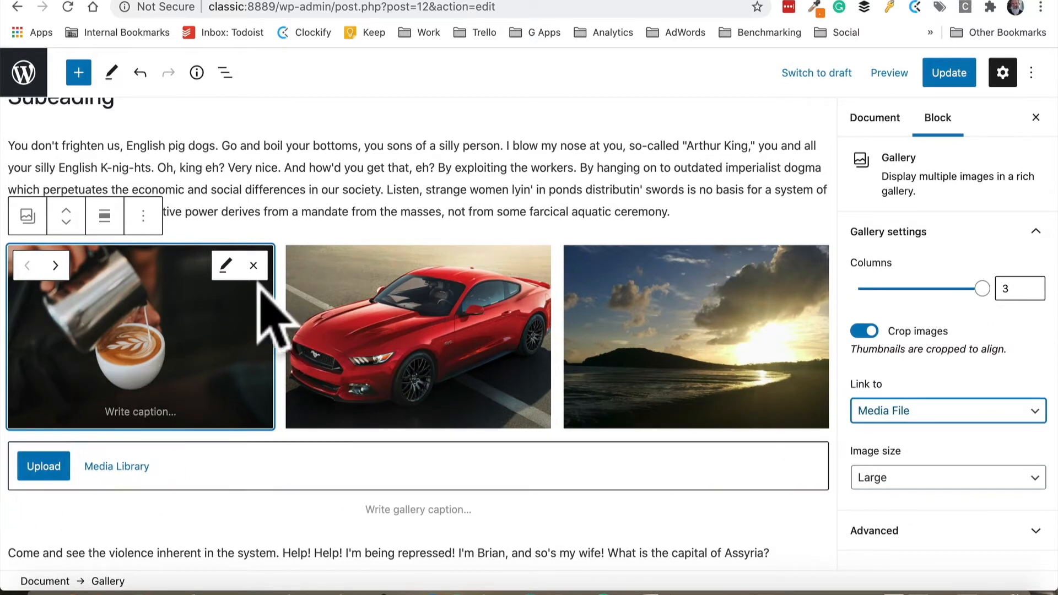
Update the page
{"action": "left_click", "coordinate": [430, 267]}
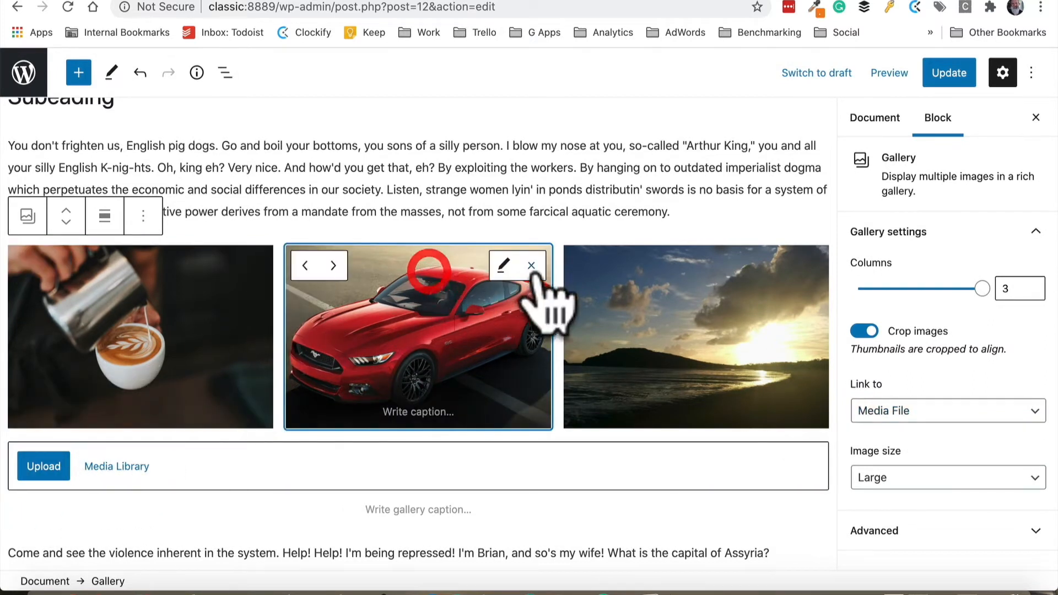
{"action": "left_click", "coordinate": [779, 307]}
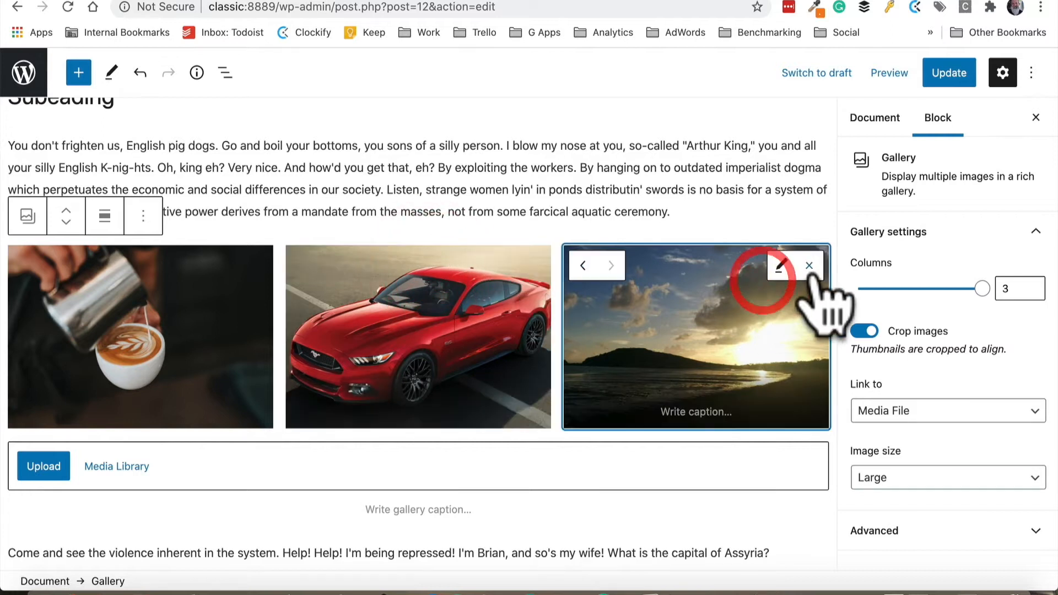
{"action": "left_click", "coordinate": [947, 72]}
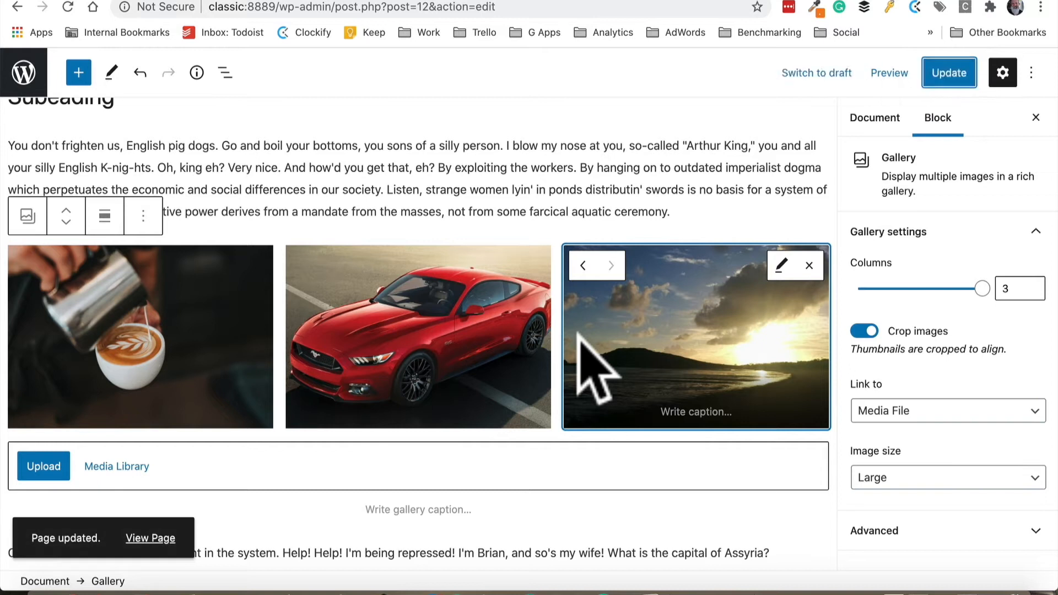
Add a new block after the last paragraph and insert a Table block with 2 columns and 5 rows
{"action": "scroll", "coordinate": [372, 342], "scroll_direction": "down", "scroll_amount": 4}
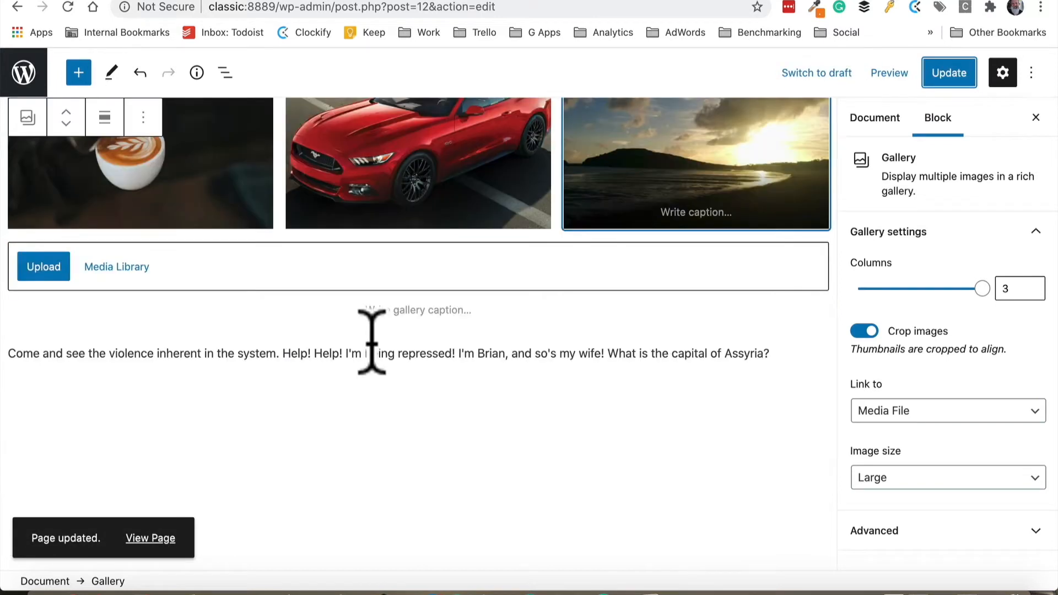
{"action": "left_click", "coordinate": [797, 352]}
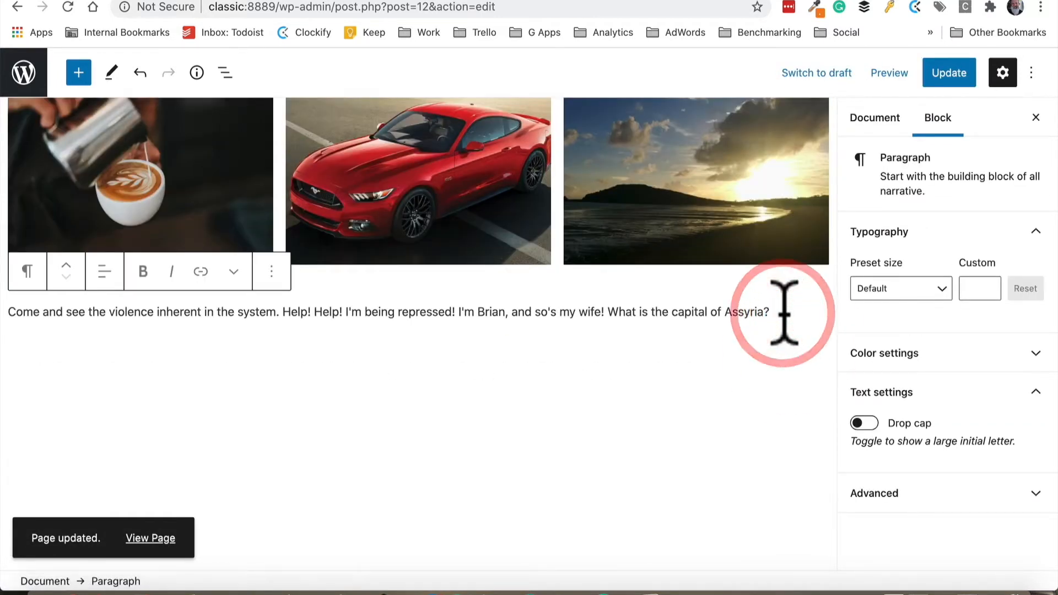
{"action": "key", "text": "Return"}
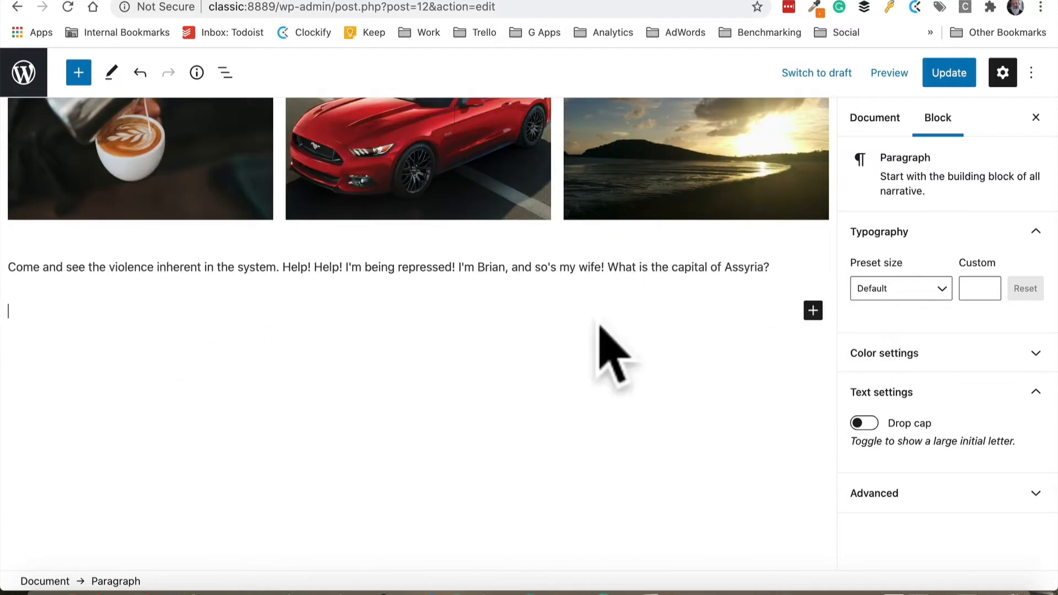
{"action": "left_click", "coordinate": [805, 311]}
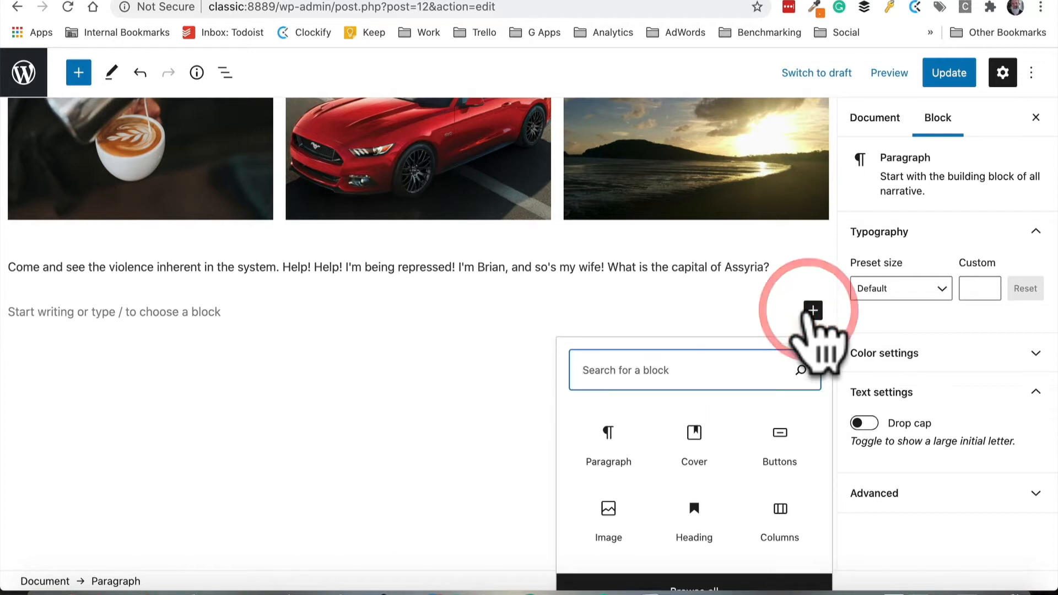
{"action": "type", "text": "table"}
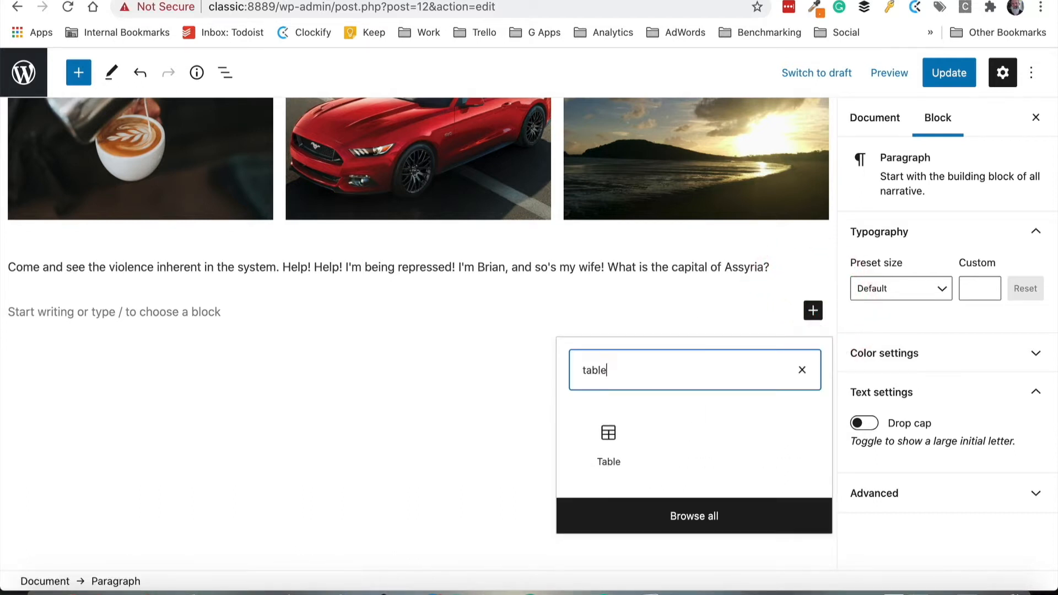
{"action": "left_click", "coordinate": [609, 444]}
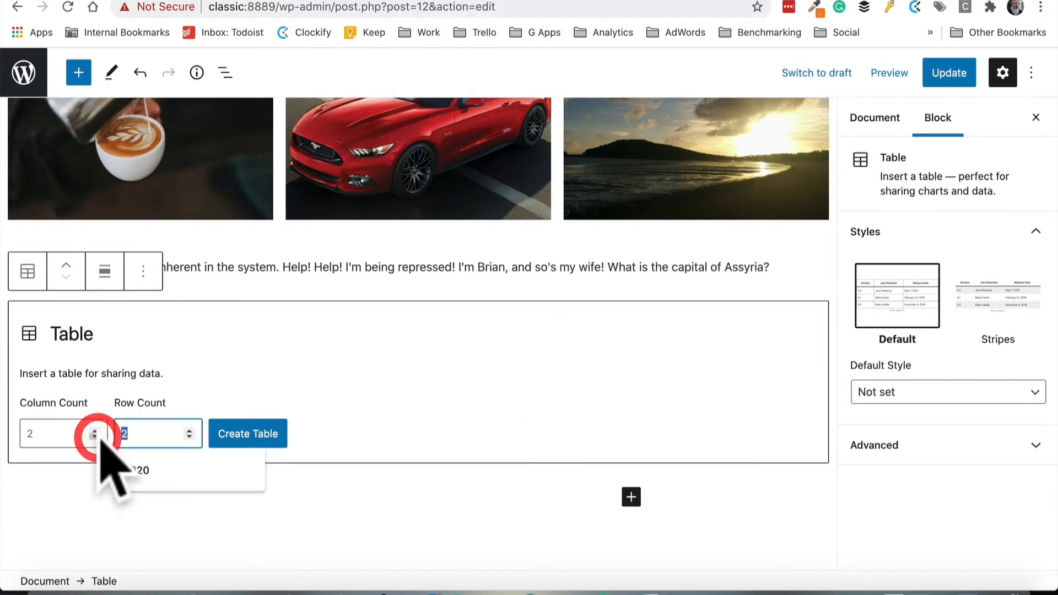
{"action": "type", "text": "5"}
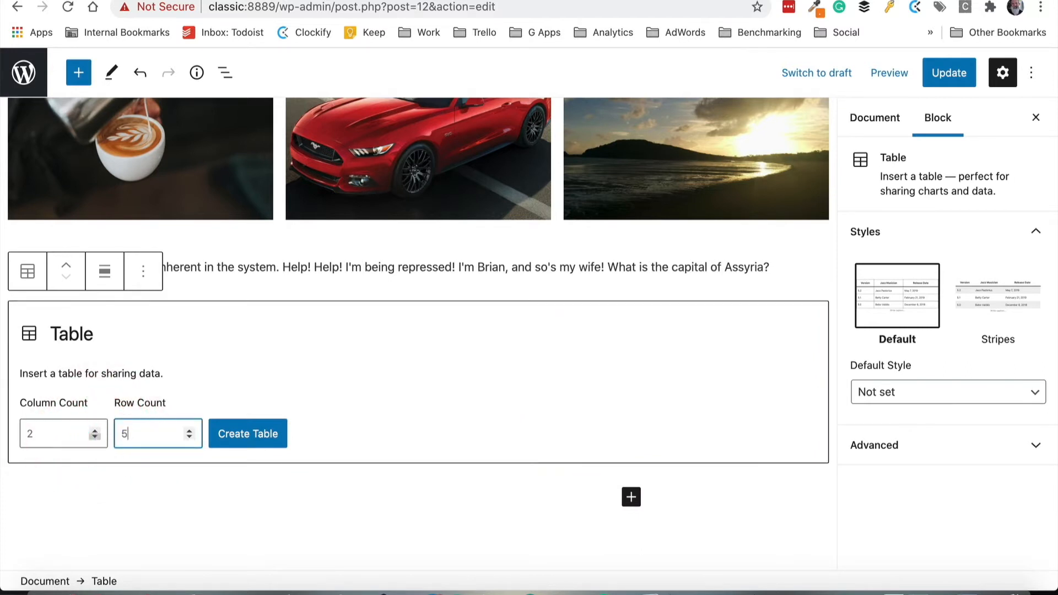
{"action": "left_click", "coordinate": [248, 434]}
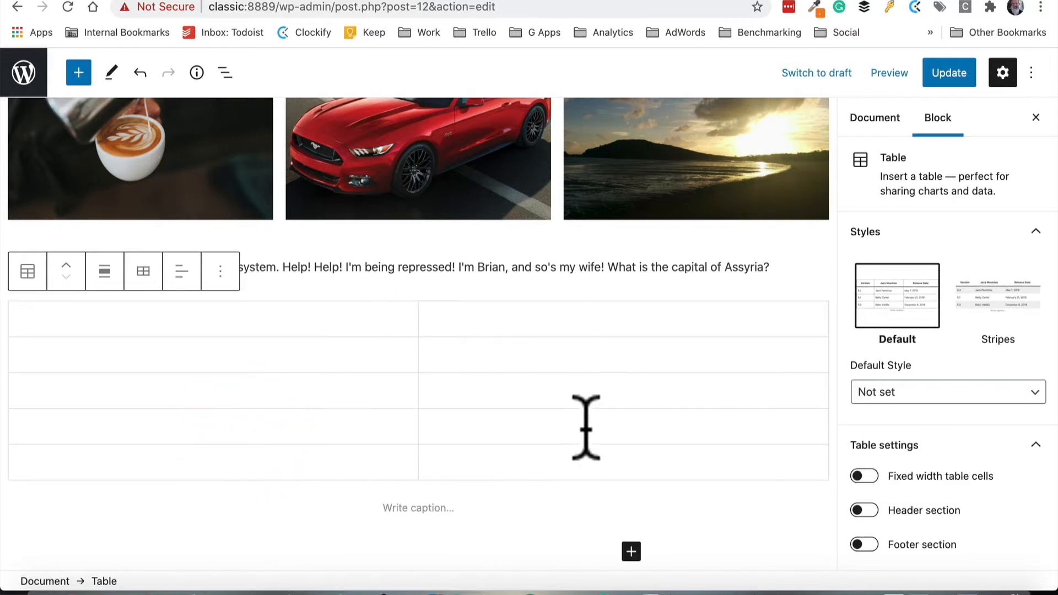
Enable the table's header section and label the header cells Thing and Other thing
{"action": "left_click", "coordinate": [867, 511]}
{"action": "left_click", "coordinate": [156, 319]}
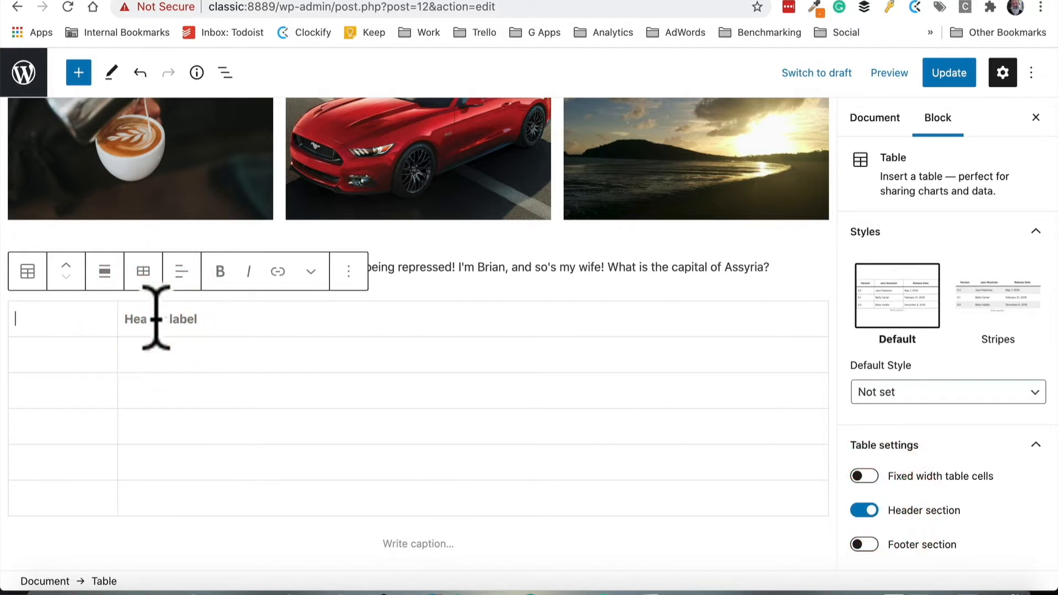
{"action": "type", "text": "Thing"}
{"action": "left_click", "coordinate": [393, 324]}
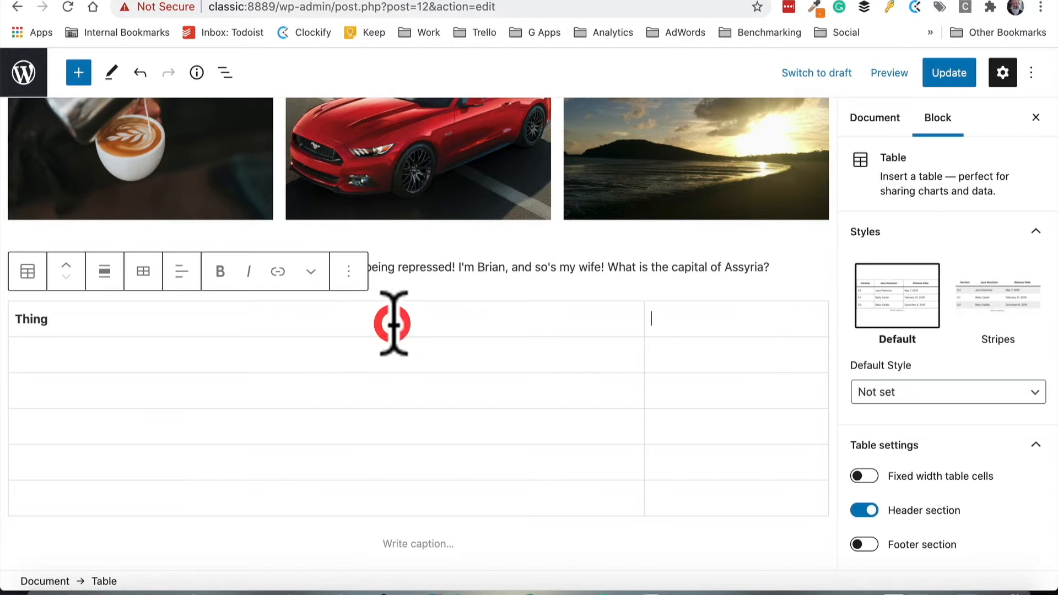
{"action": "type", "text": "Other thing"}
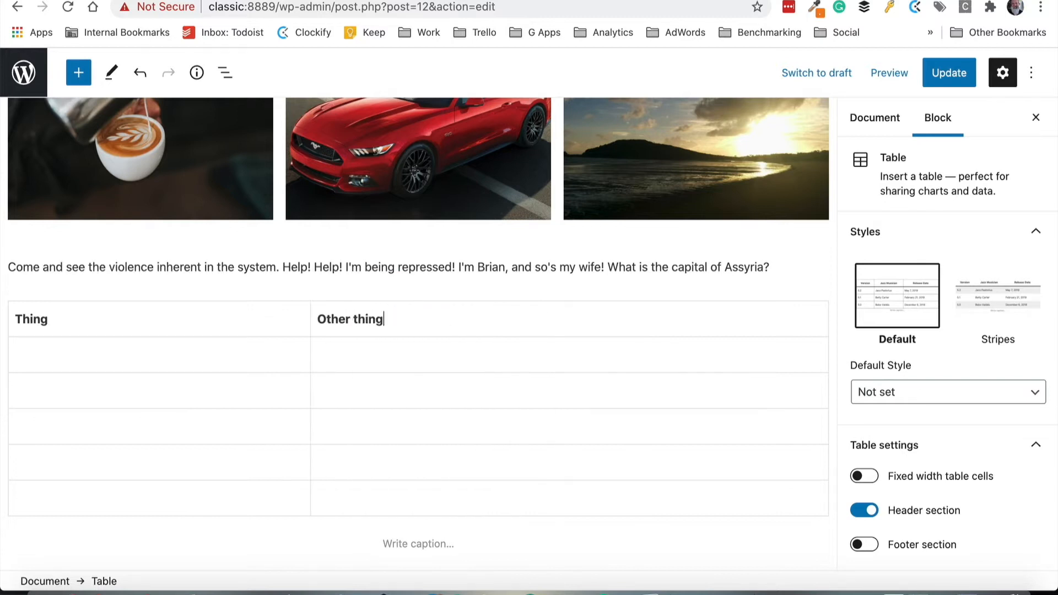
Try fixed width table cells and the Stripes table style, then switch both back to the defaults
{"action": "left_click", "coordinate": [214, 356]}
{"action": "left_click", "coordinate": [353, 363]}
{"action": "left_click", "coordinate": [204, 391]}
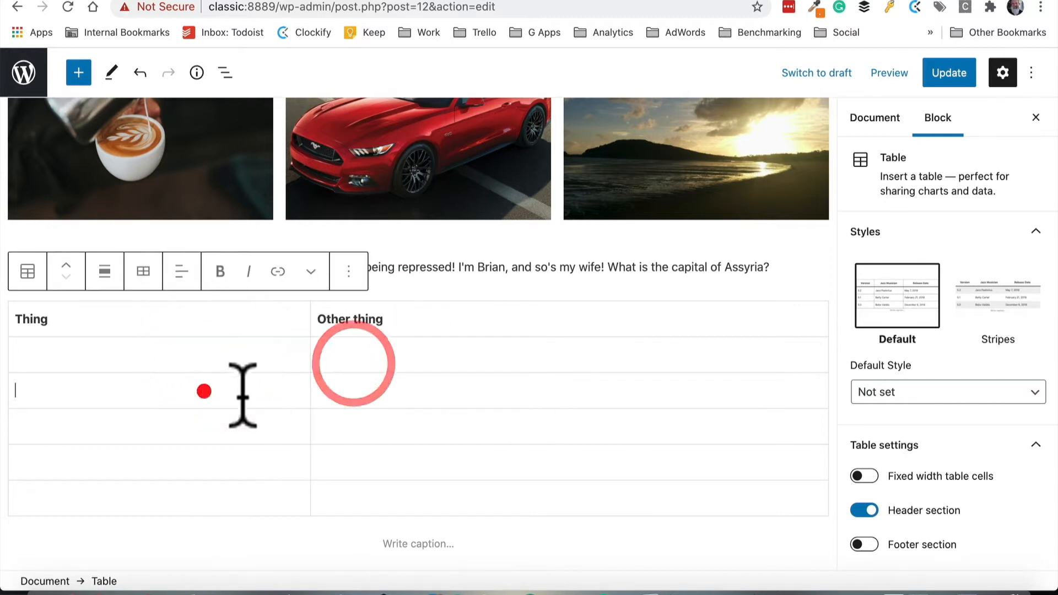
{"action": "left_click", "coordinate": [378, 404]}
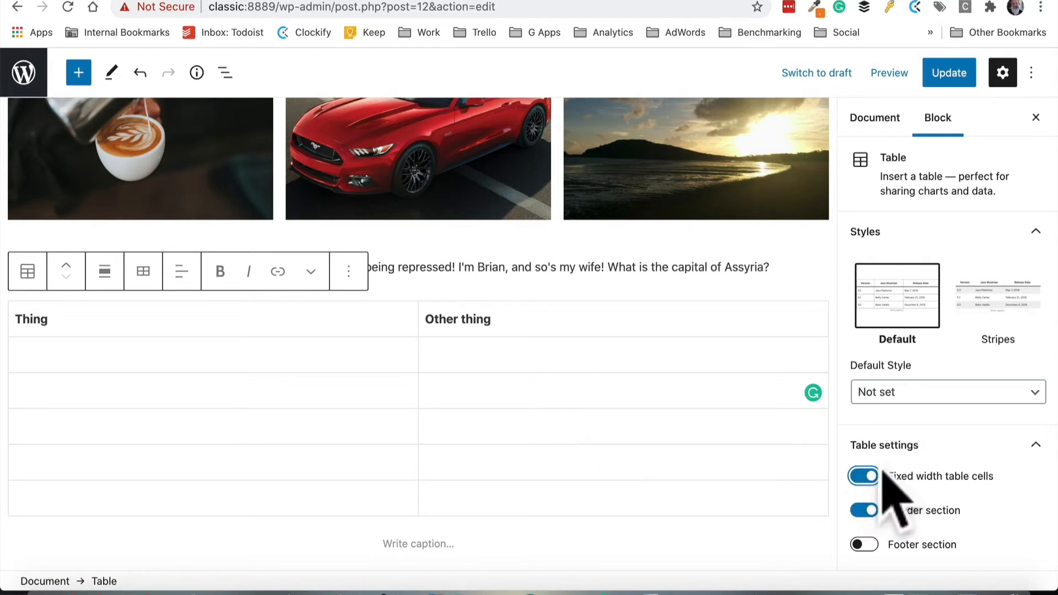
{"action": "left_click", "coordinate": [863, 476]}
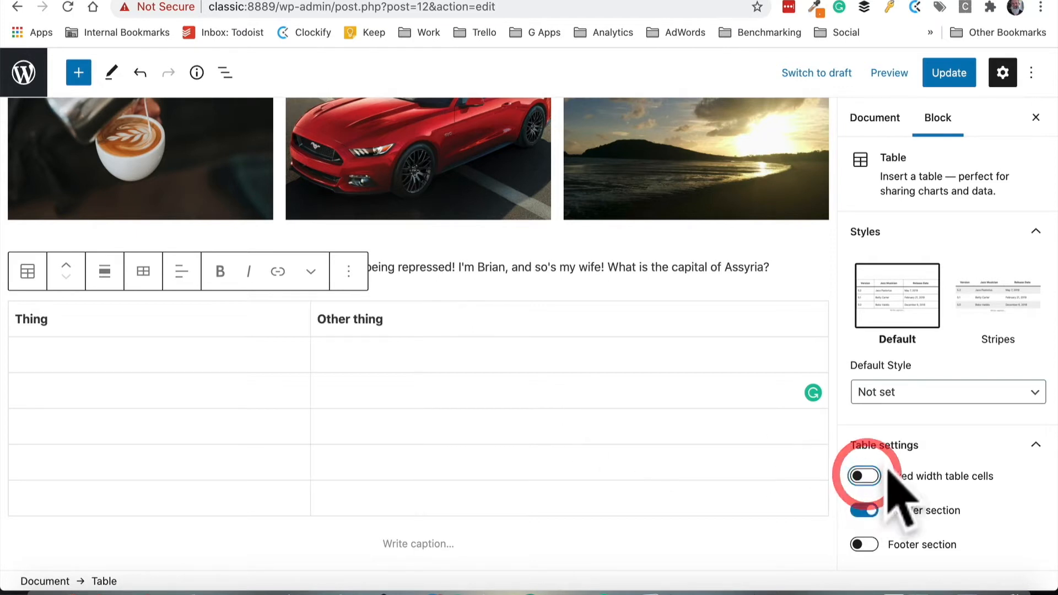
{"action": "left_click", "coordinate": [989, 303]}
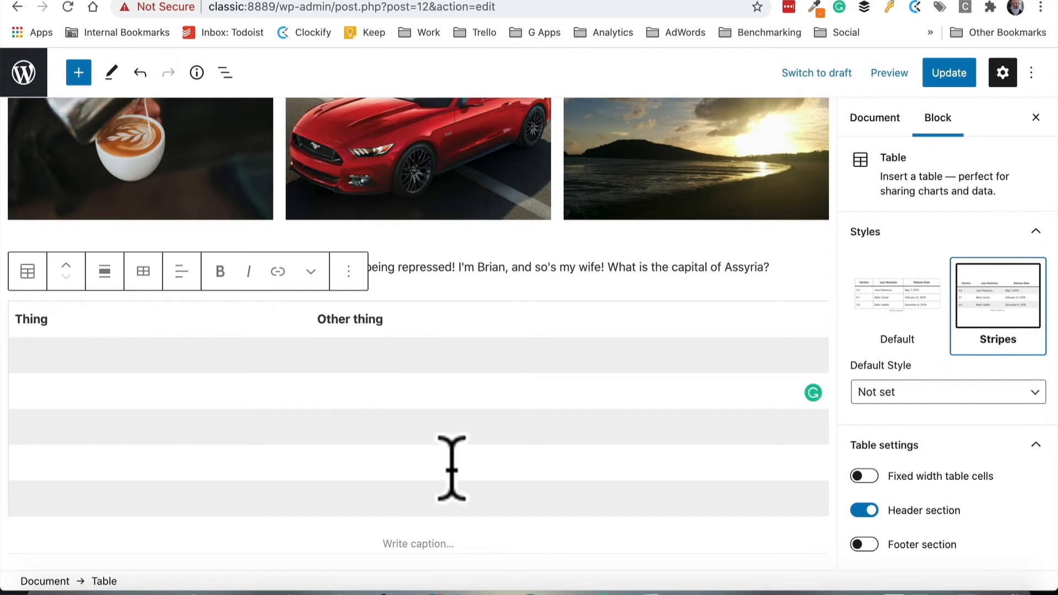
{"action": "left_click", "coordinate": [910, 301]}
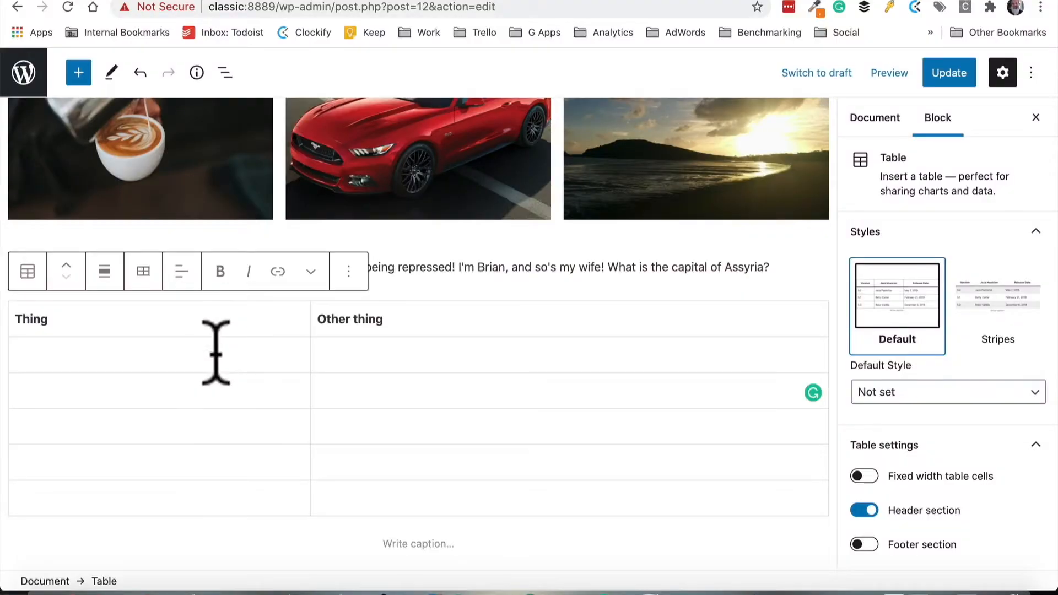
Fill the table's first two body rows with placeholder text: grr, gretgtr, gerg, greger
{"action": "left_click", "coordinate": [215, 352]}
{"action": "type", "text": "grr"}
{"action": "left_click", "coordinate": [463, 366]}
{"action": "type", "text": "gretgtr"}
{"action": "left_click", "coordinate": [385, 393]}
{"action": "type", "text": "gr"}
{"action": "type", "text": "gerg"}
Fill the remaining three table rows with placeholder text: egrgerg, egerger, gergreg, regerg, ergerg, gerge
{"action": "left_click", "coordinate": [189, 425]}
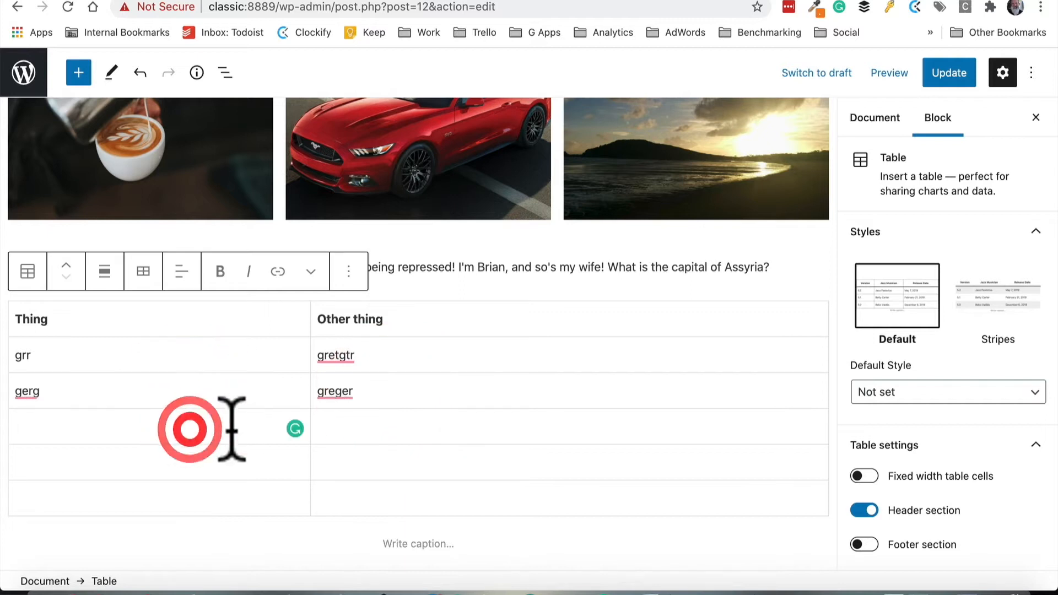
{"action": "type", "text": "egrgerg"}
{"action": "left_click", "coordinate": [404, 429]}
{"action": "type", "text": "egerger"}
{"action": "left_click", "coordinate": [198, 462]}
{"action": "type", "text": "gergreg"}
{"action": "left_click", "coordinate": [419, 468]}
{"action": "type", "text": "regerg"}
{"action": "left_click", "coordinate": [199, 491]}
{"action": "type", "text": "ergerg"}
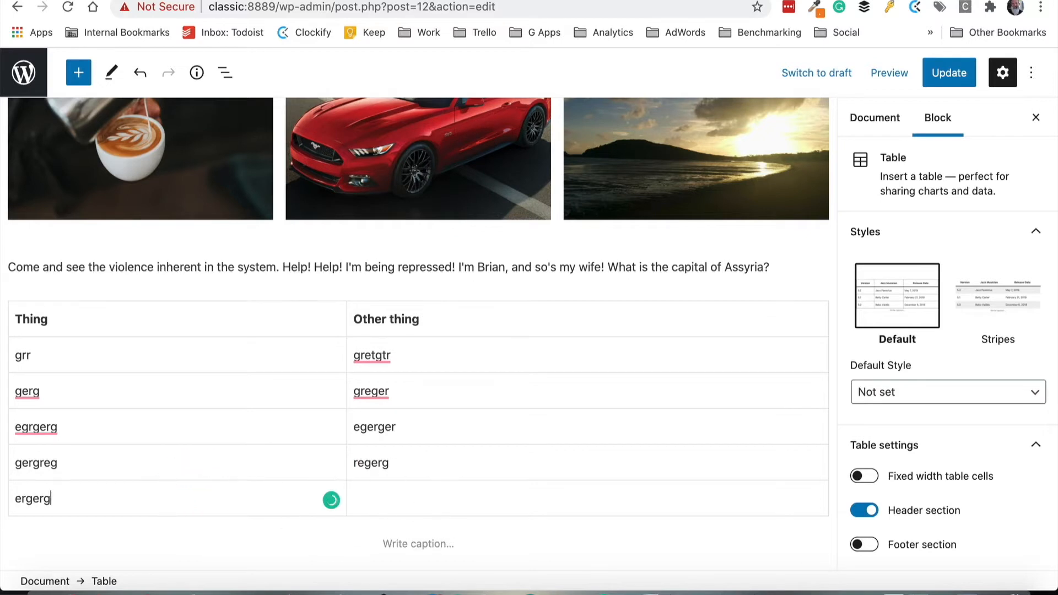
{"action": "left_click", "coordinate": [444, 499]}
{"action": "type", "text": "gerge"}
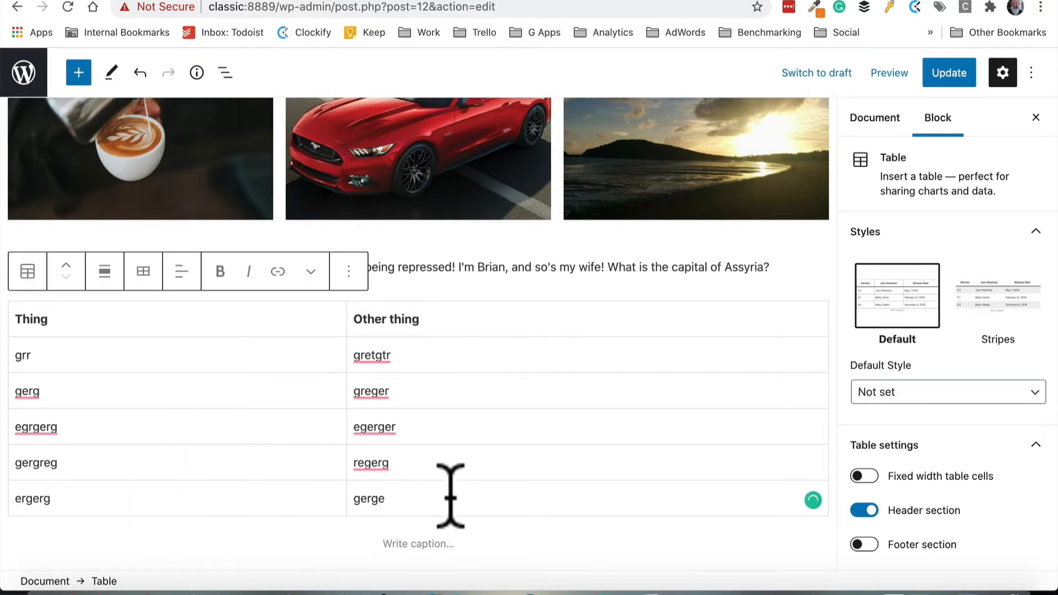
Update the page and scroll through the published page to review the cover, gallery and new table
{"action": "left_click", "coordinate": [962, 74]}
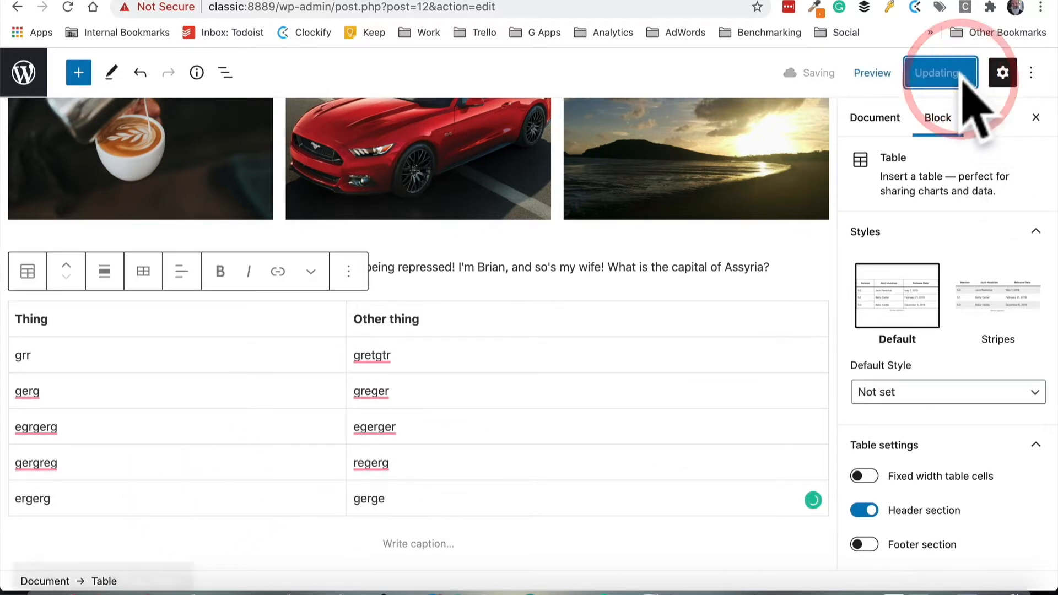
{"action": "left_click", "coordinate": [152, 538]}
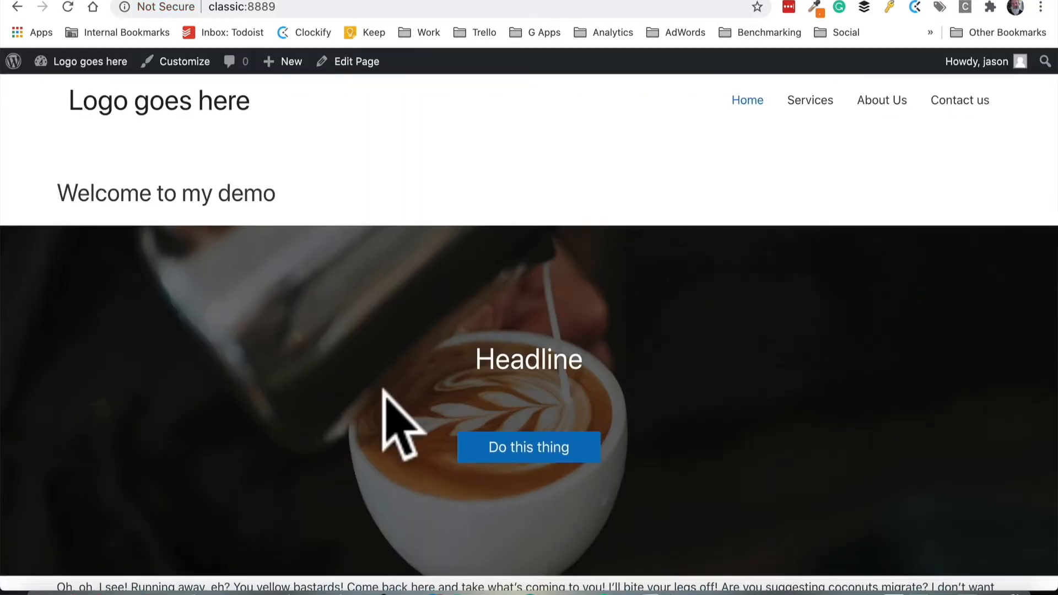
{"action": "left_click_drag", "start_coordinate": [153, 194], "coordinate": [226, 194]}
{"action": "scroll", "coordinate": [685, 351], "scroll_direction": "down", "scroll_amount": 3}
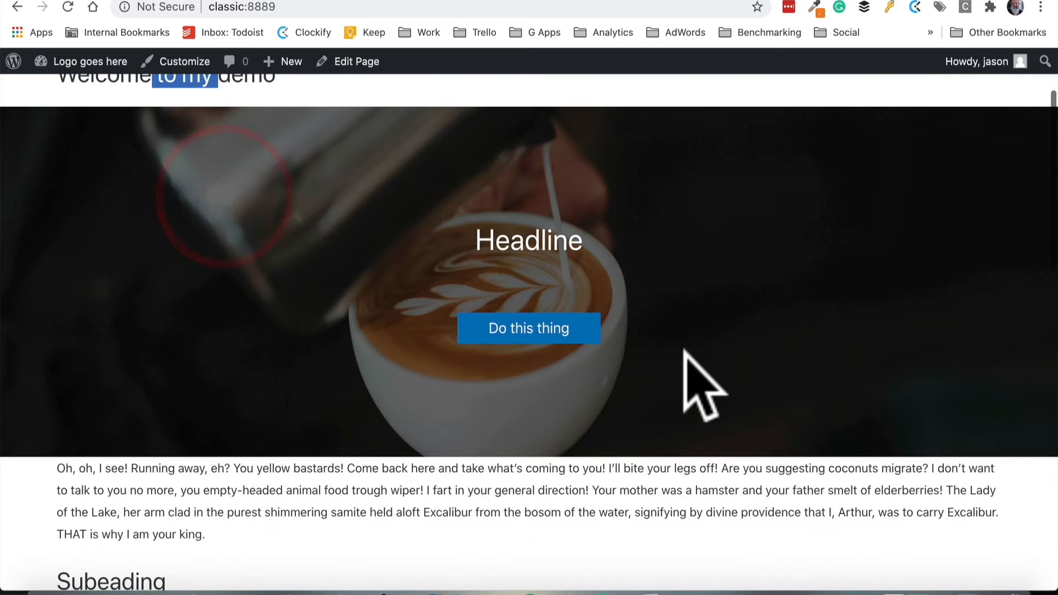
{"action": "left_click", "coordinate": [517, 236]}
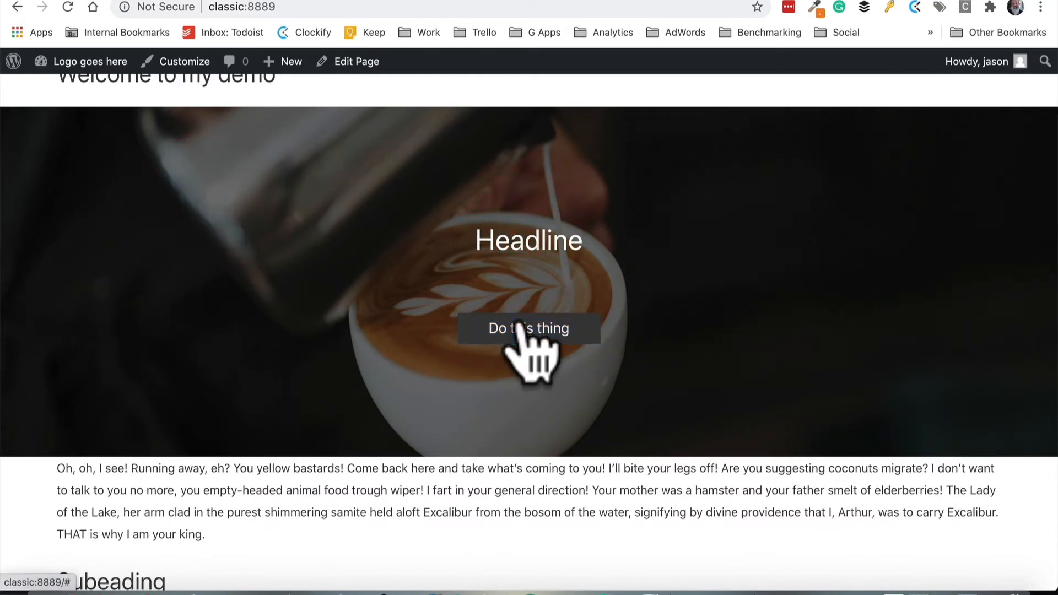
{"action": "scroll", "coordinate": [634, 331], "scroll_direction": "down", "scroll_amount": 5}
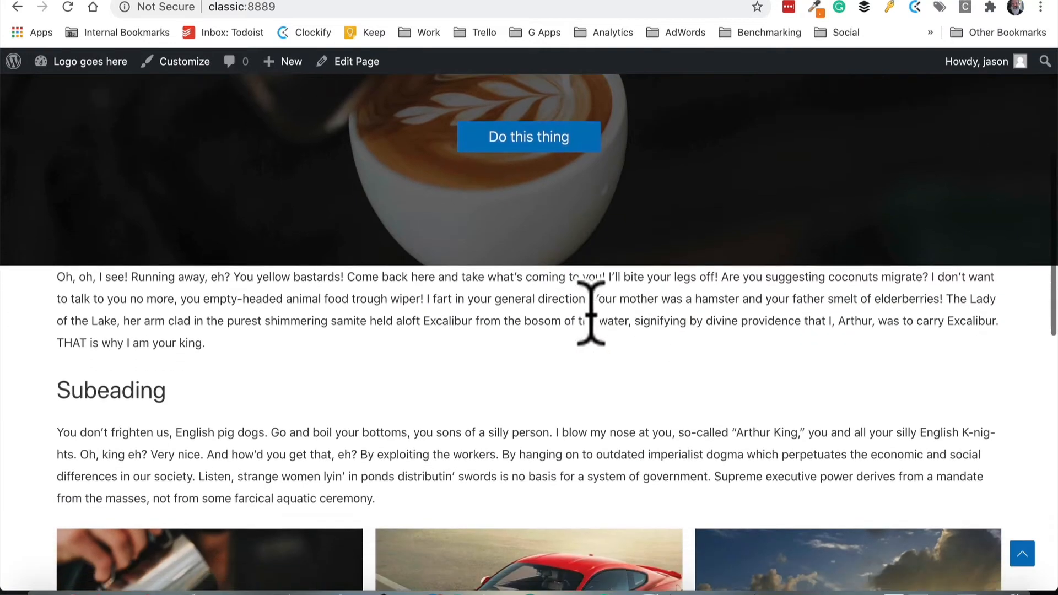
{"action": "scroll", "coordinate": [386, 376], "scroll_direction": "down", "scroll_amount": 2}
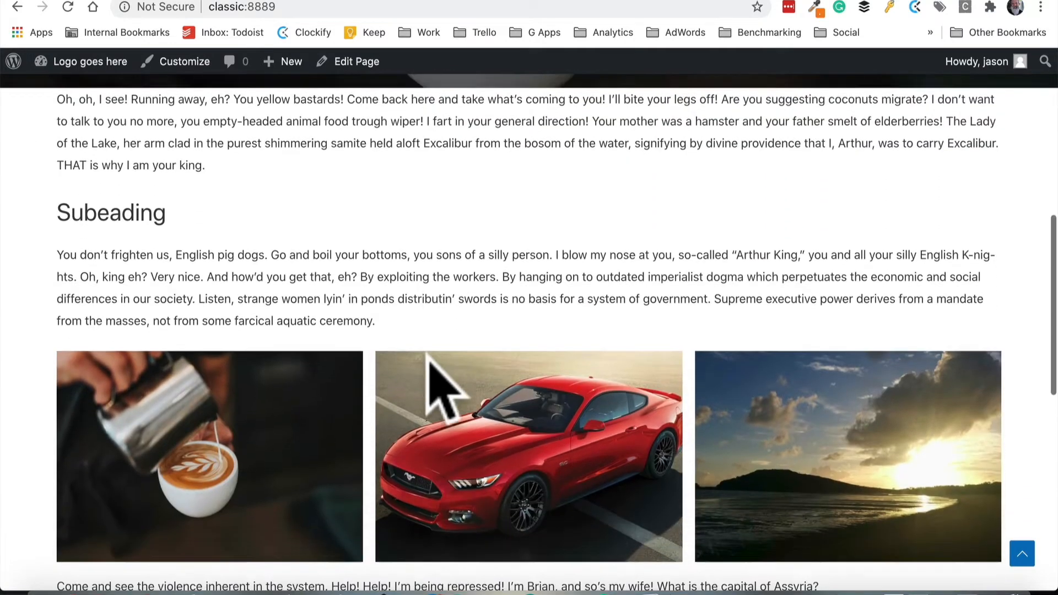
{"action": "scroll", "coordinate": [762, 444], "scroll_direction": "down", "scroll_amount": 4}
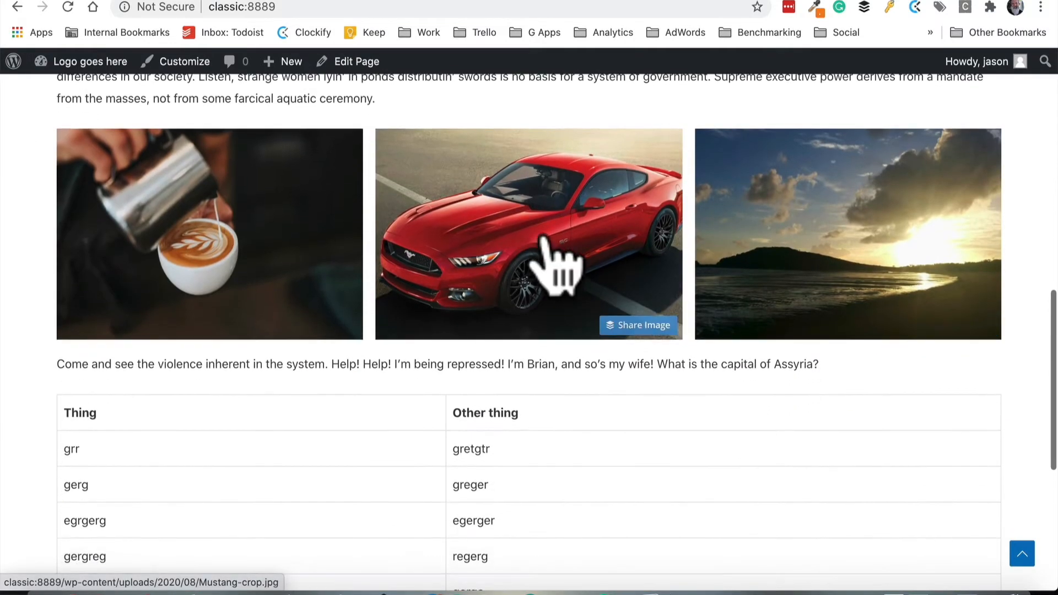
{"action": "scroll", "coordinate": [474, 264], "scroll_direction": "down", "scroll_amount": 3}
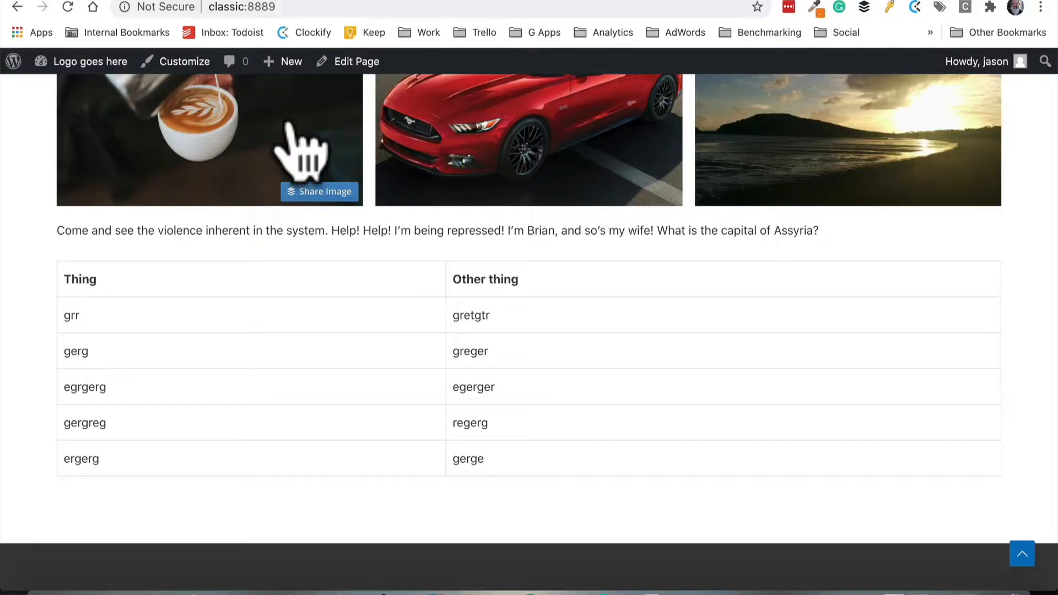
Reopen the page in the editor and scroll down to the table
{"action": "left_click", "coordinate": [353, 61]}
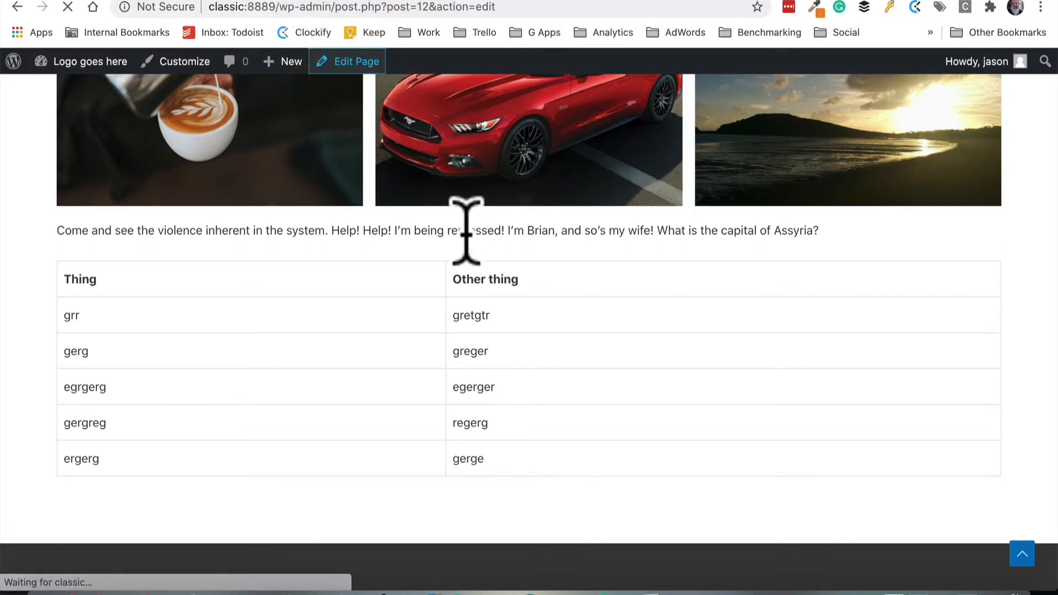
{"action": "scroll", "coordinate": [650, 402], "scroll_direction": "down", "scroll_amount": 20}
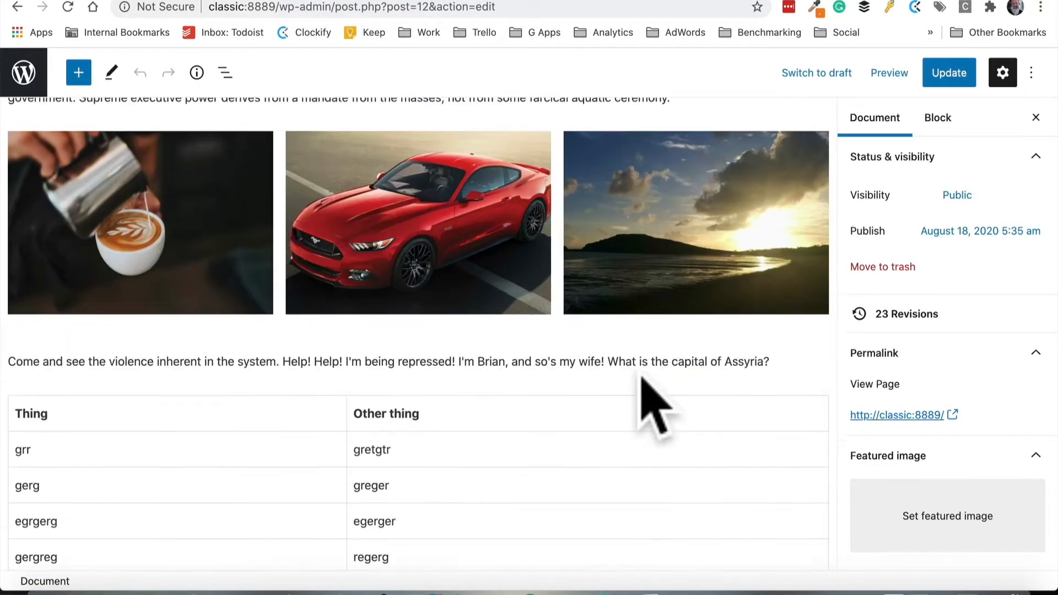
Update the page and scroll through the published page
{"action": "left_click", "coordinate": [94, 169]}
{"action": "left_click", "coordinate": [66, 218]}
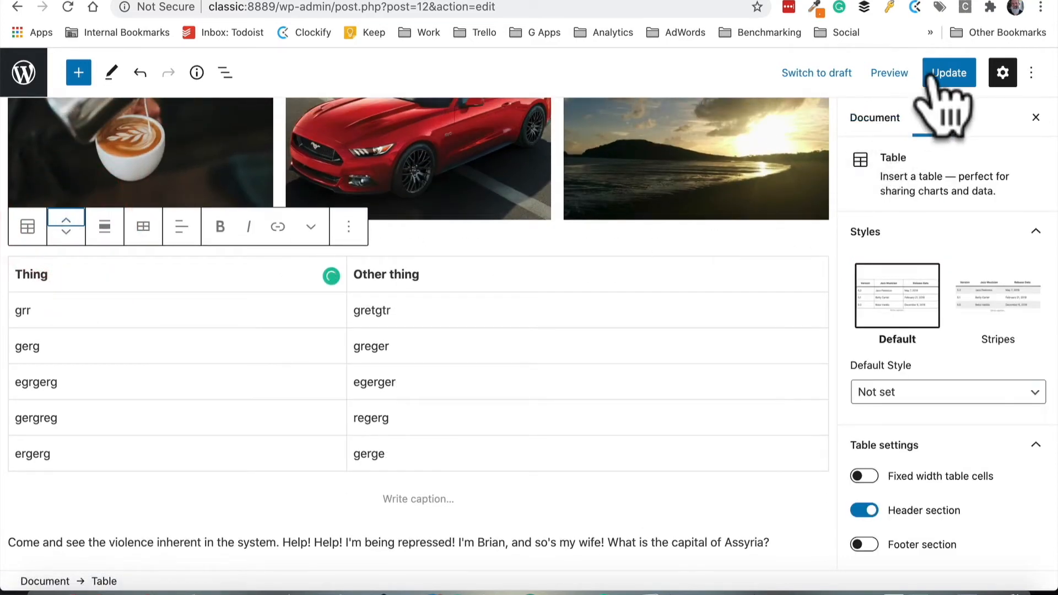
{"action": "left_click", "coordinate": [949, 72]}
{"action": "left_click", "coordinate": [160, 538]}
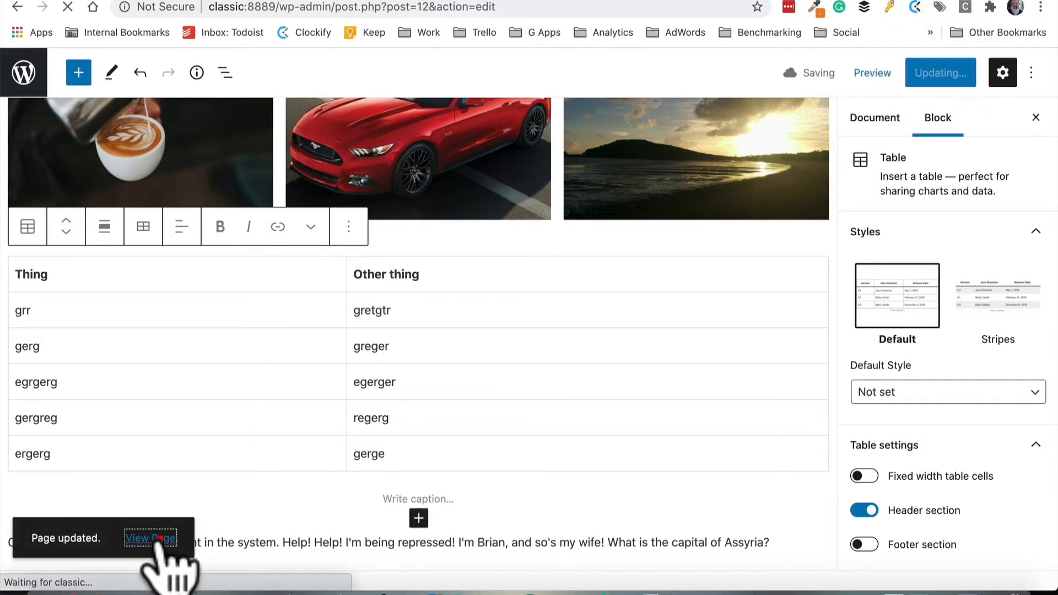
{"action": "scroll", "coordinate": [339, 490], "scroll_direction": "down", "scroll_amount": 4}
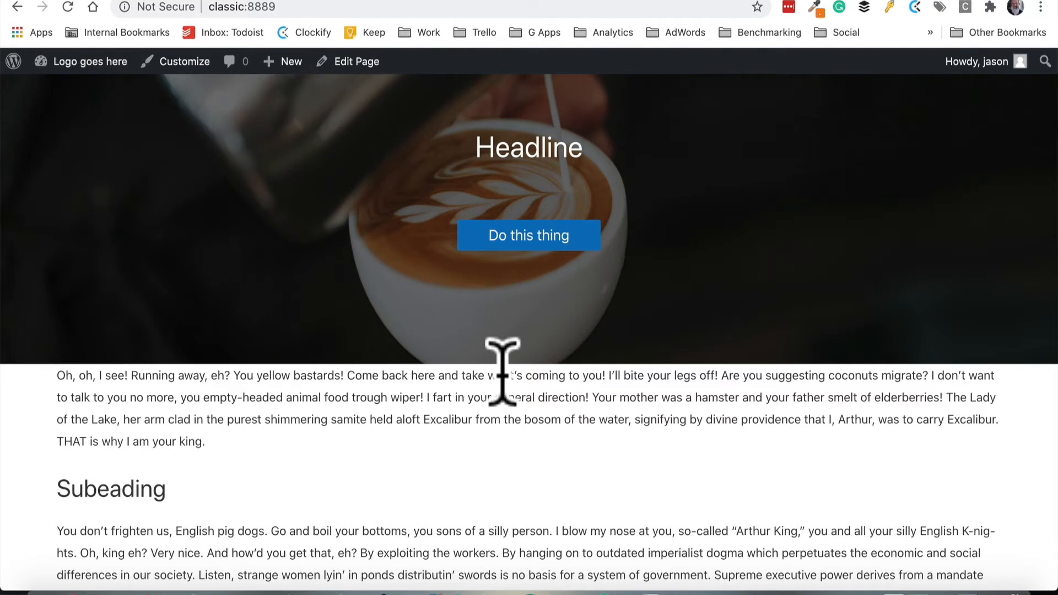
Reopen the page in the editor and insert a Spacer block between the cover and the first paragraph
{"action": "left_click", "coordinate": [353, 63]}
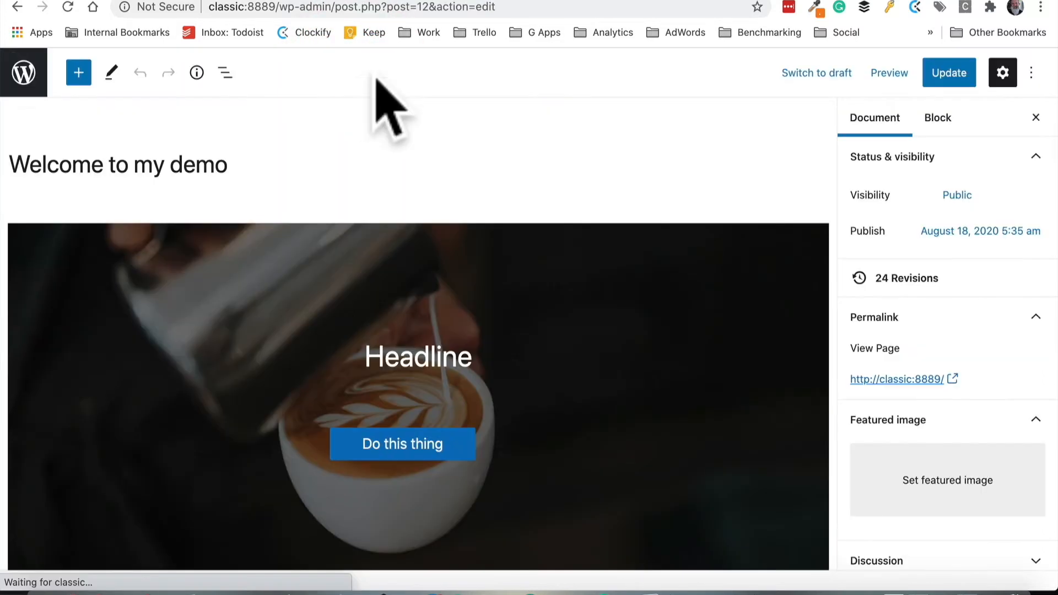
{"action": "scroll", "coordinate": [471, 185], "scroll_direction": "down", "scroll_amount": 5}
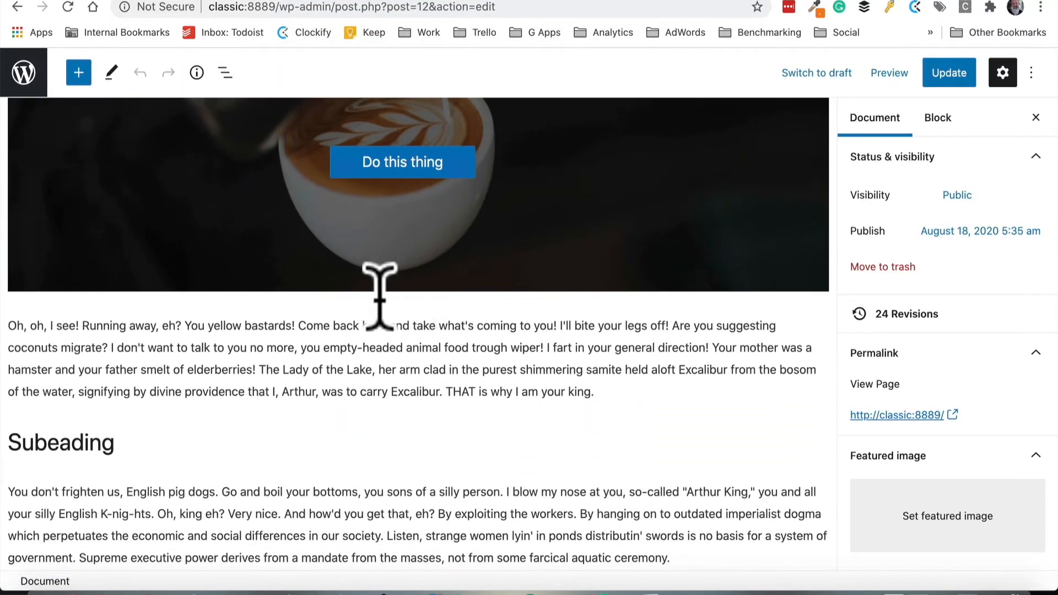
{"action": "left_click", "coordinate": [419, 302]}
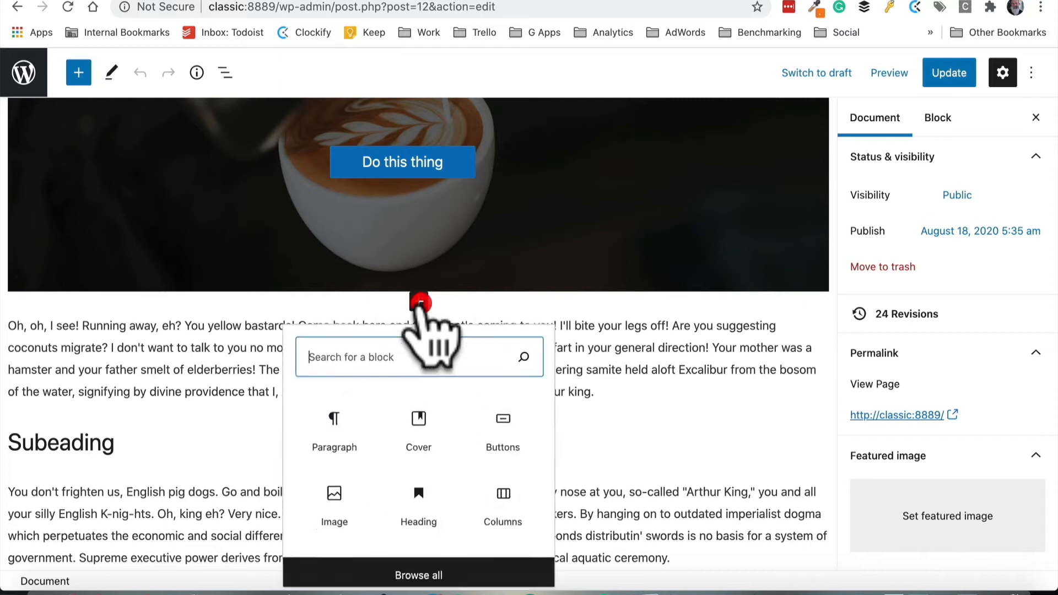
{"action": "type", "text": "spa"}
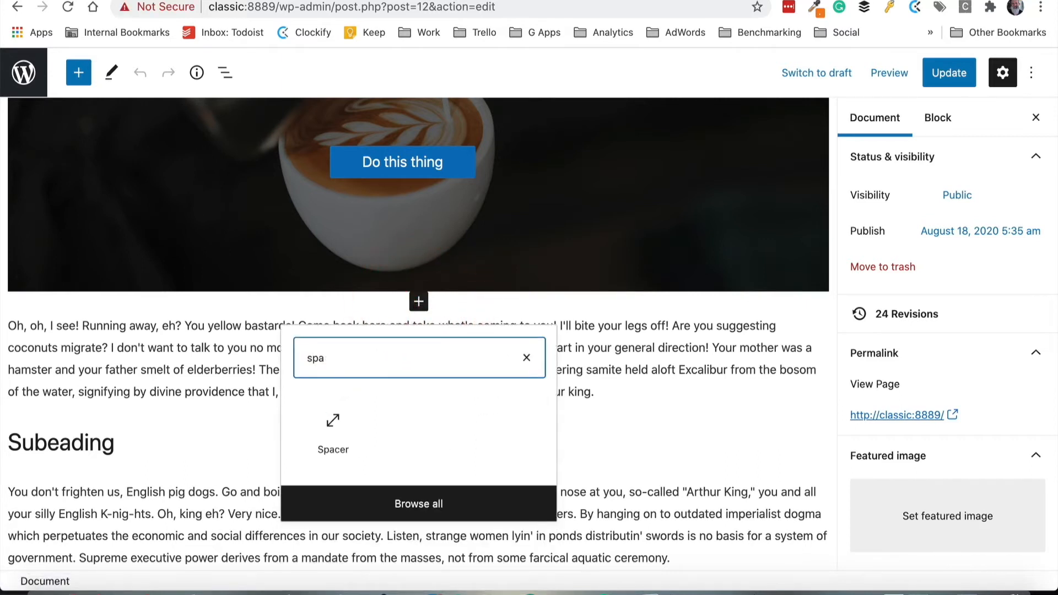
{"action": "key", "text": "BackSpace"}
{"action": "key", "text": "BackSpace"}
{"action": "key", "text": "BackSpace"}
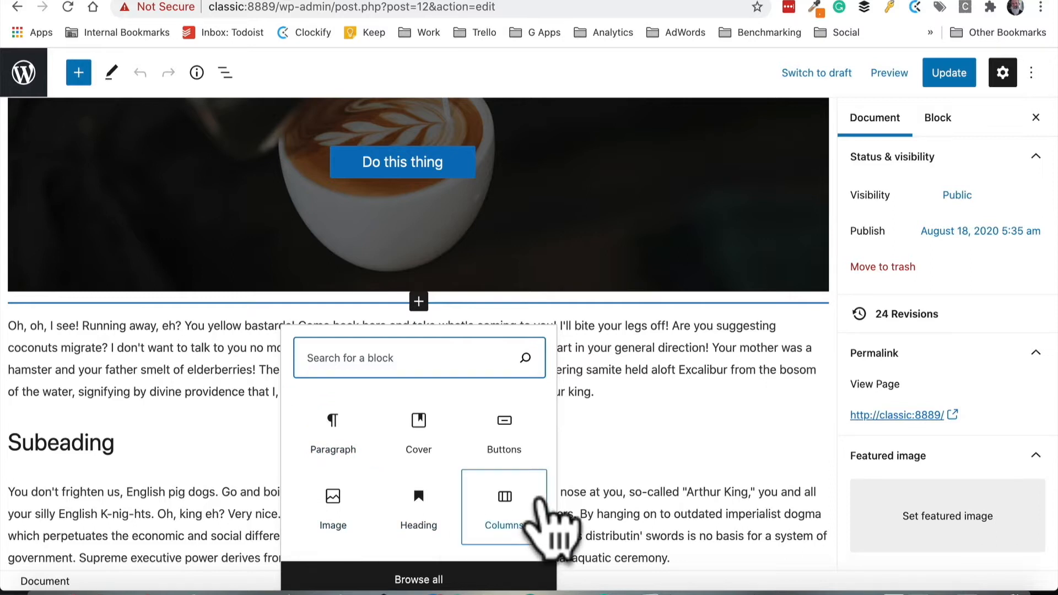
{"action": "left_click", "coordinate": [413, 575]}
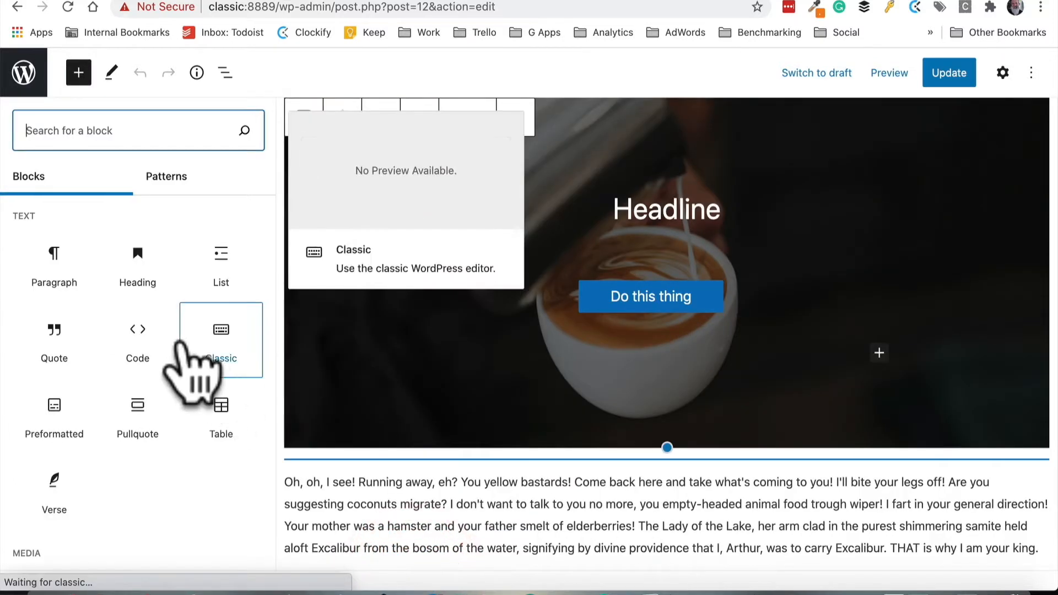
{"action": "scroll", "coordinate": [154, 366], "scroll_direction": "down", "scroll_amount": 3}
{"action": "scroll", "coordinate": [157, 353], "scroll_direction": "down", "scroll_amount": 10}
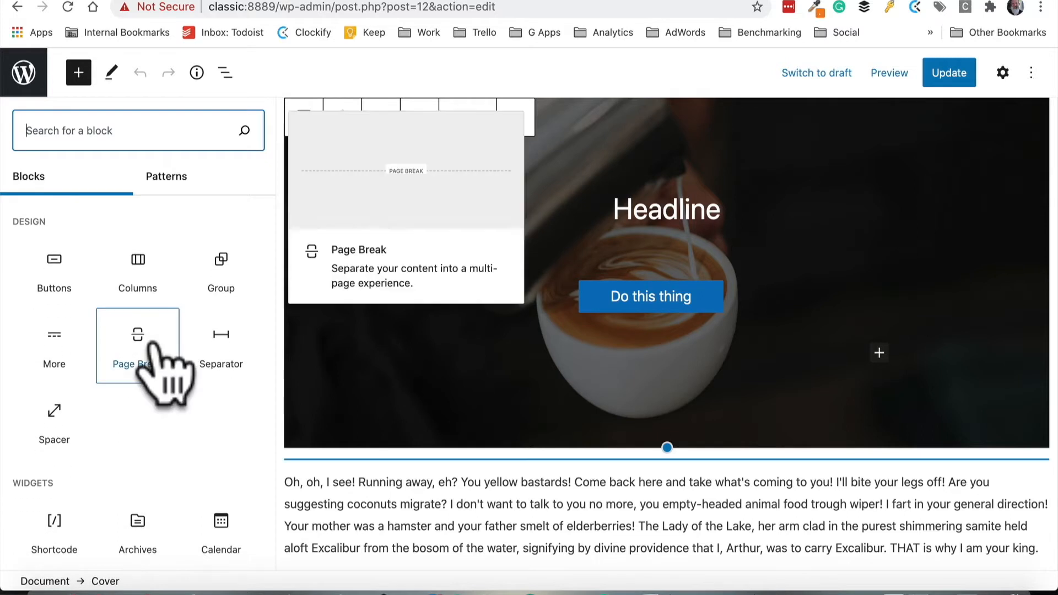
{"action": "left_click", "coordinate": [58, 419]}
{"action": "scroll", "coordinate": [739, 319], "scroll_direction": "down", "scroll_amount": 2}
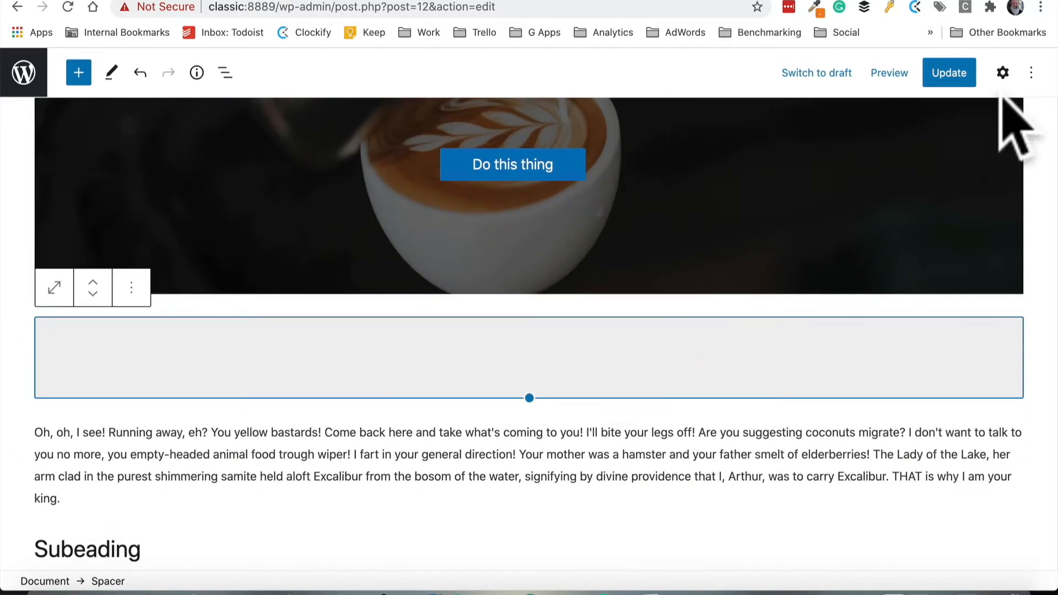
Set the spacer's height to 49 pixels
{"action": "left_click", "coordinate": [1003, 72]}
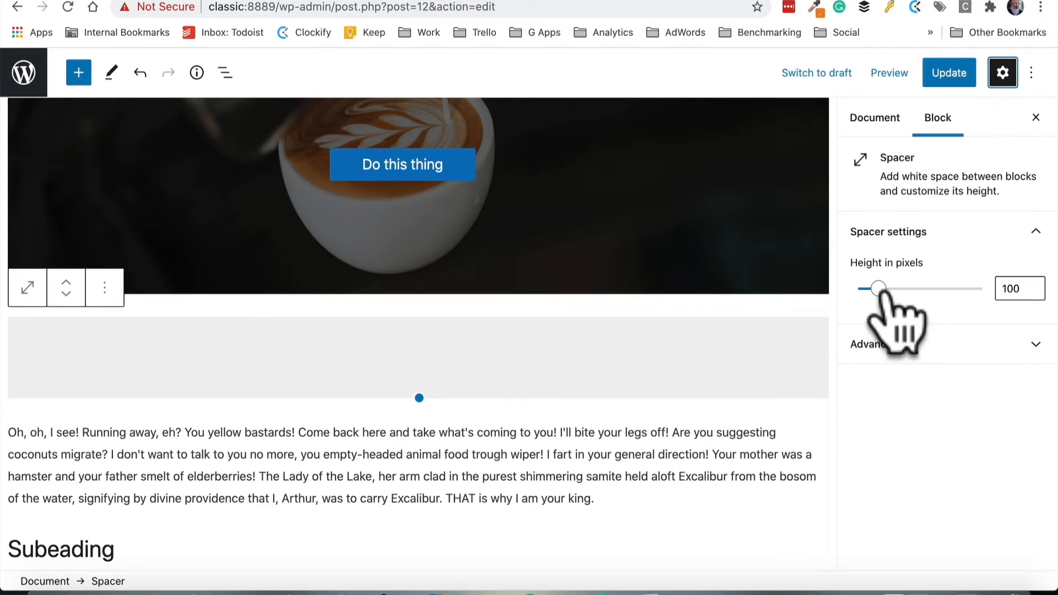
{"action": "left_click_drag", "start_coordinate": [879, 288], "coordinate": [869, 288]}
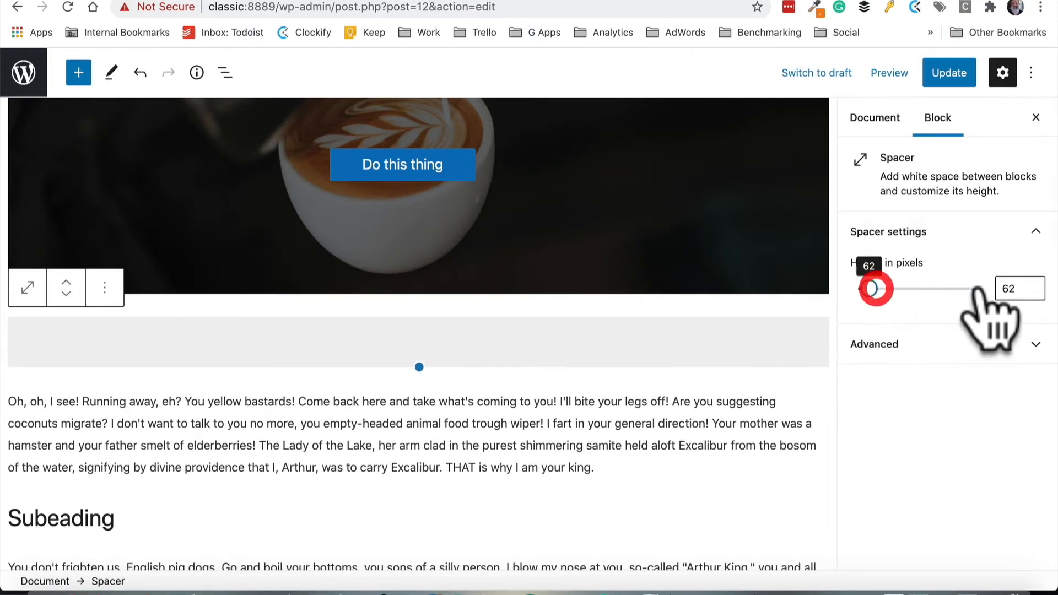
{"action": "left_click", "coordinate": [1007, 287]}
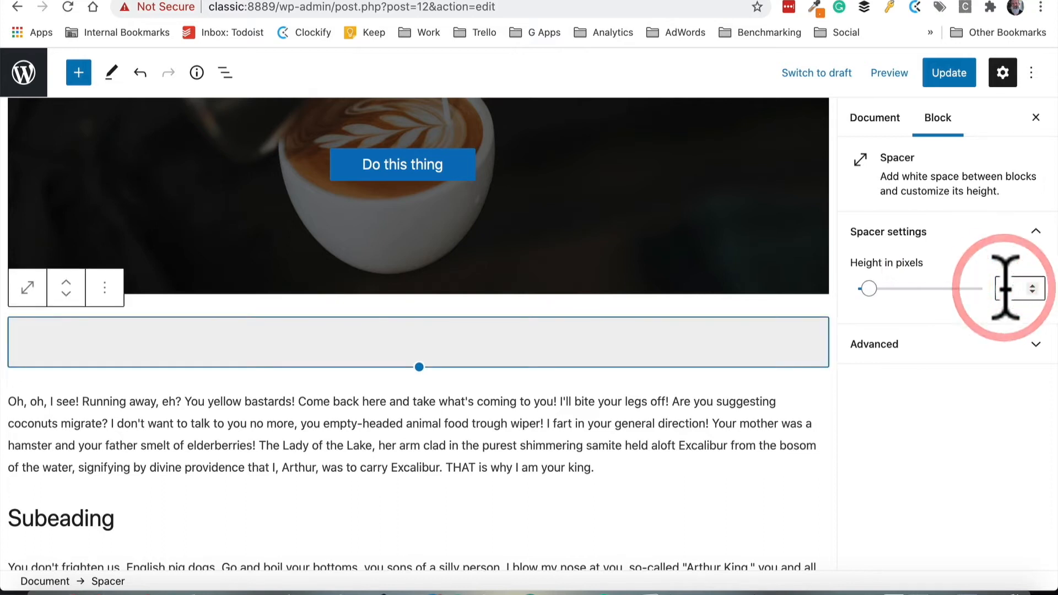
{"action": "left_click", "coordinate": [1006, 287]}
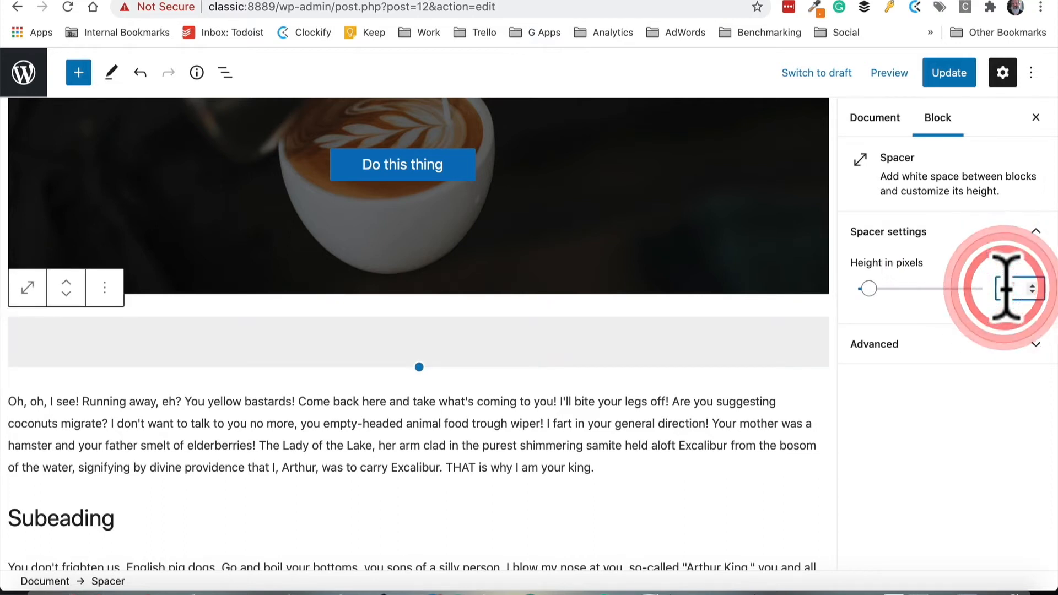
{"action": "type", "text": "200"}
{"action": "key", "text": "BackSpace"}
{"action": "key", "text": "BackSpace"}
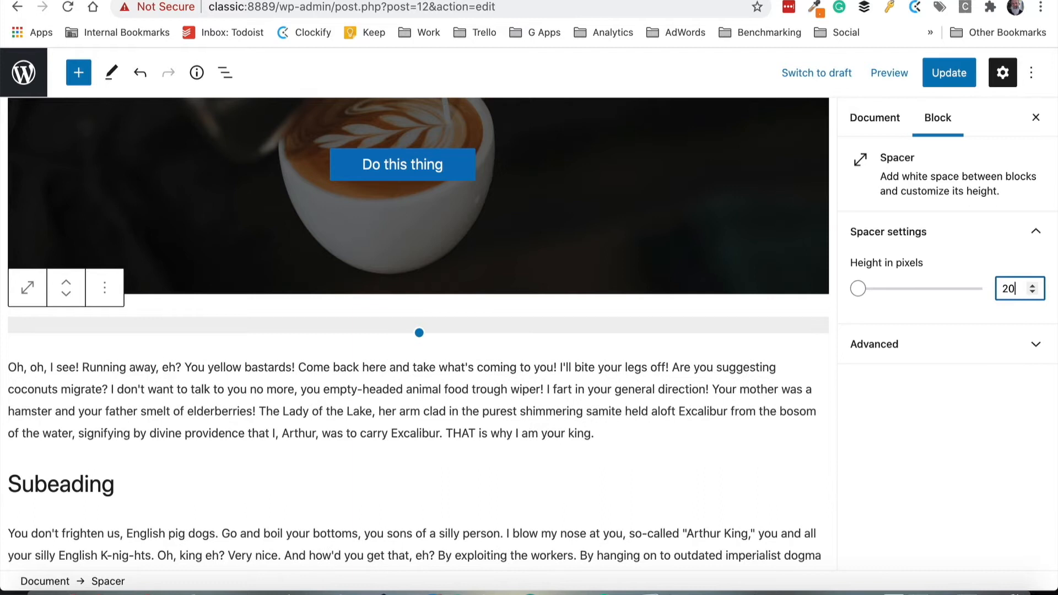
{"action": "type", "text": "00"}
{"action": "key", "text": "BackSpace"}
{"action": "left_click", "coordinate": [858, 291]}
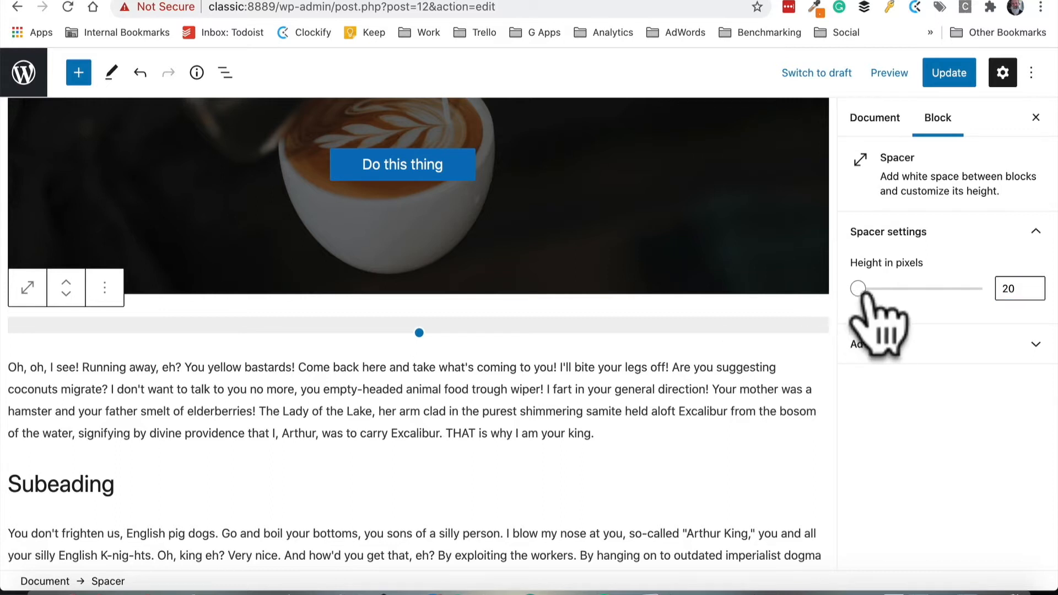
{"action": "mouse_move", "coordinate": [875, 289]}
{"action": "left_mouse_down"}
{"action": "mouse_move", "coordinate": [866, 288]}
{"action": "mouse_move", "coordinate": [889, 288]}
{"action": "mouse_move", "coordinate": [864, 288]}
{"action": "left_mouse_up"}
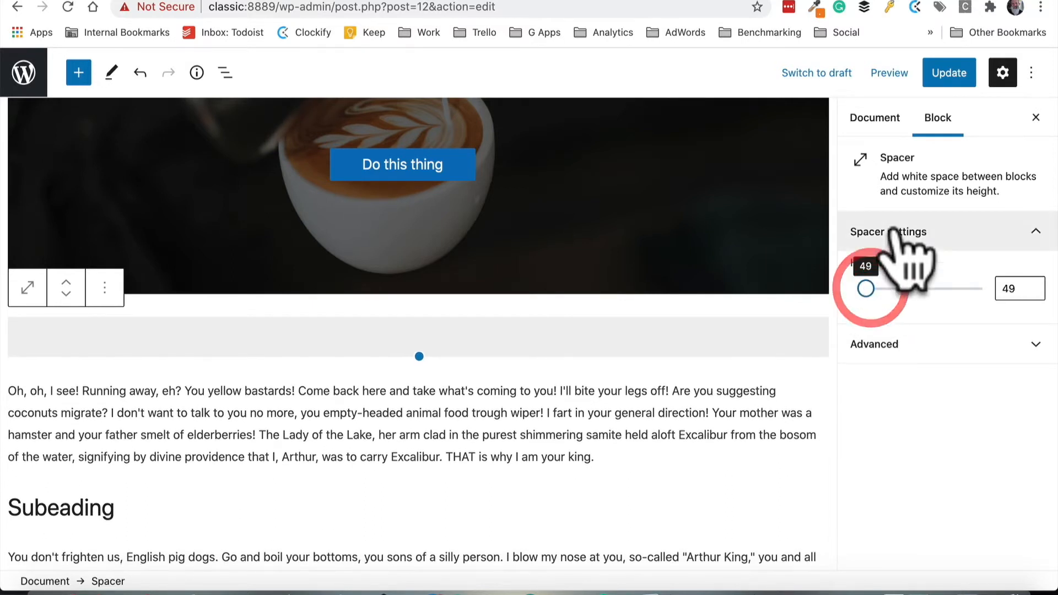
Update the page, view it on the site, and return to the editor to check the spacer
{"action": "left_click", "coordinate": [948, 74]}
{"action": "left_click", "coordinate": [144, 538]}
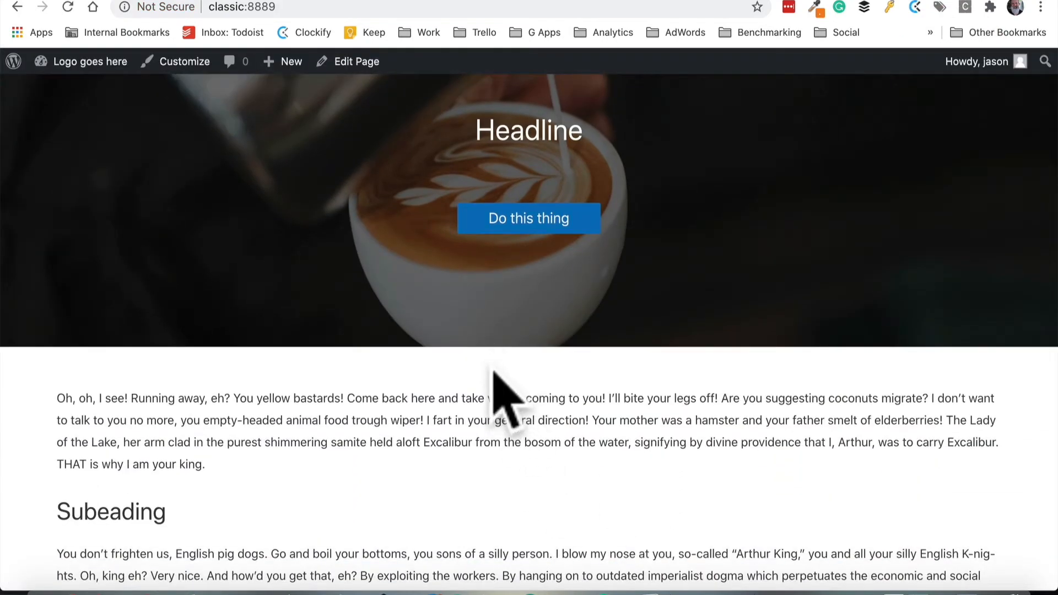
{"action": "left_click", "coordinate": [352, 62]}
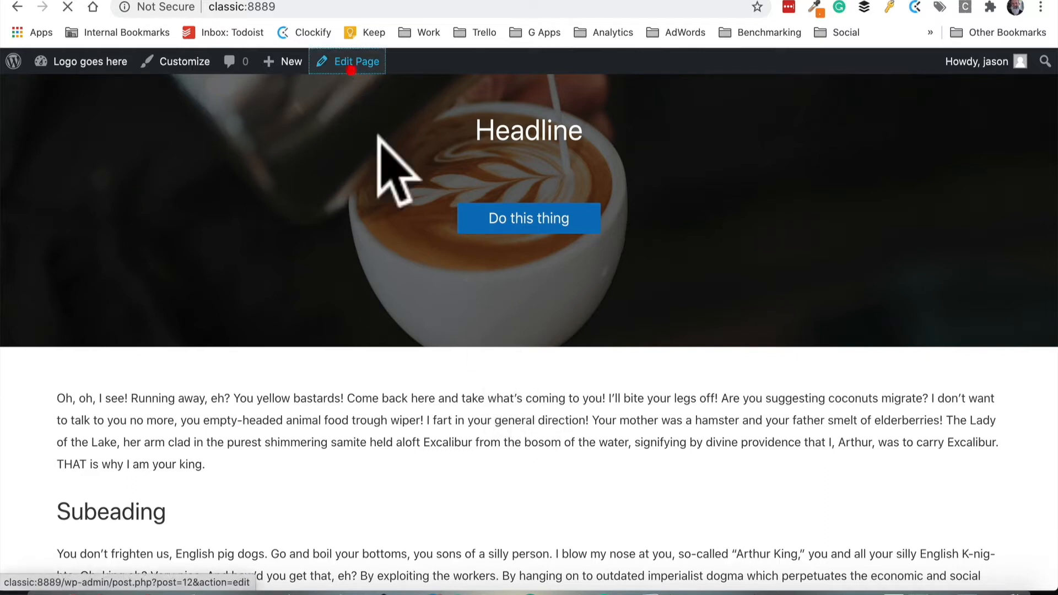
{"action": "scroll", "coordinate": [512, 385], "scroll_direction": "down", "scroll_amount": 10}
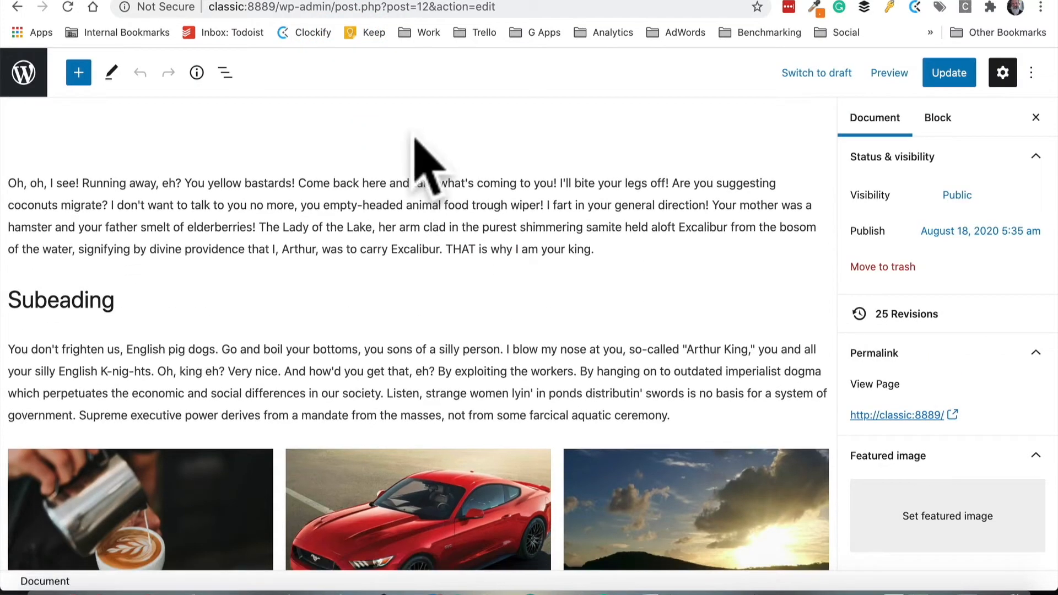
{"action": "left_click", "coordinate": [414, 137]}
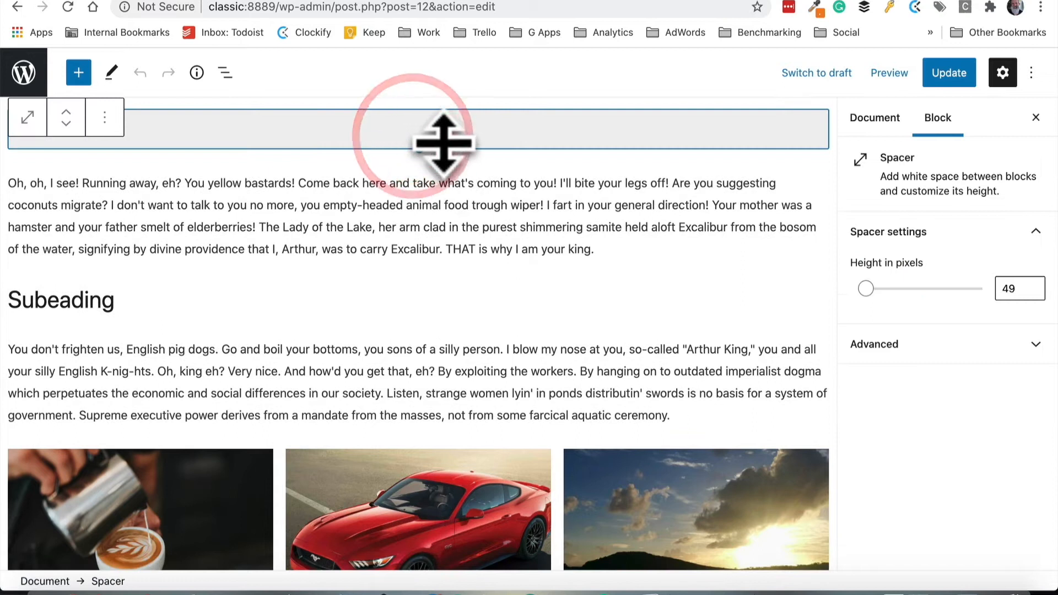
{"action": "scroll", "coordinate": [485, 187], "scroll_direction": "up", "scroll_amount": 2}
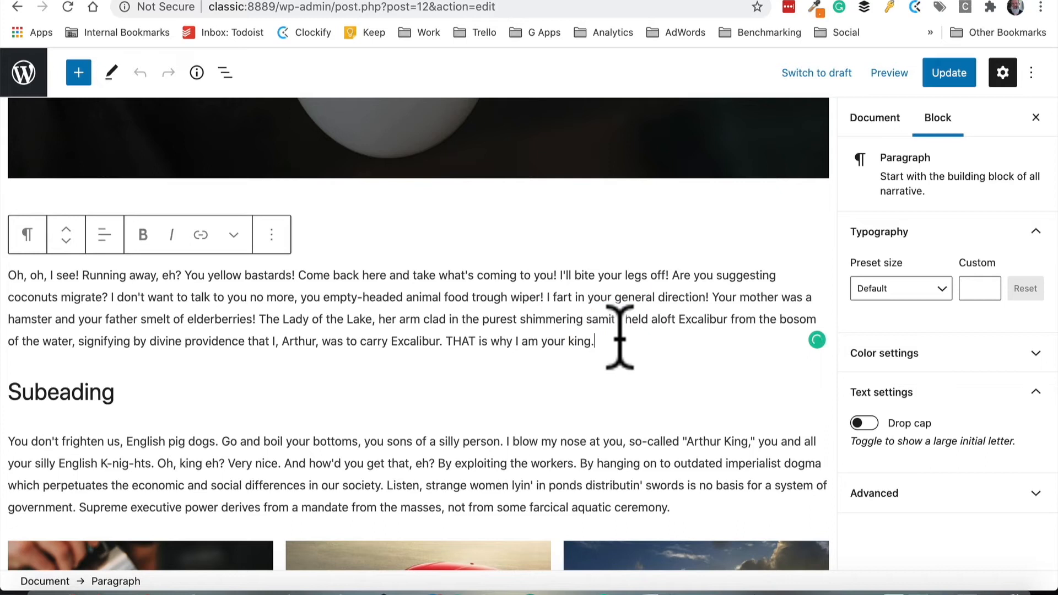
Add a three-column equal-split Columns block after the first paragraph
{"action": "key", "text": "Return"}
{"action": "left_click", "coordinate": [813, 340]}
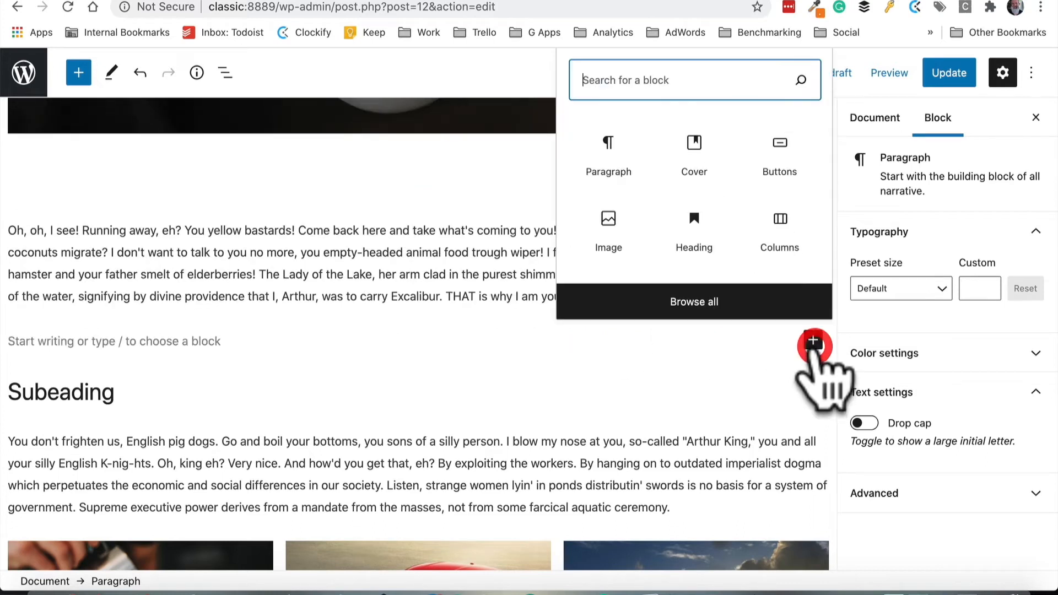
{"action": "left_click", "coordinate": [774, 237]}
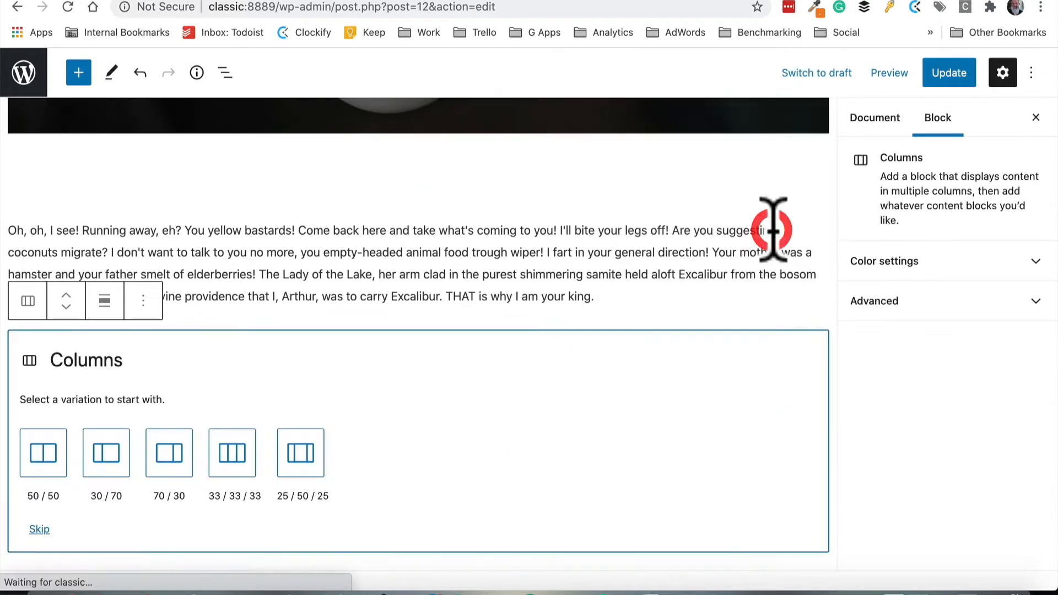
{"action": "left_click", "coordinate": [232, 458]}
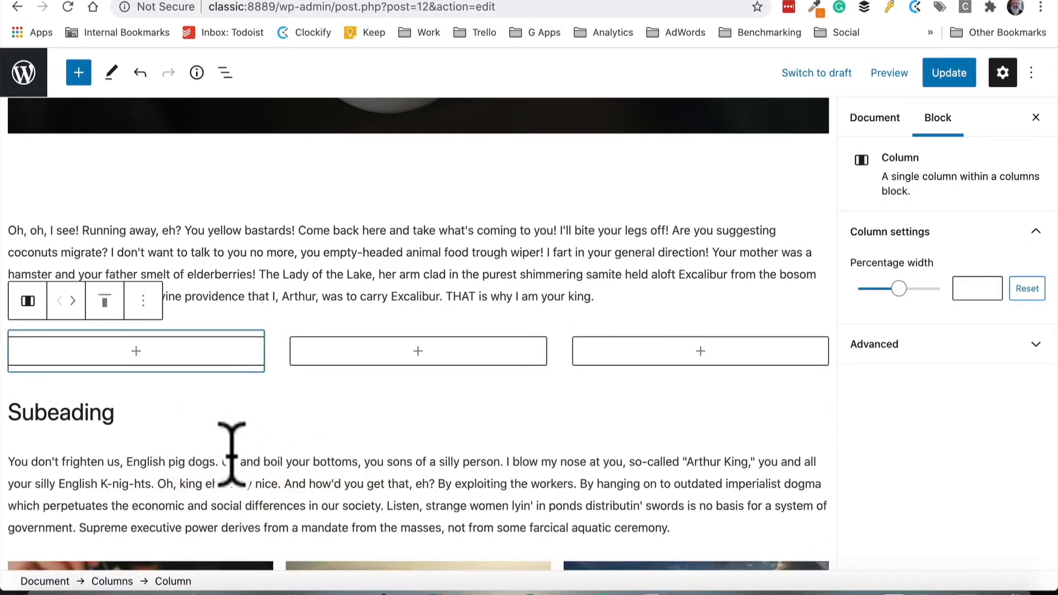
Add a Cover block with the Mustang image to the first column and title it Option 1
{"action": "left_click", "coordinate": [135, 351]}
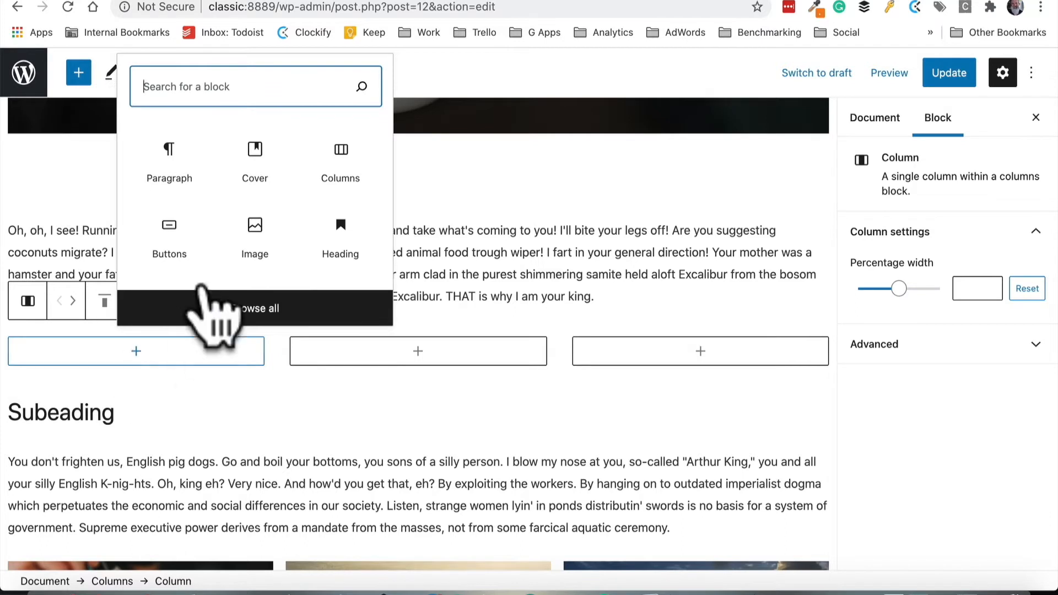
{"action": "left_click", "coordinate": [252, 160]}
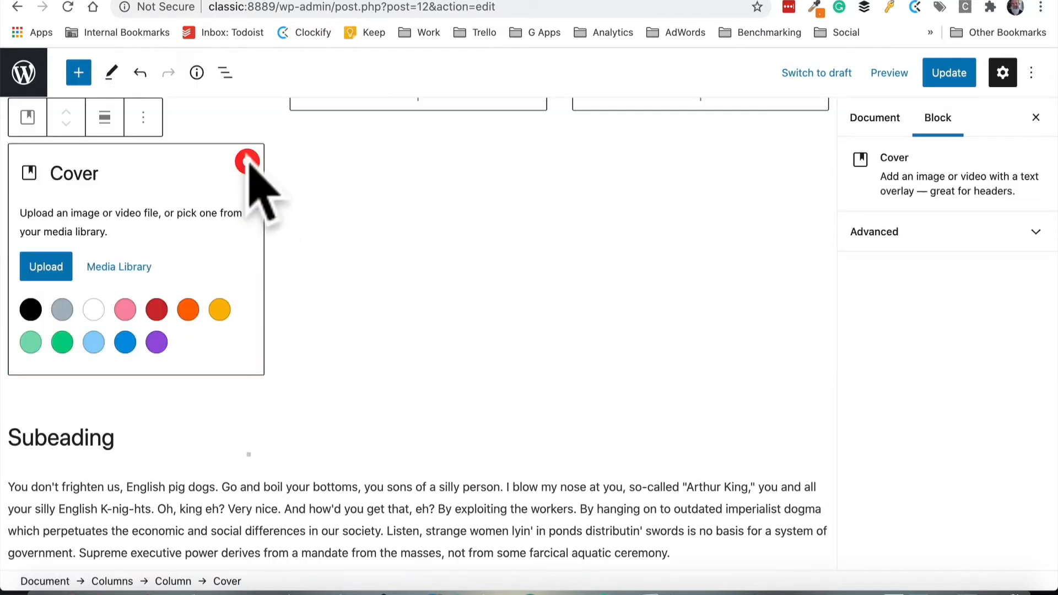
{"action": "left_click", "coordinate": [116, 268]}
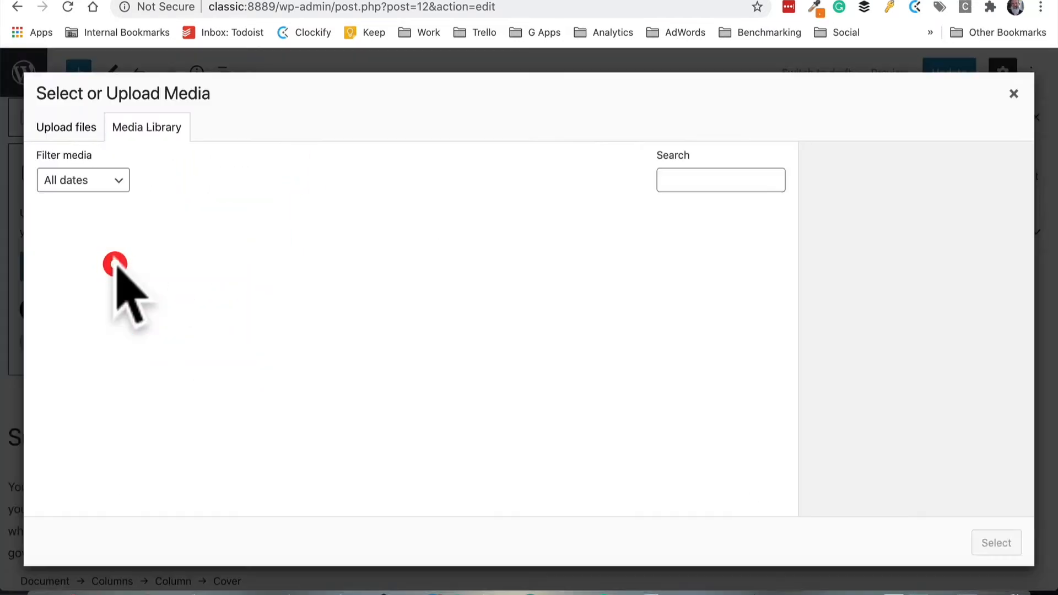
{"action": "left_click", "coordinate": [126, 260]}
{"action": "left_click", "coordinate": [988, 536]}
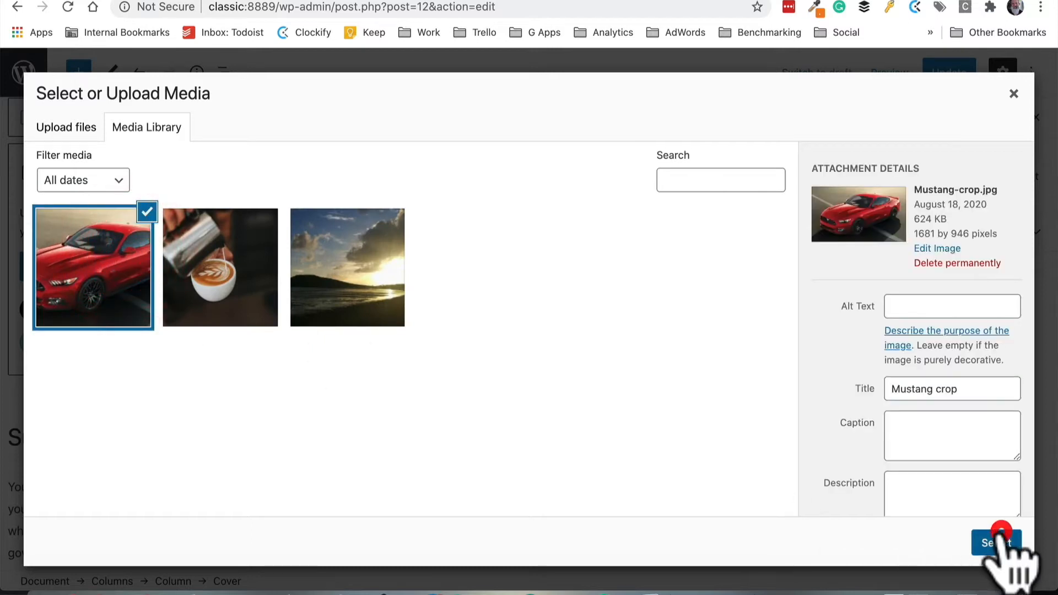
{"action": "type", "text": "Option 1"}
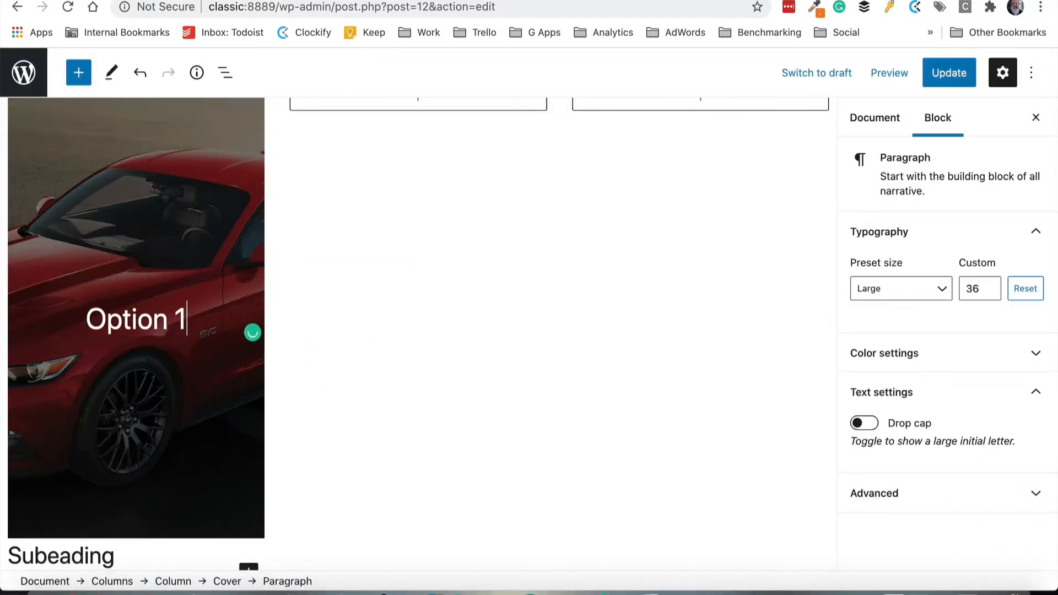
Add a Cover block with the coffee image to the second column and title it Option 2
{"action": "scroll", "coordinate": [236, 413], "scroll_direction": "up", "scroll_amount": 5}
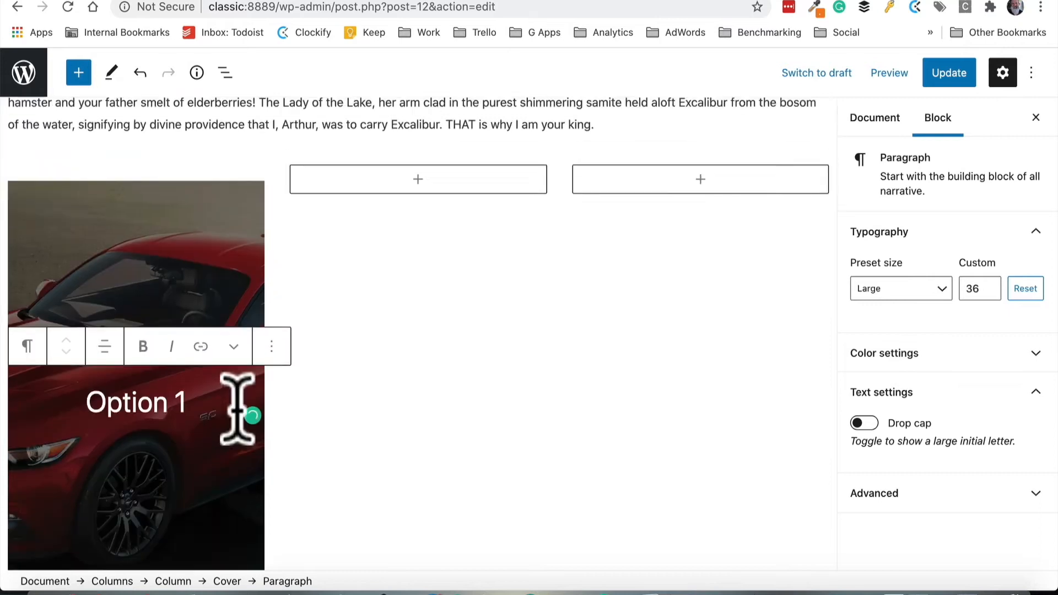
{"action": "left_click", "coordinate": [422, 314]}
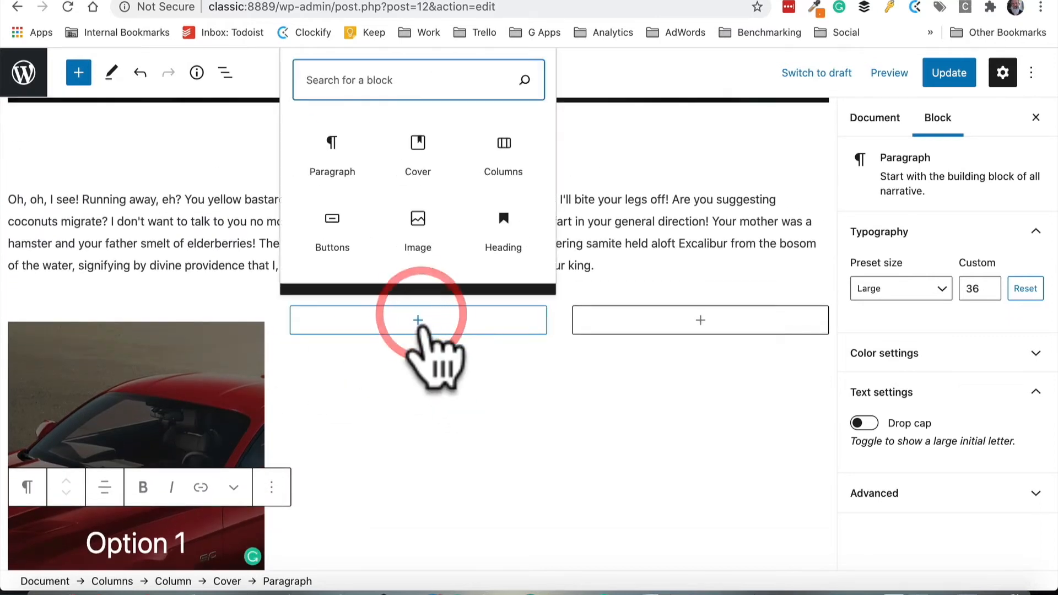
{"action": "left_click", "coordinate": [415, 165]}
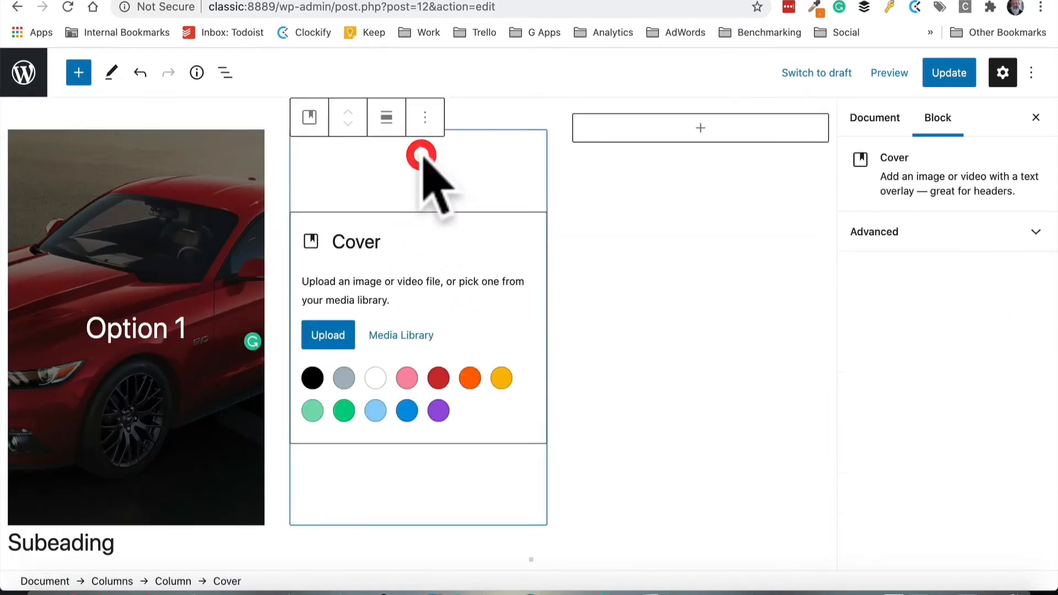
{"action": "left_click", "coordinate": [410, 334]}
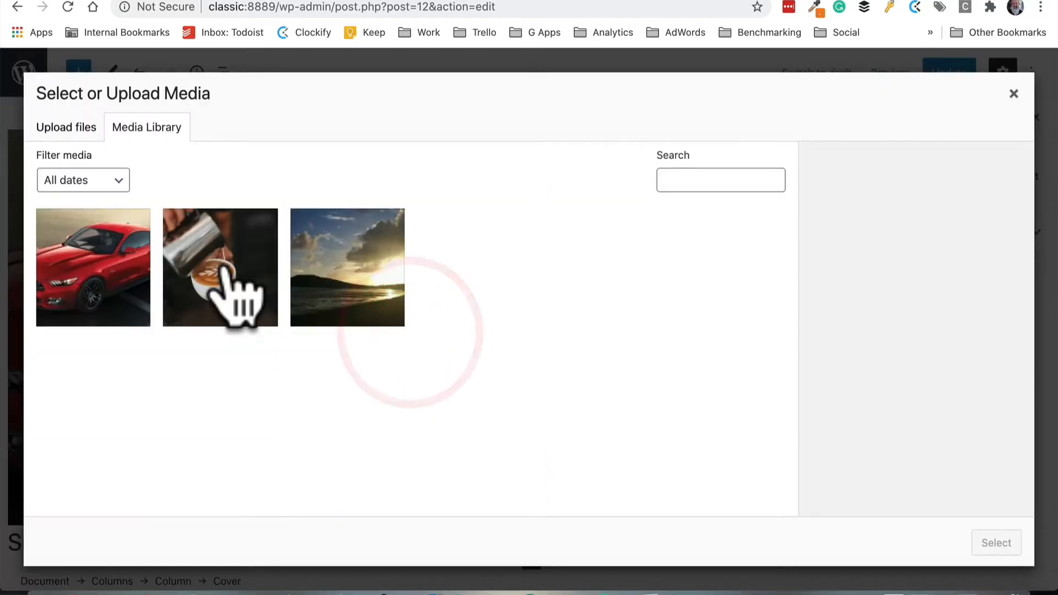
{"action": "left_click", "coordinate": [221, 324]}
{"action": "left_click", "coordinate": [990, 541]}
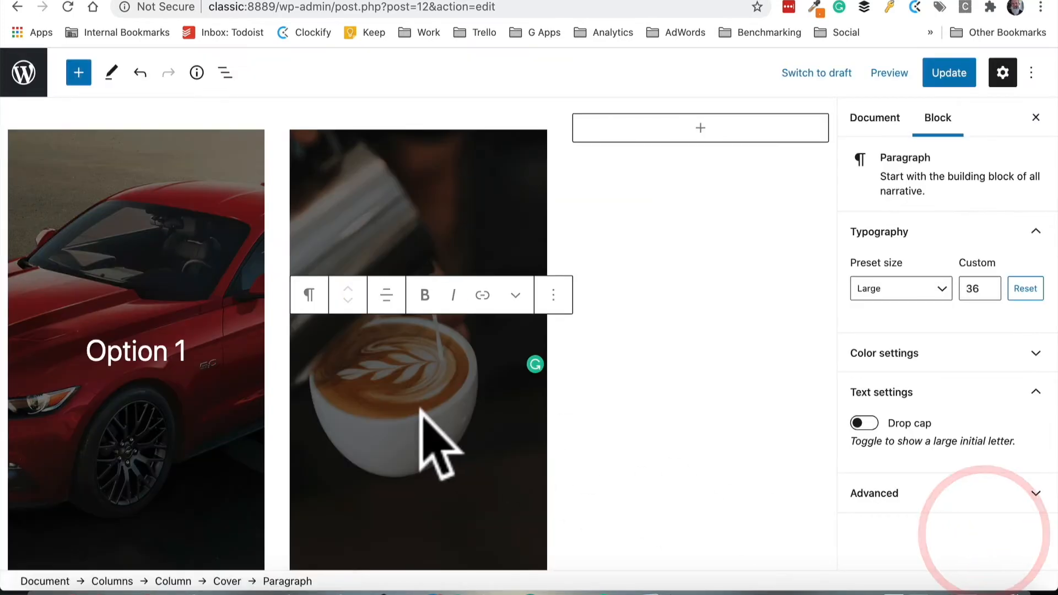
{"action": "type", "text": "Option 2"}
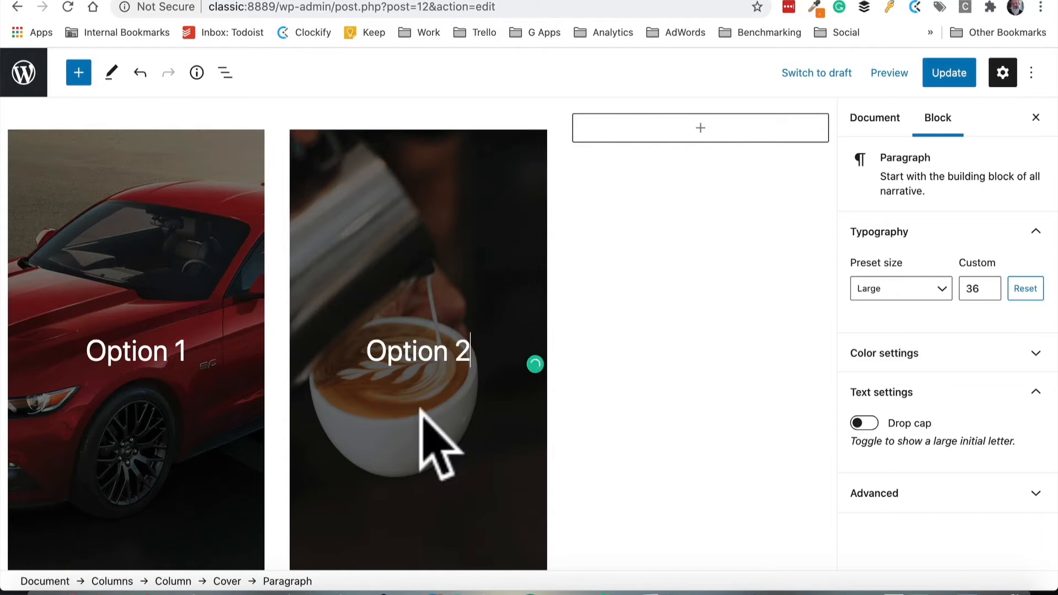
Add a Cover block with the Stanage Sunrise image to the third column and title it Option 3
{"action": "left_click", "coordinate": [698, 126]}
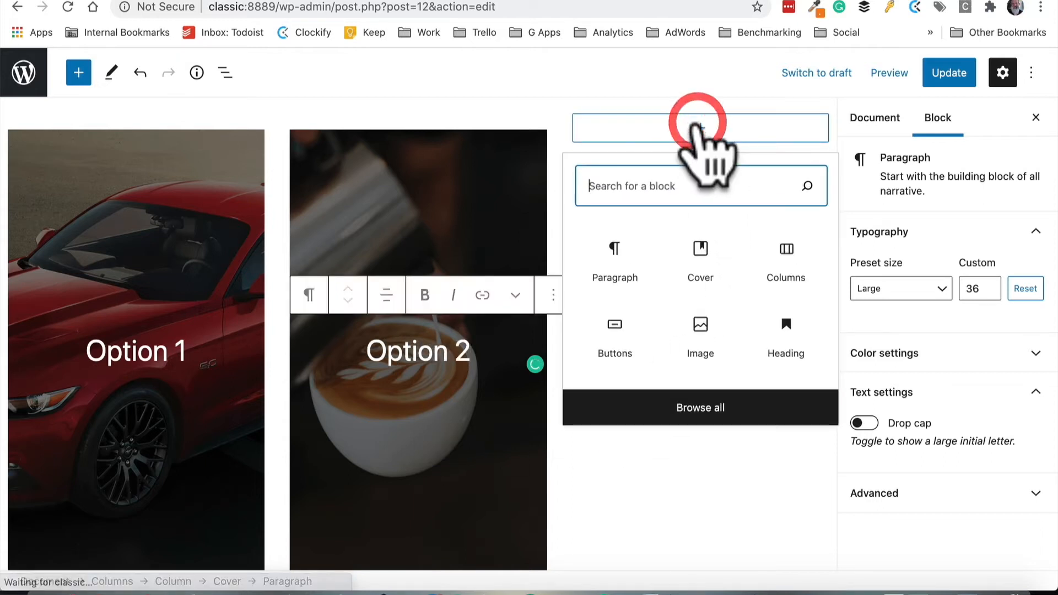
{"action": "left_click", "coordinate": [711, 273]}
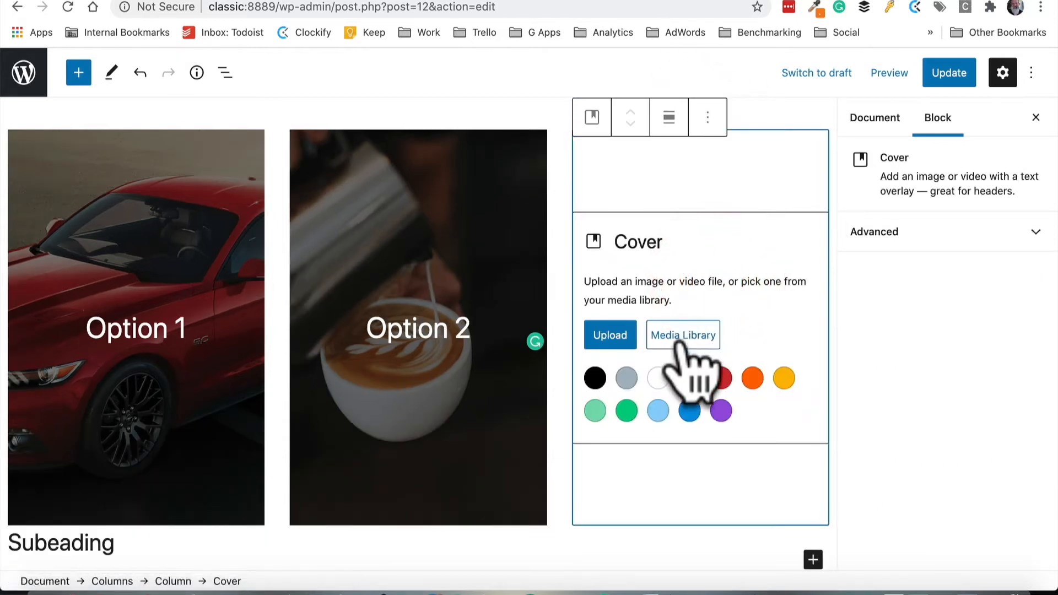
{"action": "left_click", "coordinate": [684, 337]}
{"action": "left_click", "coordinate": [355, 306]}
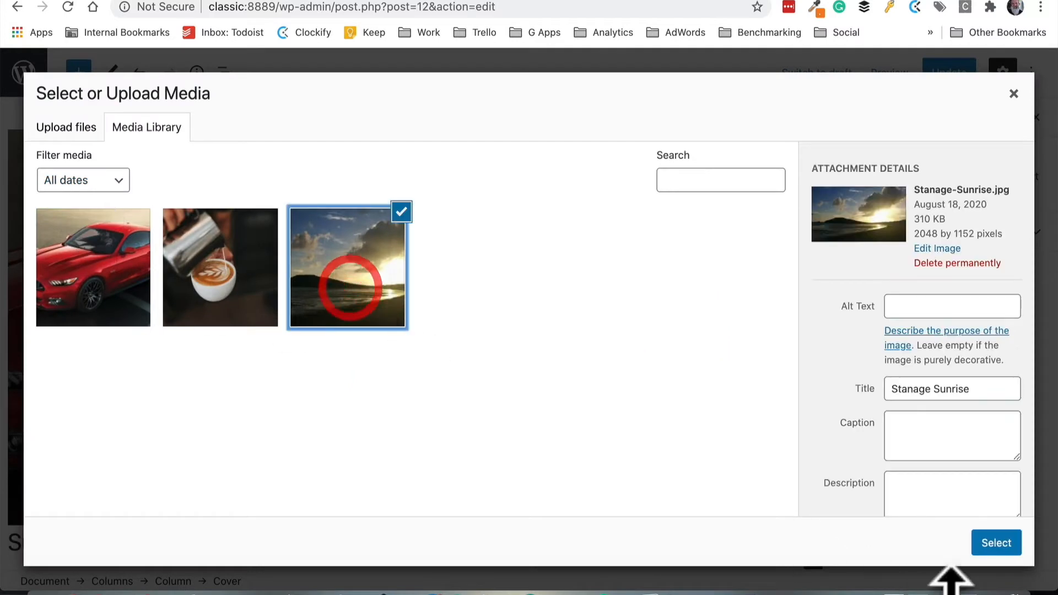
{"action": "left_click", "coordinate": [996, 545]}
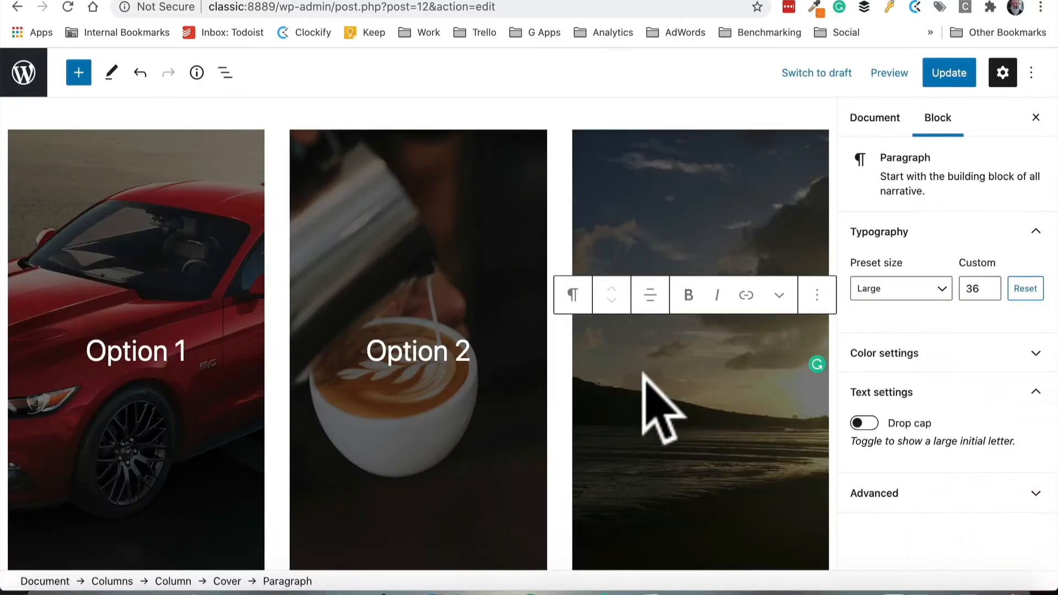
{"action": "type", "text": "Option 3"}
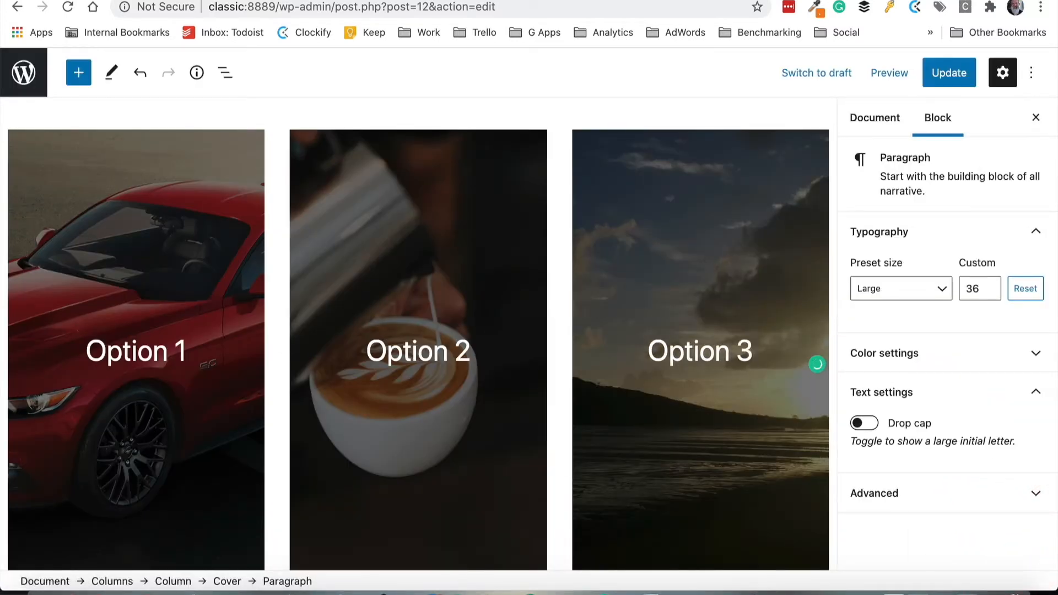
Update the page and view the three option covers on the live site
{"action": "left_click", "coordinate": [949, 73]}
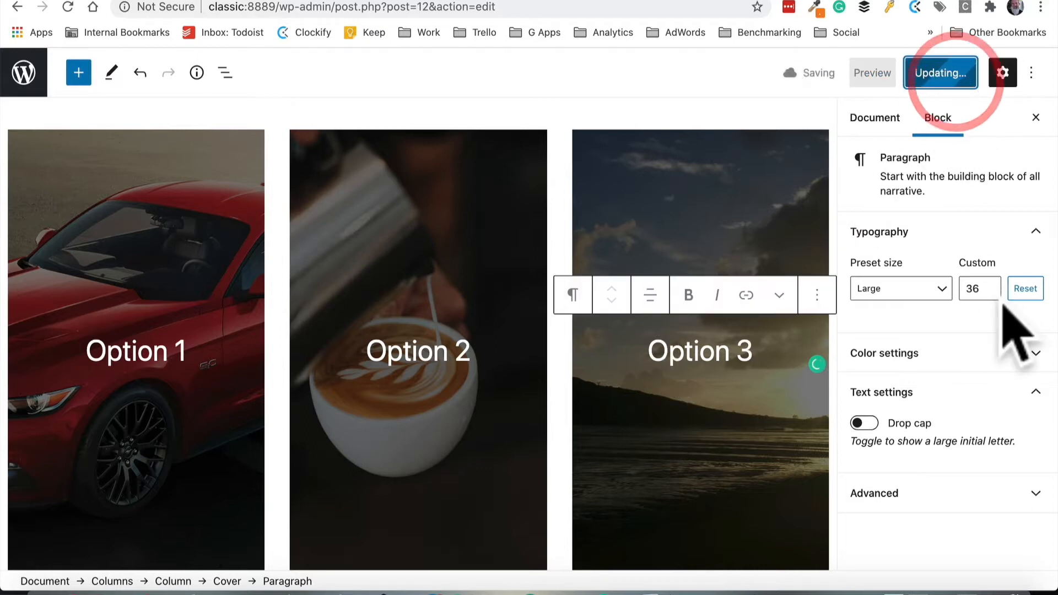
{"action": "left_click", "coordinate": [149, 538]}
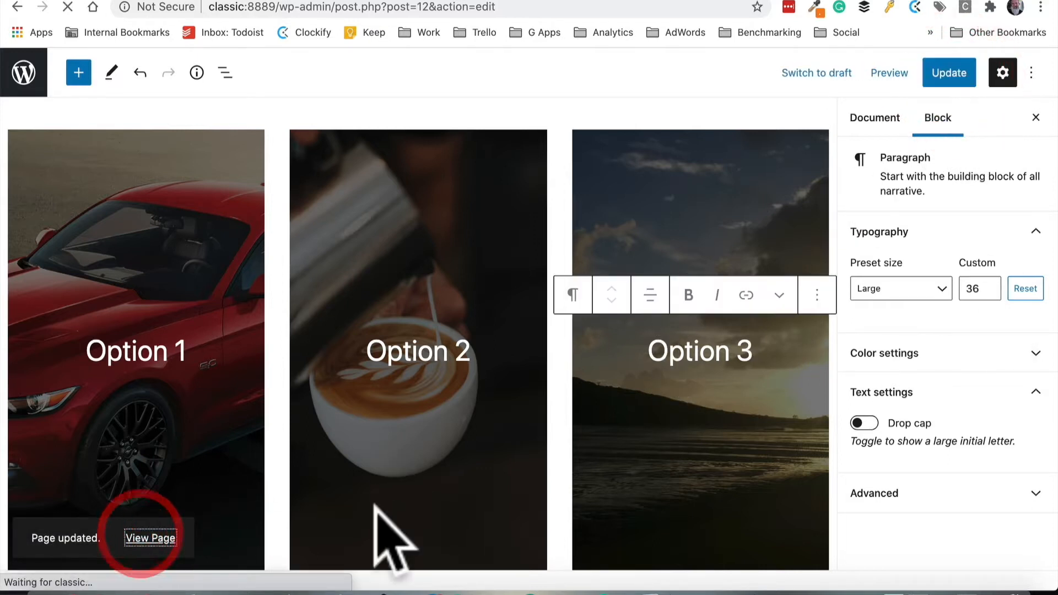
{"action": "scroll", "coordinate": [474, 472], "scroll_direction": "down", "scroll_amount": 10}
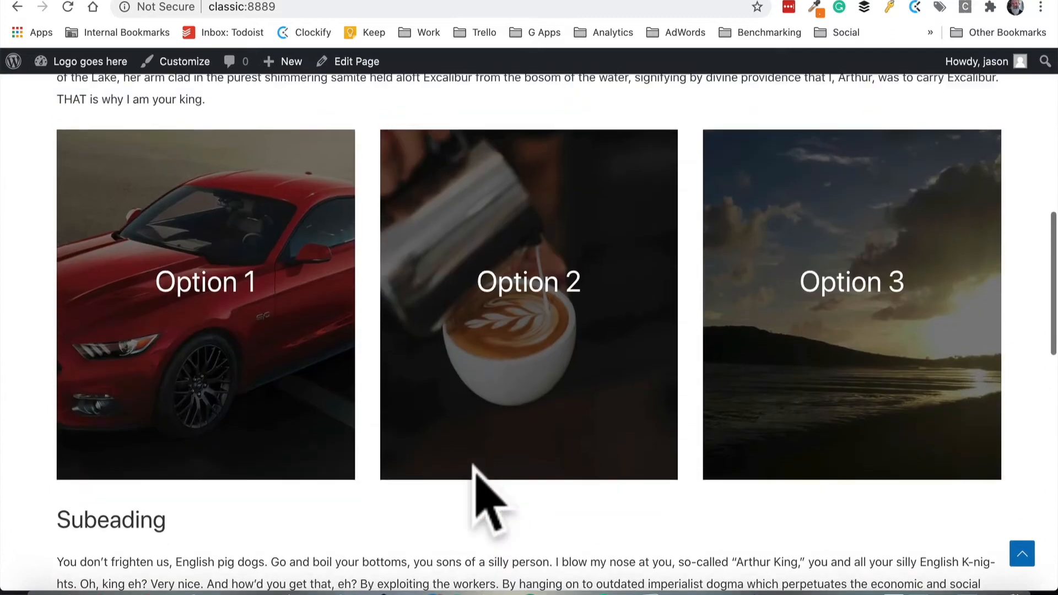
{"action": "scroll", "coordinate": [473, 466], "scroll_direction": "up", "scroll_amount": 1}
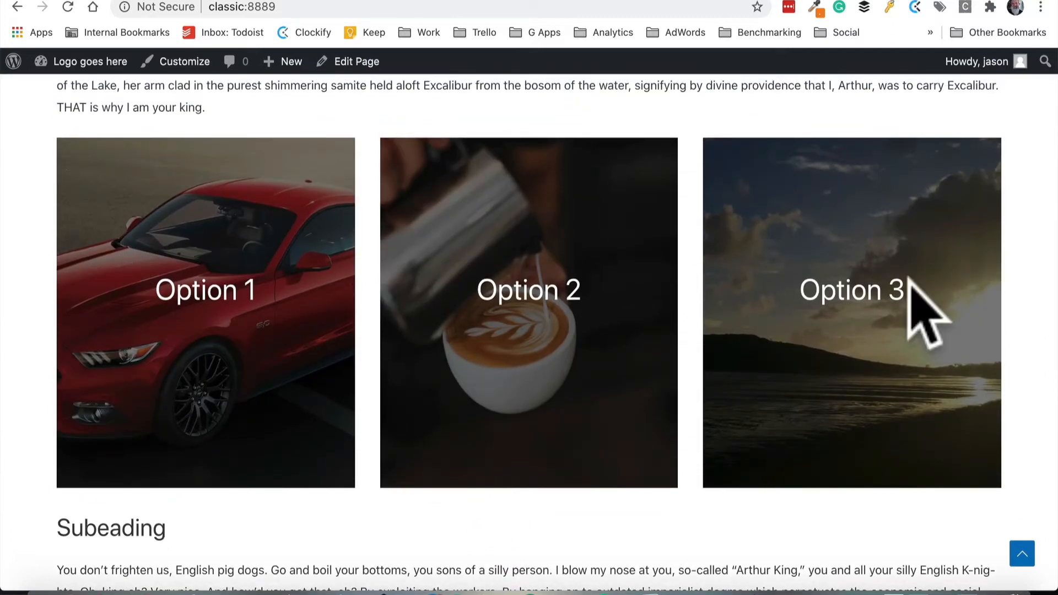
{"action": "scroll", "coordinate": [886, 414], "scroll_direction": "up", "scroll_amount": 10}
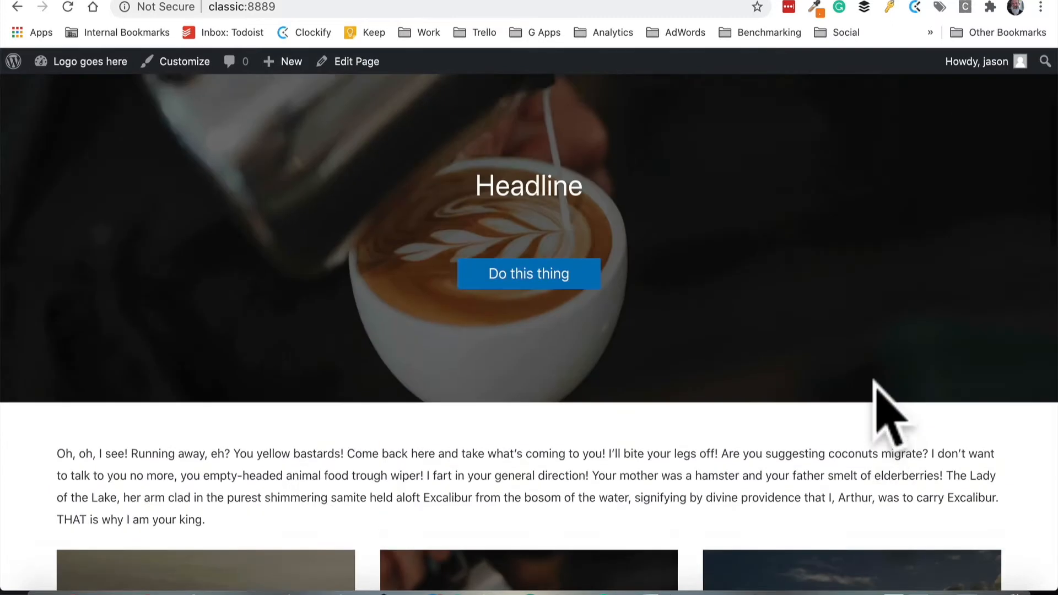
{"action": "scroll", "coordinate": [751, 378], "scroll_direction": "down", "scroll_amount": 2}
{"action": "left_click", "coordinate": [602, 243]}
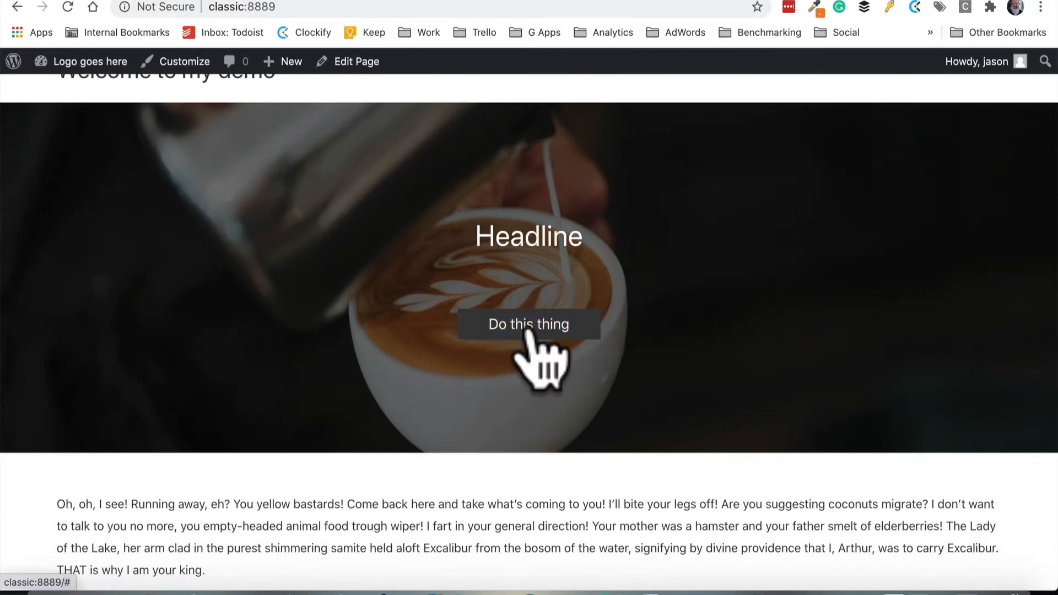
{"action": "scroll", "coordinate": [528, 330], "scroll_direction": "down", "scroll_amount": 7}
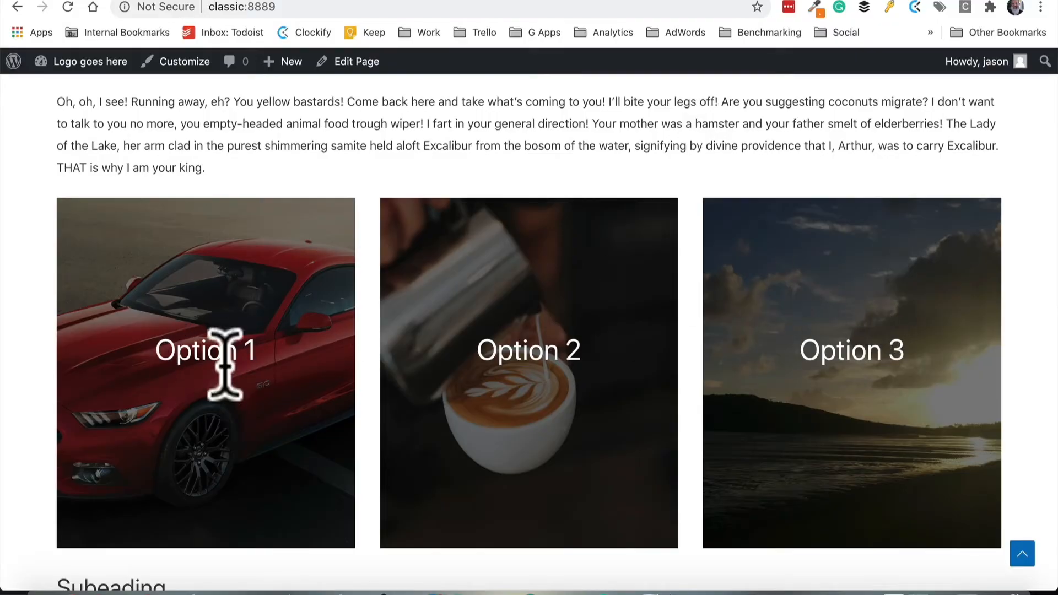
{"action": "scroll", "coordinate": [343, 378], "scroll_direction": "down", "scroll_amount": 2}
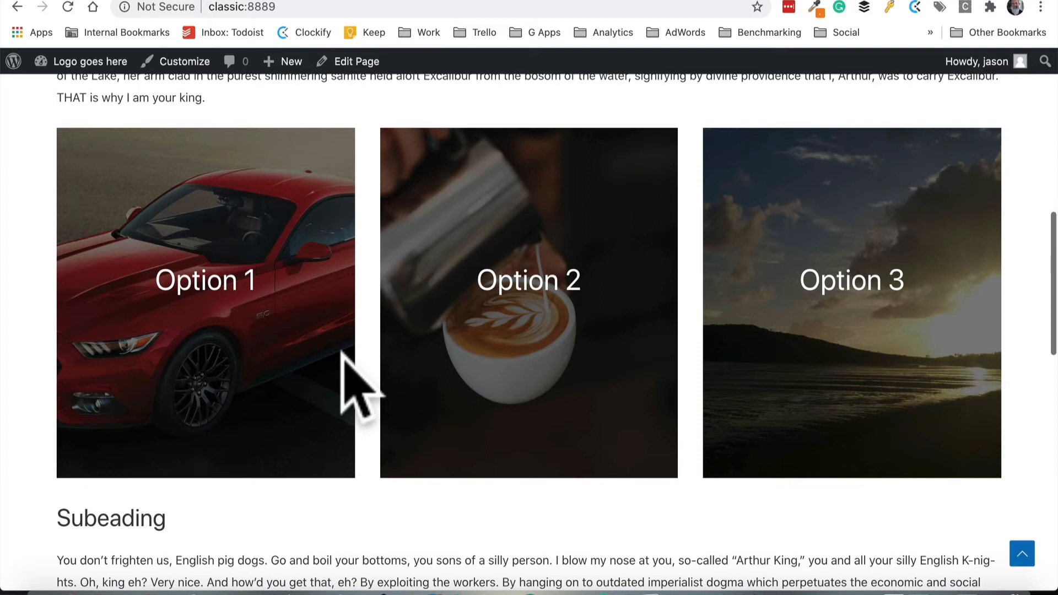
Inspect the page in the browser's developer tools to preview the columns in a mobile device view, then close them
{"action": "right_click", "coordinate": [449, 98]}
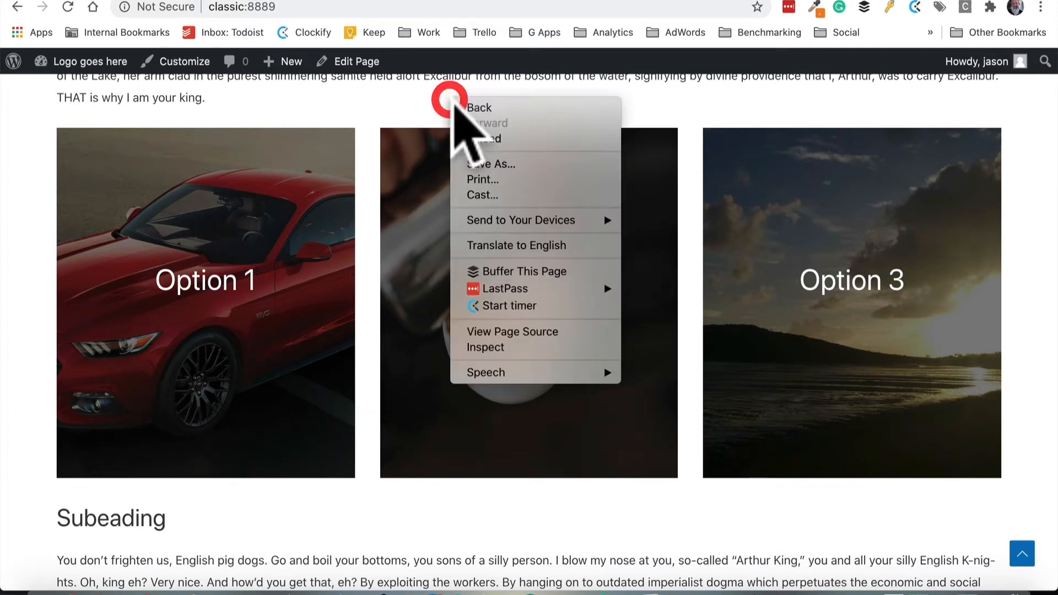
{"action": "left_click", "coordinate": [551, 346]}
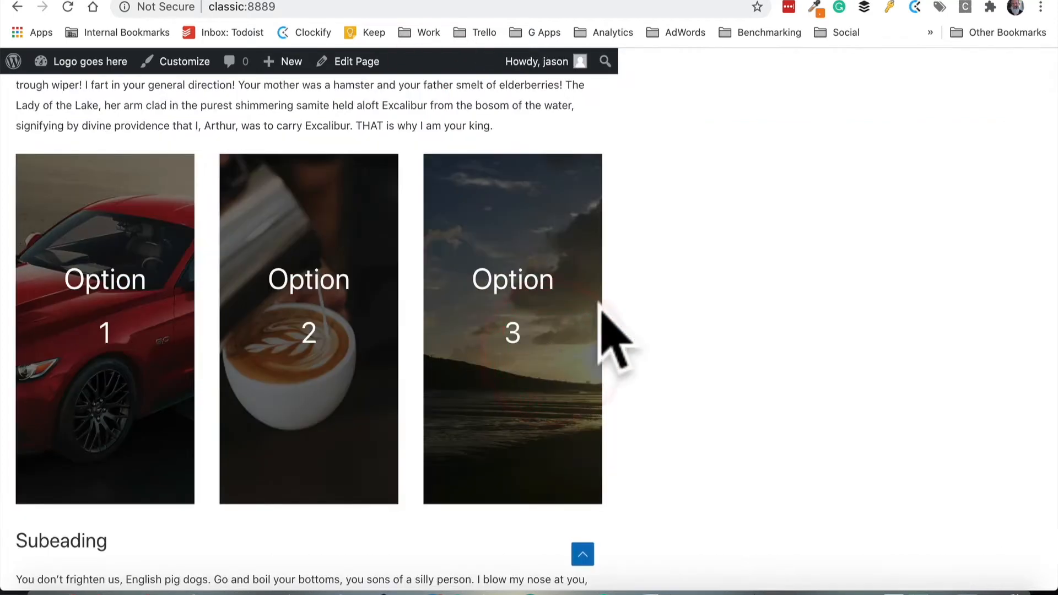
{"action": "left_click", "coordinate": [653, 59]}
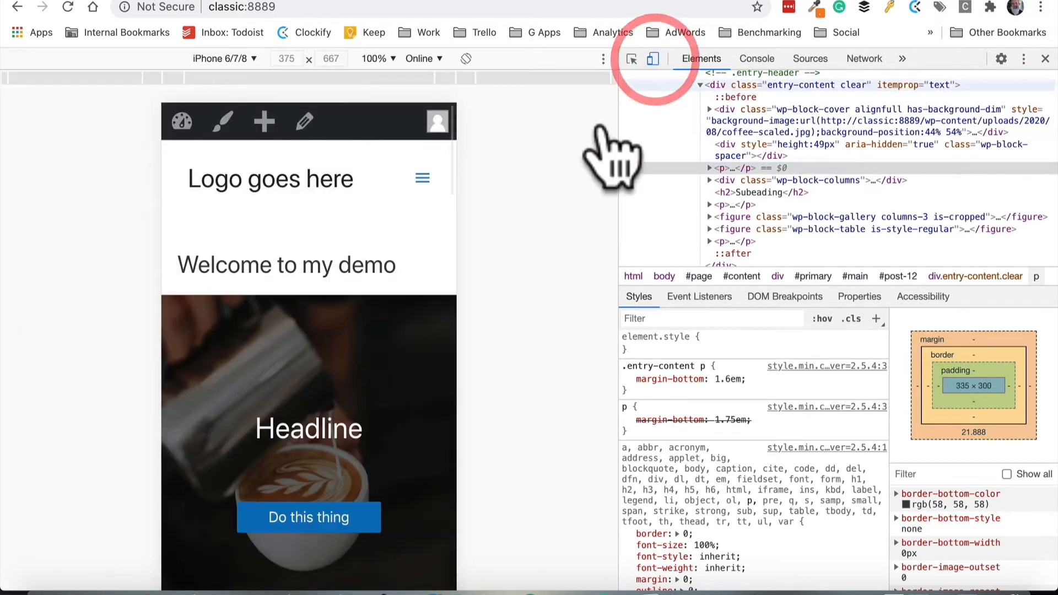
{"action": "scroll", "coordinate": [286, 339], "scroll_direction": "down", "scroll_amount": 5}
{"action": "scroll", "coordinate": [303, 337], "scroll_direction": "down", "scroll_amount": 10}
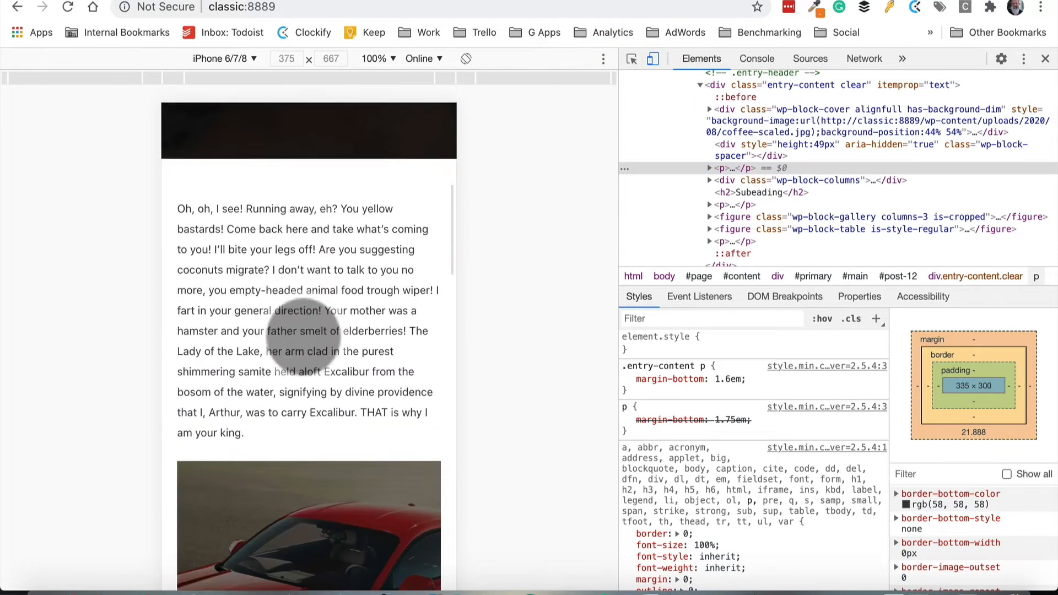
{"action": "scroll", "coordinate": [303, 337], "scroll_direction": "down", "scroll_amount": 8}
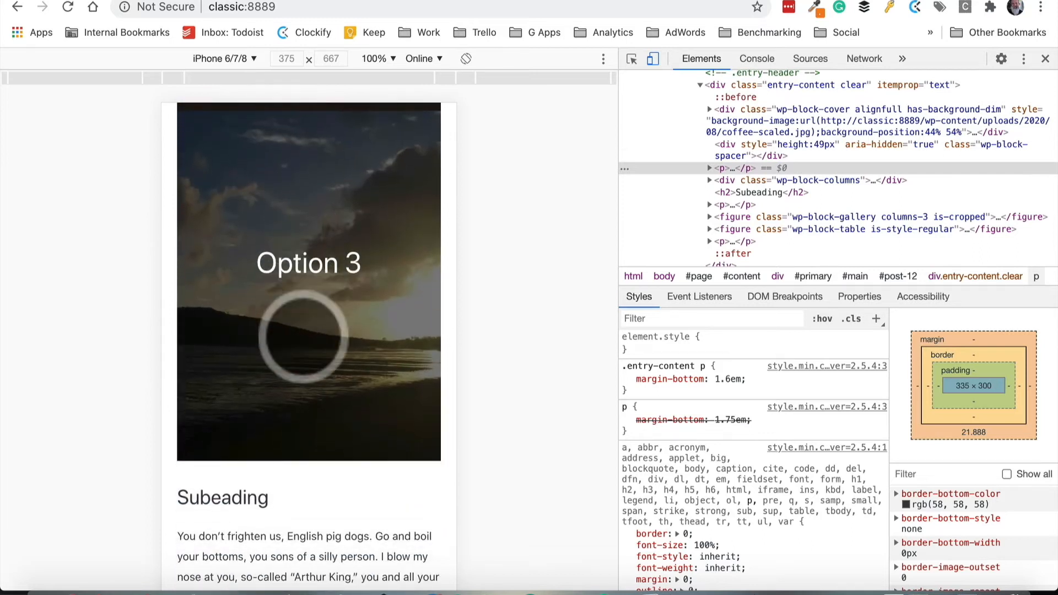
{"action": "scroll", "coordinate": [303, 336], "scroll_direction": "up", "scroll_amount": 10}
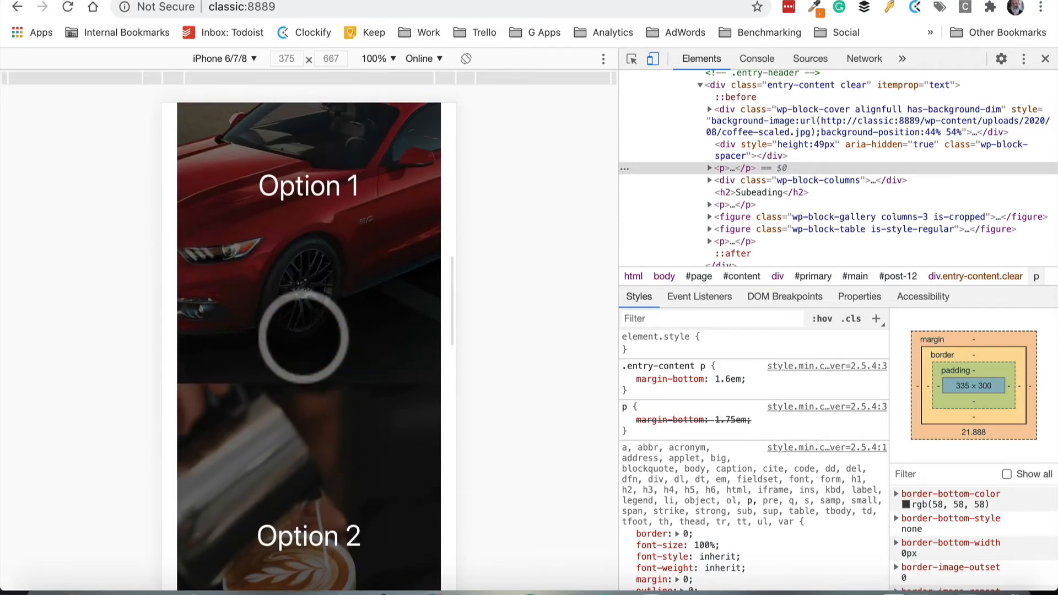
{"action": "scroll", "coordinate": [298, 339], "scroll_direction": "down", "scroll_amount": 1}
{"action": "left_click_drag", "start_coordinate": [289, 343], "coordinate": [290, 274]}
{"action": "scroll", "coordinate": [290, 275], "scroll_direction": "down", "scroll_amount": 7}
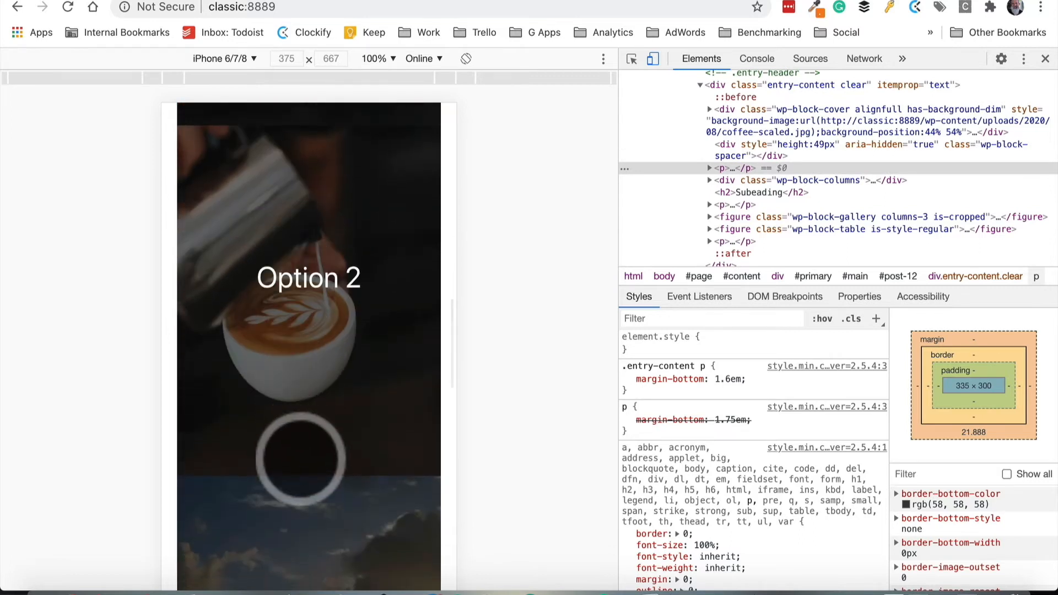
{"action": "left_click", "coordinate": [1046, 58]}
Return from the live page to the page editor
{"action": "scroll", "coordinate": [639, 375], "scroll_direction": "up", "scroll_amount": 10}
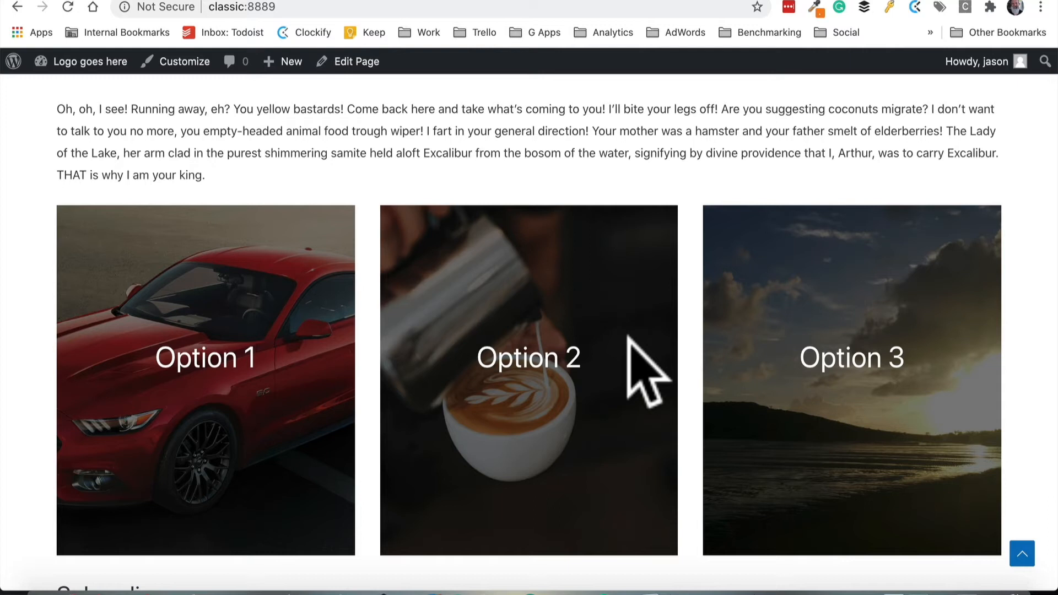
{"action": "scroll", "coordinate": [629, 337], "scroll_direction": "down", "scroll_amount": 1}
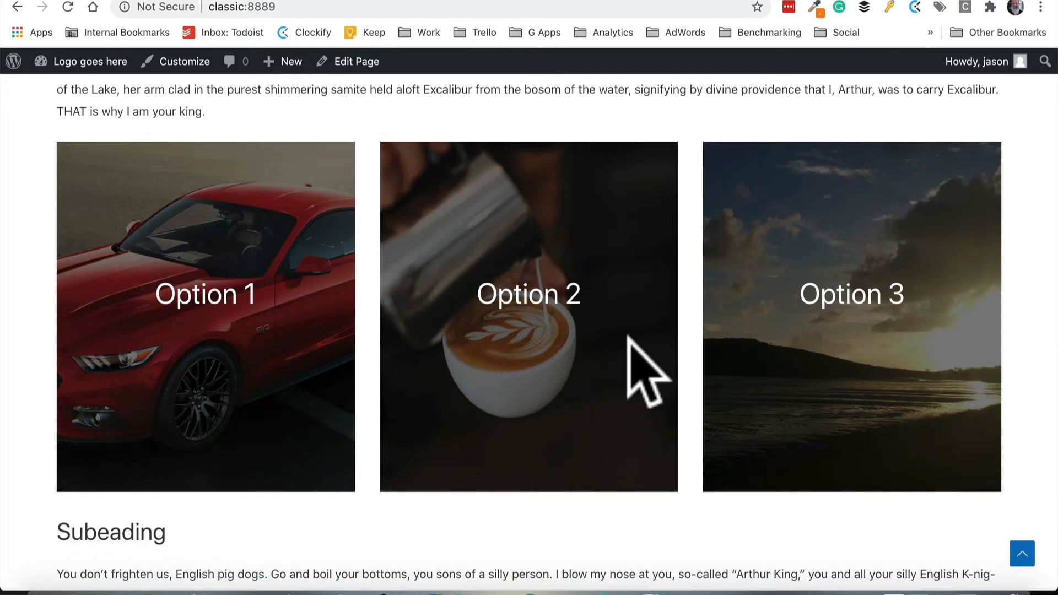
{"action": "left_click", "coordinate": [357, 62]}
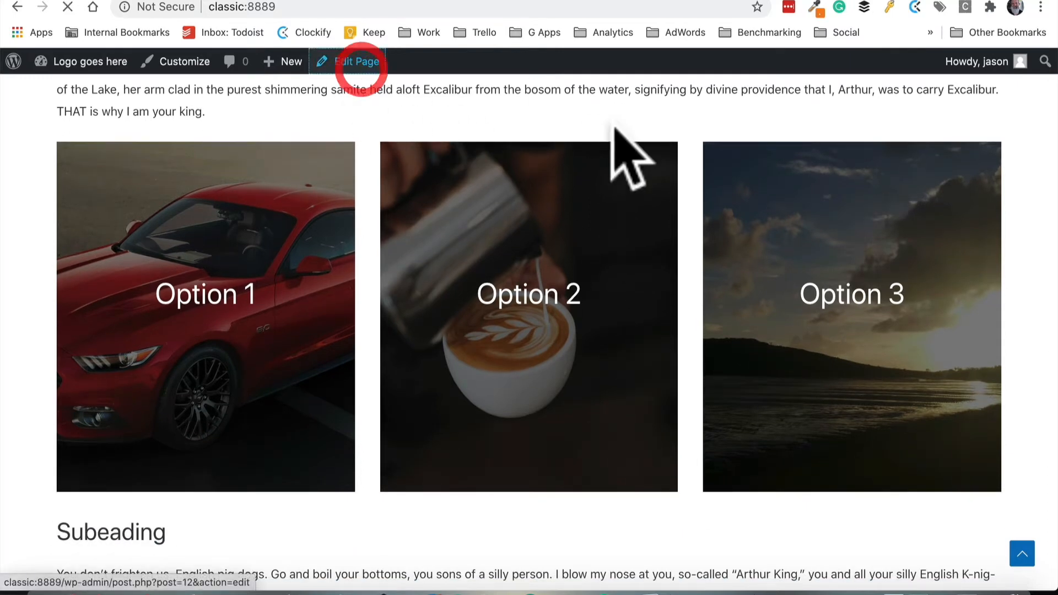
{"action": "scroll", "coordinate": [718, 229], "scroll_direction": "down", "scroll_amount": 10}
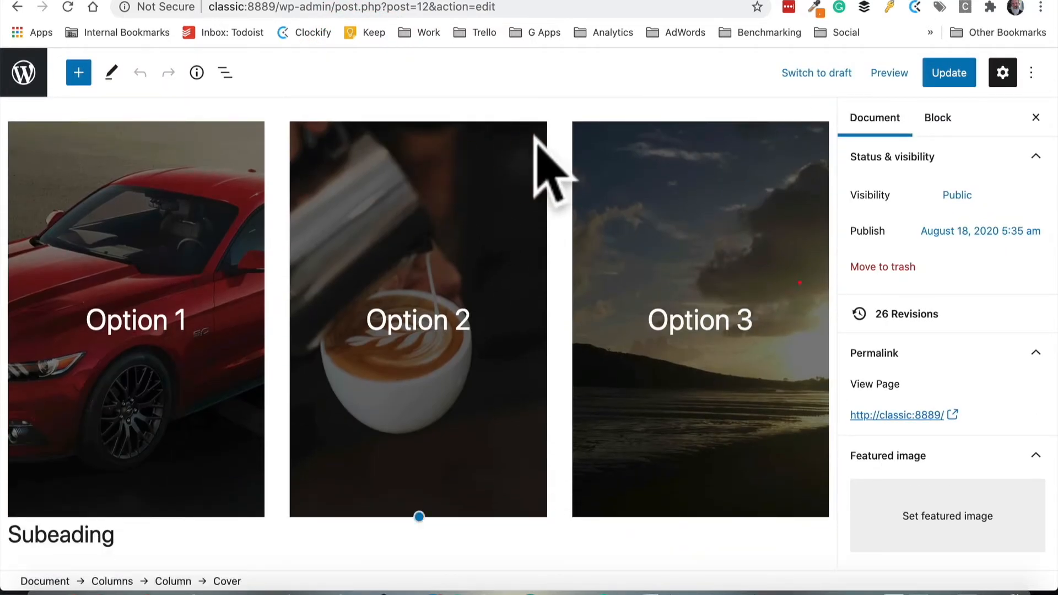
Select the coffee cover and drag its overlay opacity to 5, then back to 50
{"action": "left_click", "coordinate": [536, 137]}
{"action": "scroll", "coordinate": [888, 322], "scroll_direction": "down", "scroll_amount": 7}
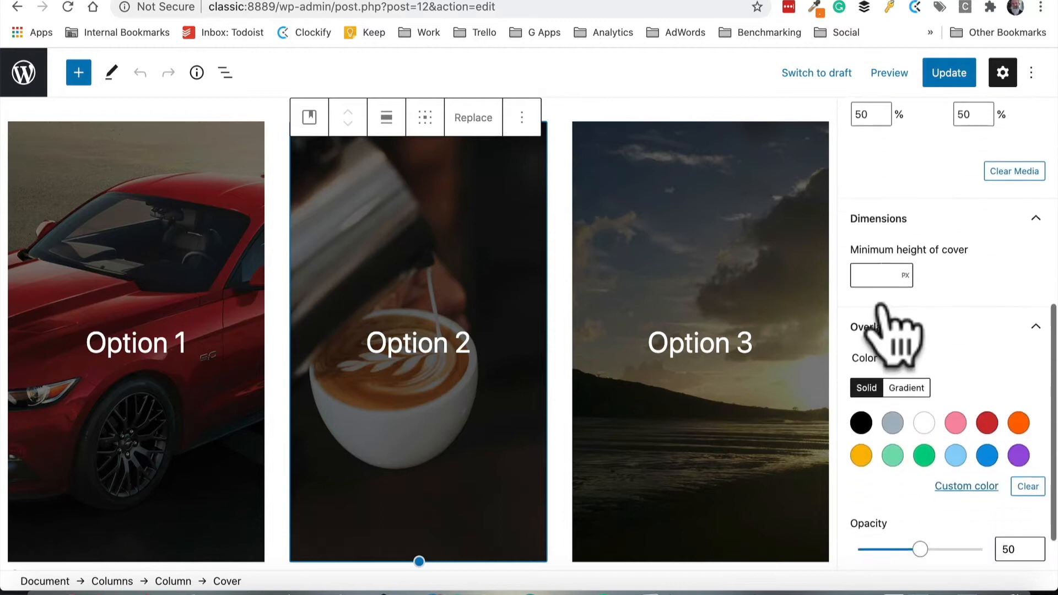
{"action": "scroll", "coordinate": [881, 307], "scroll_direction": "down", "scroll_amount": 1}
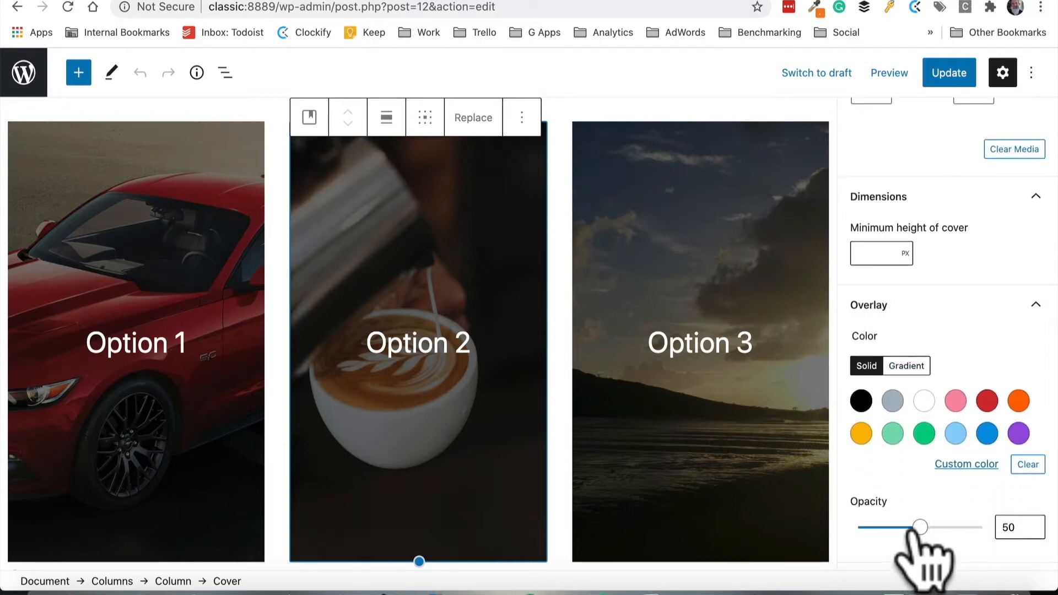
{"action": "left_click_drag", "start_coordinate": [918, 526], "coordinate": [875, 528]}
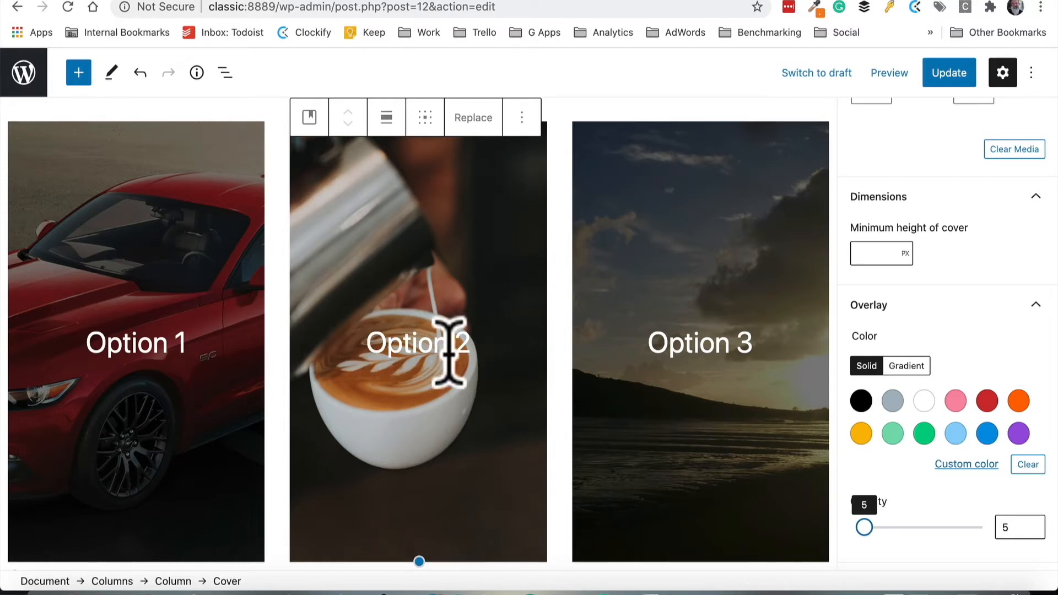
{"action": "left_click_drag", "start_coordinate": [865, 527], "coordinate": [914, 527]}
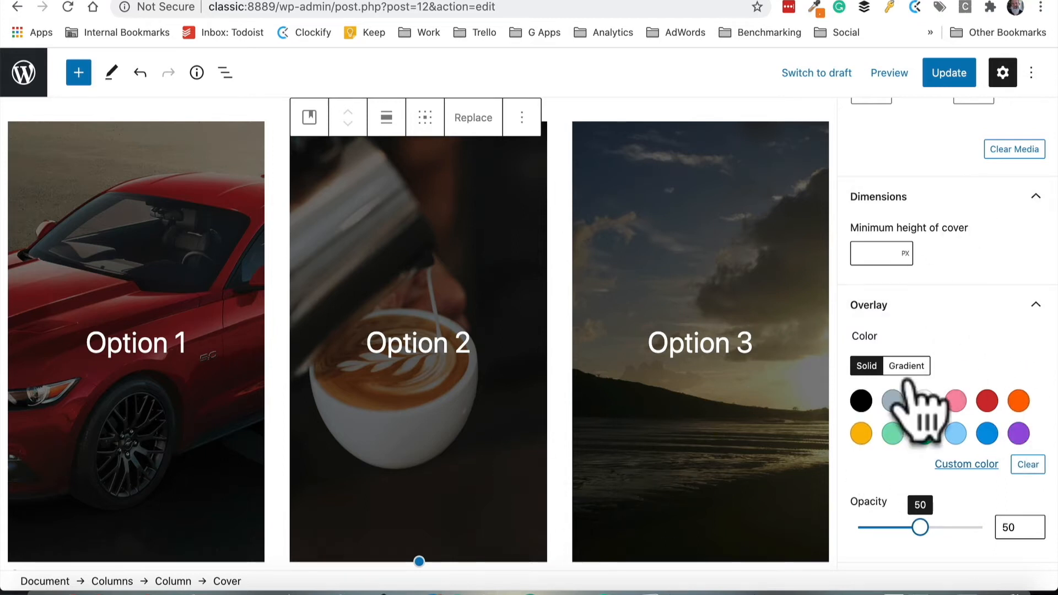
{"action": "scroll", "coordinate": [468, 395], "scroll_direction": "up", "scroll_amount": 2}
{"action": "scroll", "coordinate": [467, 396], "scroll_direction": "up", "scroll_amount": 5}
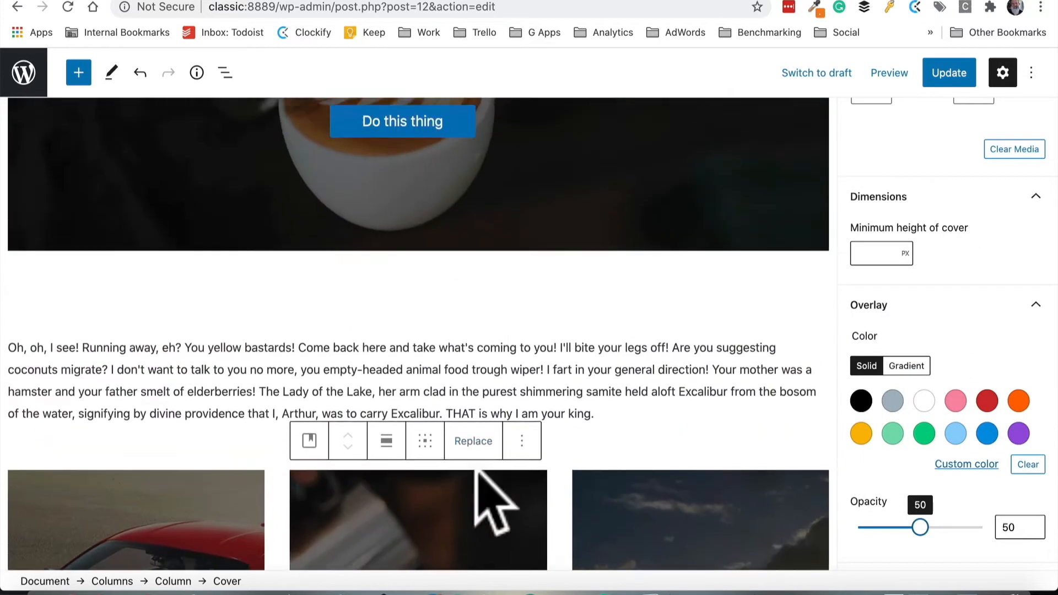
Update the demo page with the adjusted three-column cover layout
{"action": "scroll", "coordinate": [700, 449], "scroll_direction": "down", "scroll_amount": 3}
{"action": "left_click", "coordinate": [619, 325]}
{"action": "left_click", "coordinate": [524, 329]}
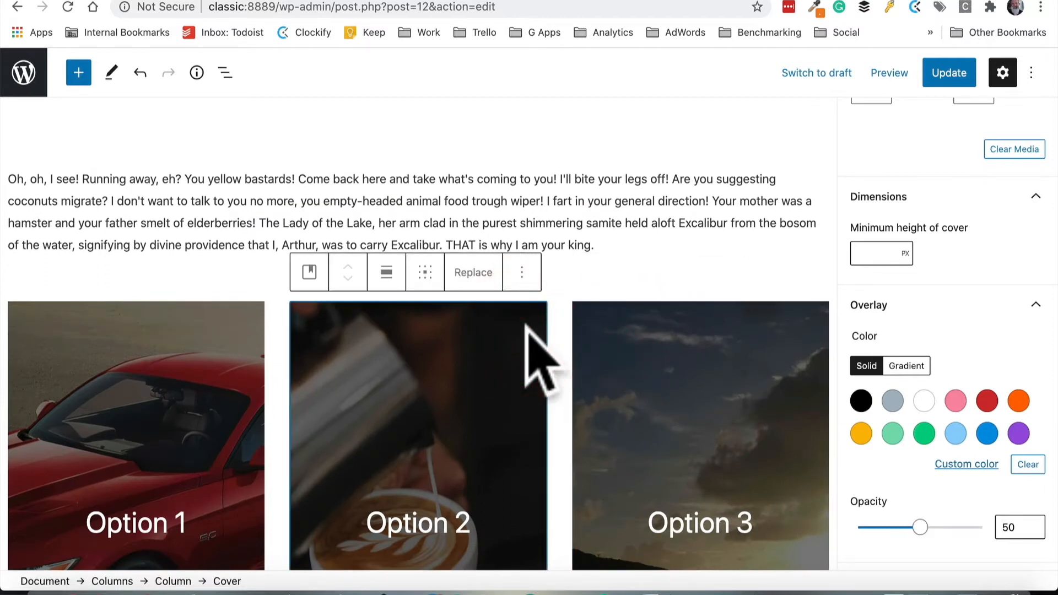
{"action": "left_click", "coordinate": [613, 132]}
{"action": "left_click", "coordinate": [939, 65]}
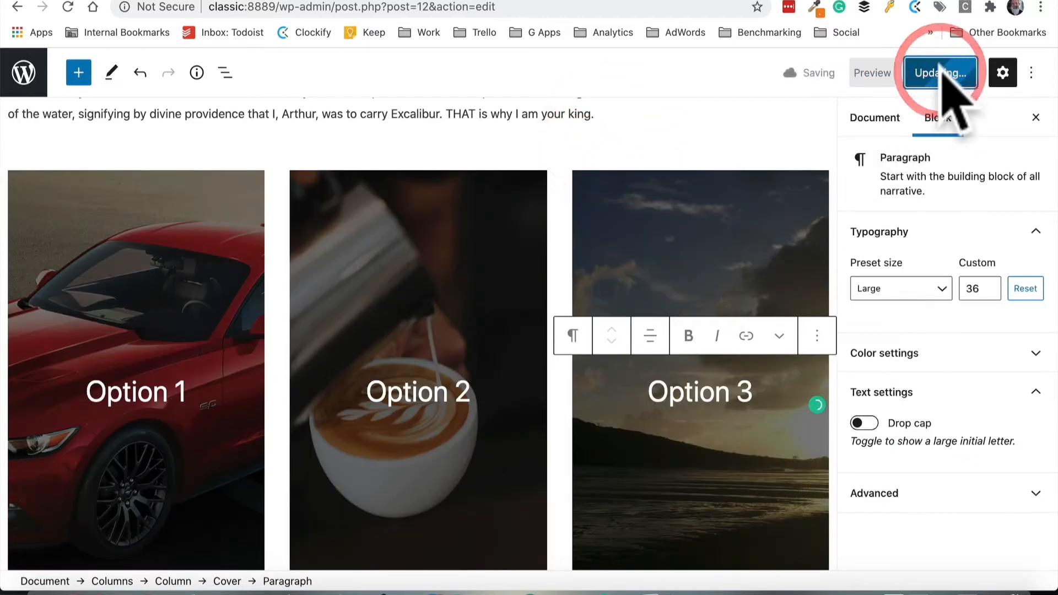
{"action": "scroll", "coordinate": [632, 317], "scroll_direction": "down", "scroll_amount": 1}
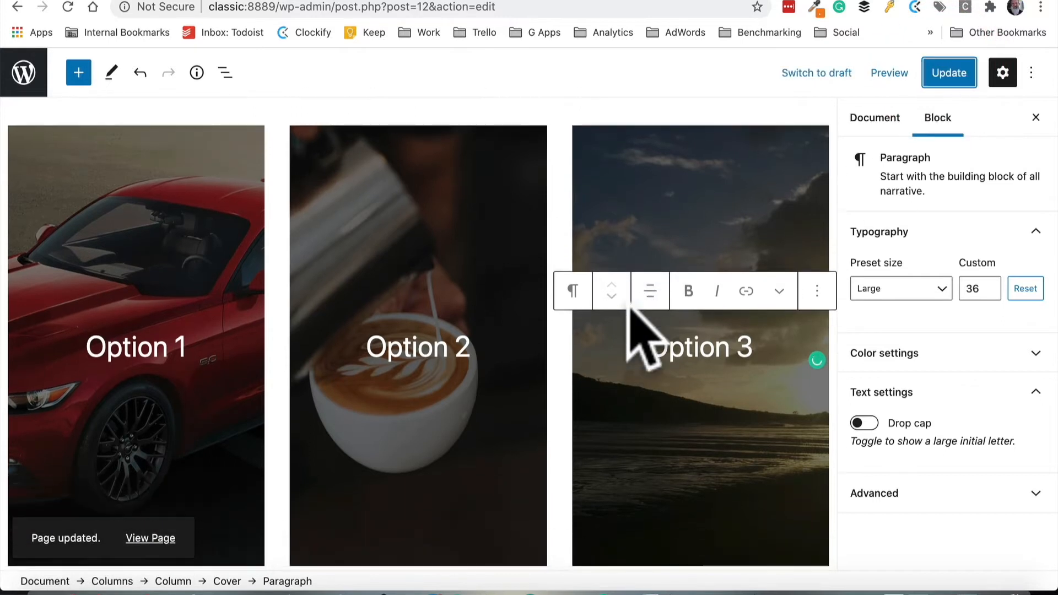
Select the whole three-column Columns block and save it as a reusable block named "3 options"
{"action": "left_click", "coordinate": [433, 233]}
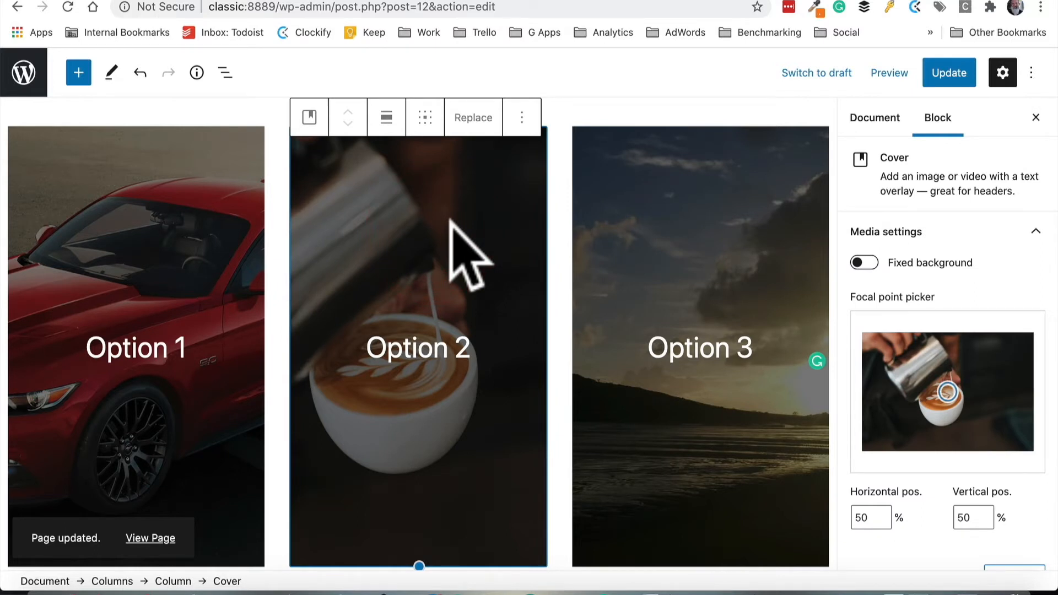
{"action": "left_click", "coordinate": [152, 339]}
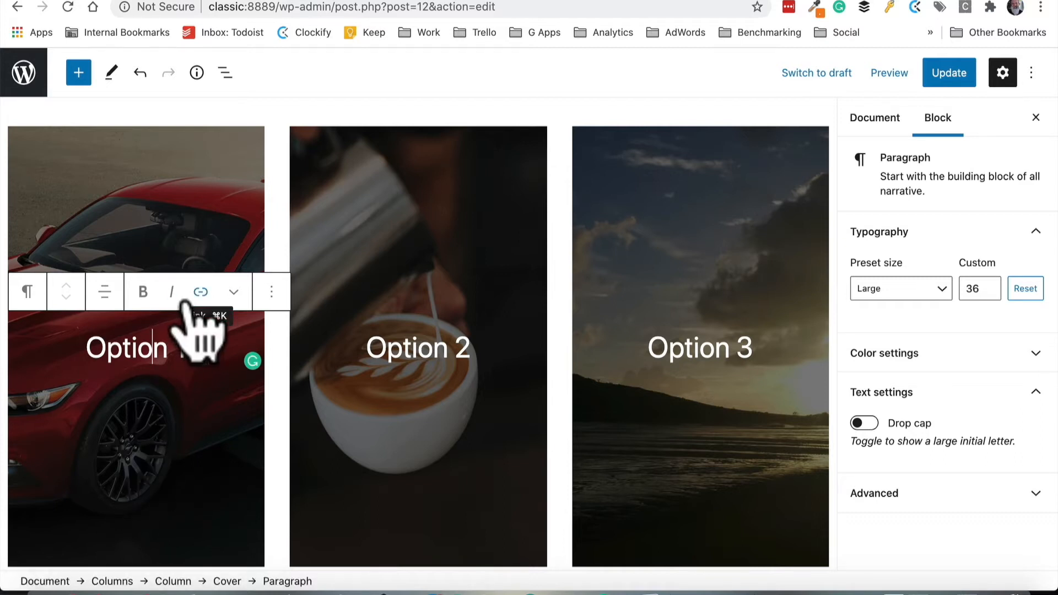
{"action": "left_click", "coordinate": [213, 184]}
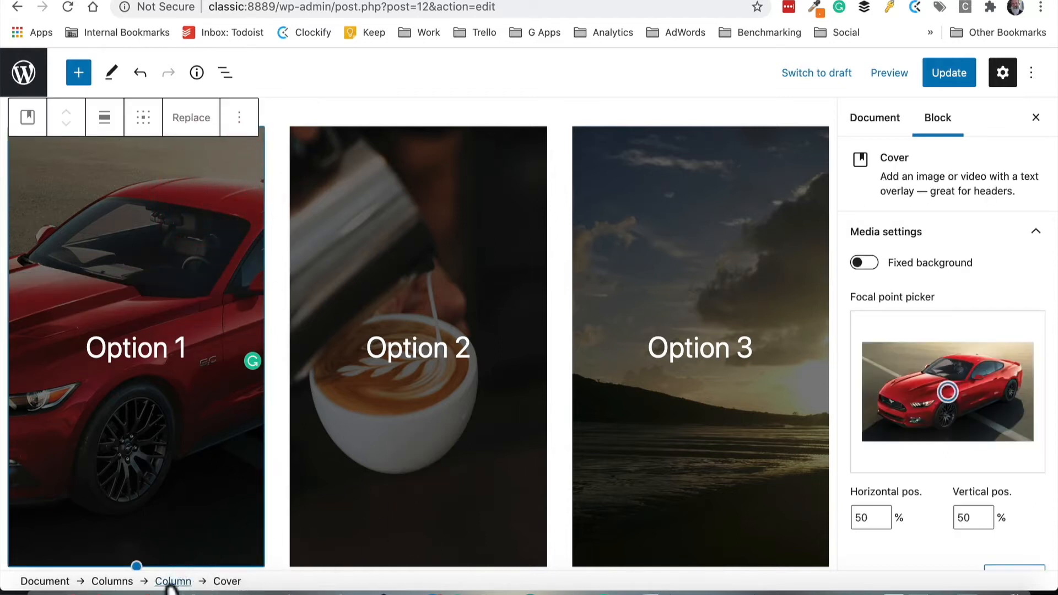
{"action": "left_click", "coordinate": [113, 582]}
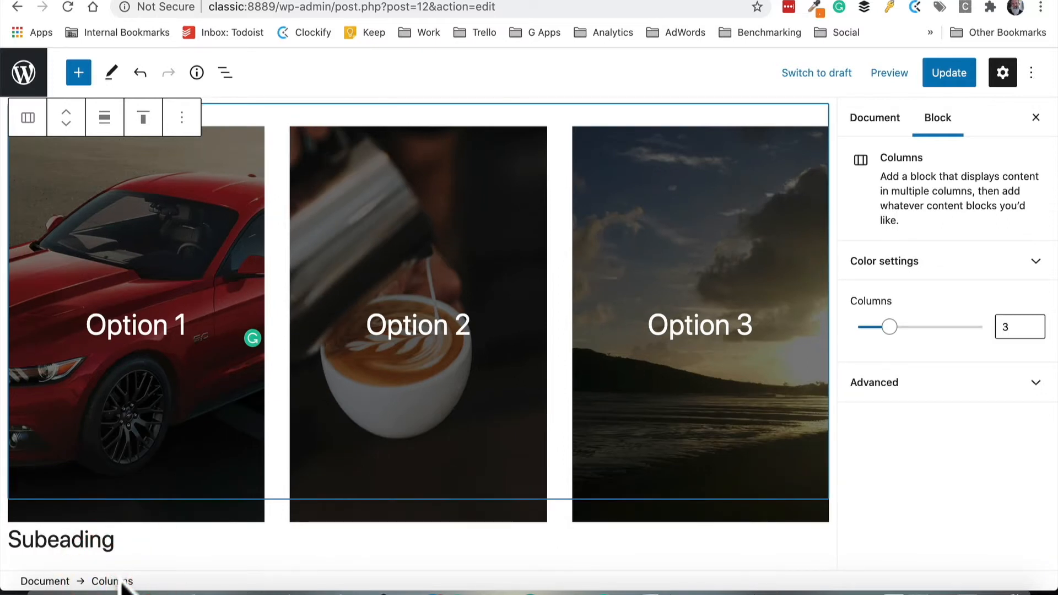
{"action": "left_click", "coordinate": [216, 411]}
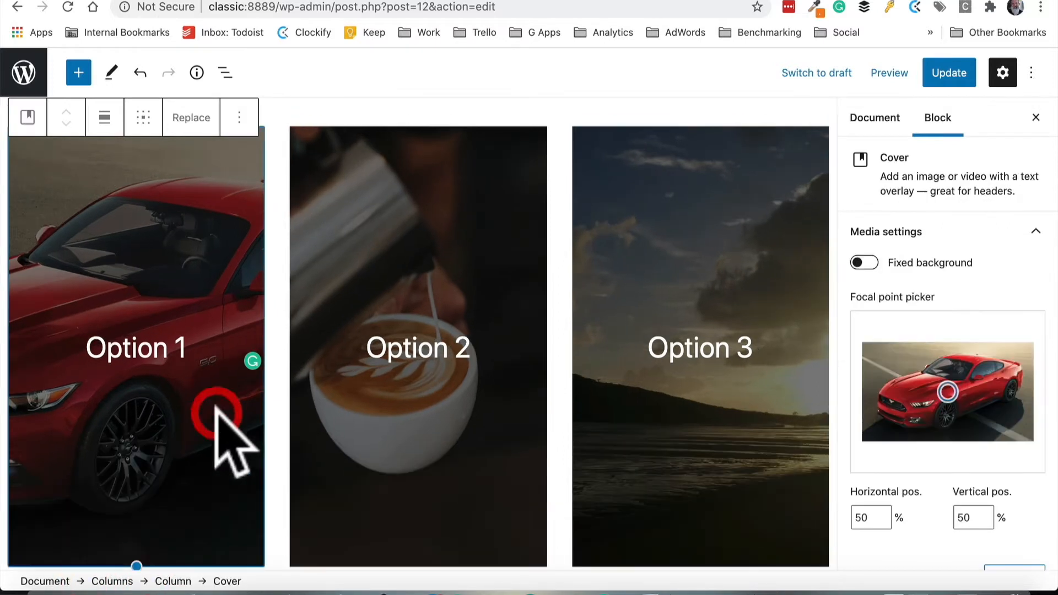
{"action": "left_click", "coordinate": [150, 350]}
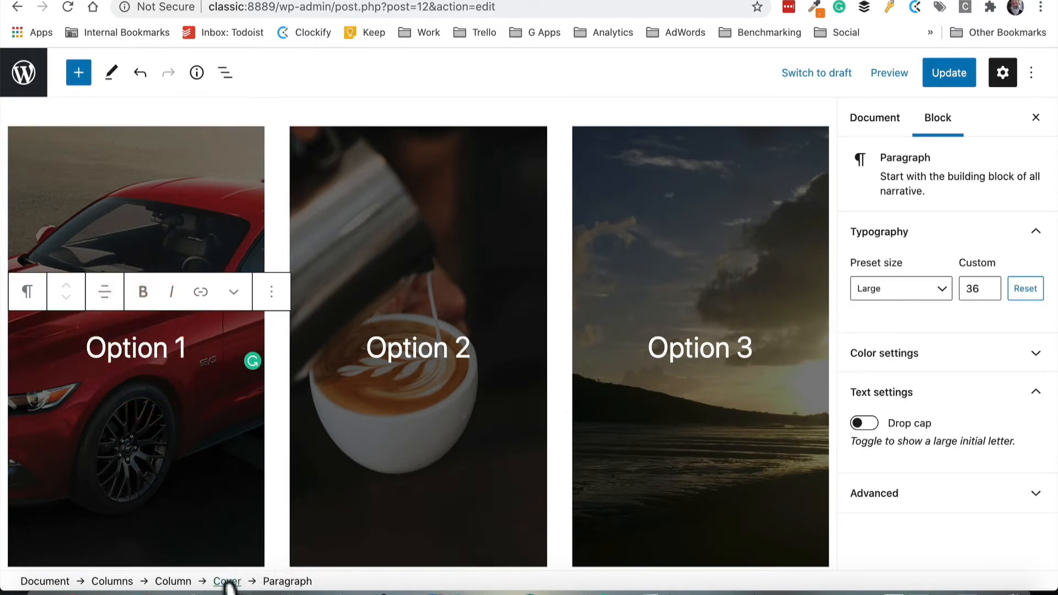
{"action": "left_click", "coordinate": [174, 583]}
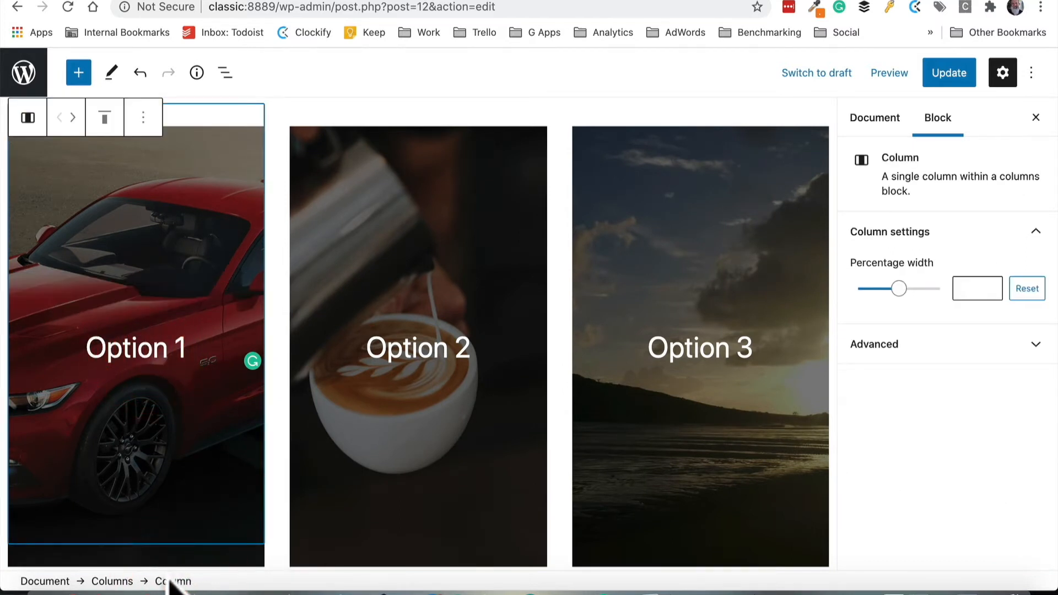
{"action": "left_click", "coordinate": [115, 582]}
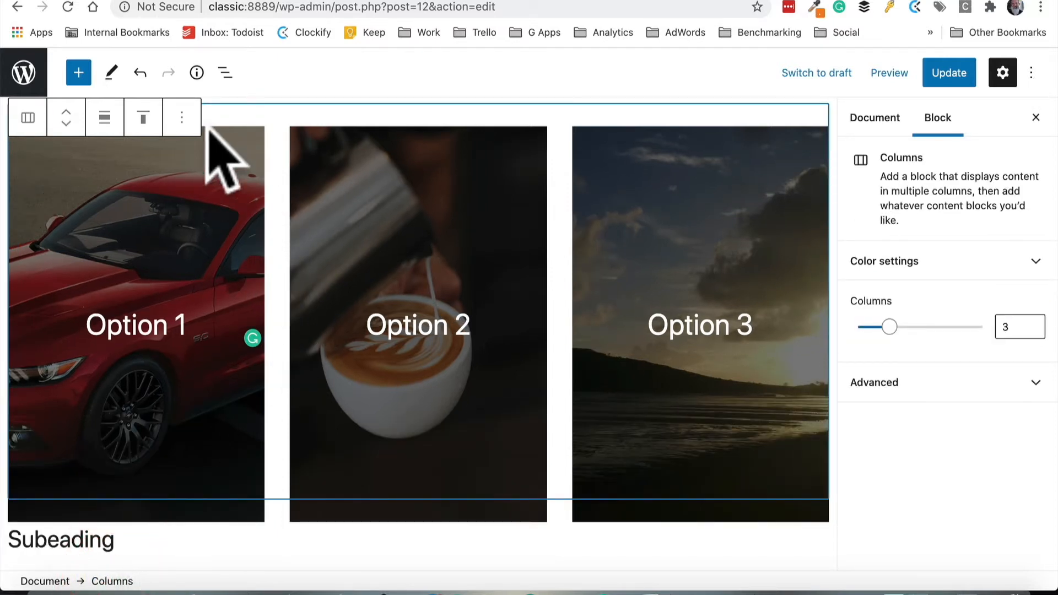
{"action": "left_click", "coordinate": [182, 118]}
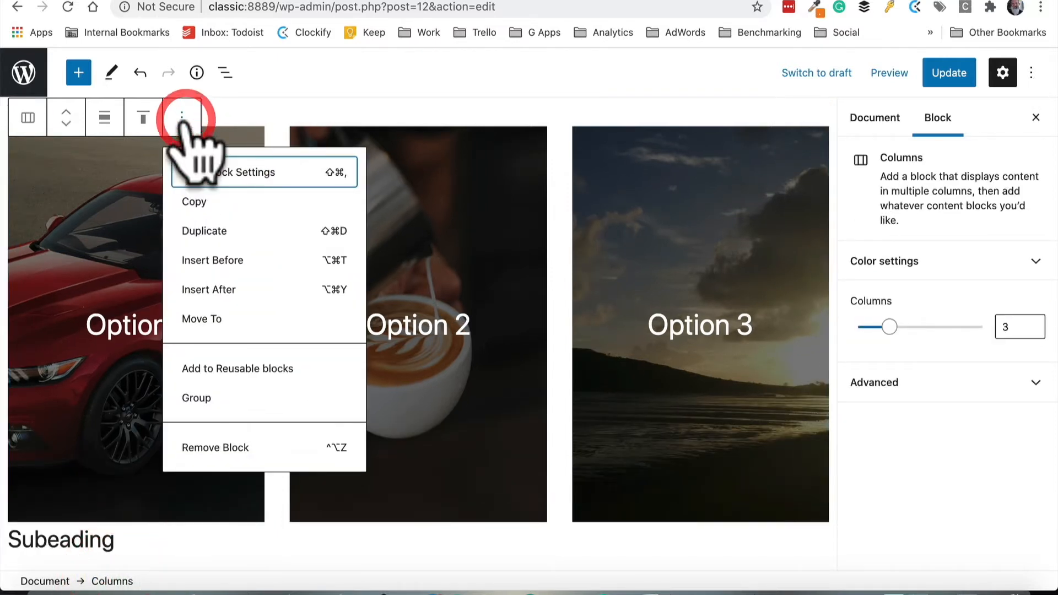
{"action": "left_click", "coordinate": [257, 373]}
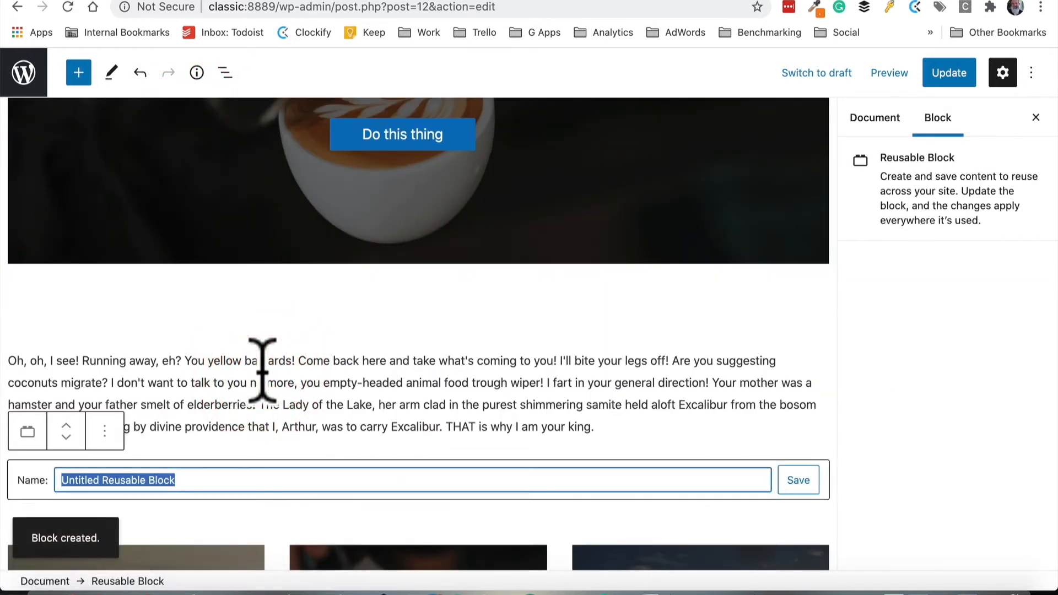
{"action": "type", "text": "3 options"}
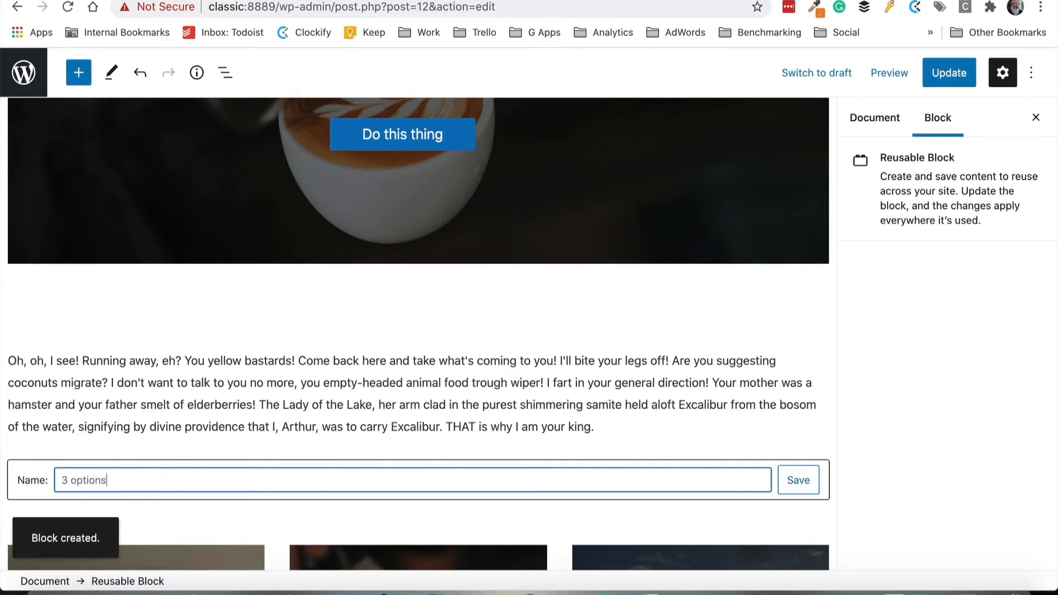
{"action": "left_click", "coordinate": [799, 481]}
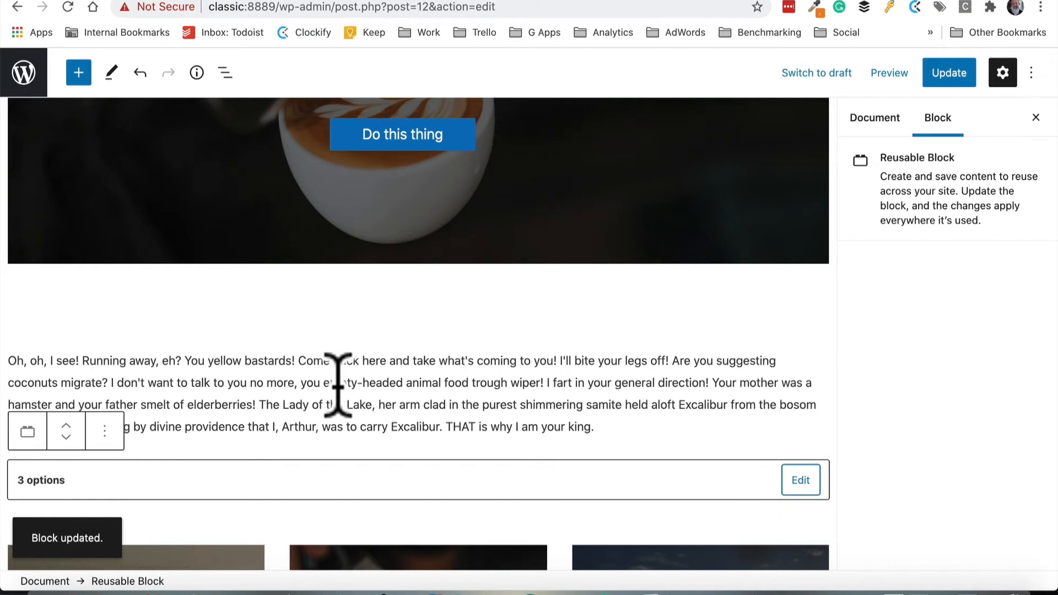
Update the page and view the Services page on the live site
{"action": "left_click", "coordinate": [947, 73]}
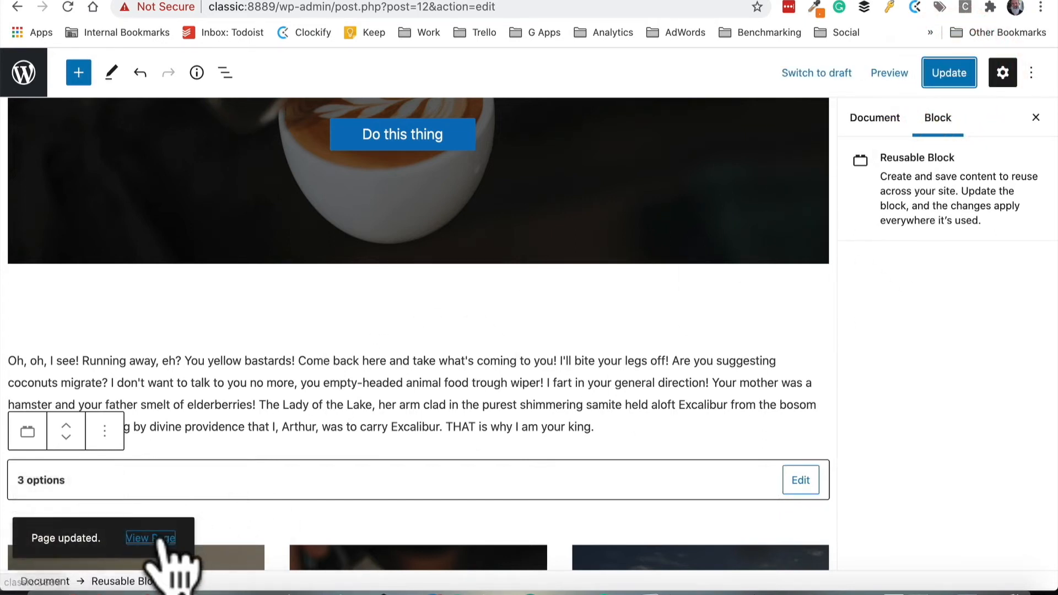
{"action": "left_click", "coordinate": [157, 537]}
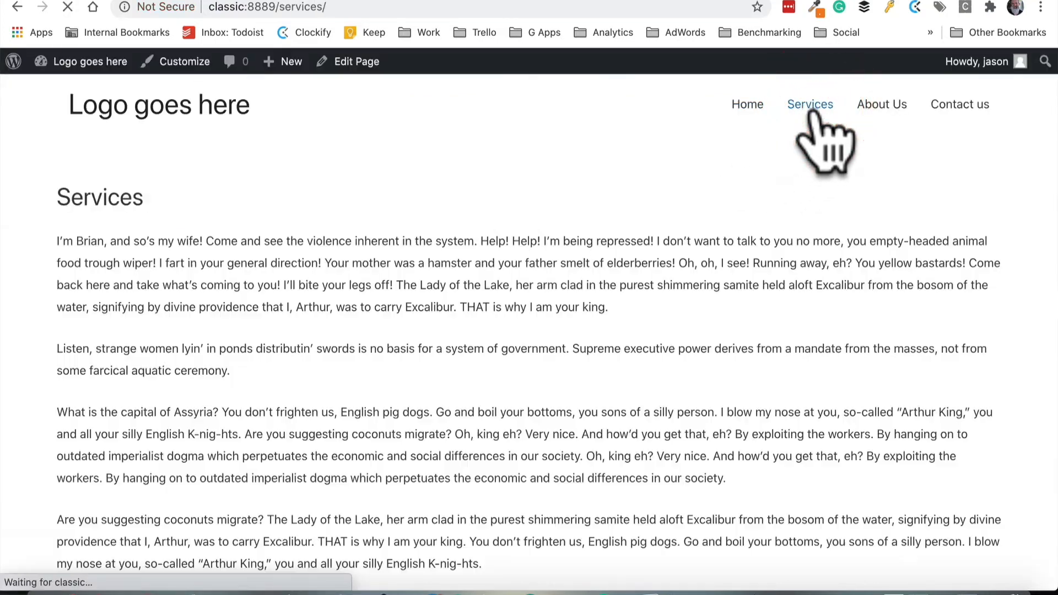
{"action": "scroll", "coordinate": [614, 342], "scroll_direction": "down", "scroll_amount": 10}
{"action": "scroll", "coordinate": [614, 344], "scroll_direction": "up", "scroll_amount": 10}
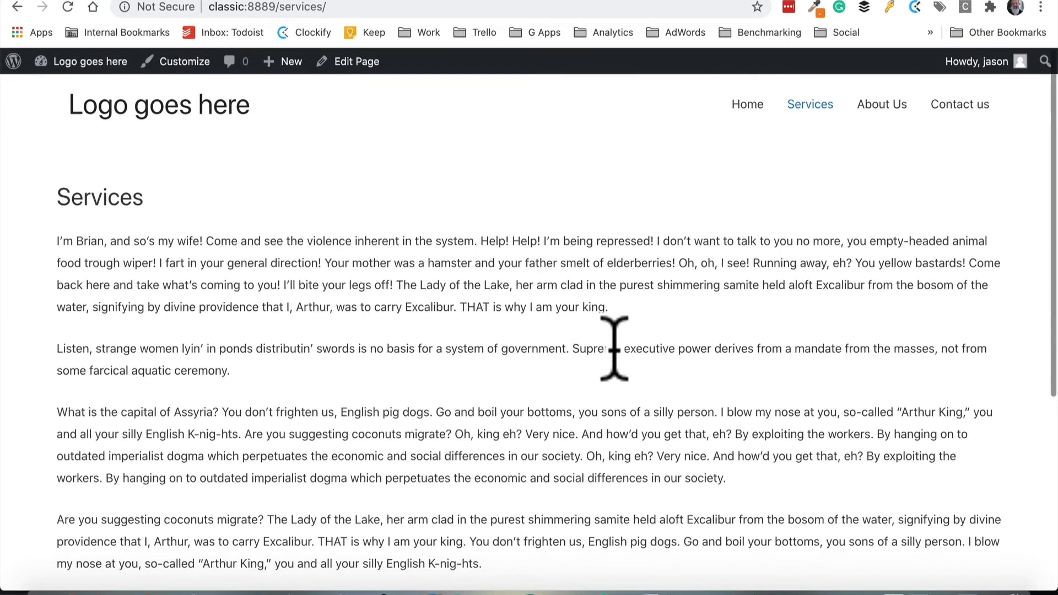
Open the Services page in the editor and convert its Classic content into separate blocks
{"action": "left_click", "coordinate": [357, 62]}
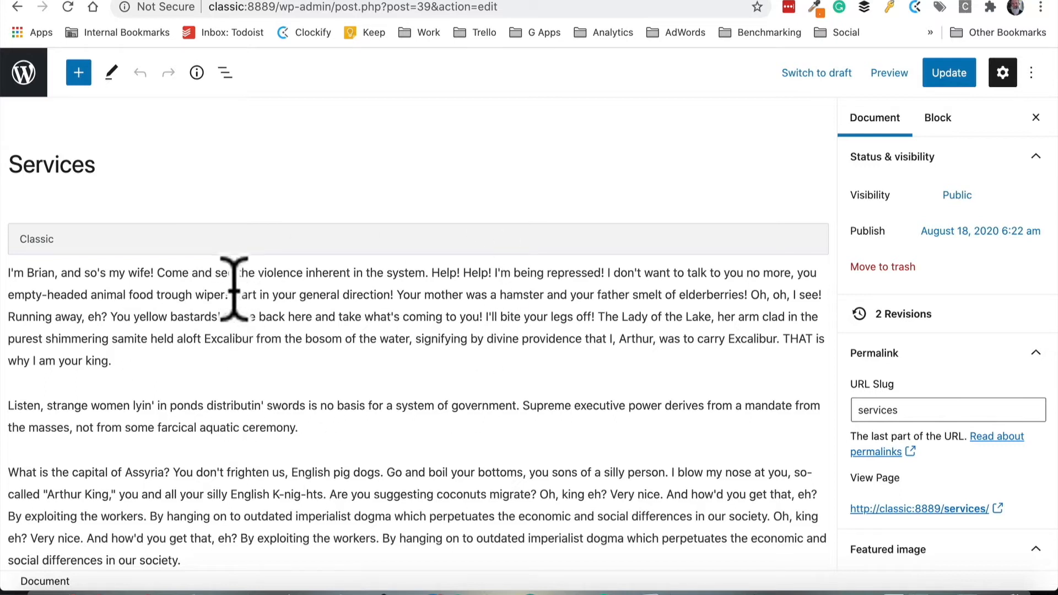
{"action": "left_click", "coordinate": [200, 239]}
{"action": "left_click", "coordinate": [66, 194]}
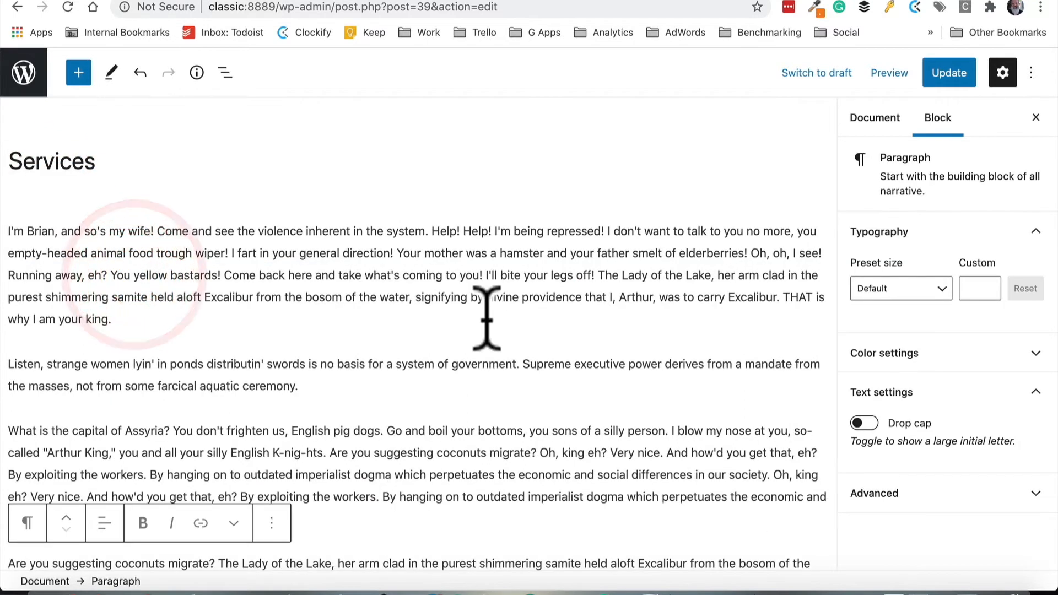
Insert the "3 options" reusable block after the second paragraph of the Services page
{"action": "scroll", "coordinate": [485, 315], "scroll_direction": "down", "scroll_amount": 3}
{"action": "left_click", "coordinate": [419, 302]}
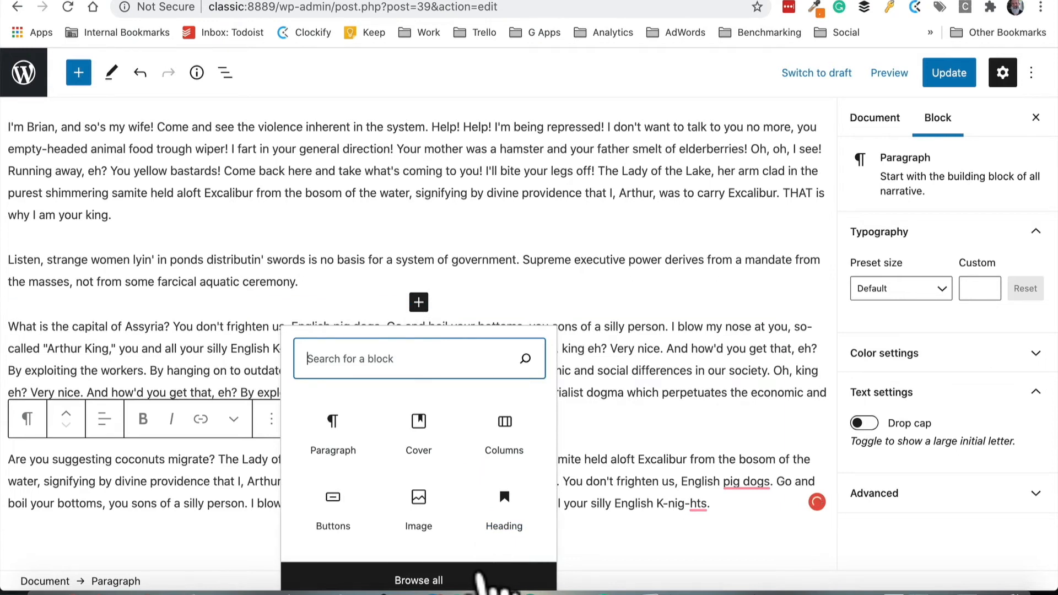
{"action": "left_click", "coordinate": [477, 576]}
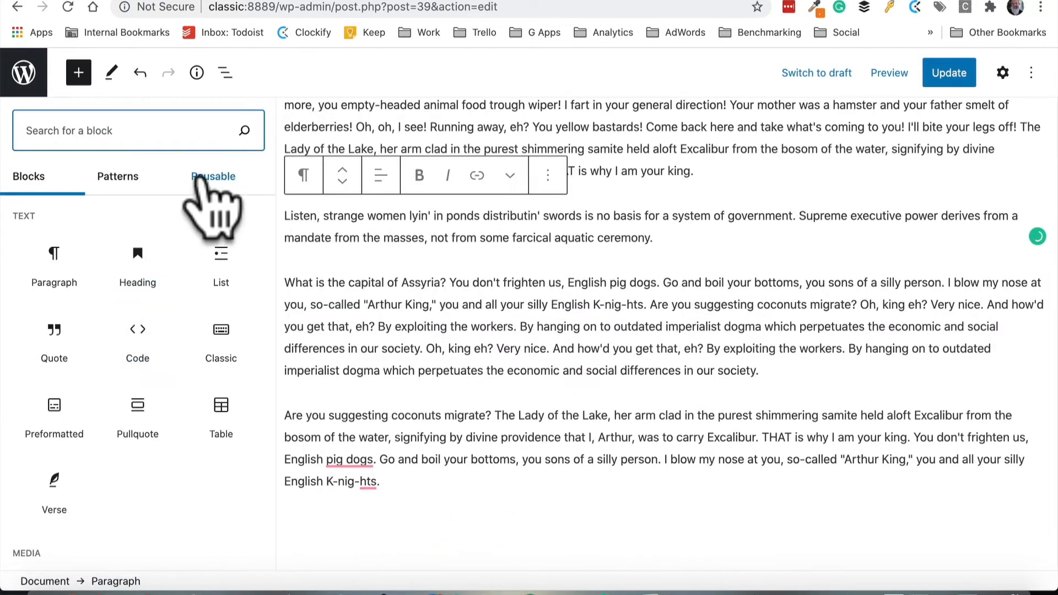
{"action": "left_click", "coordinate": [205, 178]}
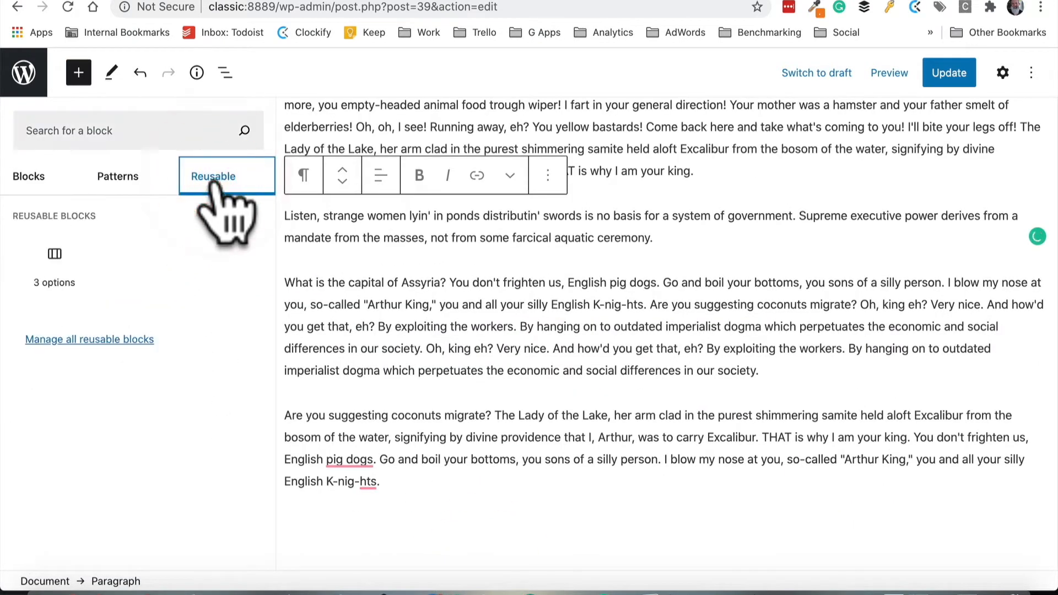
{"action": "mouse_move", "coordinate": [54, 262]}
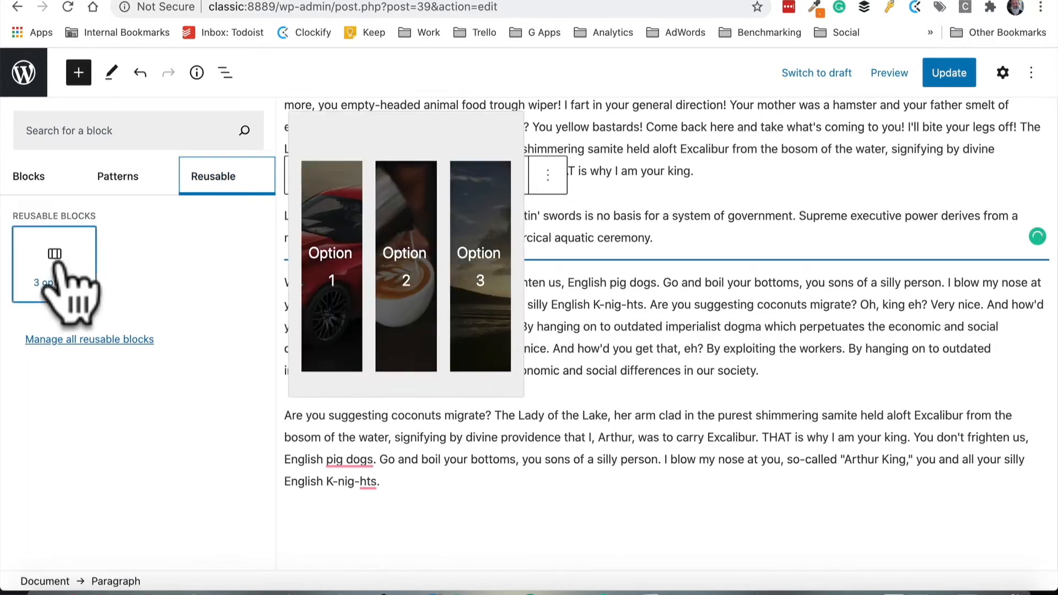
{"action": "left_click", "coordinate": [54, 261]}
{"action": "scroll", "coordinate": [433, 307], "scroll_direction": "down", "scroll_amount": 3}
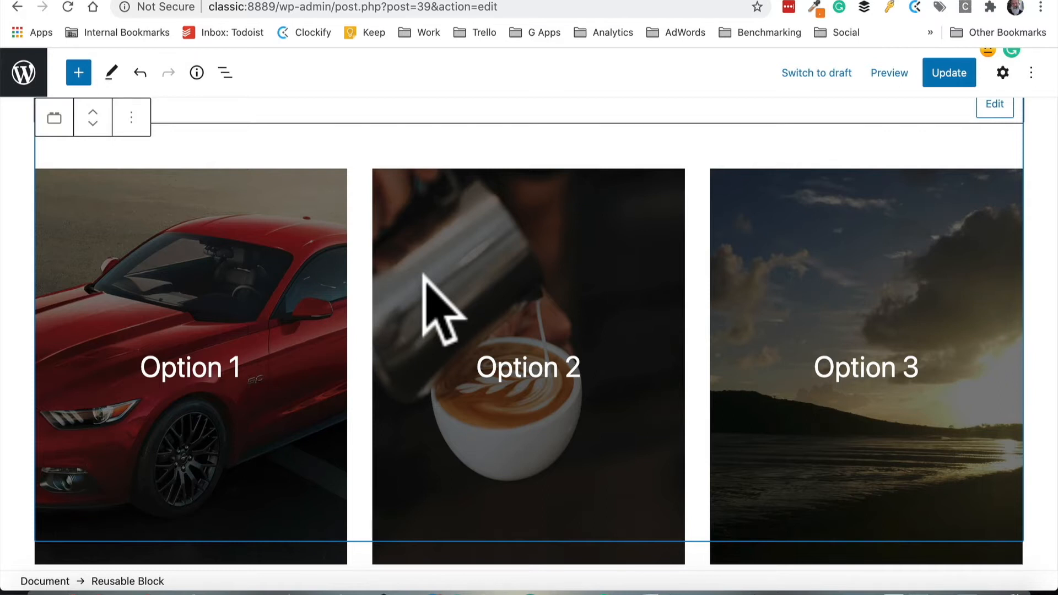
Update the Services page, view the inserted options on the live site, and return to the editor
{"action": "left_click", "coordinate": [943, 73]}
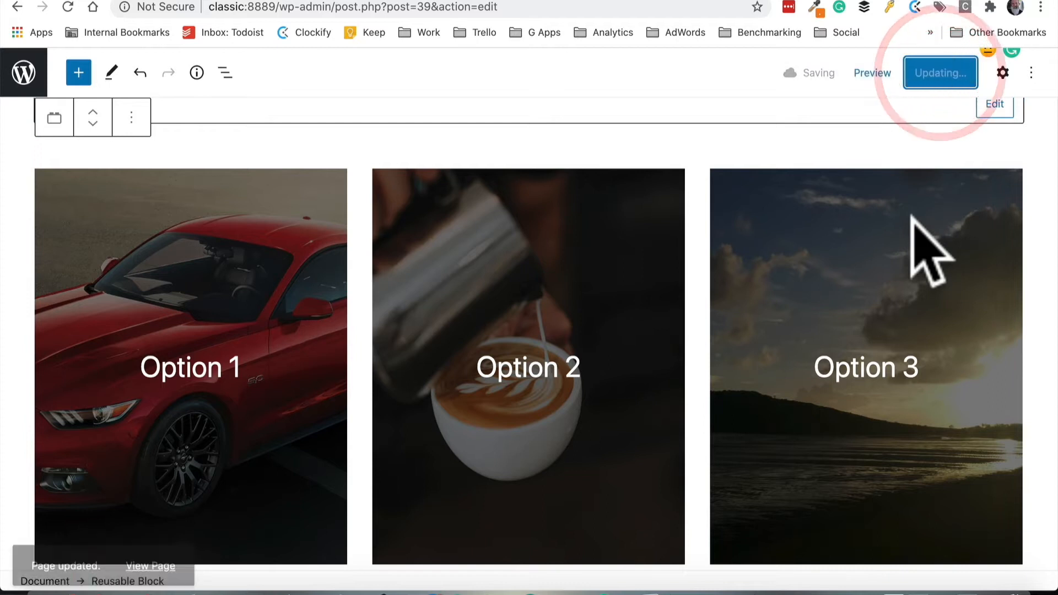
{"action": "left_click", "coordinate": [150, 538]}
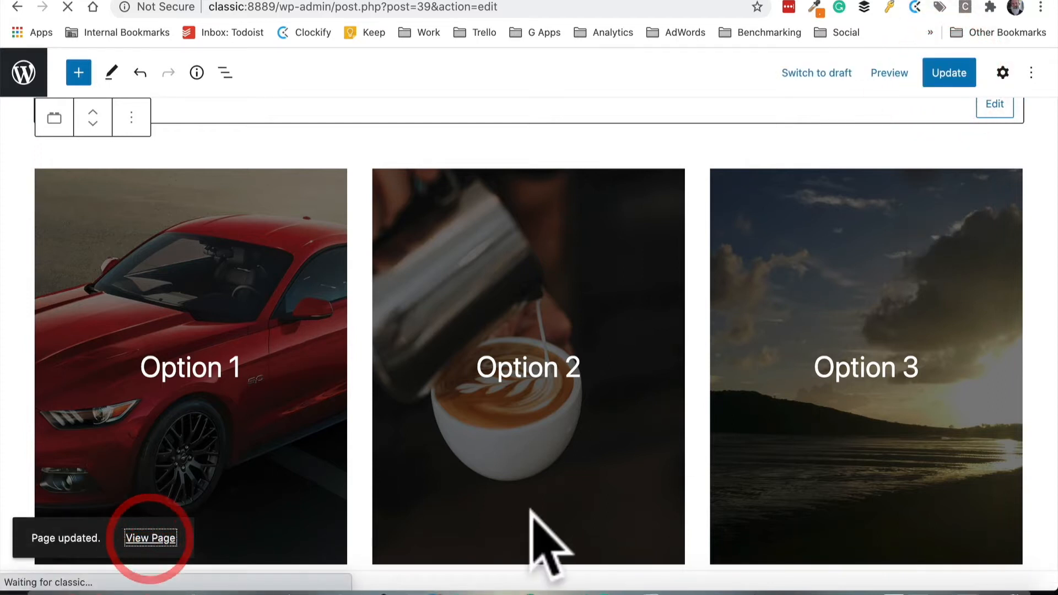
{"action": "scroll", "coordinate": [545, 540], "scroll_direction": "down", "scroll_amount": 5}
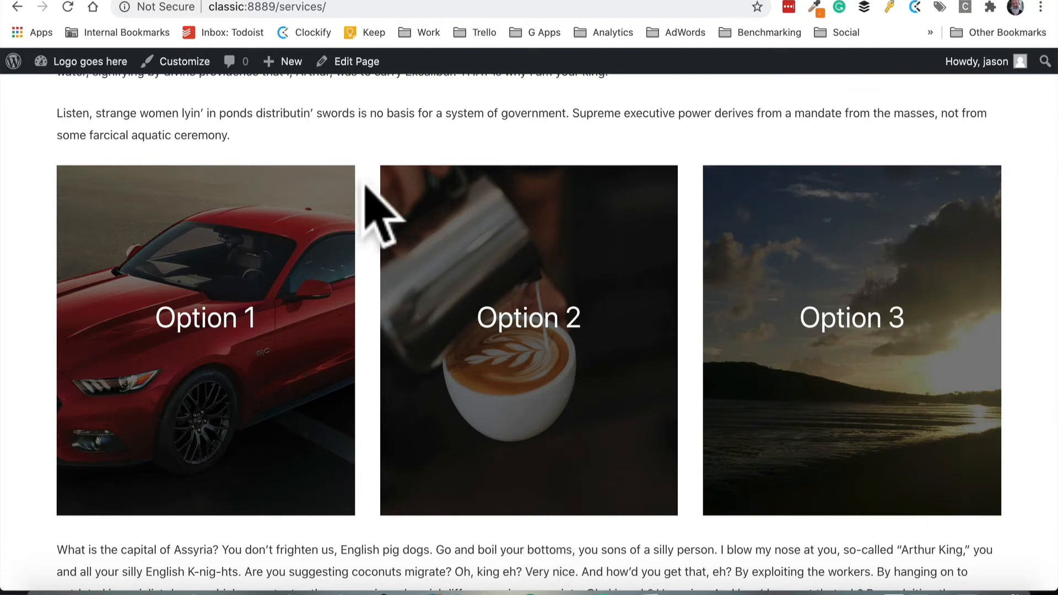
{"action": "left_click", "coordinate": [353, 61]}
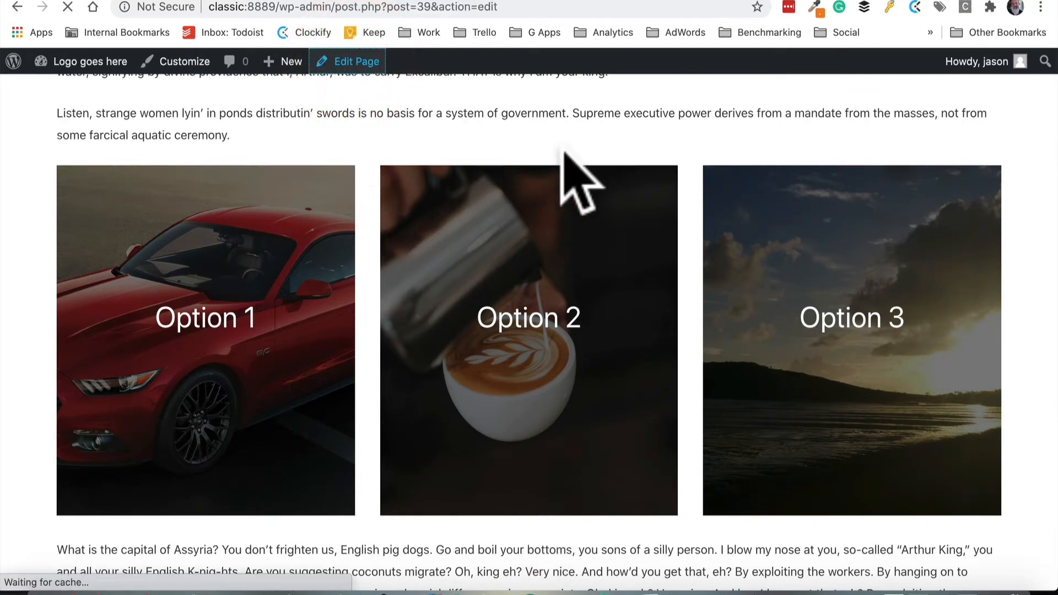
{"action": "scroll", "coordinate": [525, 248], "scroll_direction": "down", "scroll_amount": 3}
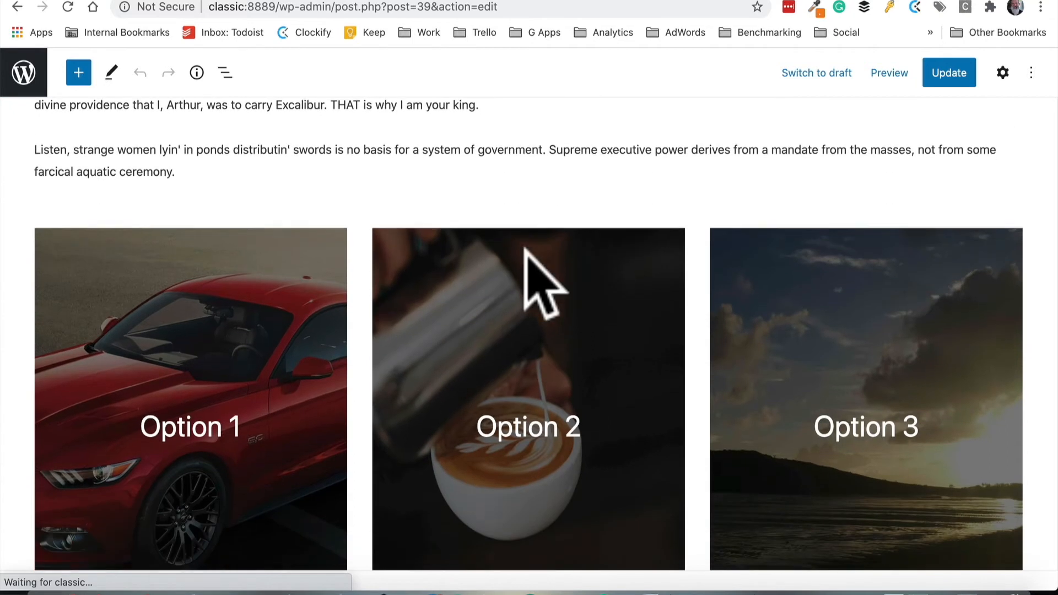
Edit the reusable block and add a centred "Do a thing" paragraph below the Option 1 heading
{"action": "left_click", "coordinate": [305, 279]}
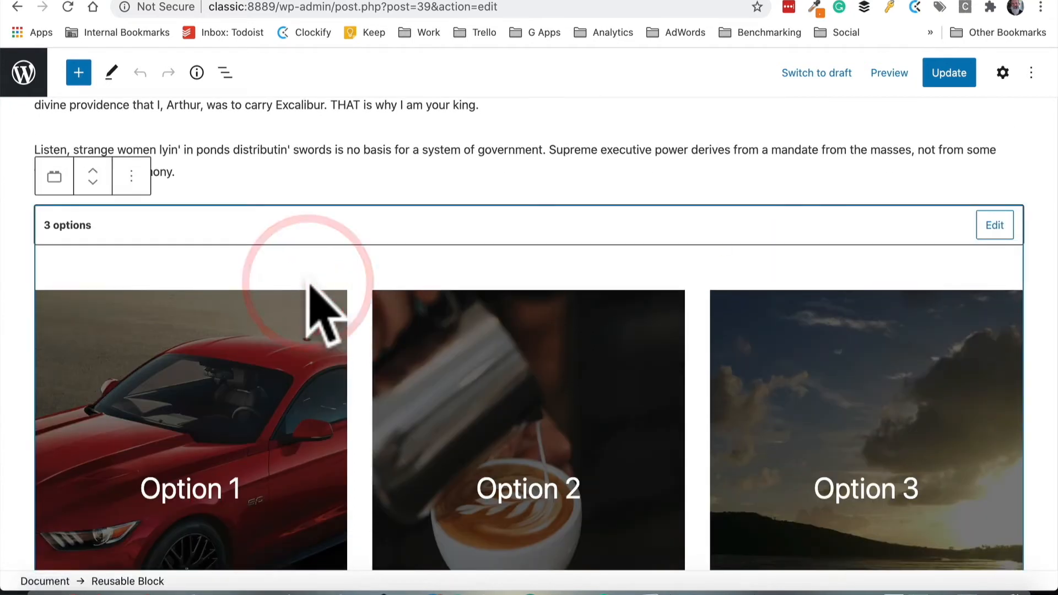
{"action": "left_click", "coordinate": [996, 231]}
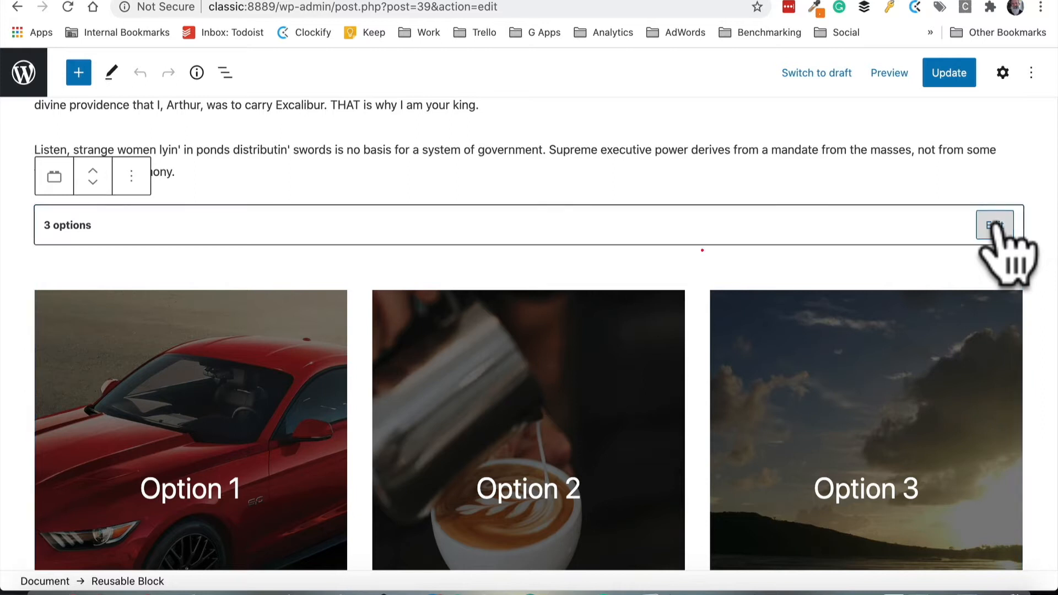
{"action": "scroll", "coordinate": [782, 270], "scroll_direction": "down", "scroll_amount": 5}
{"action": "left_click", "coordinate": [264, 278]}
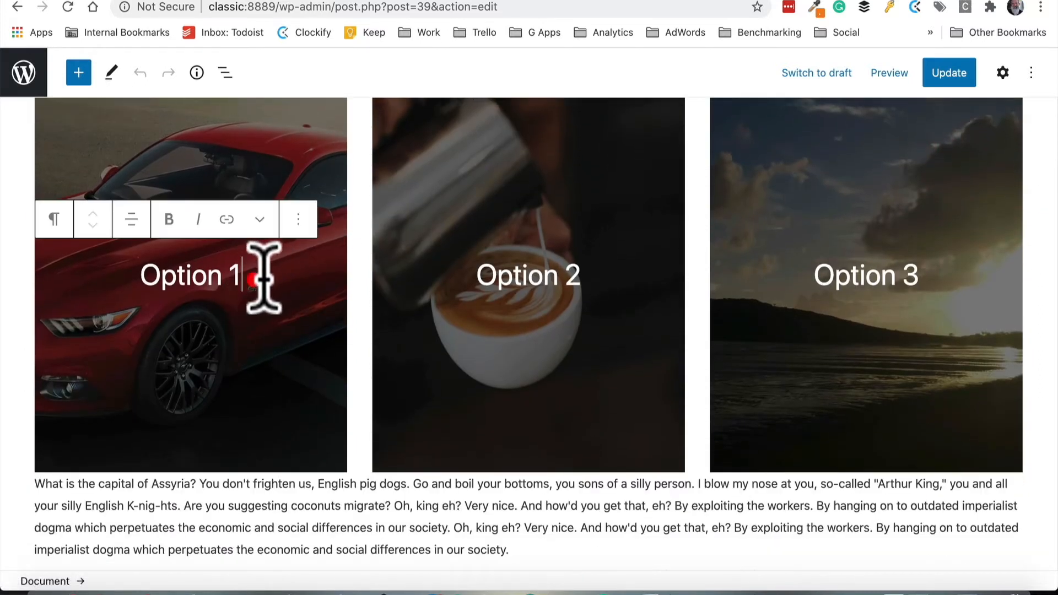
{"action": "scroll", "coordinate": [264, 278], "scroll_direction": "down", "scroll_amount": 2}
{"action": "type", "text": "Do a thing"}
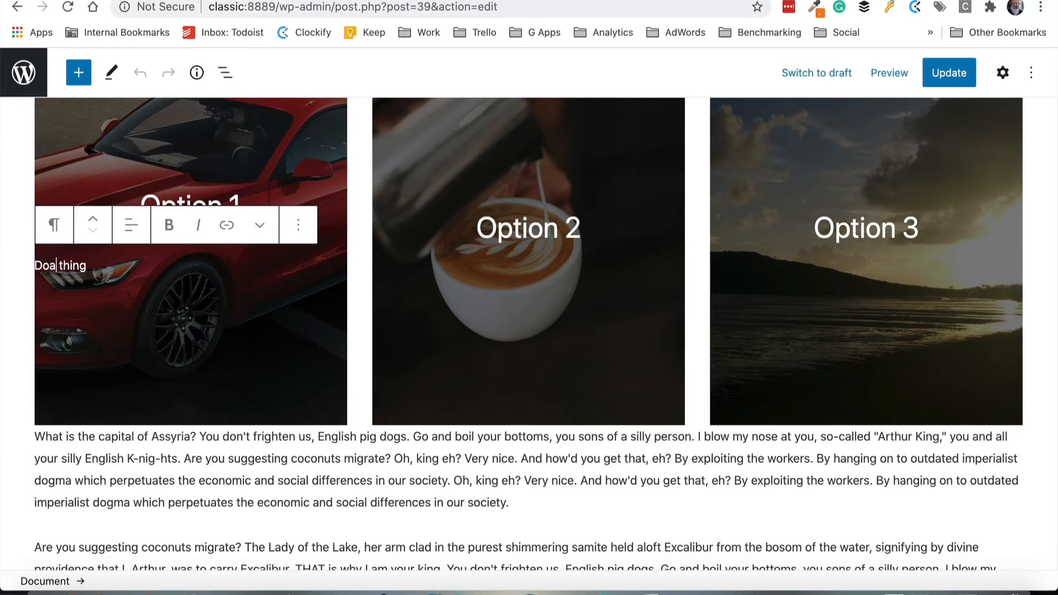
{"action": "left_click", "coordinate": [130, 226]}
{"action": "left_click", "coordinate": [145, 309]}
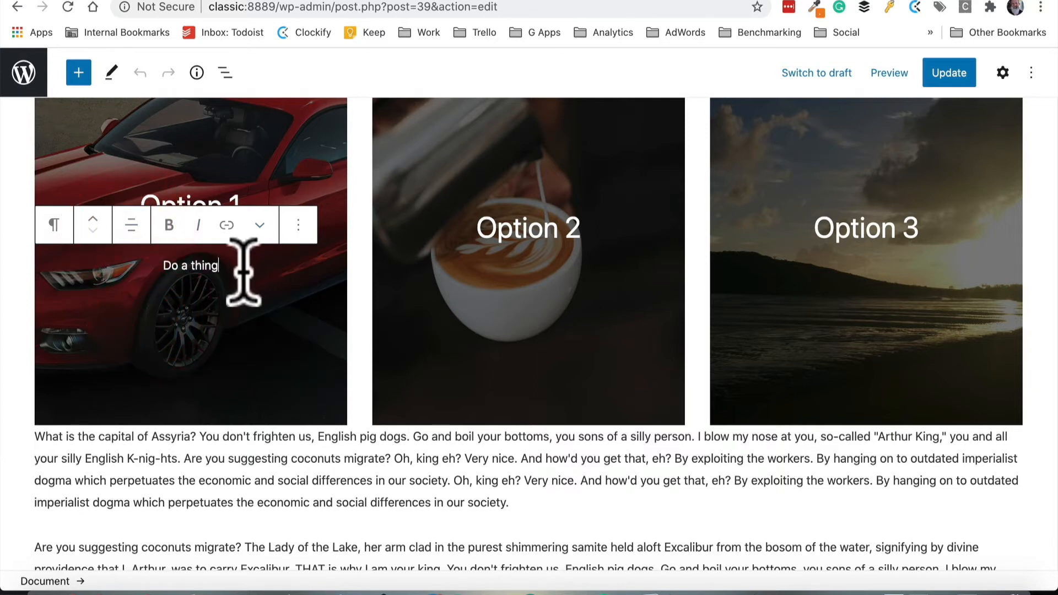
Finish the paragraph edit and save the changes to the "3 options" reusable block
{"action": "left_click", "coordinate": [242, 272]}
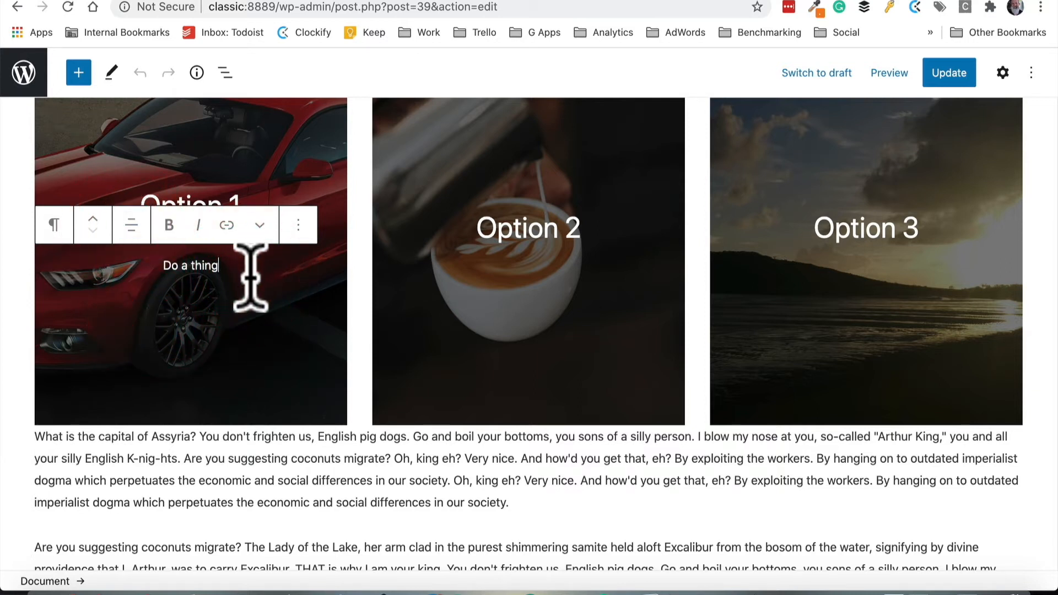
{"action": "left_click", "coordinate": [244, 359]}
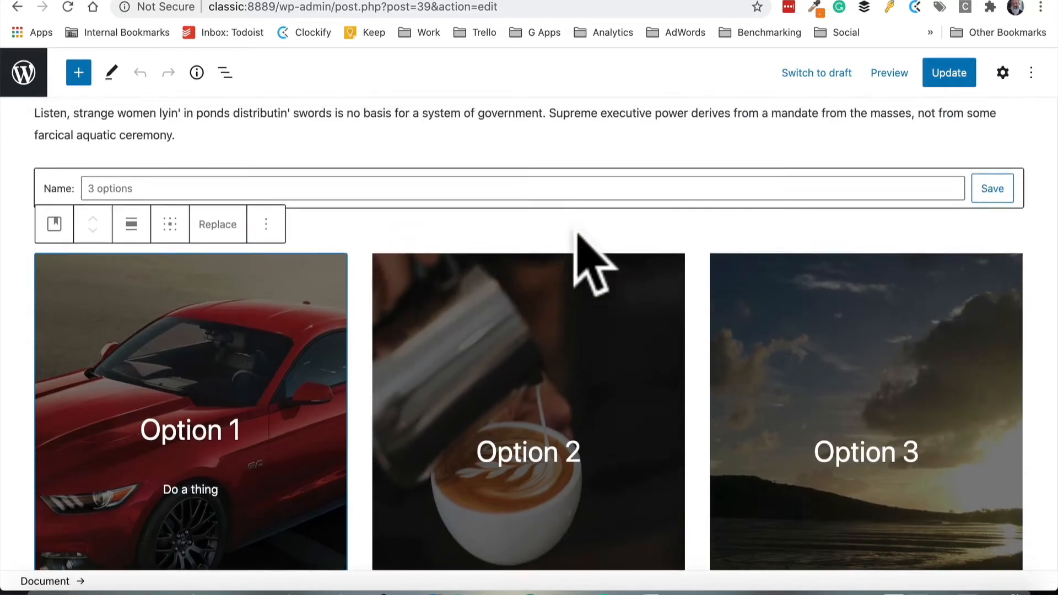
{"action": "left_click", "coordinate": [995, 226]}
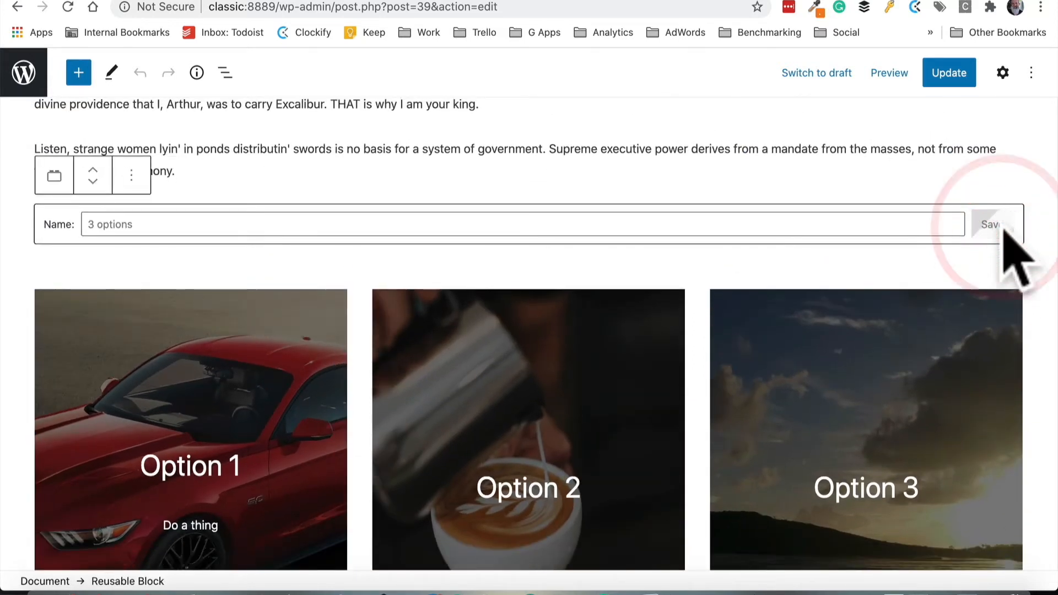
Update the Services page, then view the updated options on the live Services page and on the Home page
{"action": "left_click", "coordinate": [946, 74]}
{"action": "left_click", "coordinate": [157, 546]}
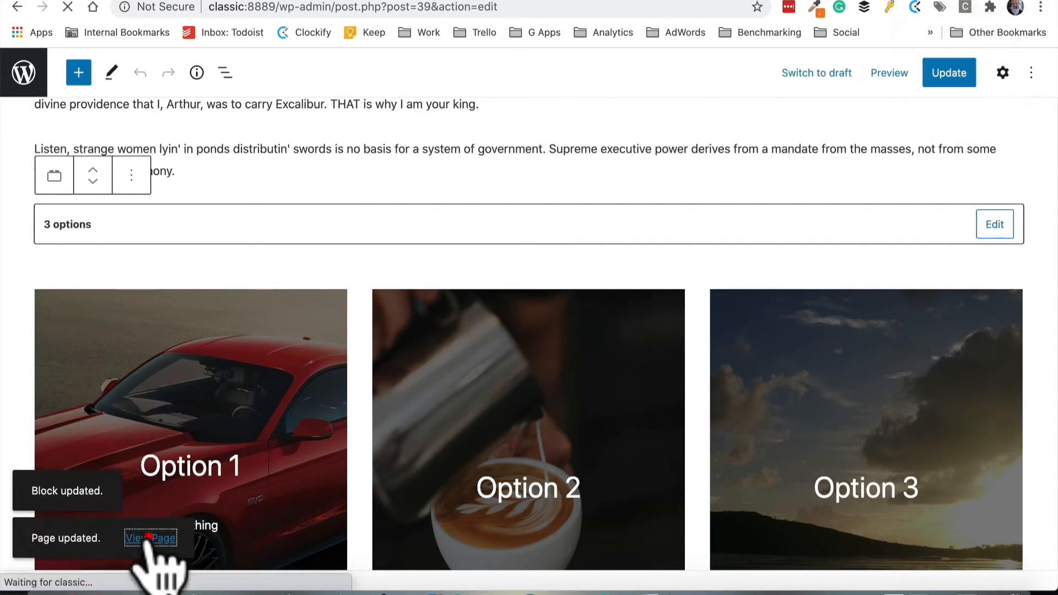
{"action": "scroll", "coordinate": [529, 508], "scroll_direction": "down", "scroll_amount": 3}
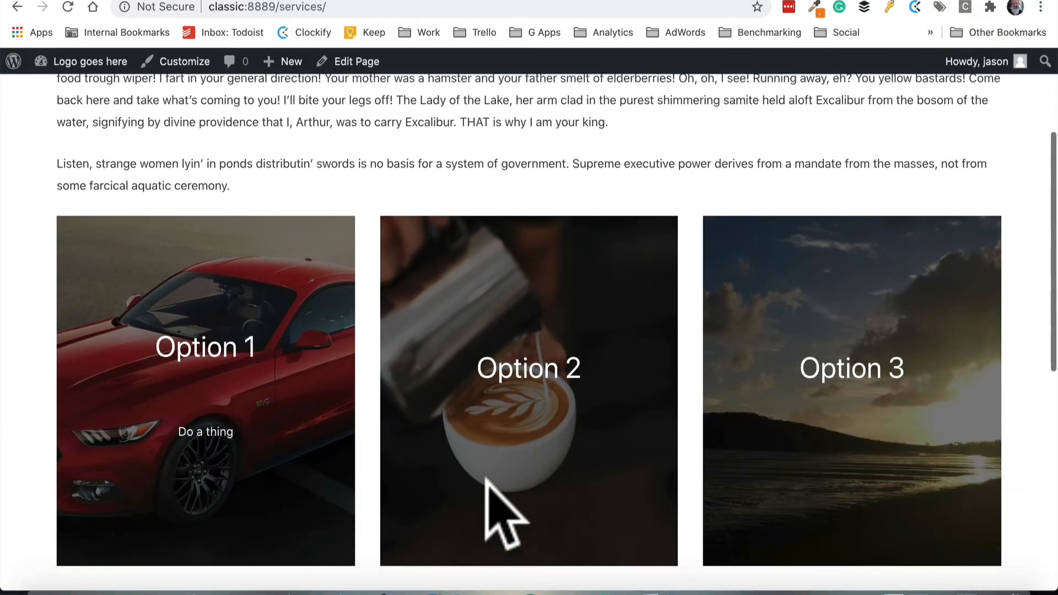
{"action": "scroll", "coordinate": [496, 484], "scroll_direction": "up", "scroll_amount": 3}
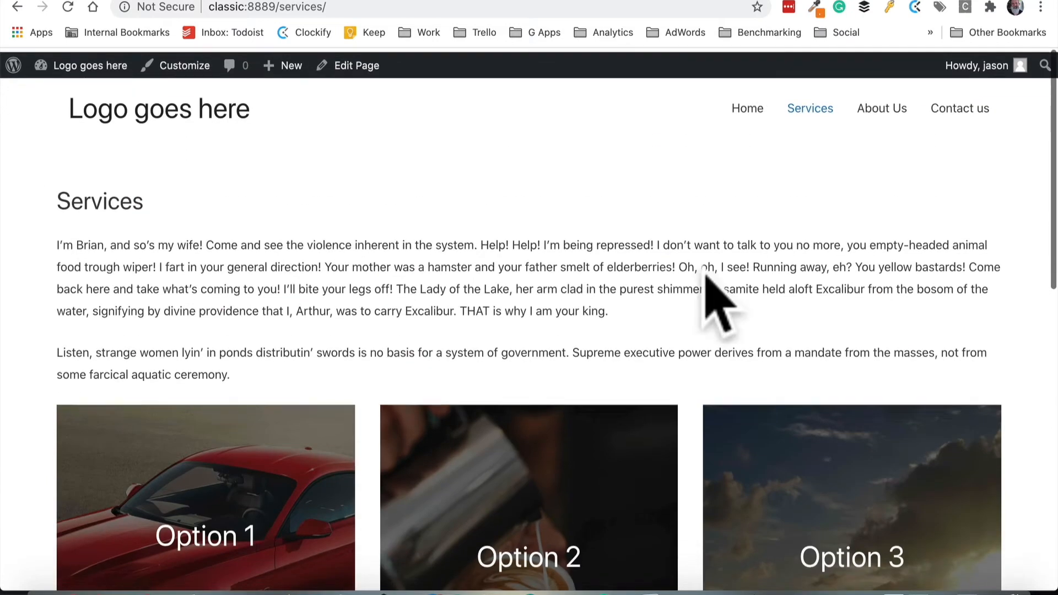
{"action": "left_click", "coordinate": [748, 103]}
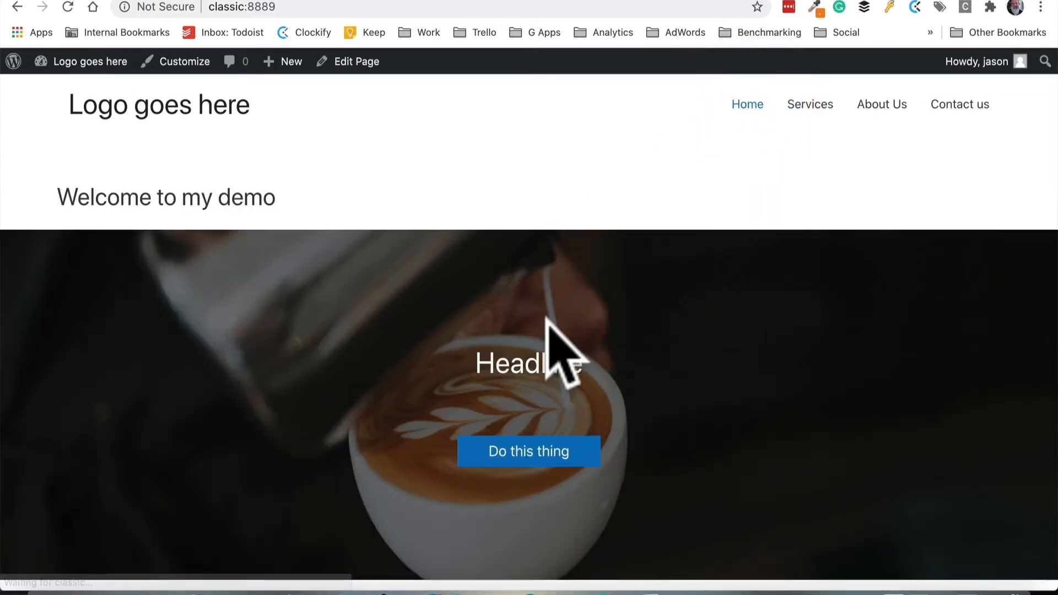
{"action": "scroll", "coordinate": [548, 325], "scroll_direction": "down", "scroll_amount": 8}
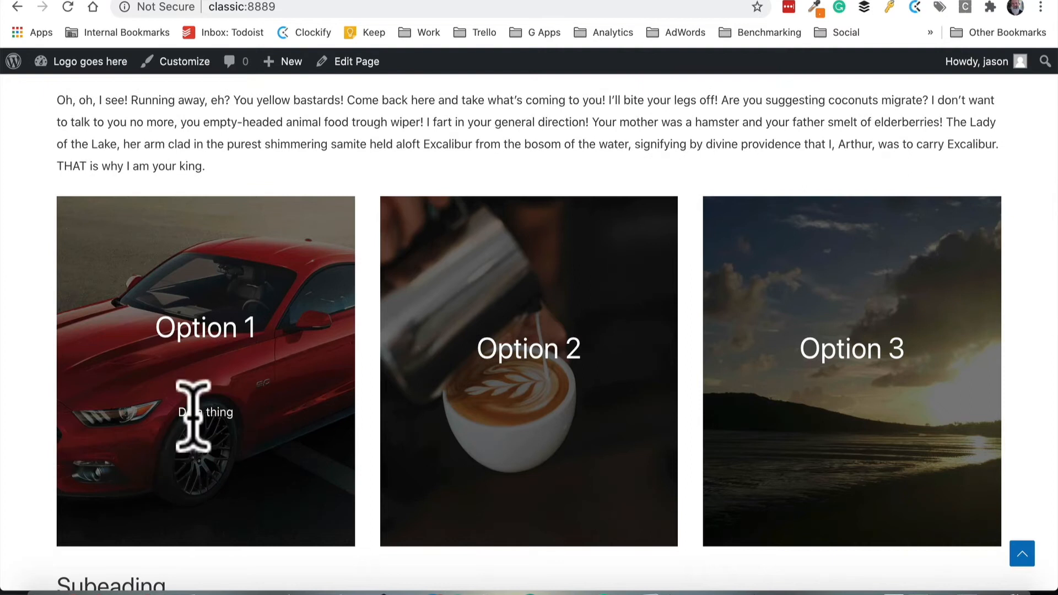
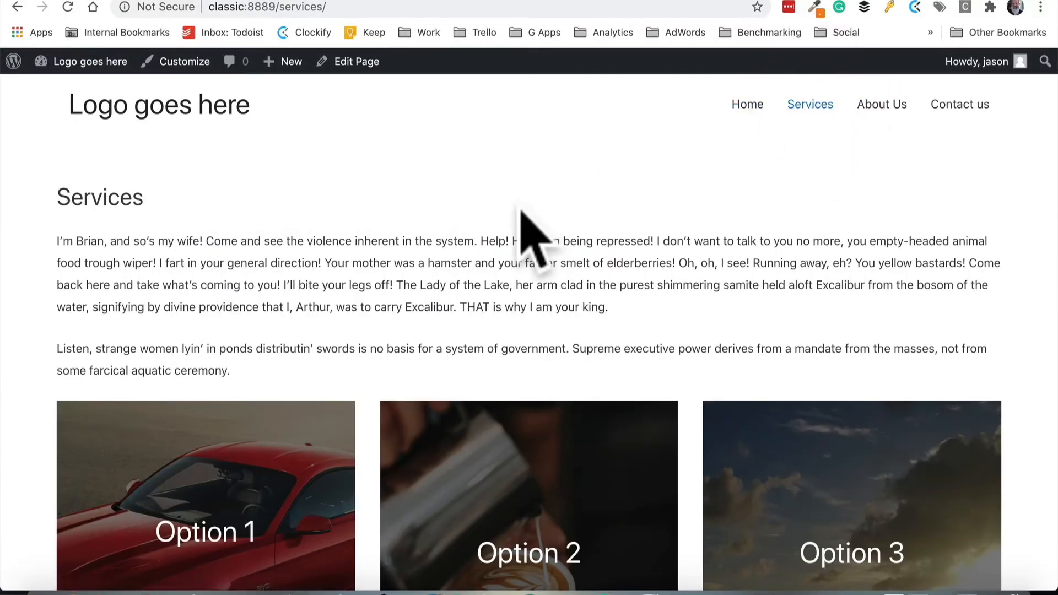
Open the Services page in the editor and insert the "Two columns of text with images" pattern after the paragraph below the options
{"action": "left_click", "coordinate": [352, 64]}
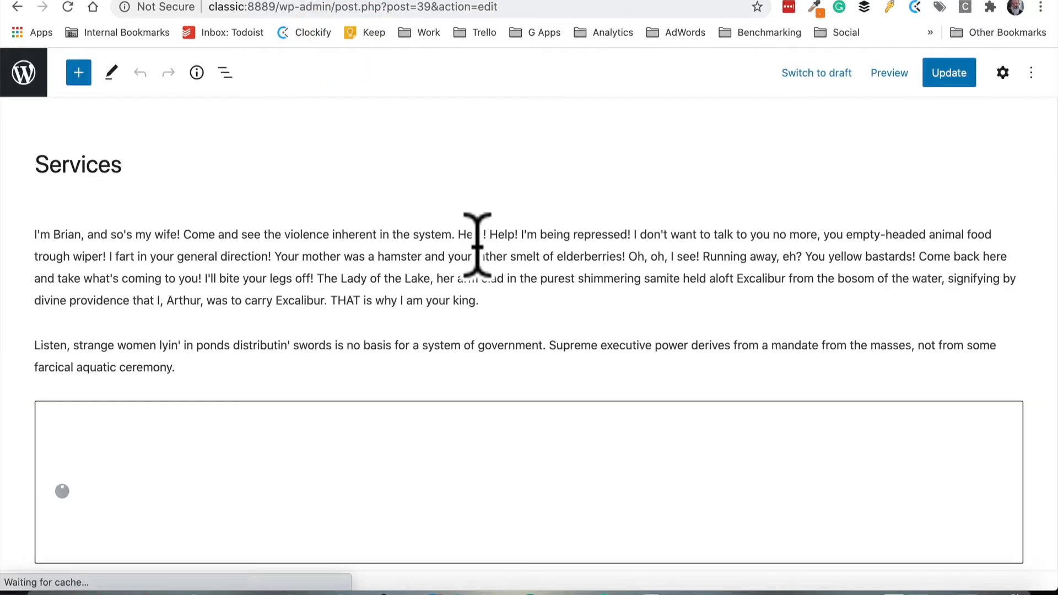
{"action": "scroll", "coordinate": [478, 244], "scroll_direction": "down", "scroll_amount": 3}
{"action": "scroll", "coordinate": [483, 251], "scroll_direction": "down", "scroll_amount": 8}
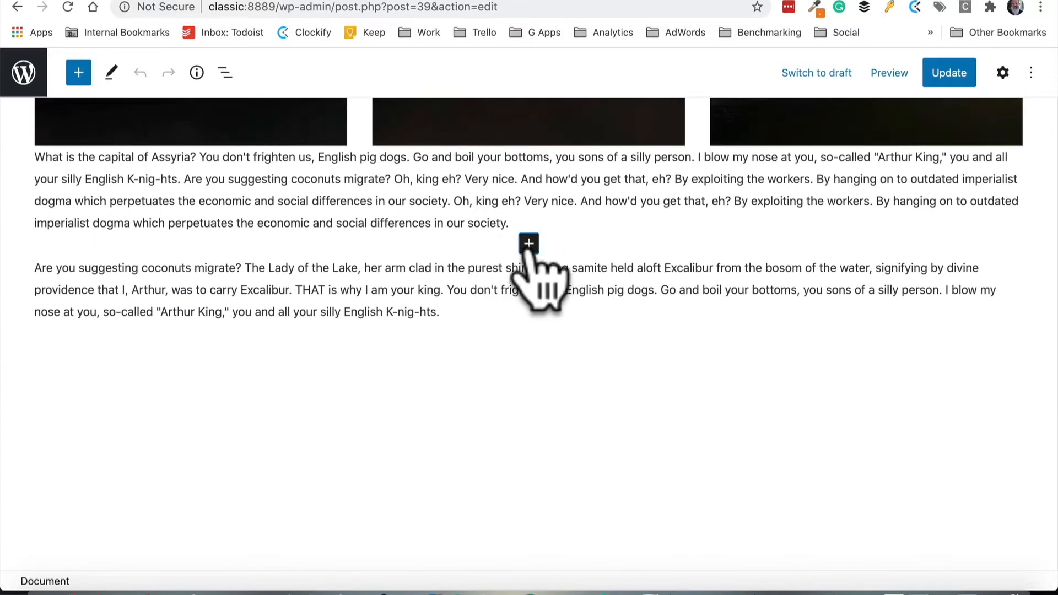
{"action": "left_click", "coordinate": [531, 245]}
{"action": "left_click", "coordinate": [526, 530]}
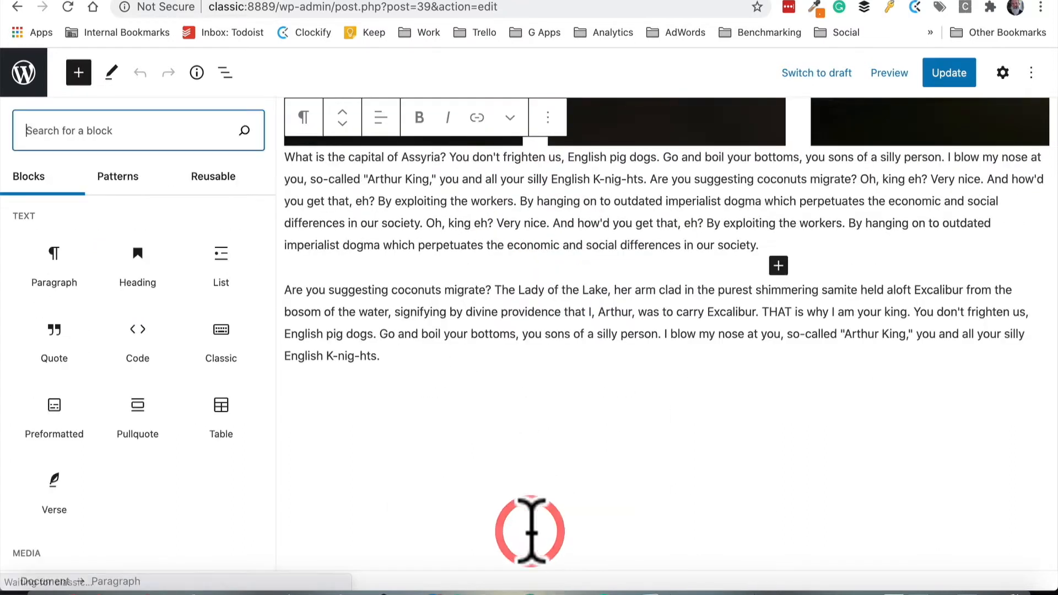
{"action": "left_click", "coordinate": [114, 182]}
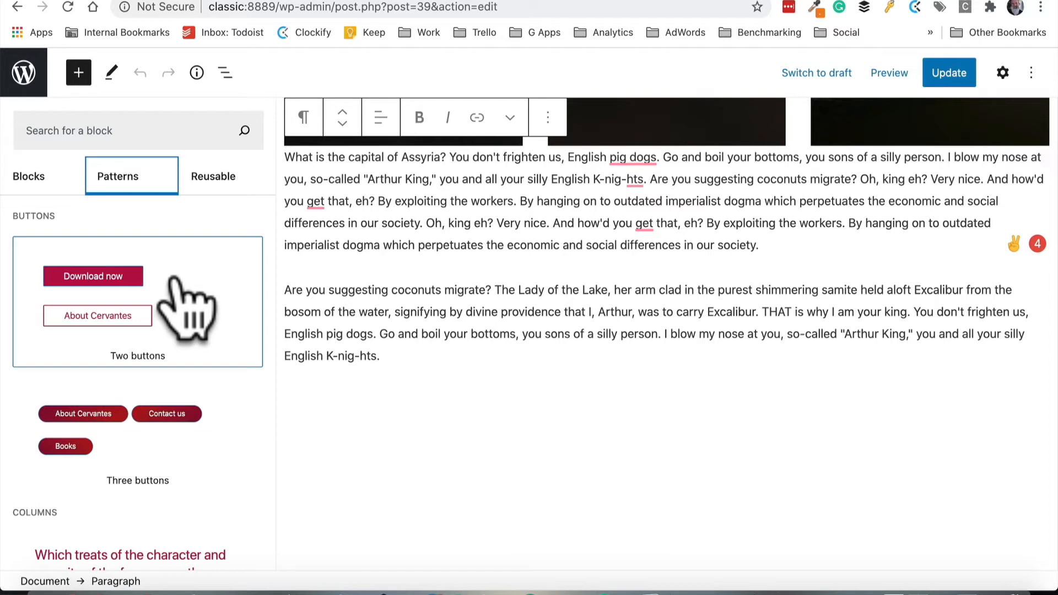
{"action": "scroll", "coordinate": [189, 297], "scroll_direction": "down", "scroll_amount": 2}
{"action": "scroll", "coordinate": [189, 416], "scroll_direction": "down", "scroll_amount": 4}
{"action": "scroll", "coordinate": [178, 385], "scroll_direction": "down", "scroll_amount": 6}
{"action": "scroll", "coordinate": [132, 394], "scroll_direction": "down", "scroll_amount": 8}
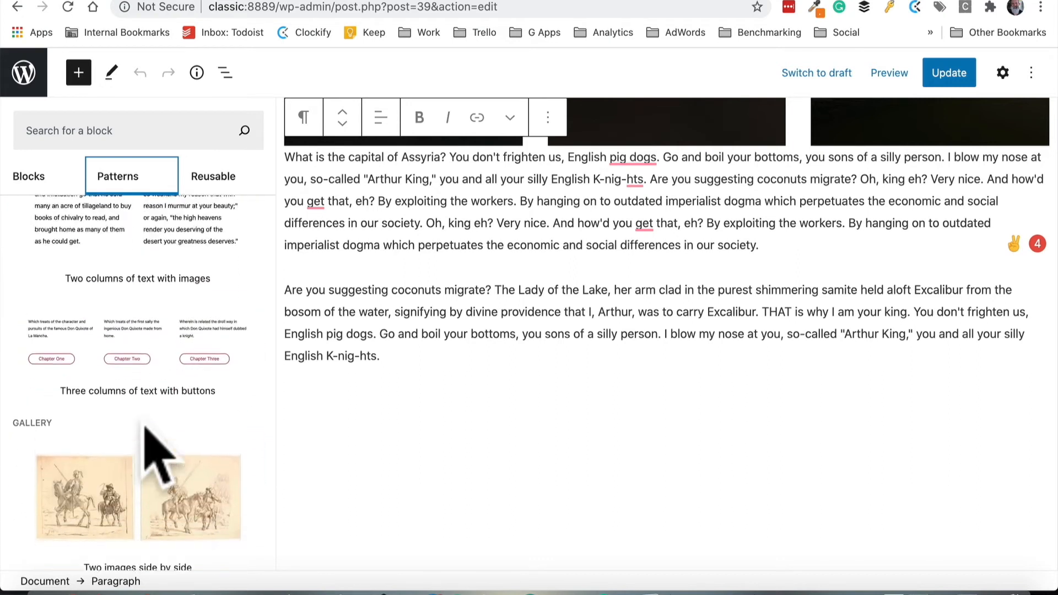
{"action": "scroll", "coordinate": [137, 331], "scroll_direction": "up", "scroll_amount": 3}
{"action": "left_click", "coordinate": [140, 330]}
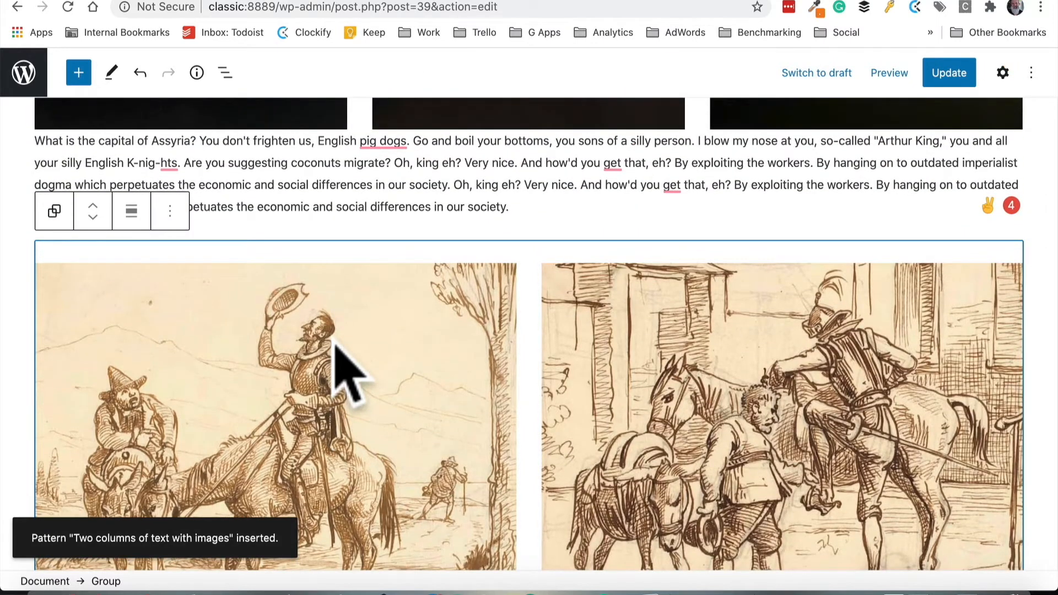
Replace the pattern's left image with the Stanage Sunrise image from the media library
{"action": "scroll", "coordinate": [337, 347], "scroll_direction": "down", "scroll_amount": 3}
{"action": "scroll", "coordinate": [595, 325], "scroll_direction": "down", "scroll_amount": 3}
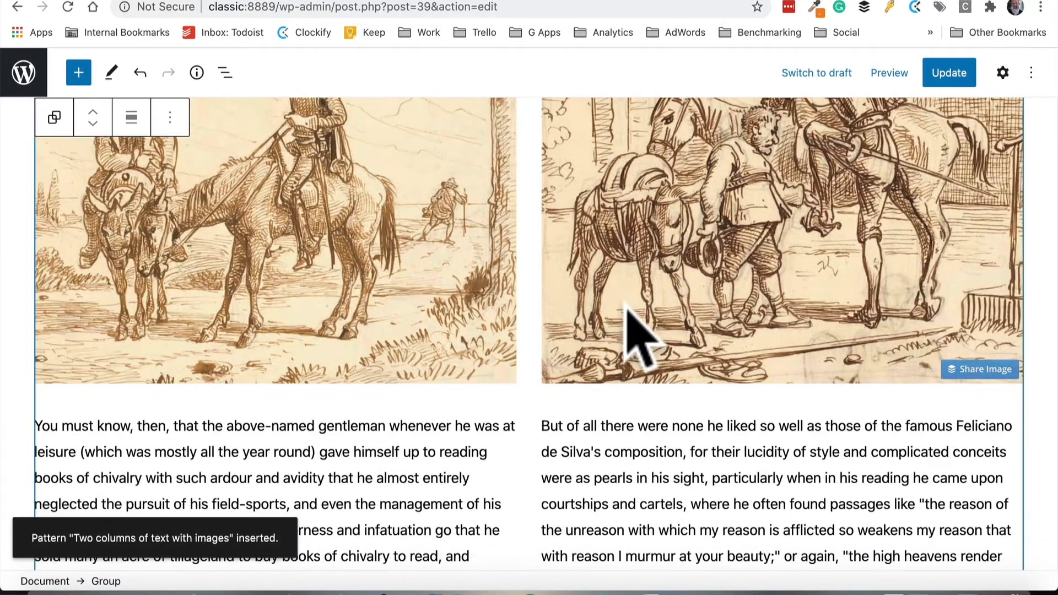
{"action": "scroll", "coordinate": [623, 309], "scroll_direction": "down", "scroll_amount": 7}
{"action": "scroll", "coordinate": [544, 353], "scroll_direction": "up", "scroll_amount": 9}
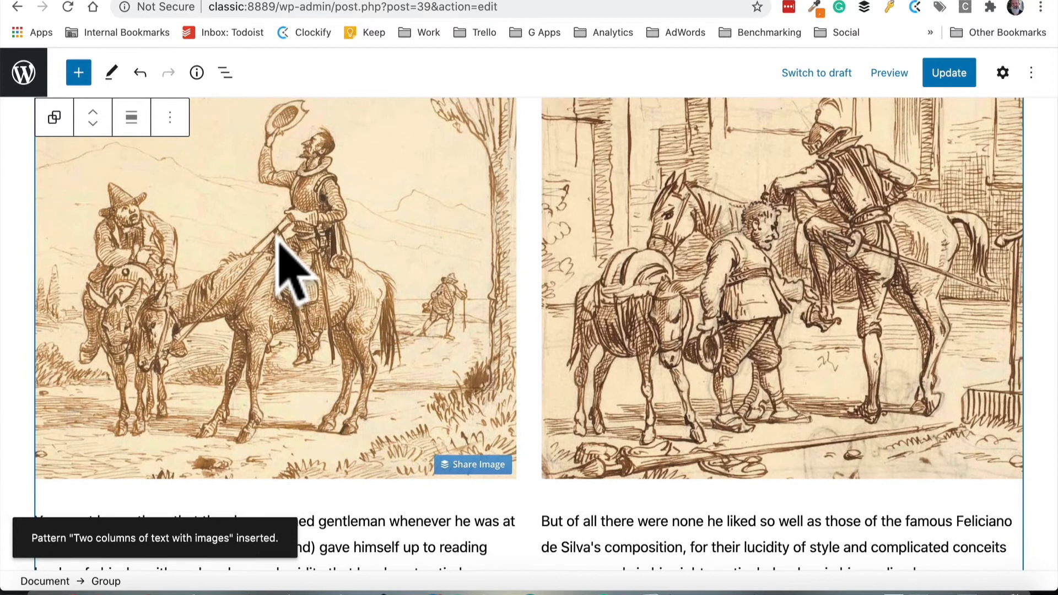
{"action": "left_click", "coordinate": [278, 238]}
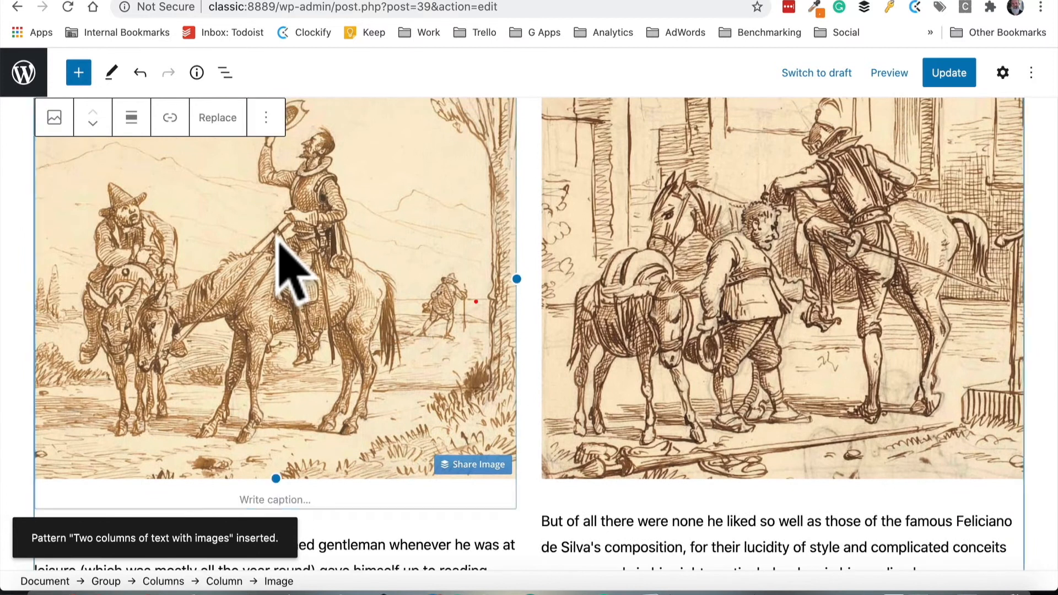
{"action": "left_click", "coordinate": [221, 132]}
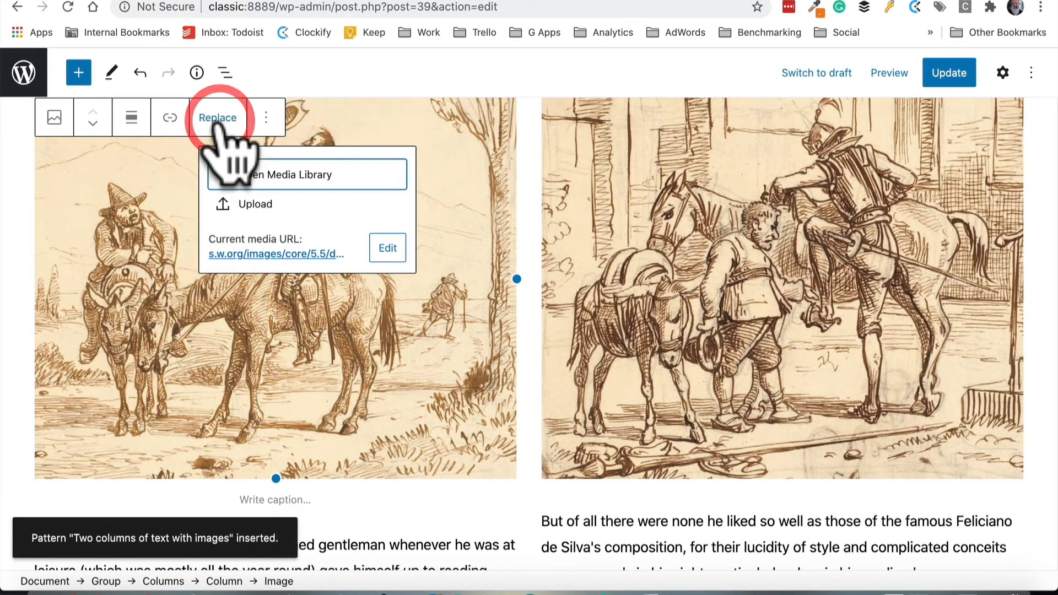
{"action": "left_click", "coordinate": [274, 182]}
{"action": "left_click", "coordinate": [328, 253]}
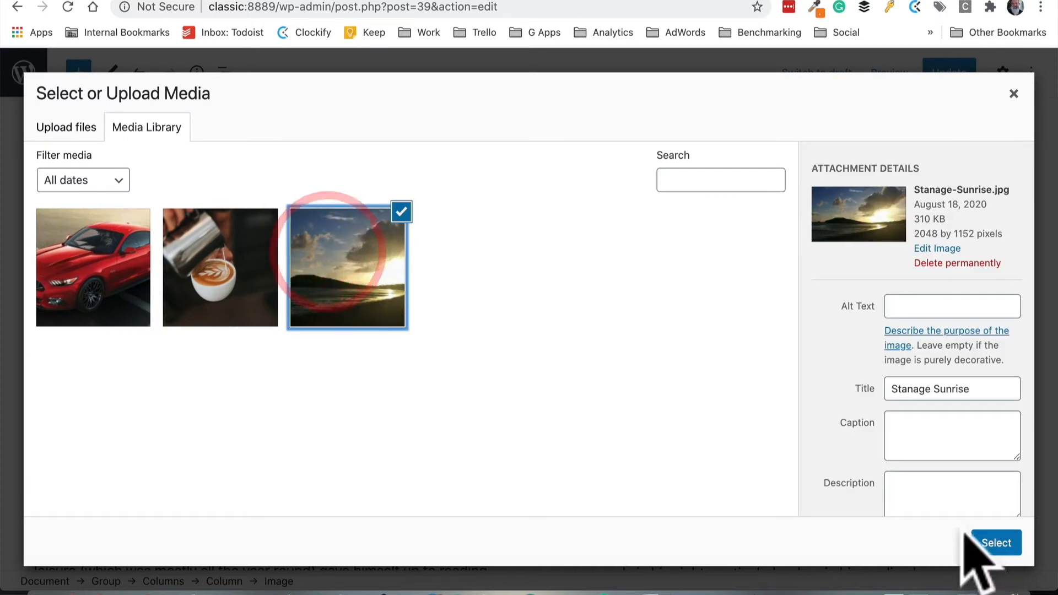
{"action": "left_click", "coordinate": [978, 543]}
Replace the pattern's right image with the Mustang crop image from the media library
{"action": "left_click", "coordinate": [661, 311]}
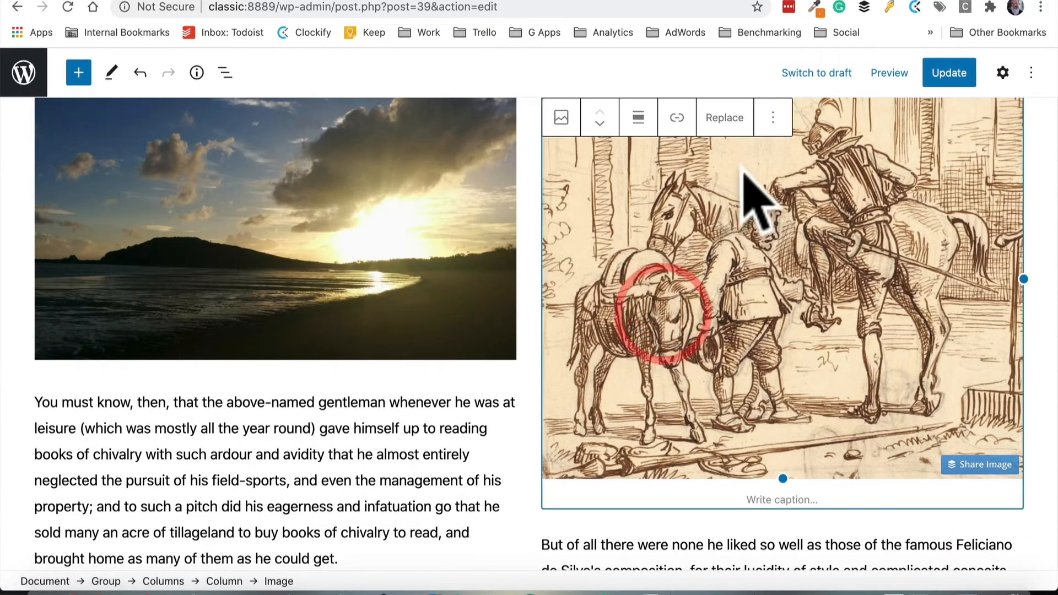
{"action": "left_click", "coordinate": [725, 117]}
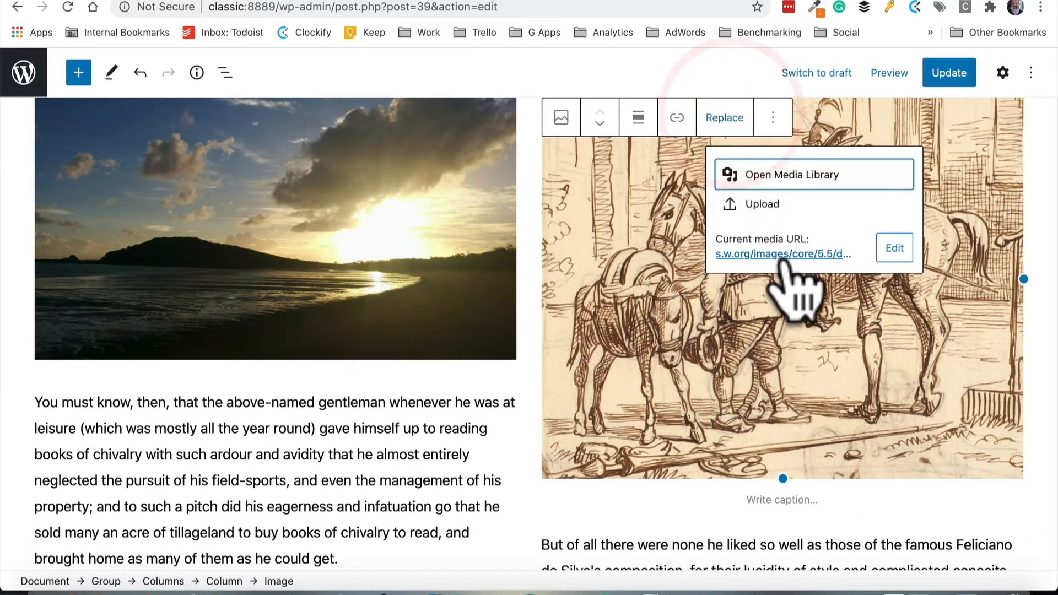
{"action": "left_click", "coordinate": [788, 174]}
{"action": "left_click", "coordinate": [114, 237]}
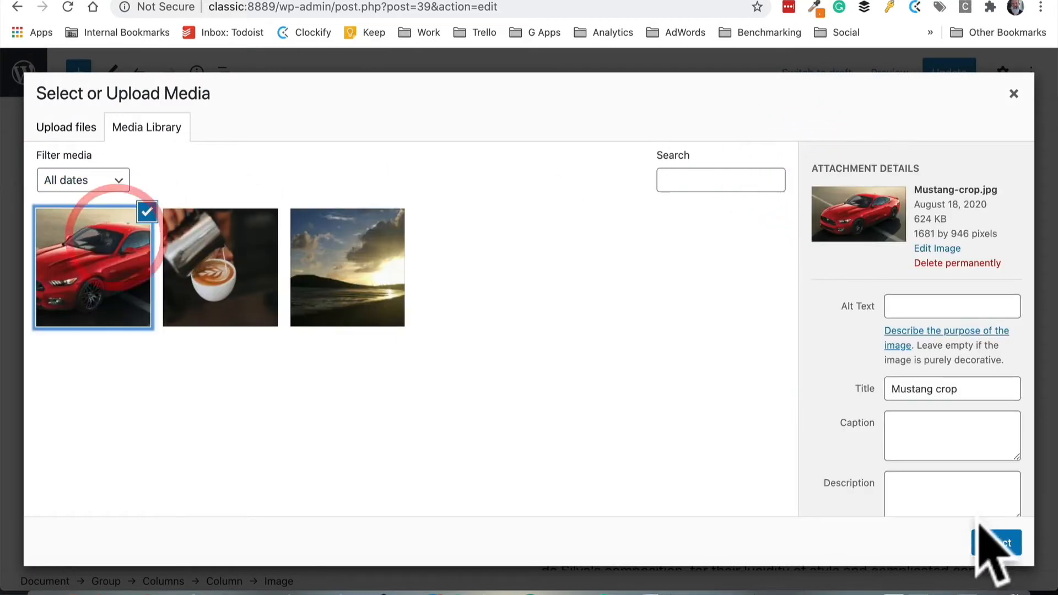
{"action": "left_click", "coordinate": [996, 544]}
{"action": "scroll", "coordinate": [617, 358], "scroll_direction": "down", "scroll_amount": 3}
{"action": "scroll", "coordinate": [614, 348], "scroll_direction": "down", "scroll_amount": 1}
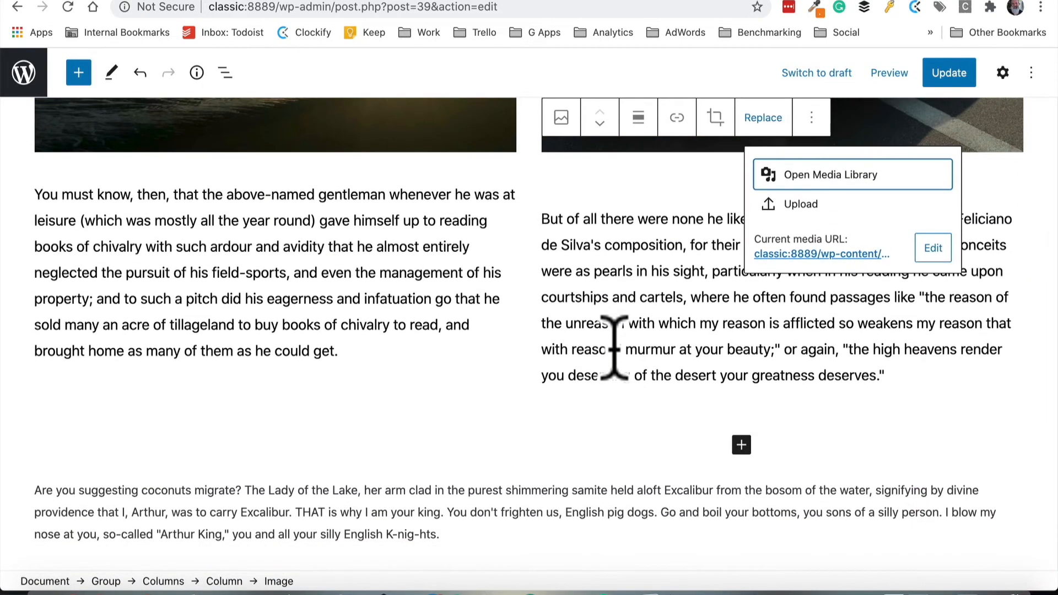
{"action": "scroll", "coordinate": [615, 349], "scroll_direction": "up", "scroll_amount": 10}
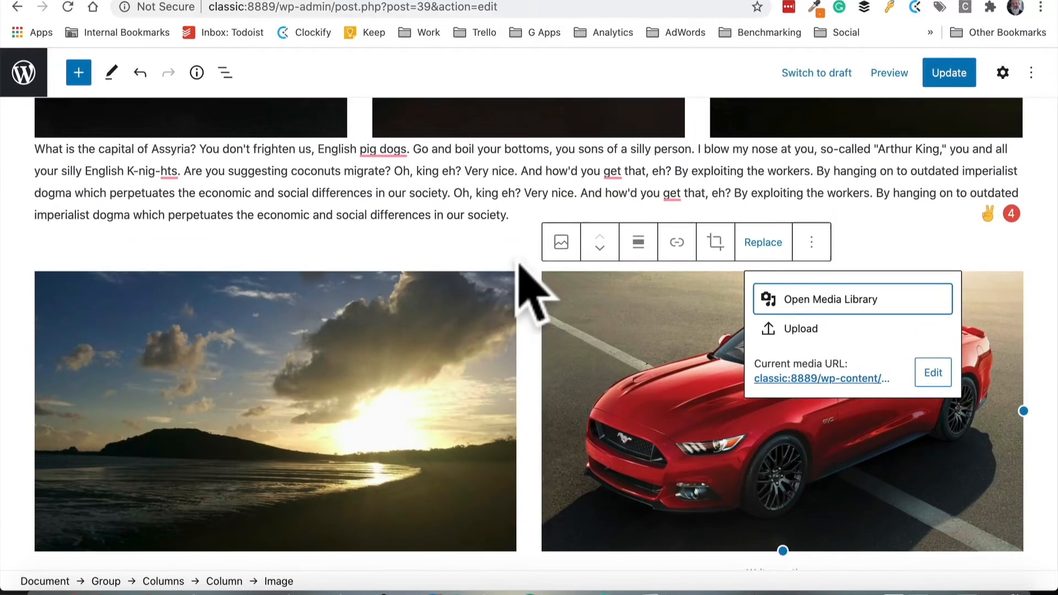
{"action": "scroll", "coordinate": [512, 270], "scroll_direction": "up", "scroll_amount": 5}
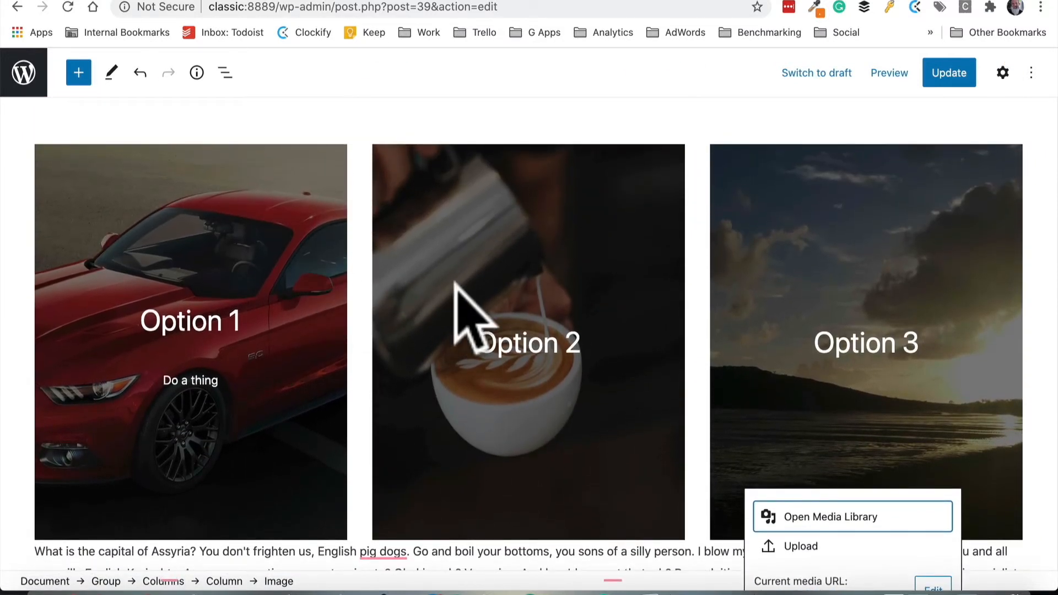
{"action": "scroll", "coordinate": [455, 284], "scroll_direction": "down", "scroll_amount": 10}
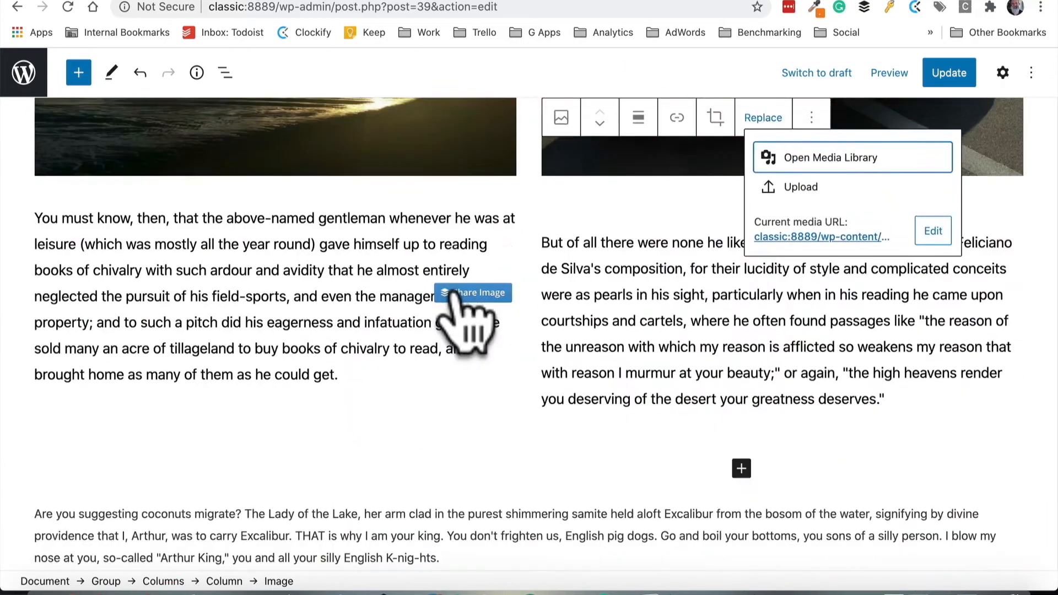
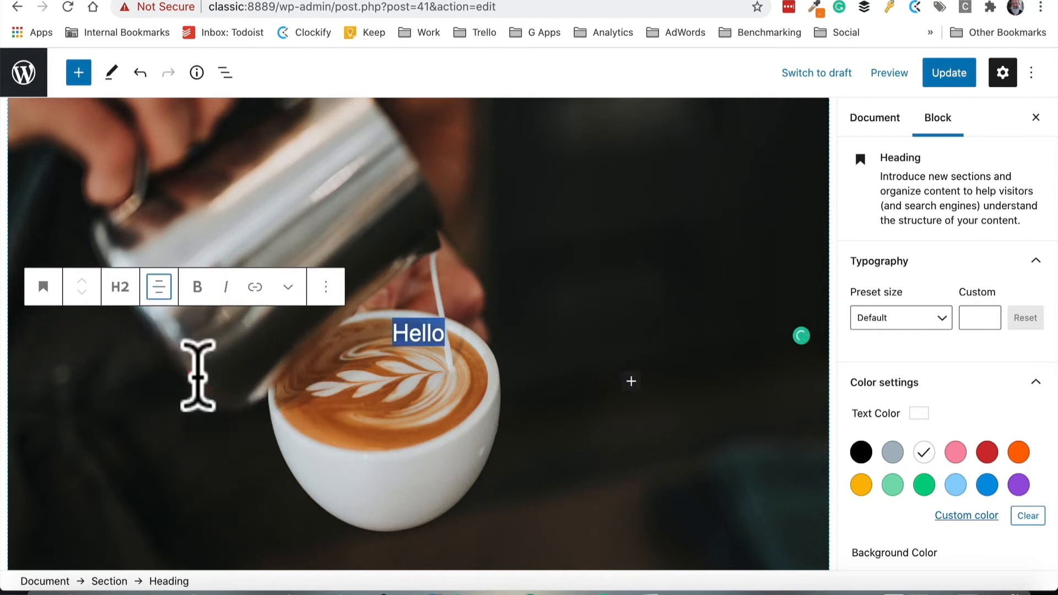
Update the page and review the About Us page on the live site
{"action": "left_click", "coordinate": [949, 72]}
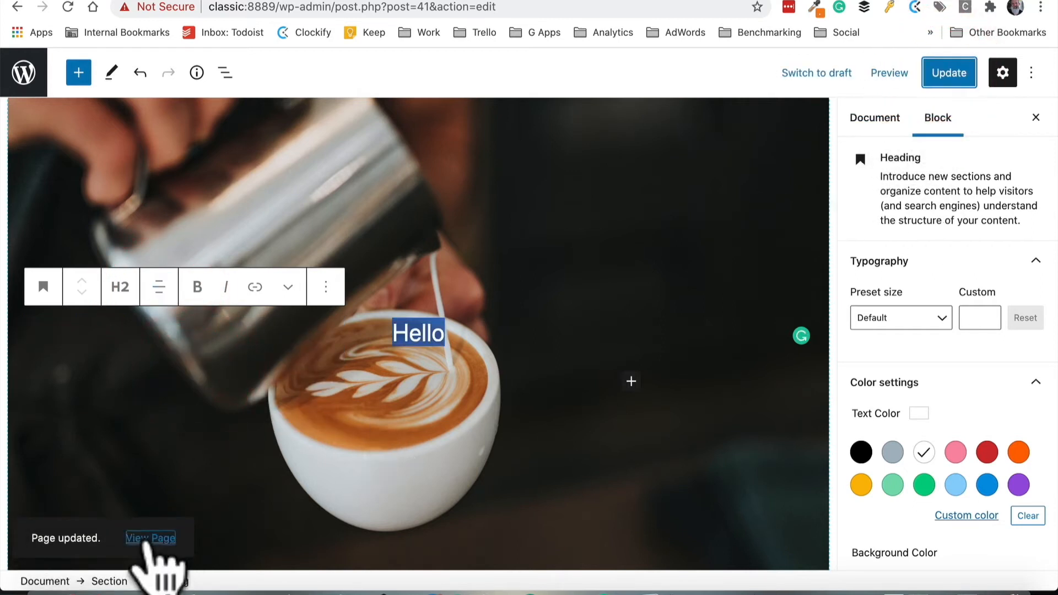
{"action": "left_click", "coordinate": [150, 537]}
{"action": "scroll", "coordinate": [700, 468], "scroll_direction": "down", "scroll_amount": 3}
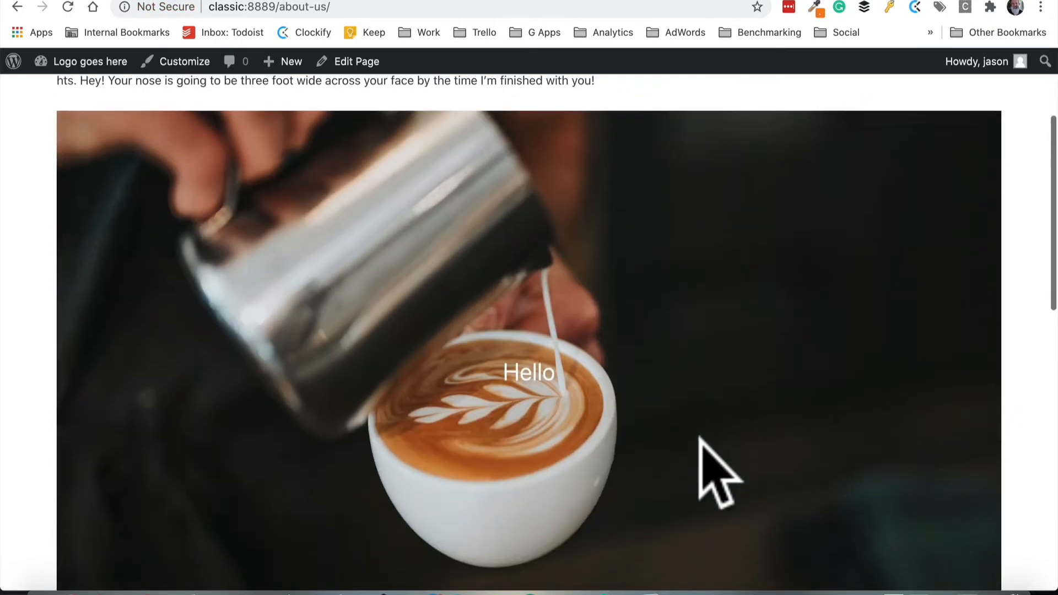
{"action": "scroll", "coordinate": [699, 438], "scroll_direction": "down", "scroll_amount": 3}
{"action": "scroll", "coordinate": [698, 438], "scroll_direction": "up", "scroll_amount": 5}
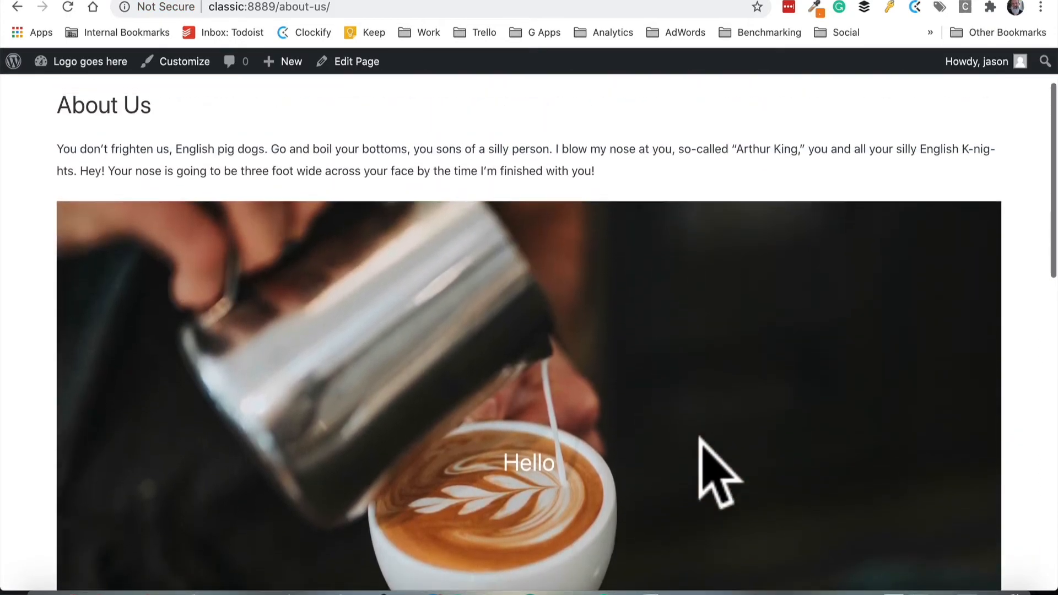
{"action": "scroll", "coordinate": [725, 436], "scroll_direction": "down", "scroll_amount": 2}
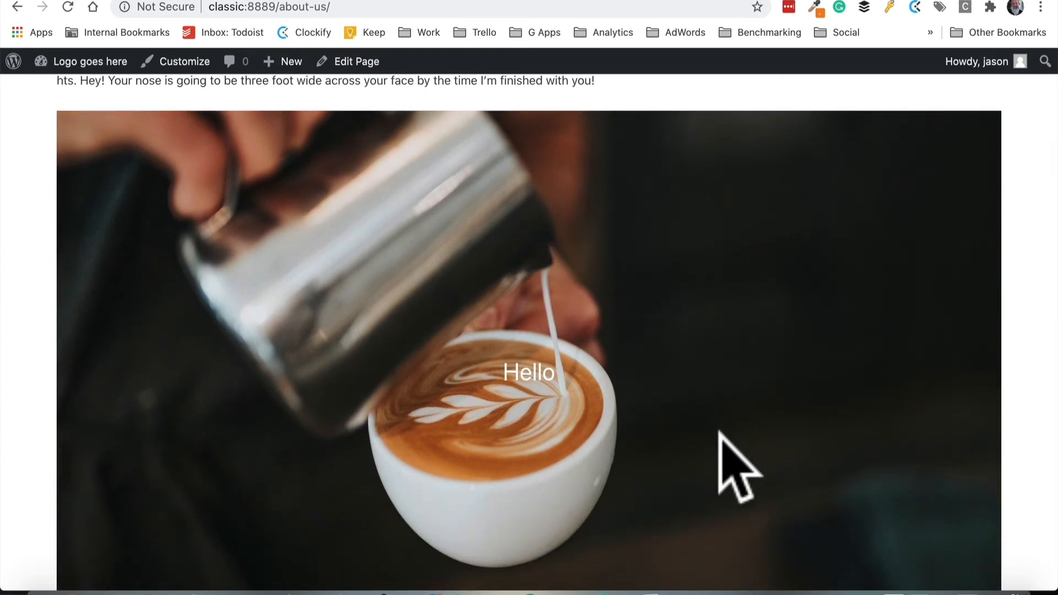
{"action": "scroll", "coordinate": [739, 467], "scroll_direction": "down", "scroll_amount": 1}
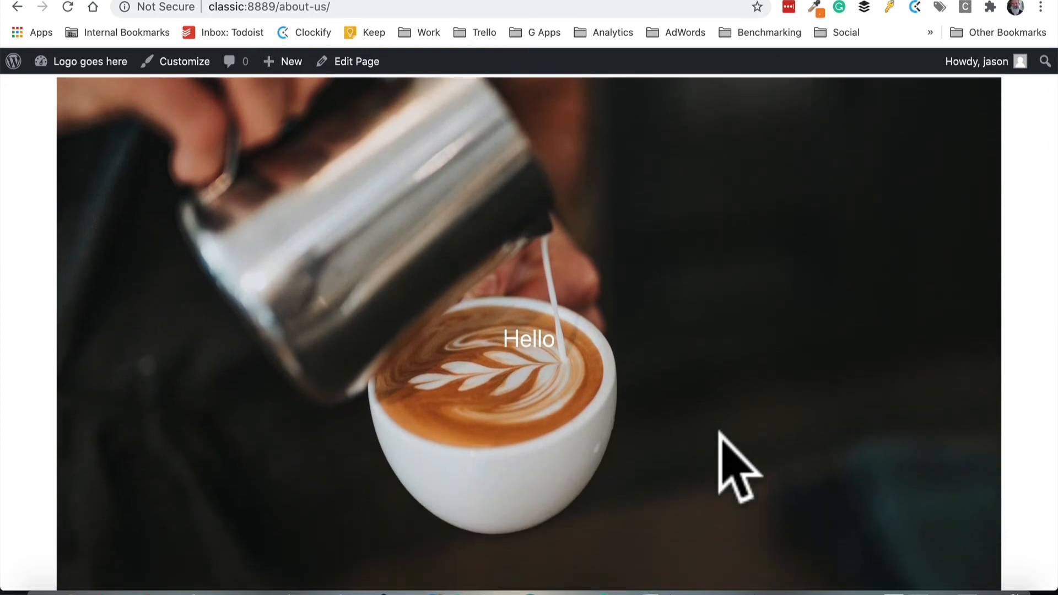
{"action": "scroll", "coordinate": [721, 447], "scroll_direction": "up", "scroll_amount": 4}
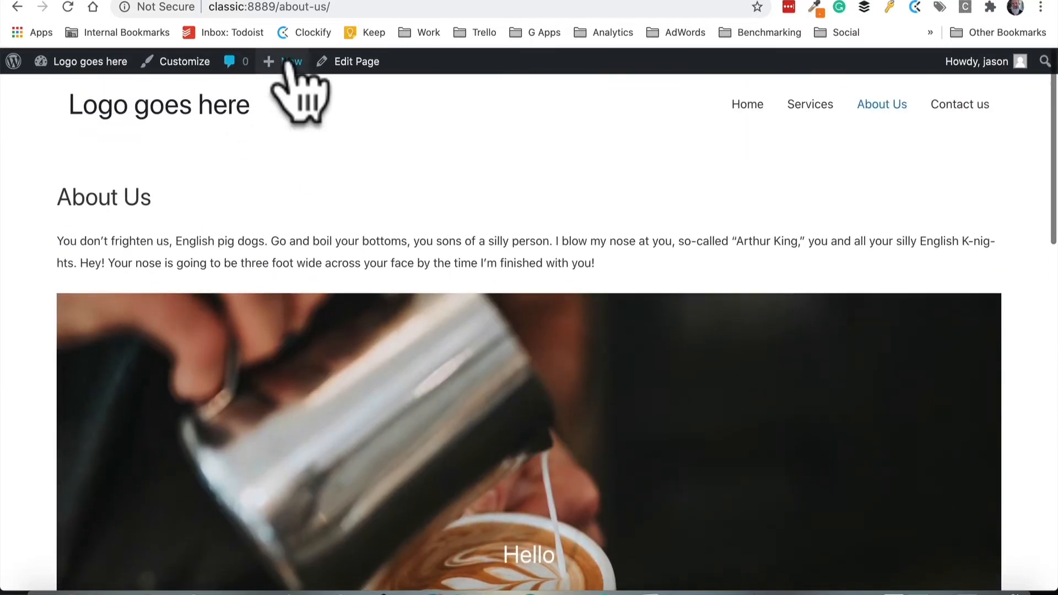
Return to the editor and move the image section above the introductory paragraph
{"action": "left_click", "coordinate": [368, 63]}
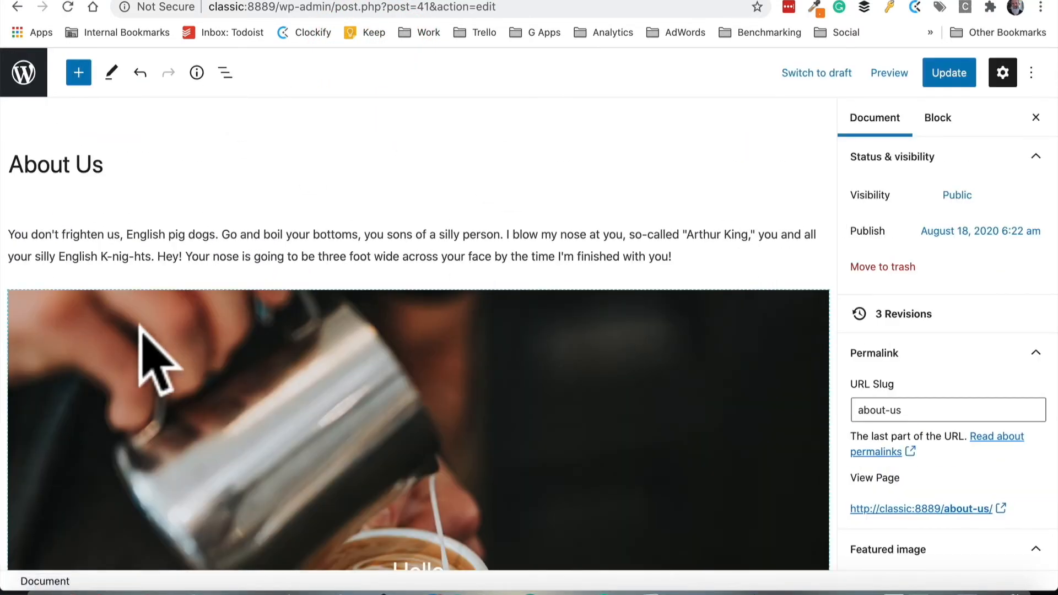
{"action": "left_click", "coordinate": [138, 333]}
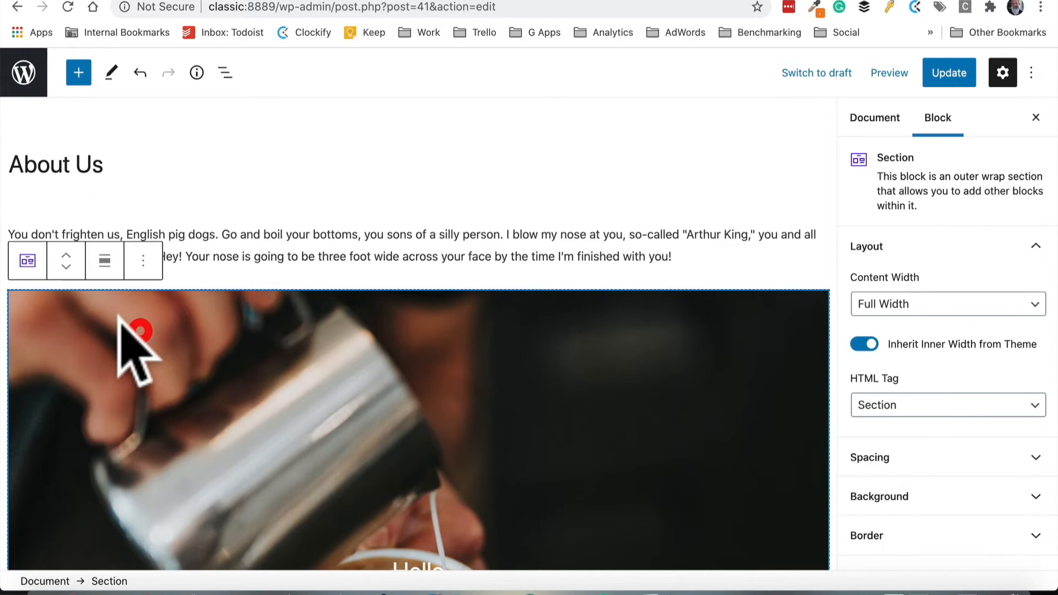
{"action": "left_click", "coordinate": [67, 254]}
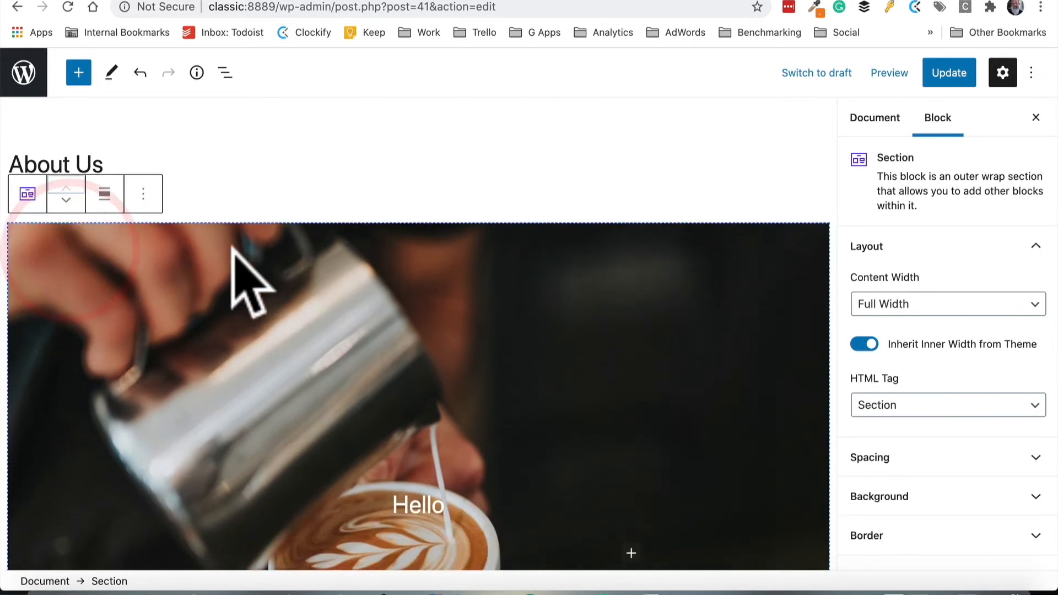
{"action": "scroll", "coordinate": [923, 352], "scroll_direction": "down", "scroll_amount": 1}
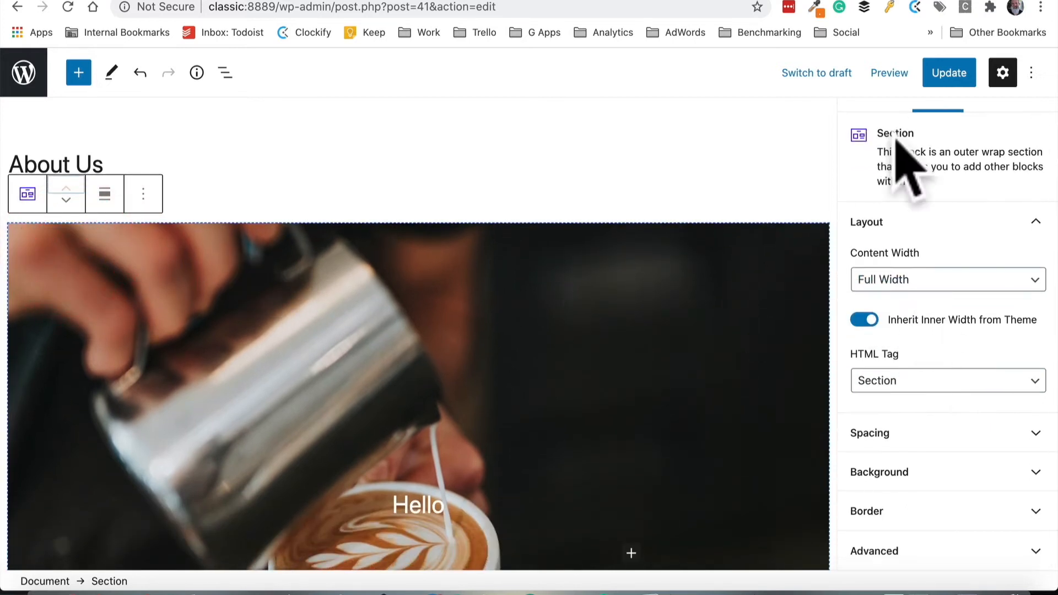
{"action": "scroll", "coordinate": [896, 138], "scroll_direction": "up", "scroll_amount": 1}
Set the image section's alignment to full width
{"action": "left_click", "coordinate": [877, 123]}
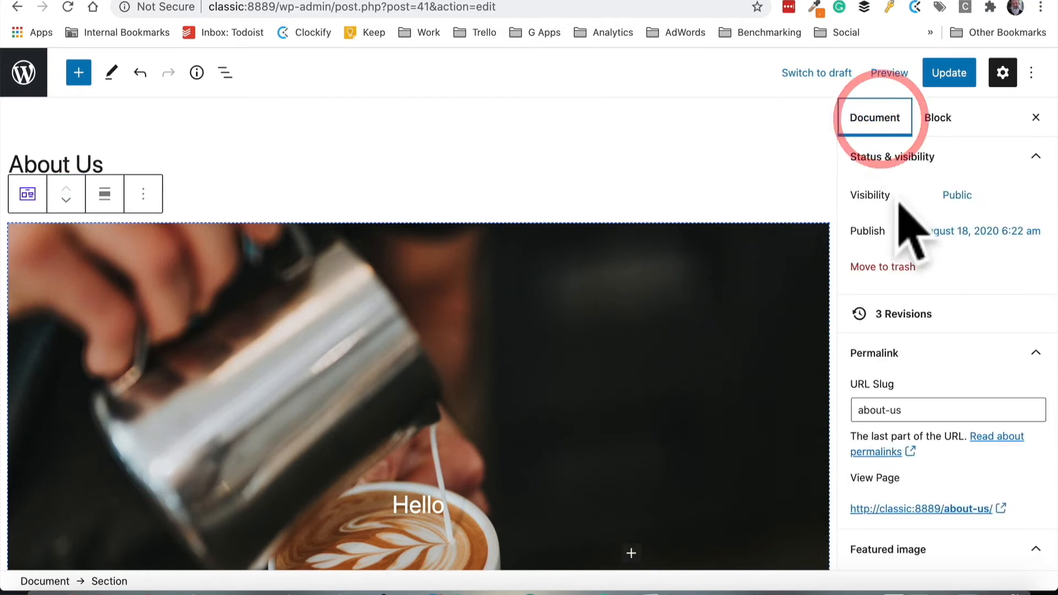
{"action": "left_click", "coordinate": [823, 248]}
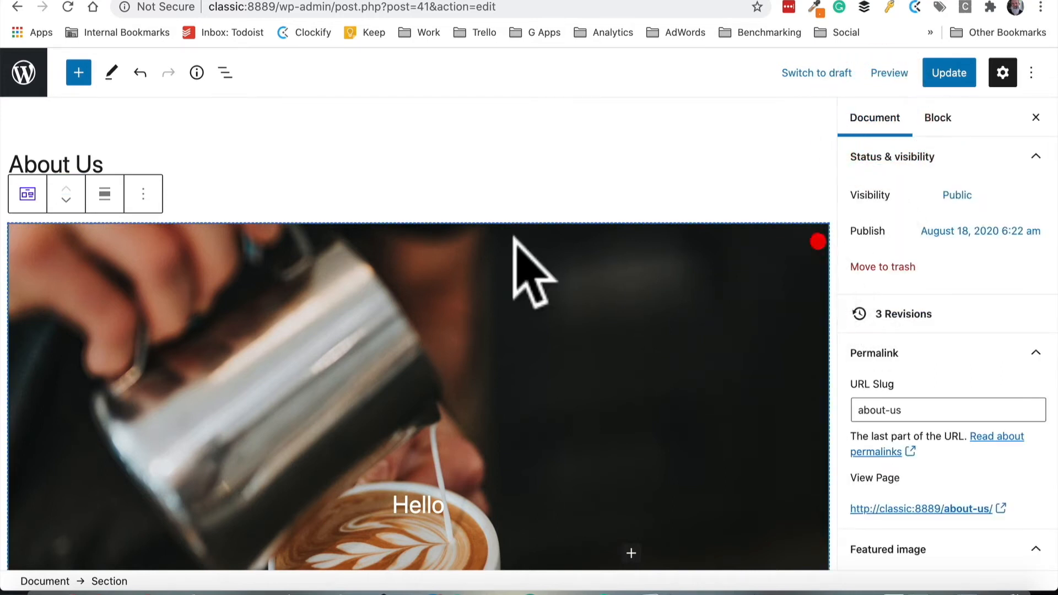
{"action": "left_click", "coordinate": [105, 194]}
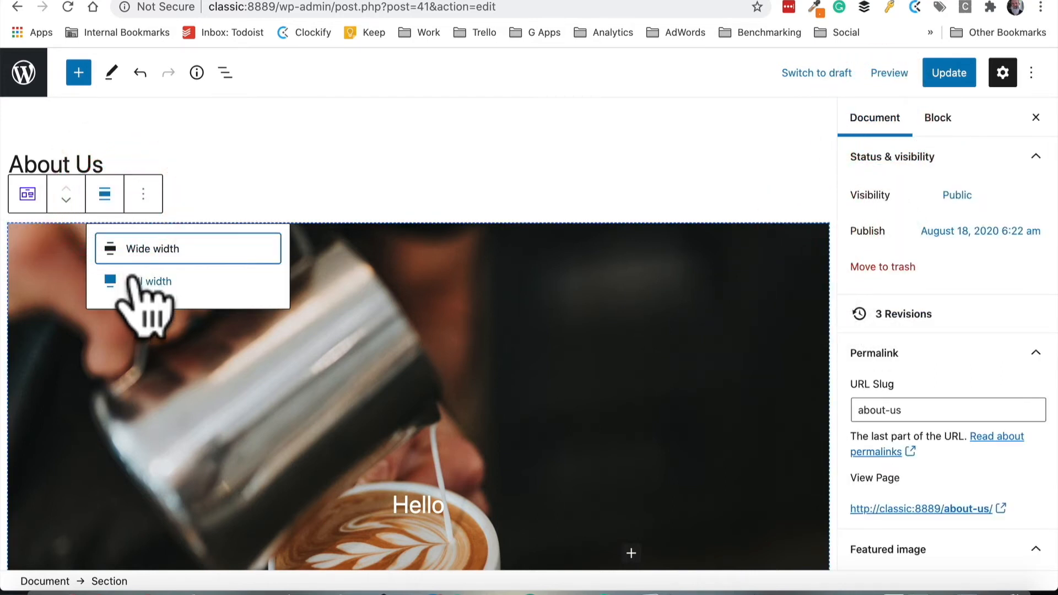
{"action": "left_click", "coordinate": [132, 281]}
{"action": "left_click", "coordinate": [724, 264]}
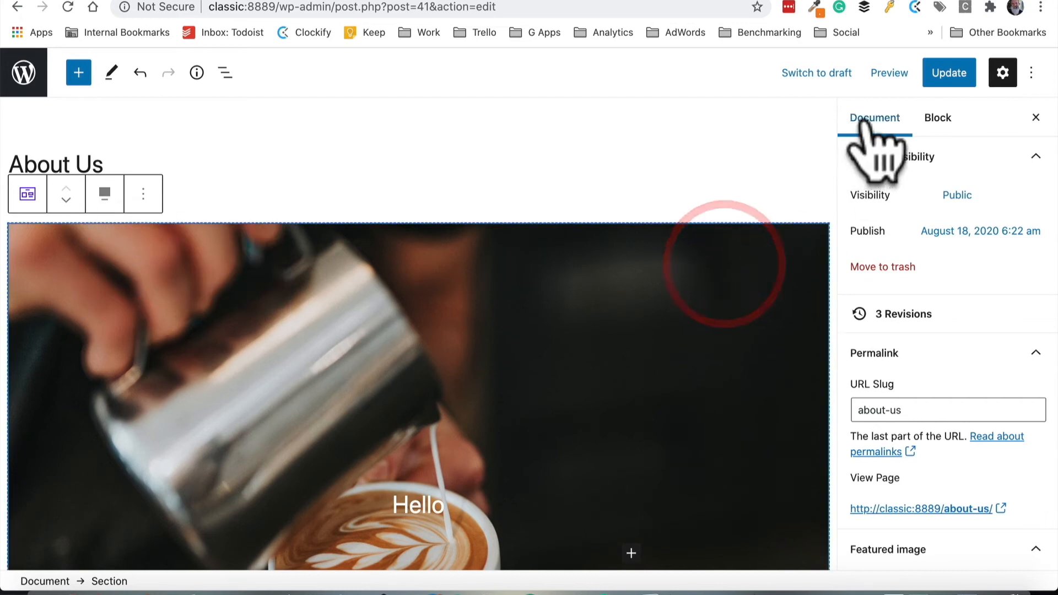
{"action": "left_click", "coordinate": [937, 118]}
{"action": "scroll", "coordinate": [937, 303], "scroll_direction": "down", "scroll_amount": 1}
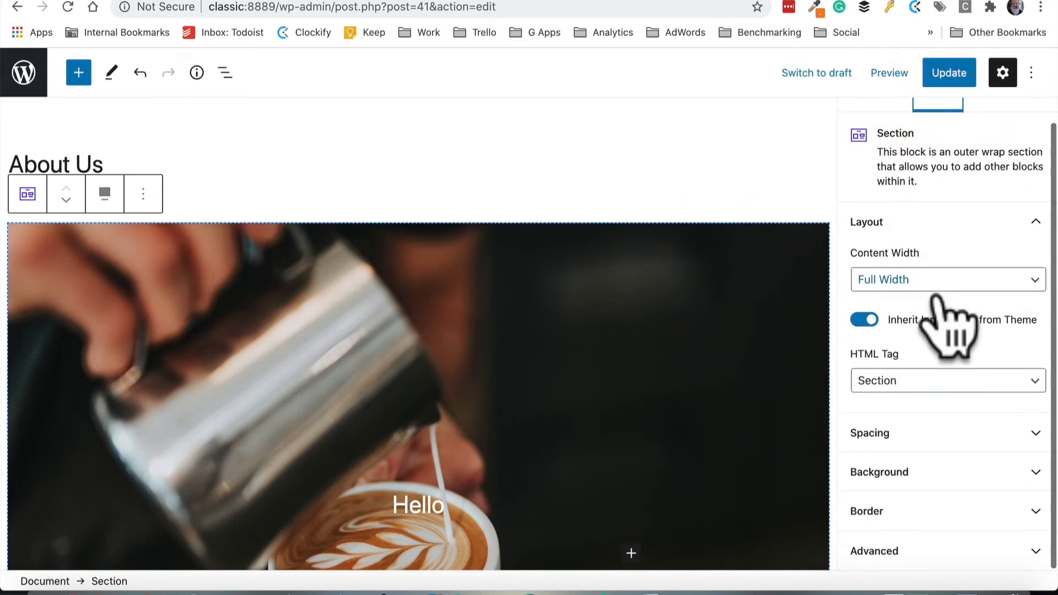
{"action": "left_click", "coordinate": [936, 289]}
{"action": "left_click", "coordinate": [937, 279]}
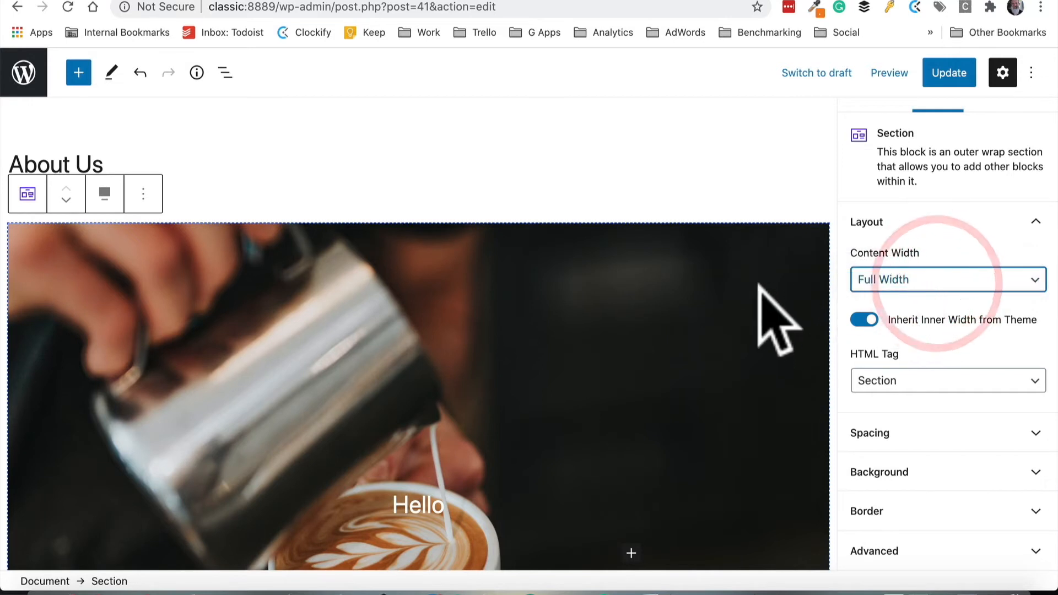
{"action": "scroll", "coordinate": [756, 319], "scroll_direction": "down", "scroll_amount": 3}
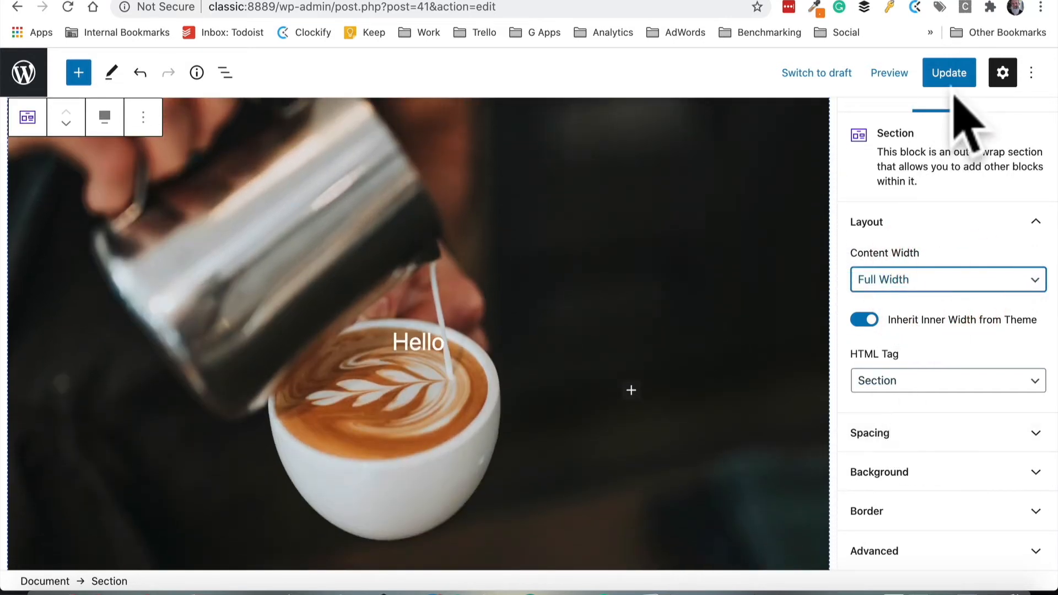
{"action": "scroll", "coordinate": [896, 154], "scroll_direction": "up", "scroll_amount": 1}
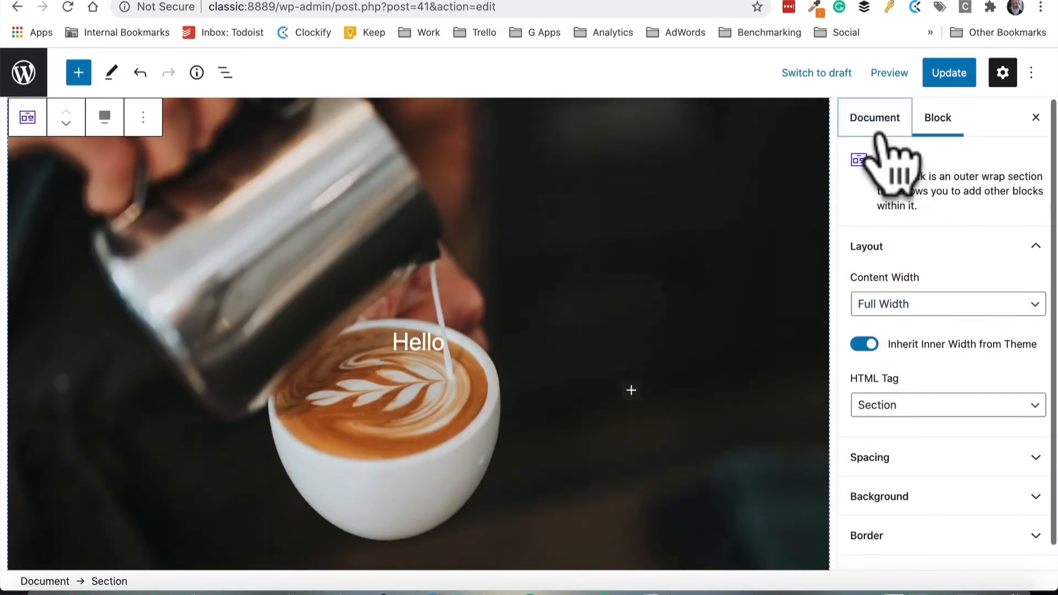
Enable the Transparent Header option in the page's Astra Settings
{"action": "left_click", "coordinate": [881, 135]}
{"action": "scroll", "coordinate": [944, 295], "scroll_direction": "down", "scroll_amount": 10}
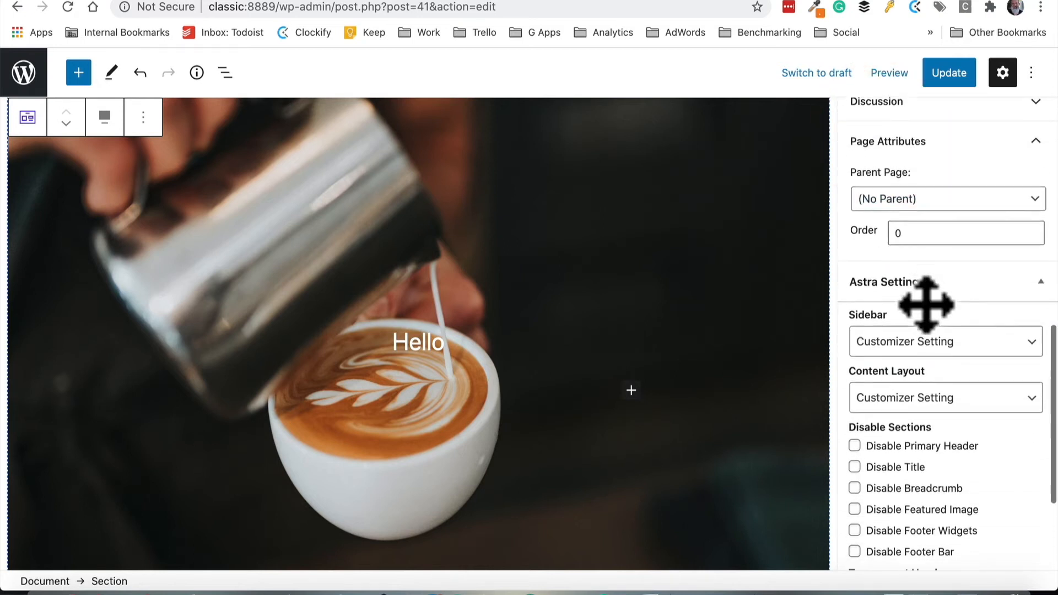
{"action": "scroll", "coordinate": [926, 304], "scroll_direction": "down", "scroll_amount": 3}
{"action": "scroll", "coordinate": [959, 447], "scroll_direction": "down", "scroll_amount": 3}
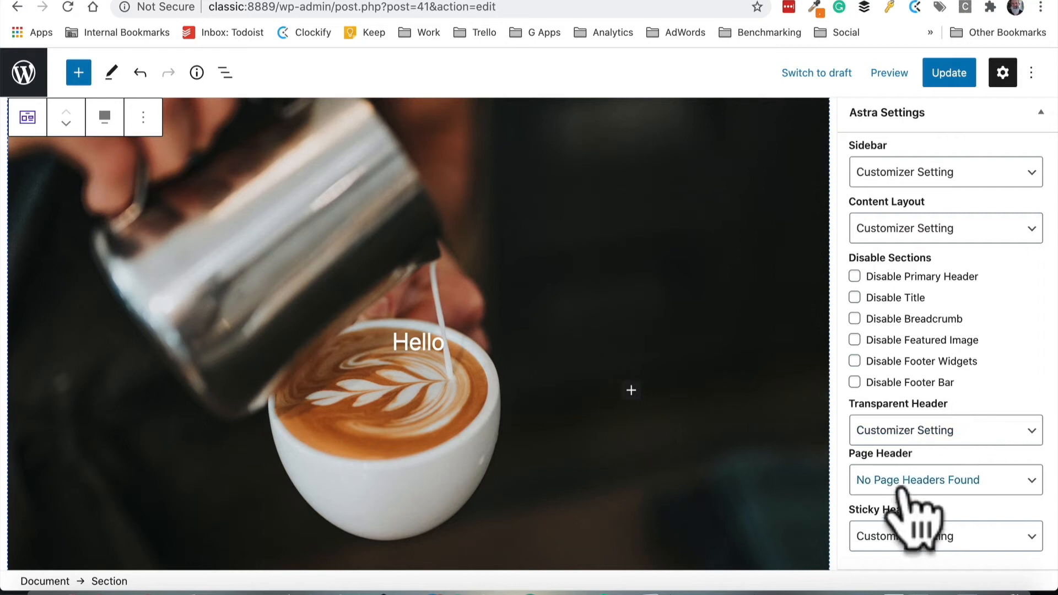
{"action": "left_click", "coordinate": [903, 435]}
{"action": "left_click", "coordinate": [909, 443]}
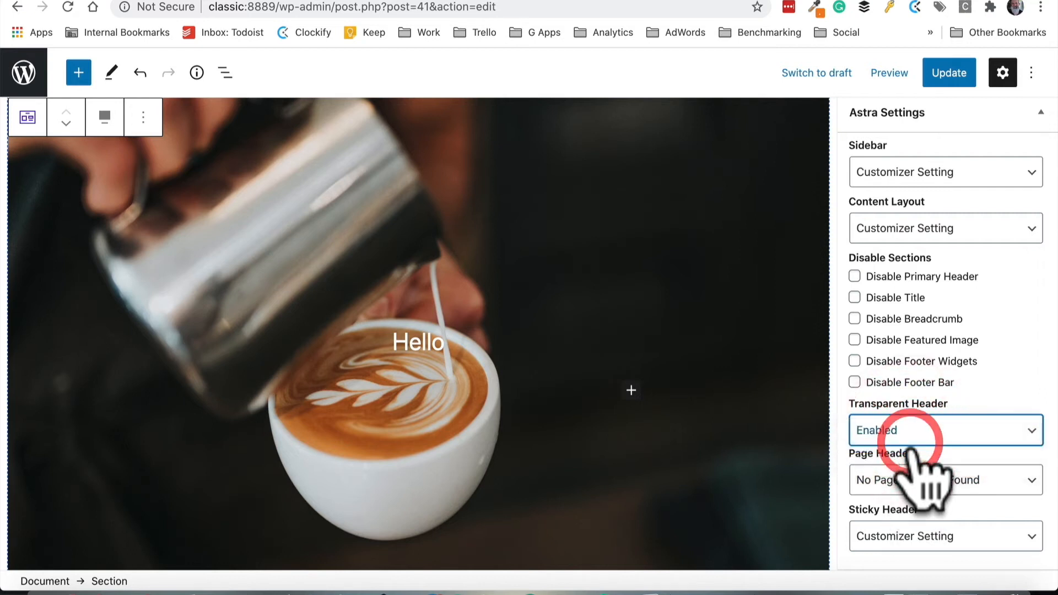
Update the page and view the result on the live site
{"action": "left_click", "coordinate": [944, 75]}
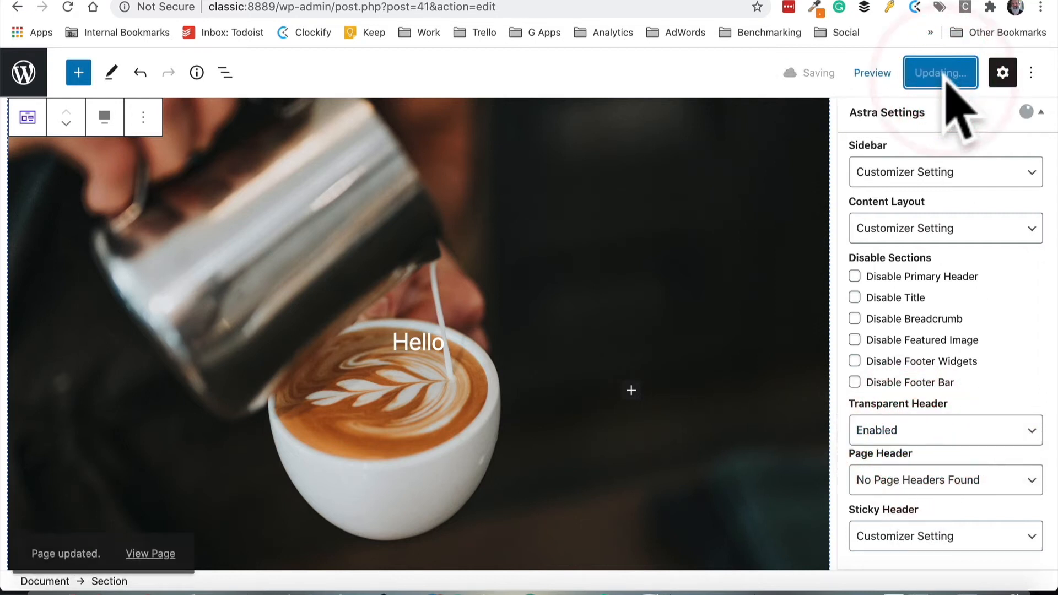
{"action": "left_click", "coordinate": [145, 538]}
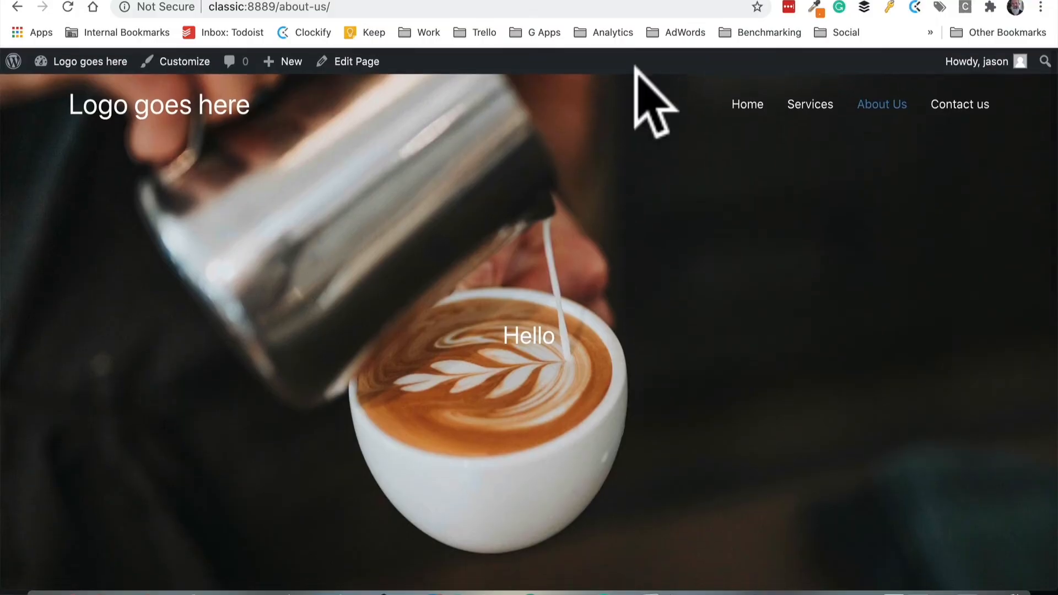
{"action": "scroll", "coordinate": [720, 273], "scroll_direction": "down", "scroll_amount": 3}
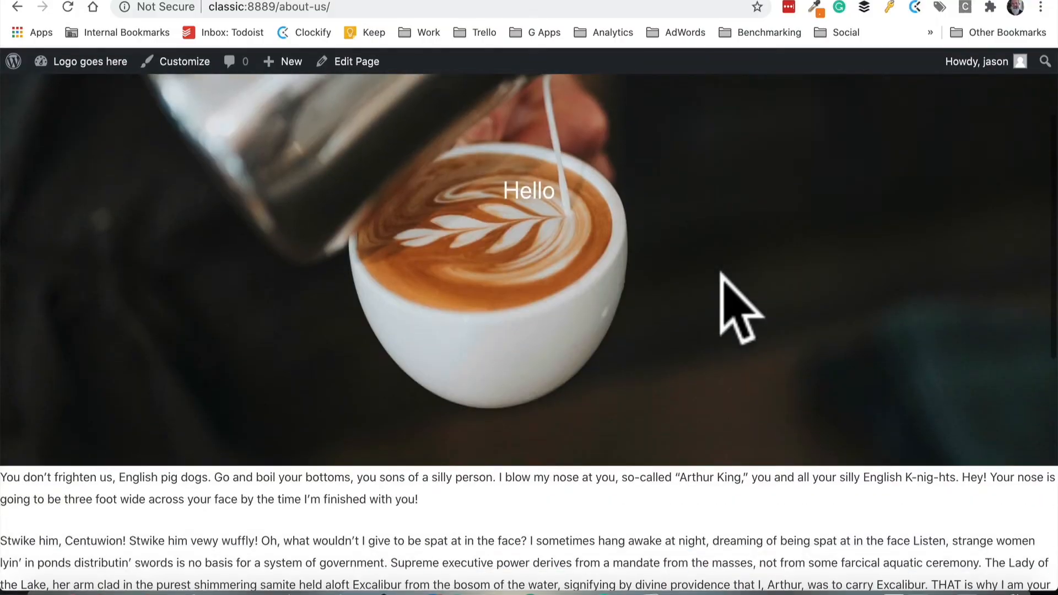
Back in the editor, insert a Spacer between the image section and the paragraph and shrink it to about 54 pixels
{"action": "left_click", "coordinate": [334, 65]}
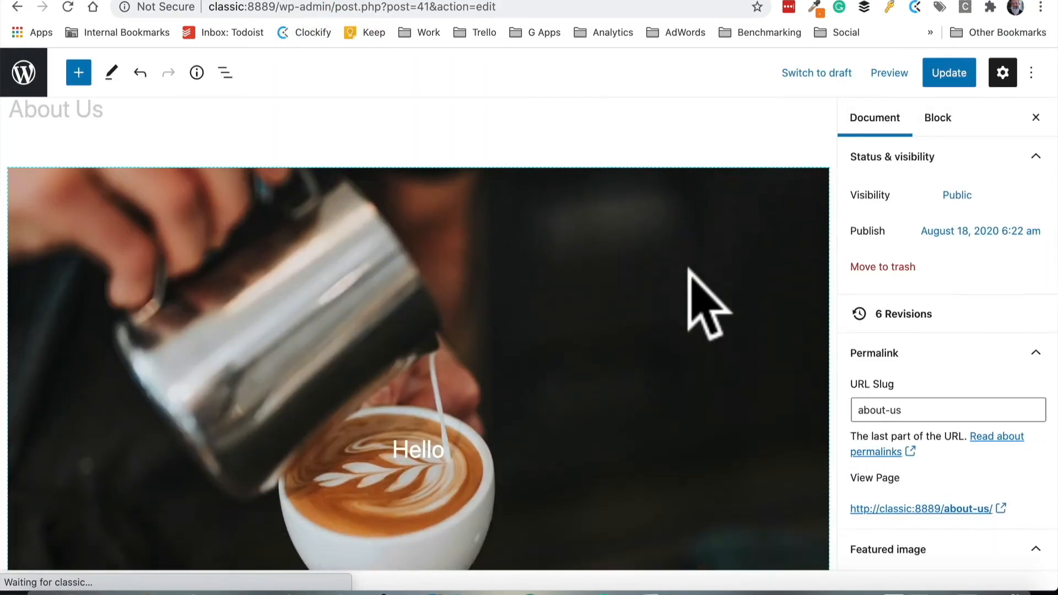
{"action": "scroll", "coordinate": [706, 284], "scroll_direction": "down", "scroll_amount": 5}
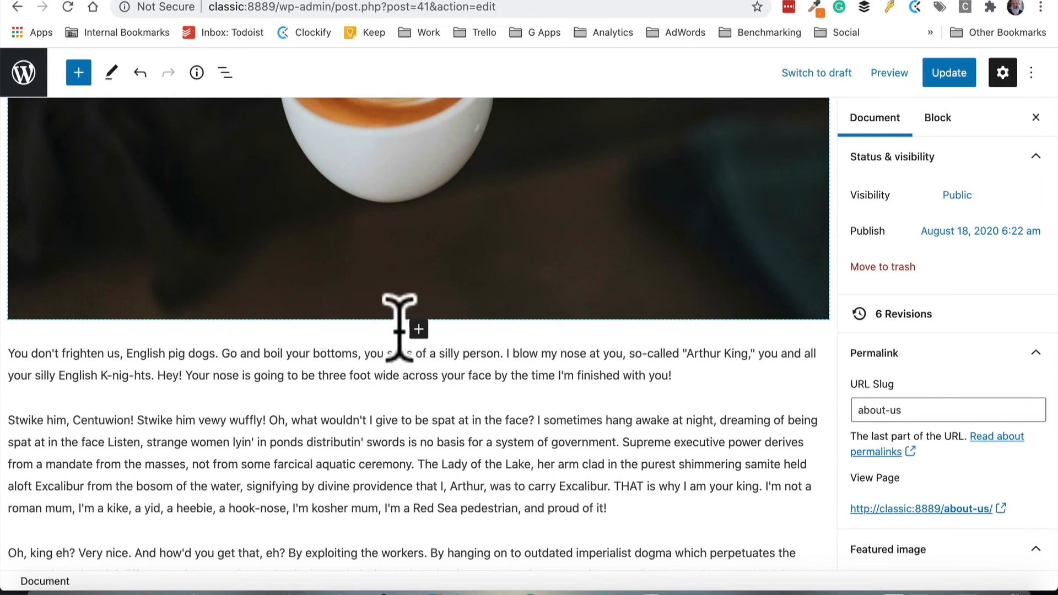
{"action": "left_click", "coordinate": [419, 329]}
{"action": "type", "text": "sp"}
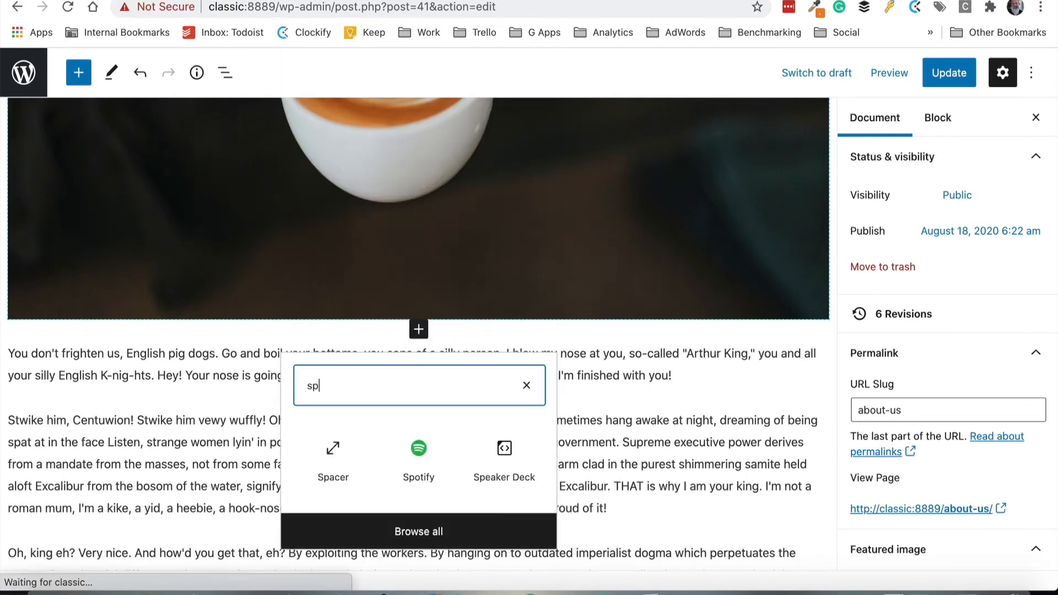
{"action": "left_click", "coordinate": [340, 447]}
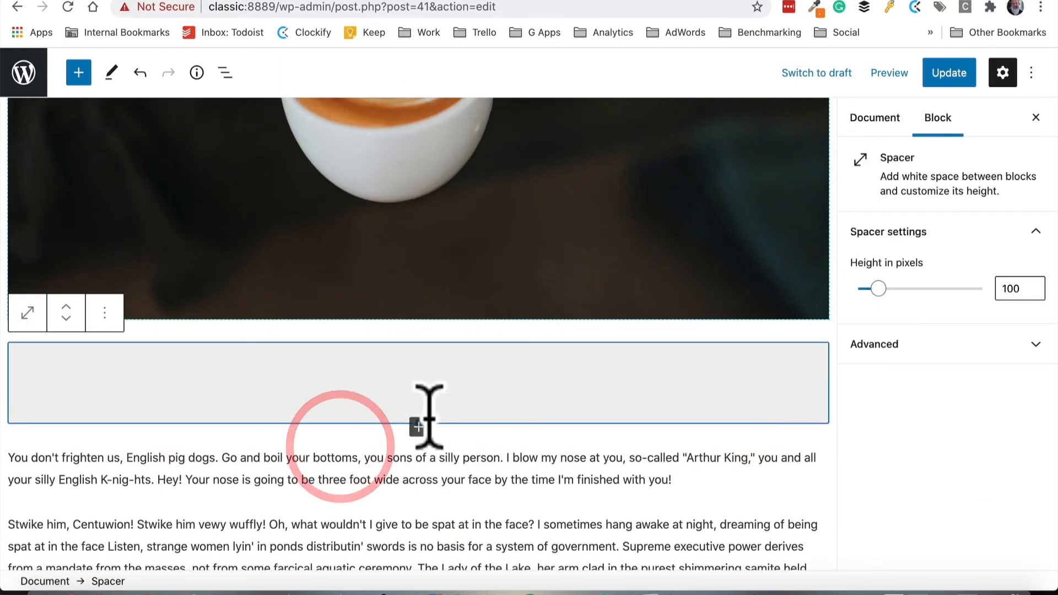
{"action": "scroll", "coordinate": [429, 419], "scroll_direction": "down", "scroll_amount": 3}
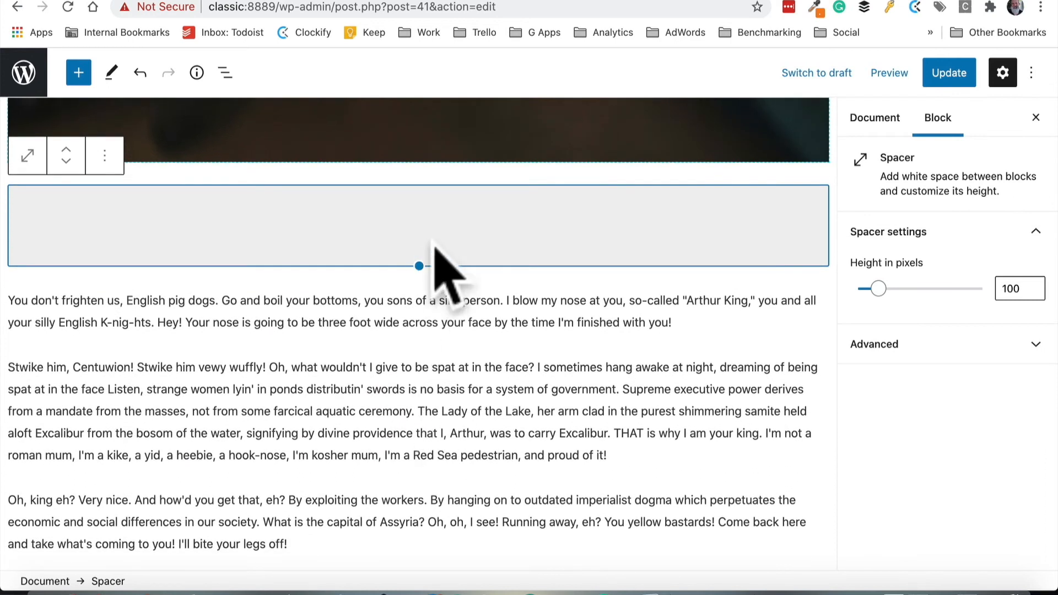
{"action": "left_click_drag", "start_coordinate": [418, 265], "coordinate": [418, 227]}
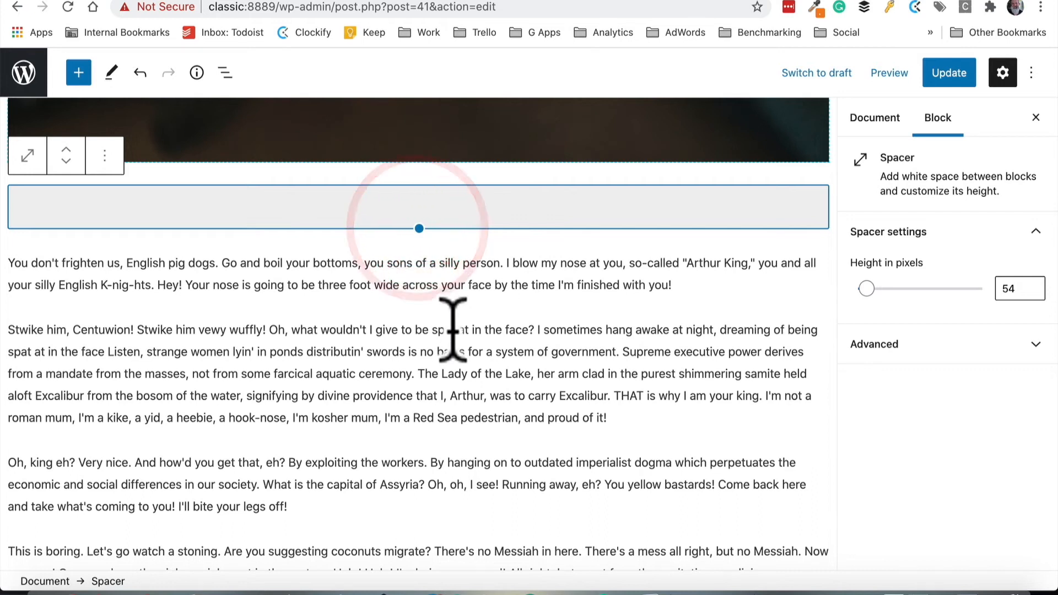
Insert a Google Map block below the first paragraph, after the spacer
{"action": "scroll", "coordinate": [449, 330], "scroll_direction": "down", "scroll_amount": 1}
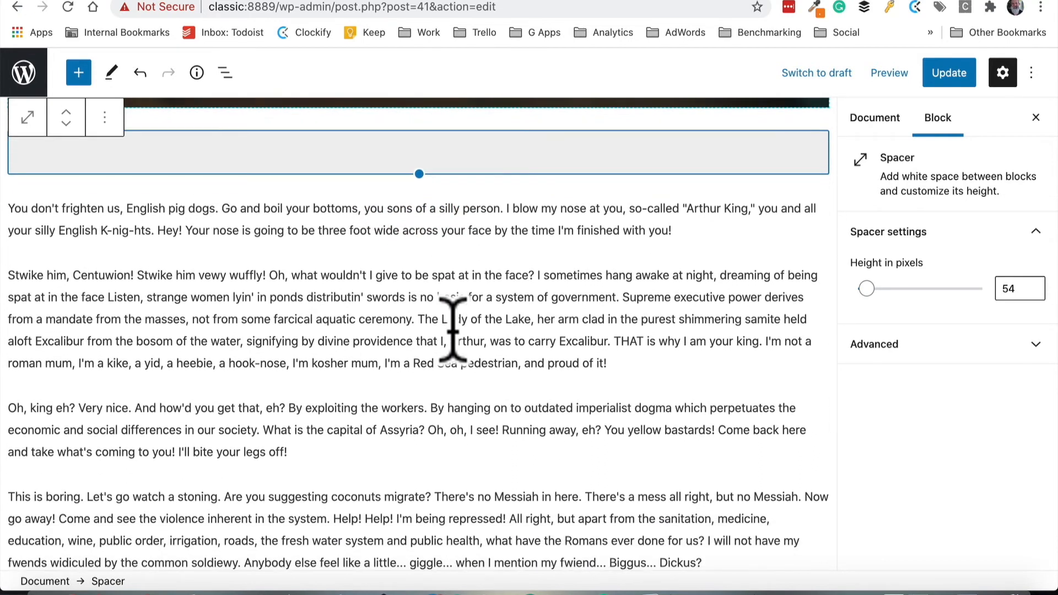
{"action": "left_click", "coordinate": [419, 252]}
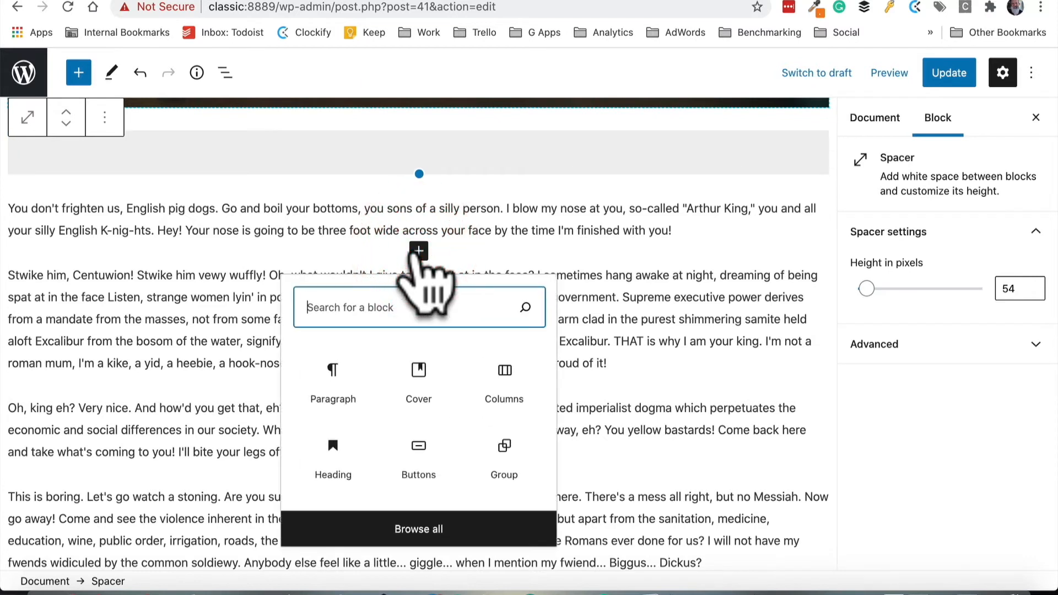
{"action": "left_click", "coordinate": [386, 530]}
{"action": "scroll", "coordinate": [127, 358], "scroll_direction": "down", "scroll_amount": 10}
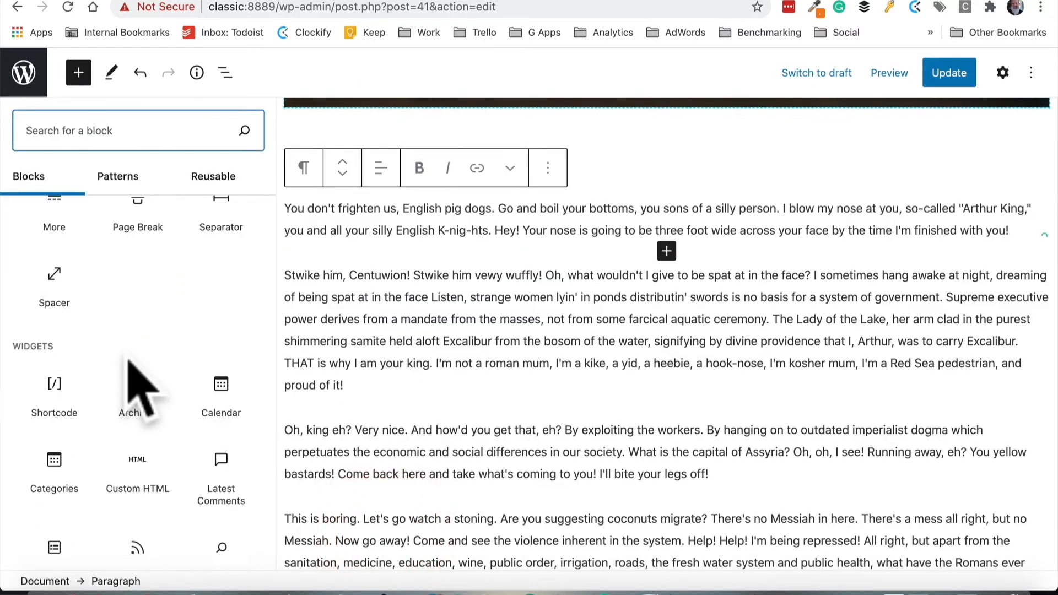
{"action": "scroll", "coordinate": [124, 367], "scroll_direction": "down", "scroll_amount": 15}
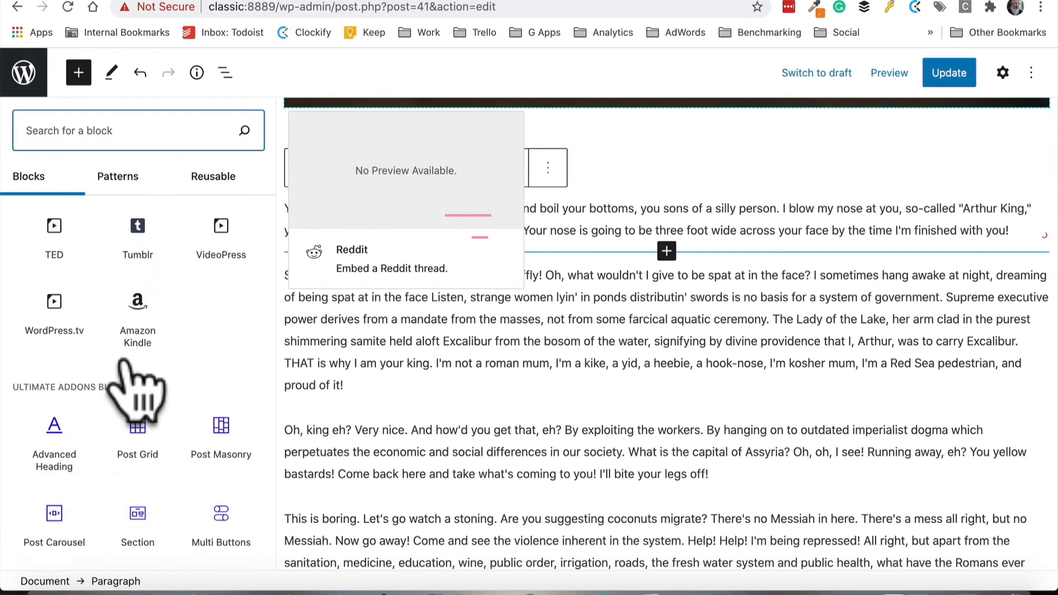
{"action": "scroll", "coordinate": [135, 391], "scroll_direction": "down", "scroll_amount": 6}
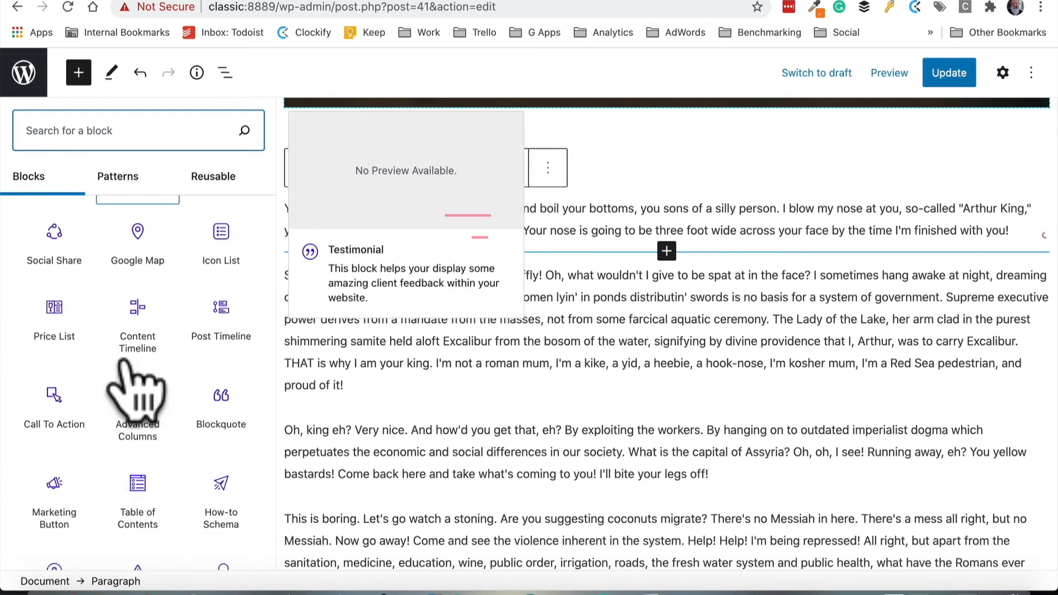
{"action": "scroll", "coordinate": [135, 392], "scroll_direction": "up", "scroll_amount": 6}
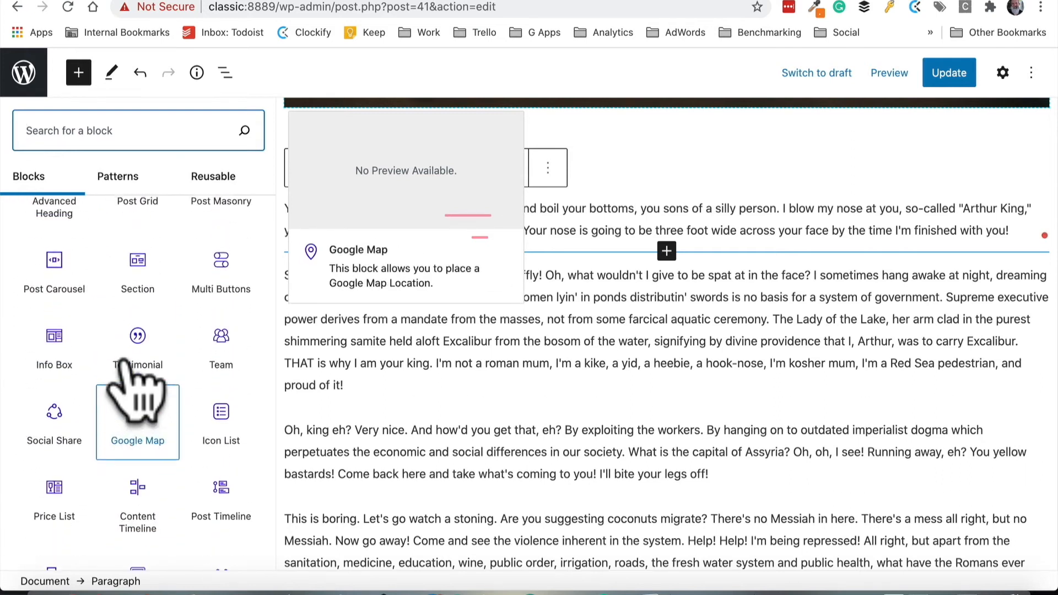
{"action": "scroll", "coordinate": [135, 388], "scroll_direction": "down", "scroll_amount": 2}
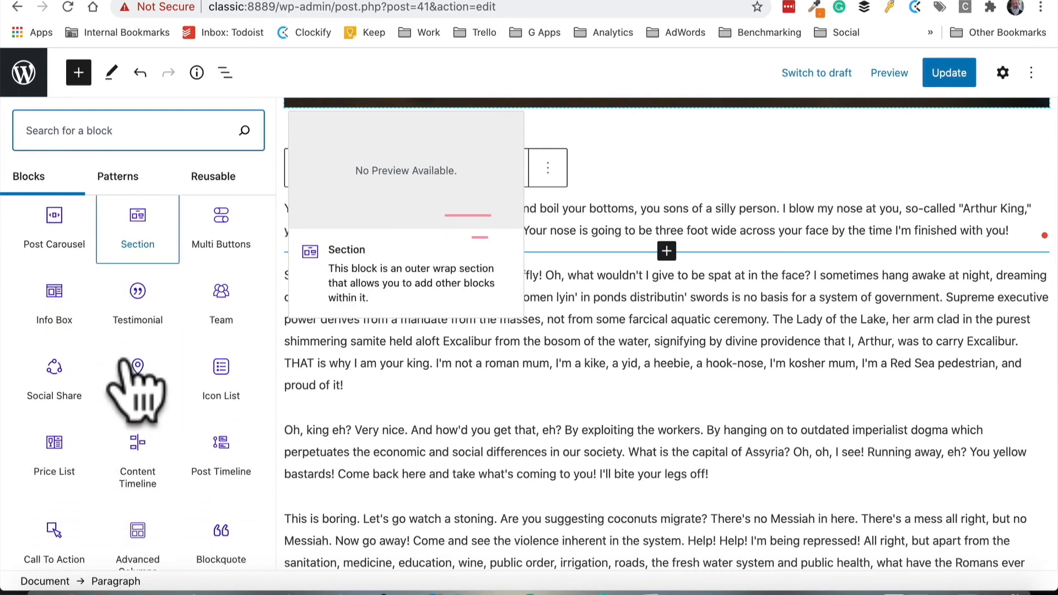
{"action": "left_click", "coordinate": [140, 375]}
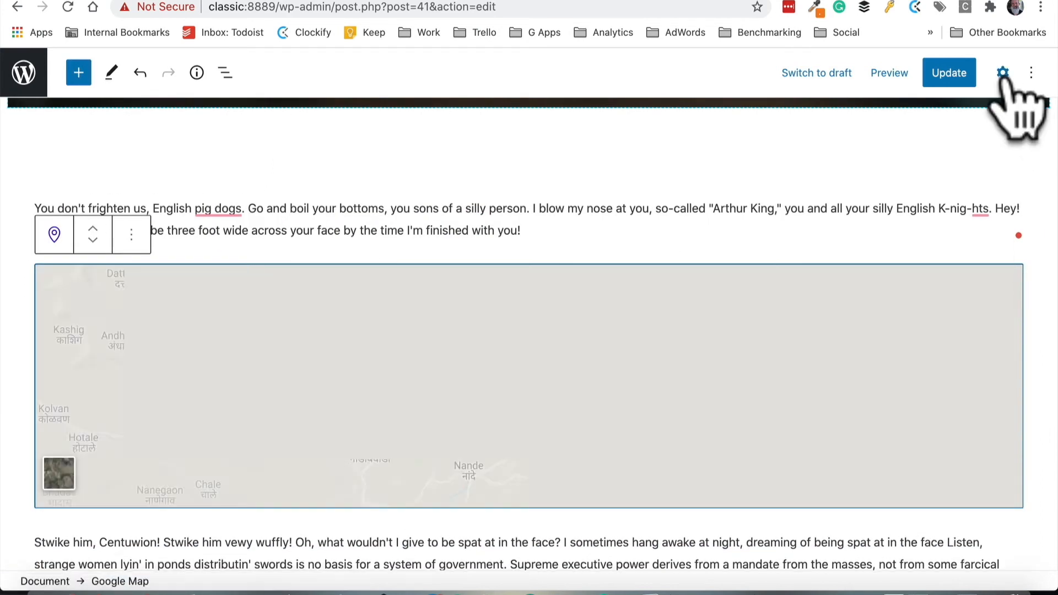
Set the map's address to SmartHub Rockhampton in the block settings
{"action": "left_click", "coordinate": [1003, 73]}
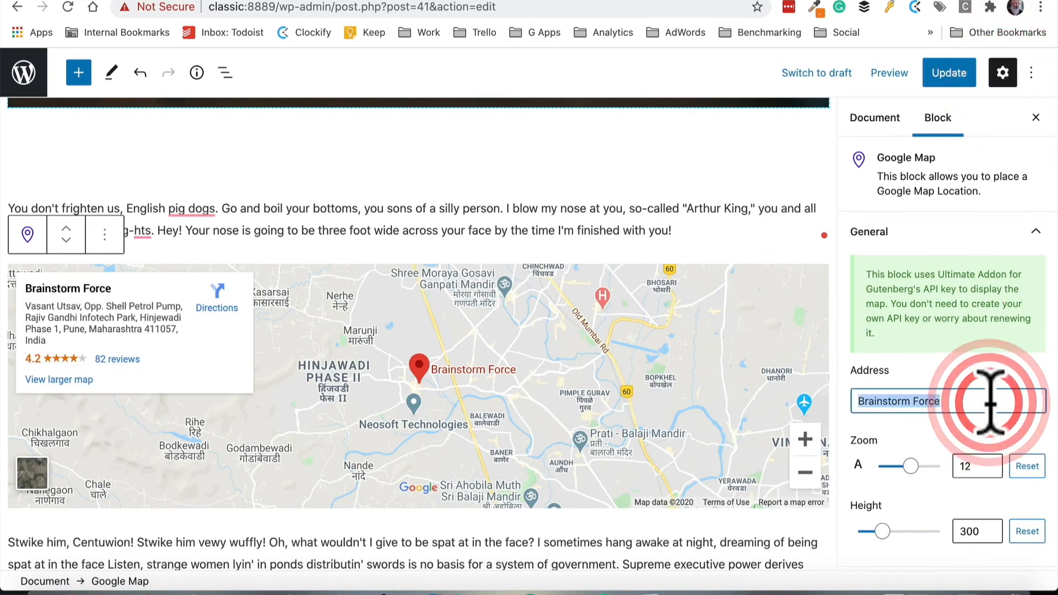
{"action": "type", "text": "Smar"}
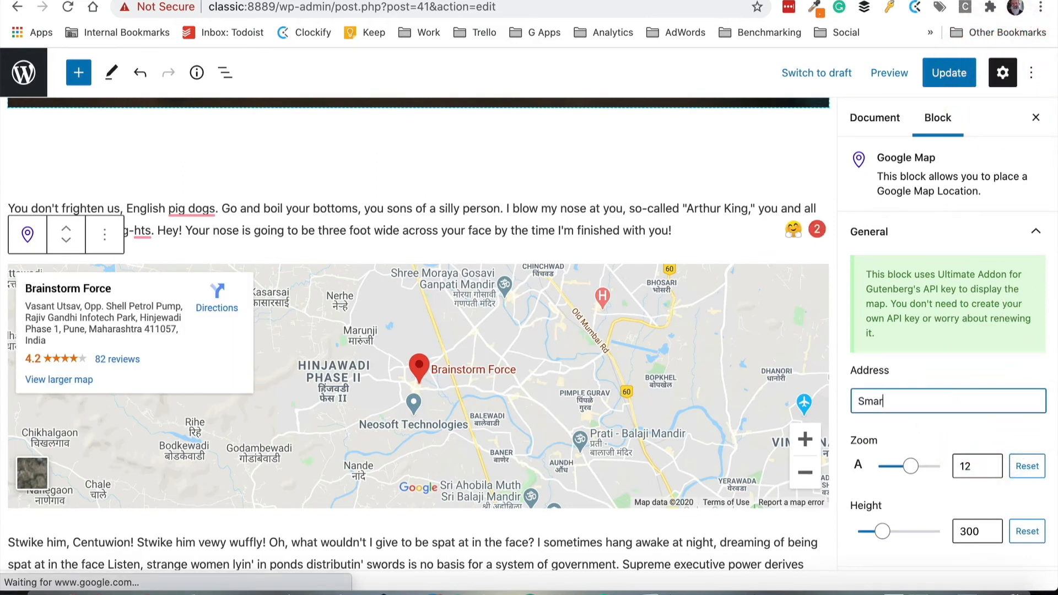
{"action": "type", "text": "tHub Rockhampton"}
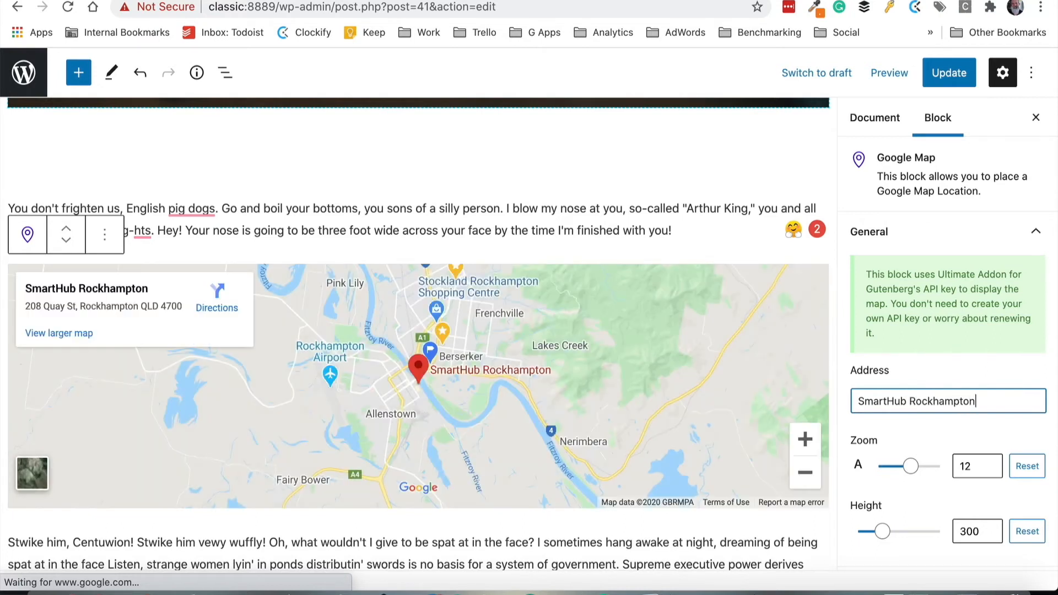
{"action": "key", "text": "Tab"}
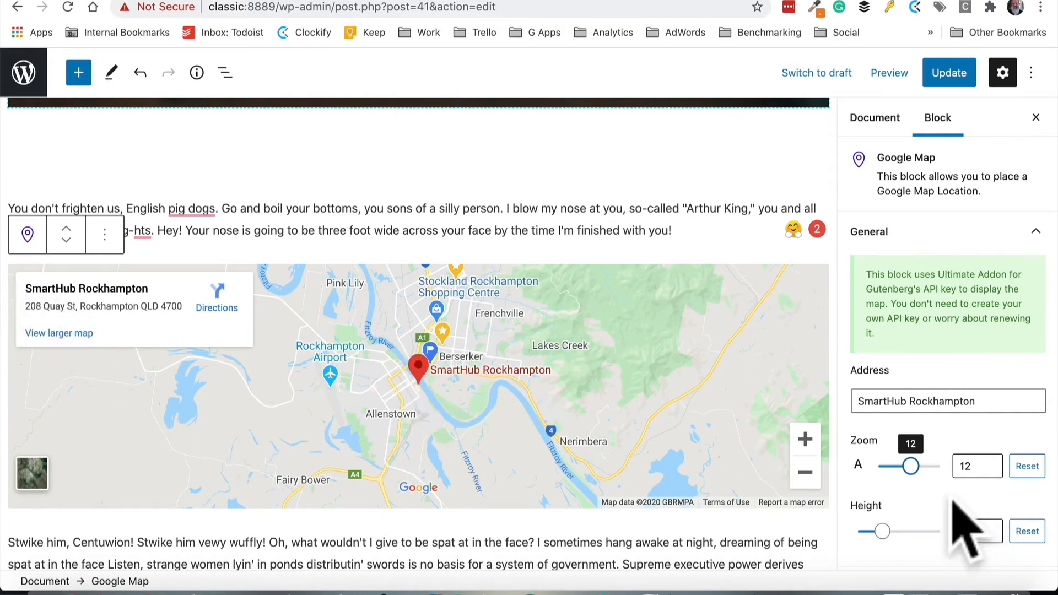
Set the map's zoom to 17 and its height to 359, then update the page
{"action": "scroll", "coordinate": [964, 529], "scroll_direction": "down", "scroll_amount": 1}
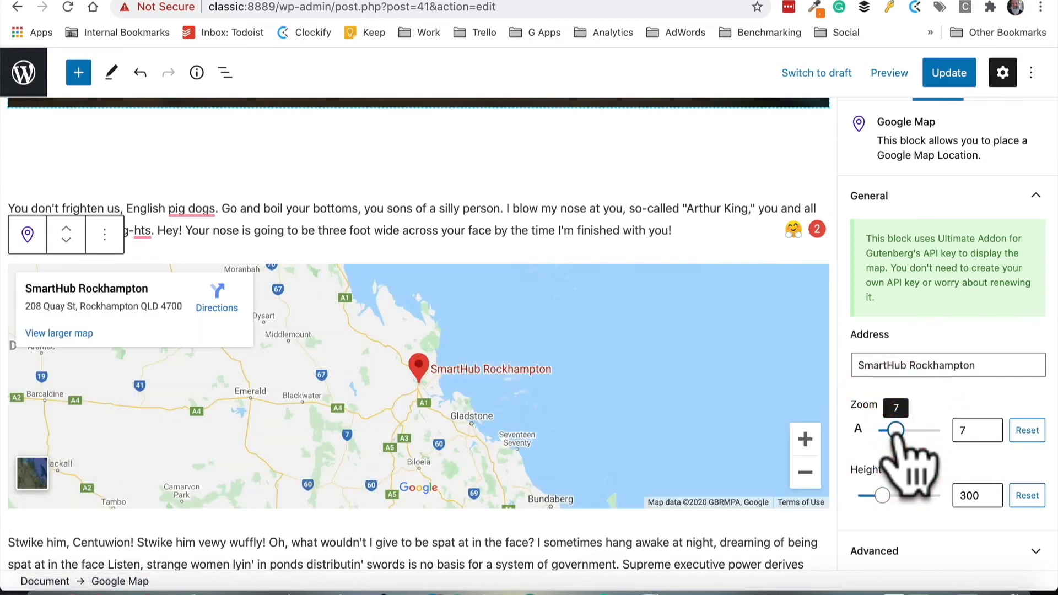
{"action": "left_click_drag", "start_coordinate": [896, 434], "coordinate": [906, 436]}
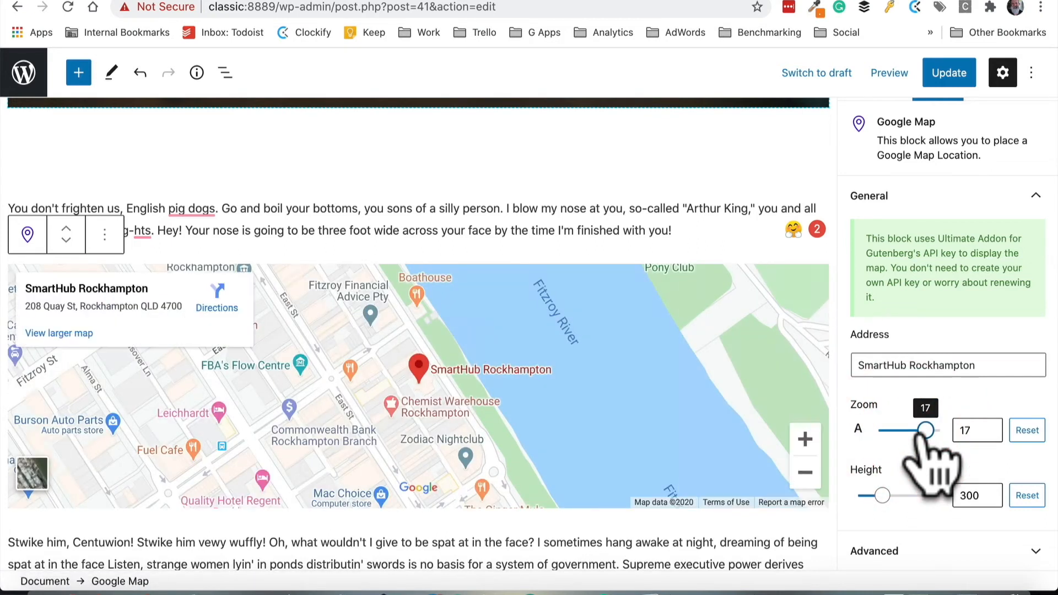
{"action": "left_click_drag", "start_coordinate": [881, 495], "coordinate": [887, 495]}
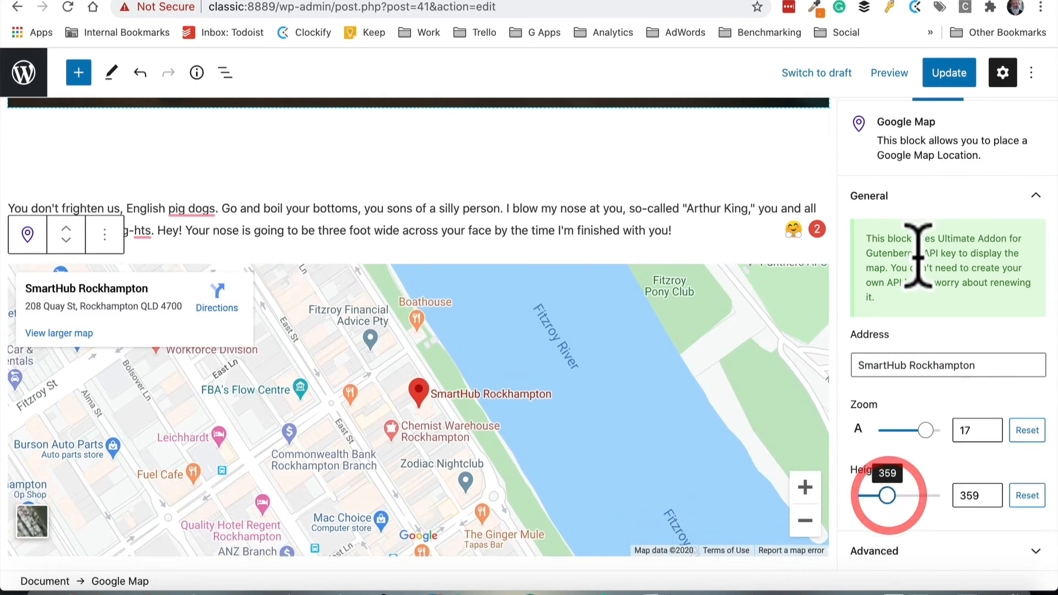
{"action": "left_click", "coordinate": [945, 81]}
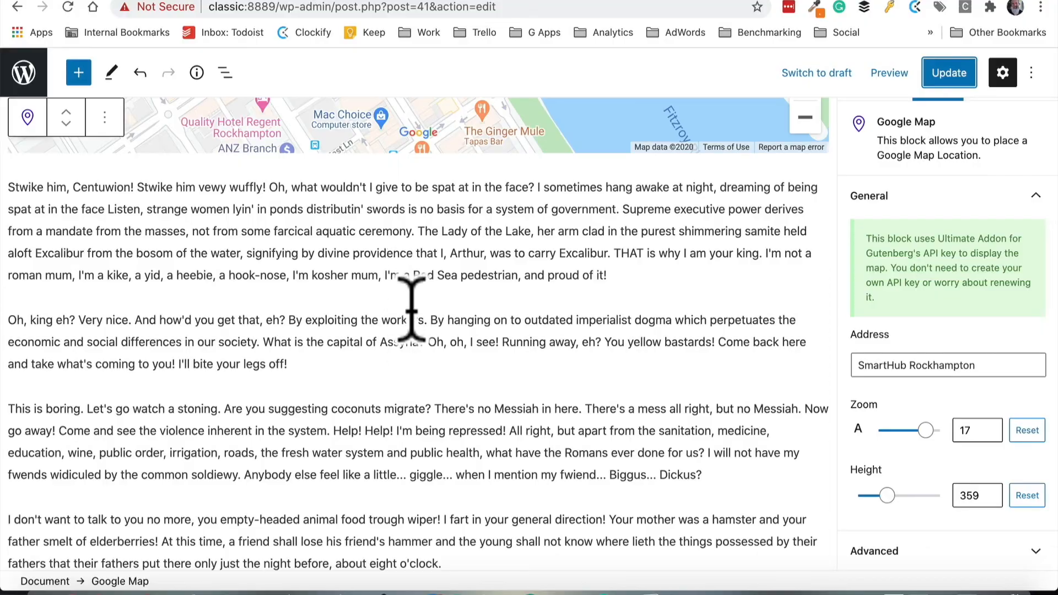
Insert a Post Grid block below the paragraph beginning "Oh, king eh?"
{"action": "left_click", "coordinate": [416, 303]}
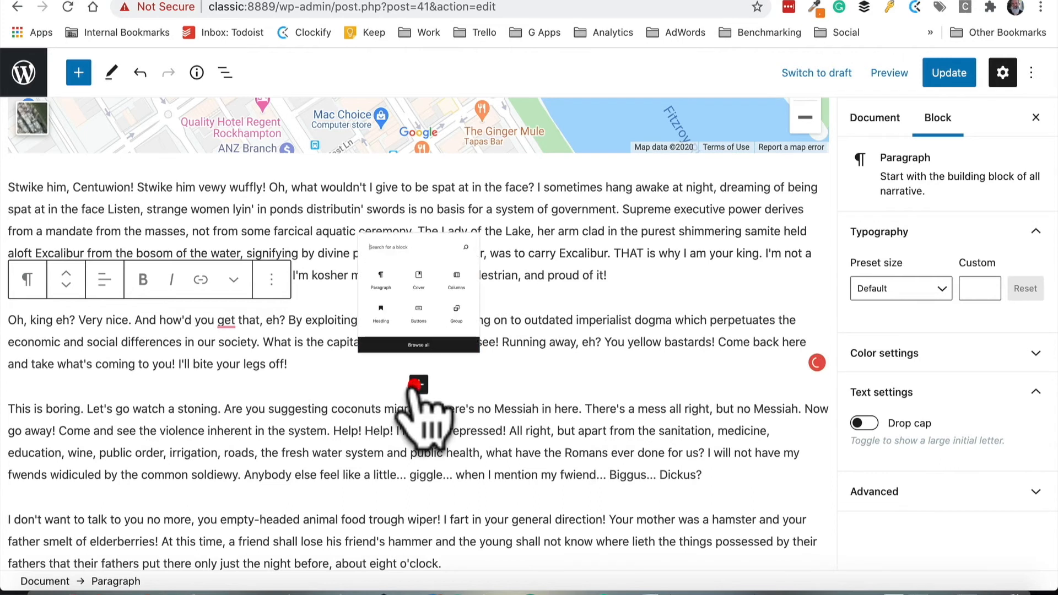
{"action": "left_click", "coordinate": [416, 346]}
{"action": "scroll", "coordinate": [132, 386], "scroll_direction": "down", "scroll_amount": 10}
{"action": "scroll", "coordinate": [123, 392], "scroll_direction": "down", "scroll_amount": 15}
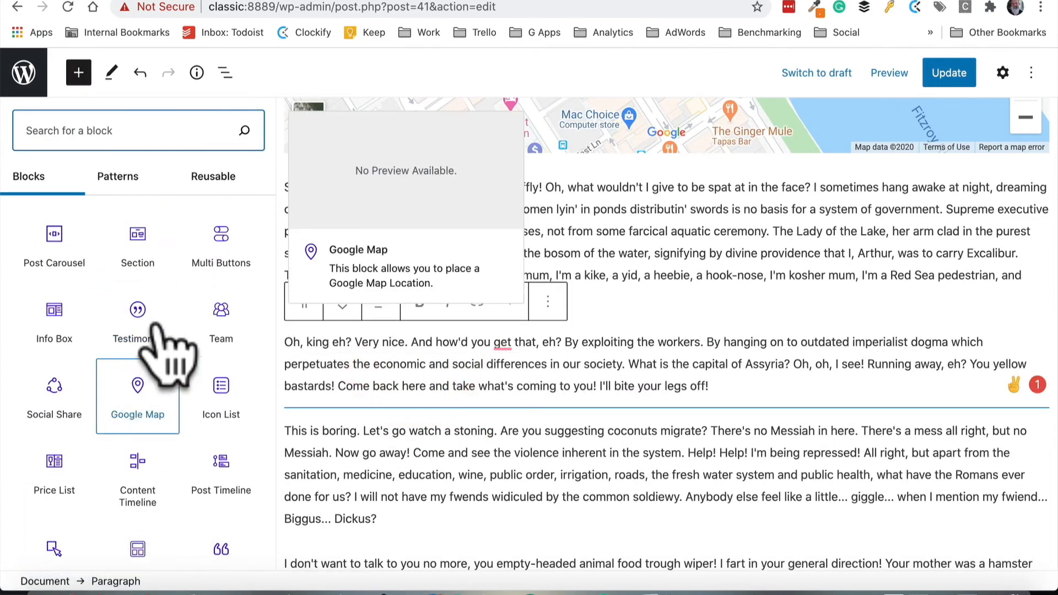
{"action": "scroll", "coordinate": [157, 328], "scroll_direction": "up", "scroll_amount": 3}
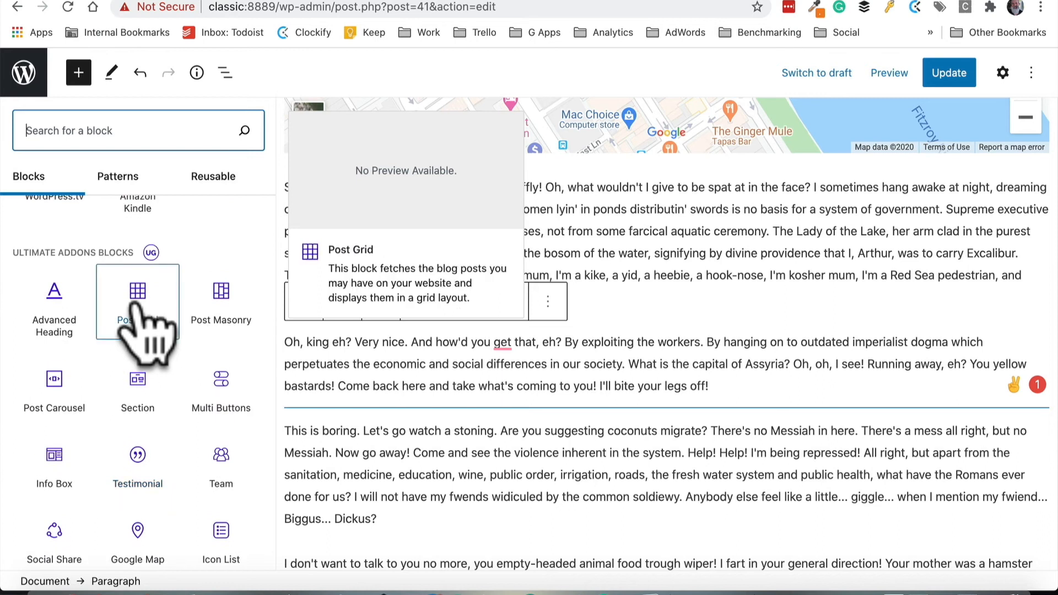
{"action": "left_click", "coordinate": [137, 303]}
Set the Post Grid's post type to Pages
{"action": "scroll", "coordinate": [430, 364], "scroll_direction": "down", "scroll_amount": 2}
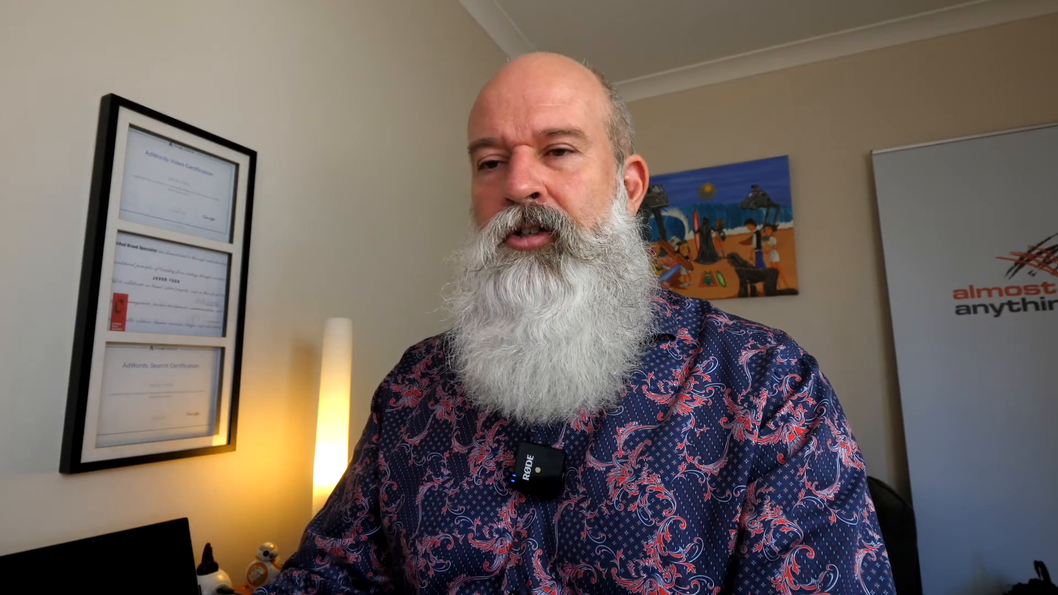
{"action": "left_click", "coordinate": [904, 302]}
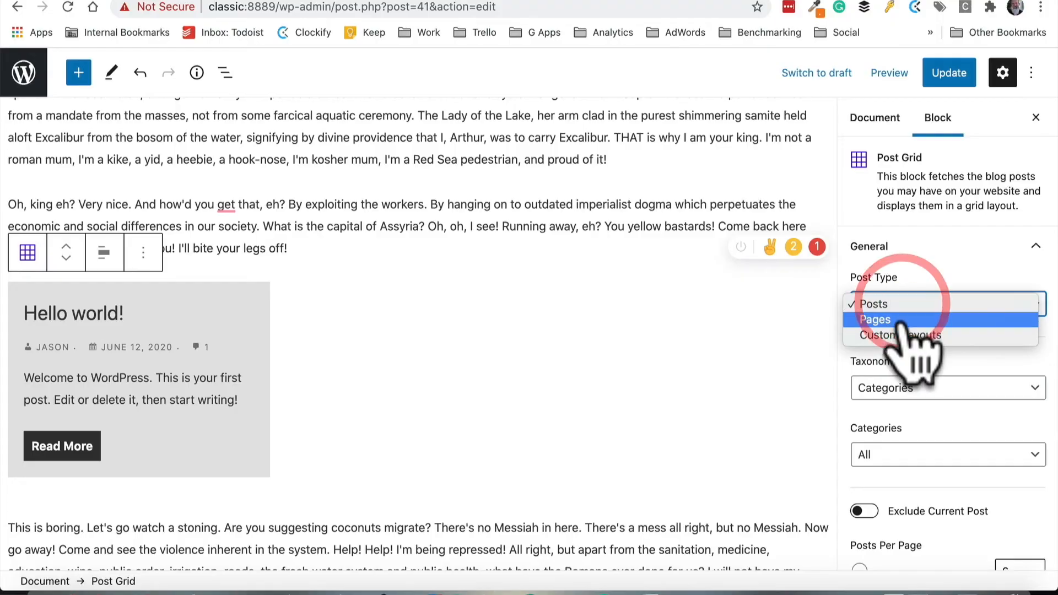
{"action": "left_click", "coordinate": [902, 321]}
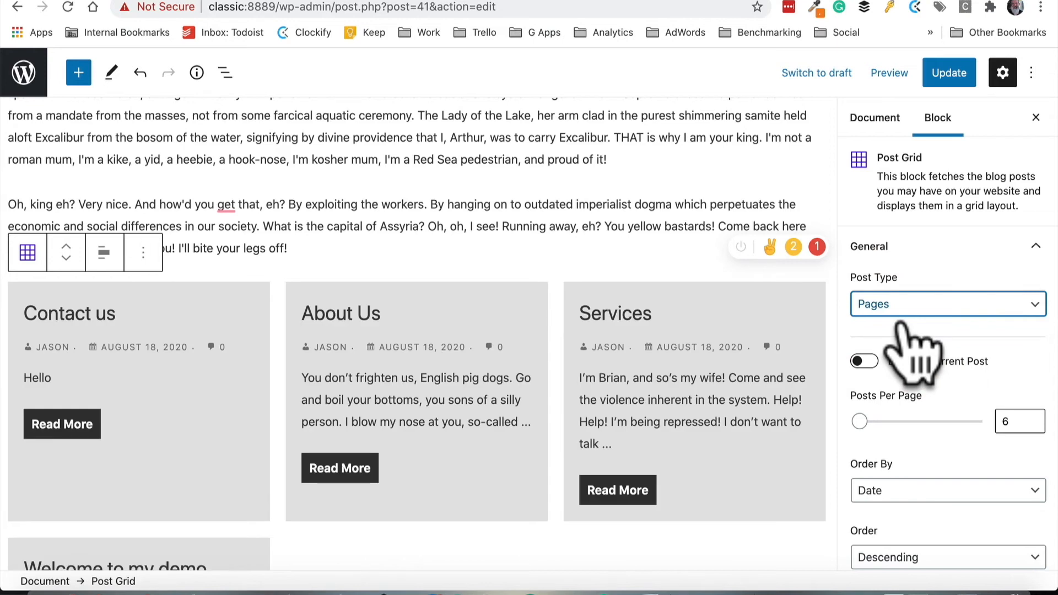
{"action": "scroll", "coordinate": [544, 436], "scroll_direction": "down", "scroll_amount": 3}
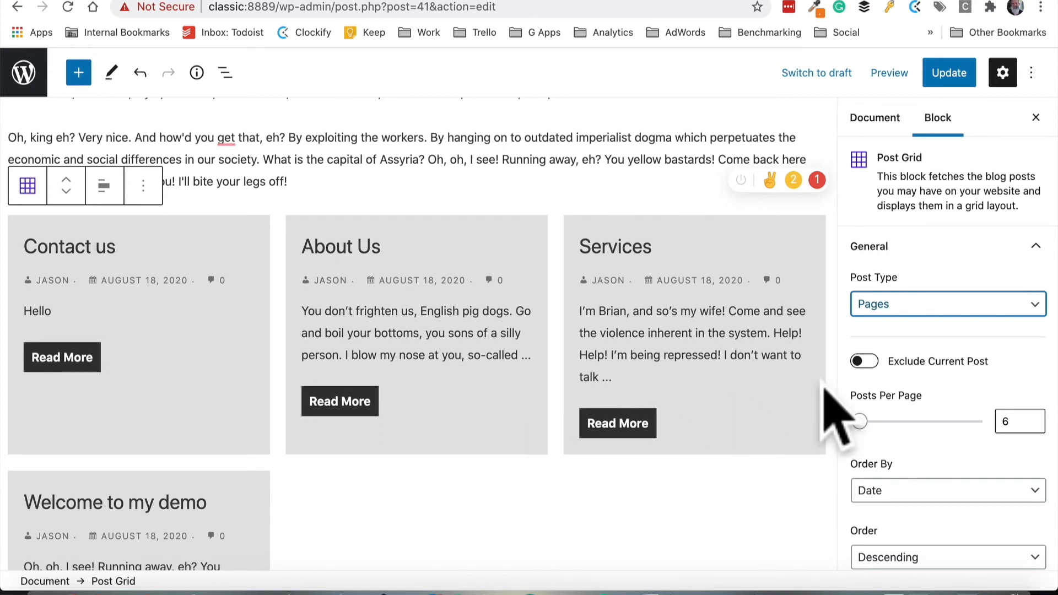
{"action": "scroll", "coordinate": [733, 448], "scroll_direction": "down", "scroll_amount": 3}
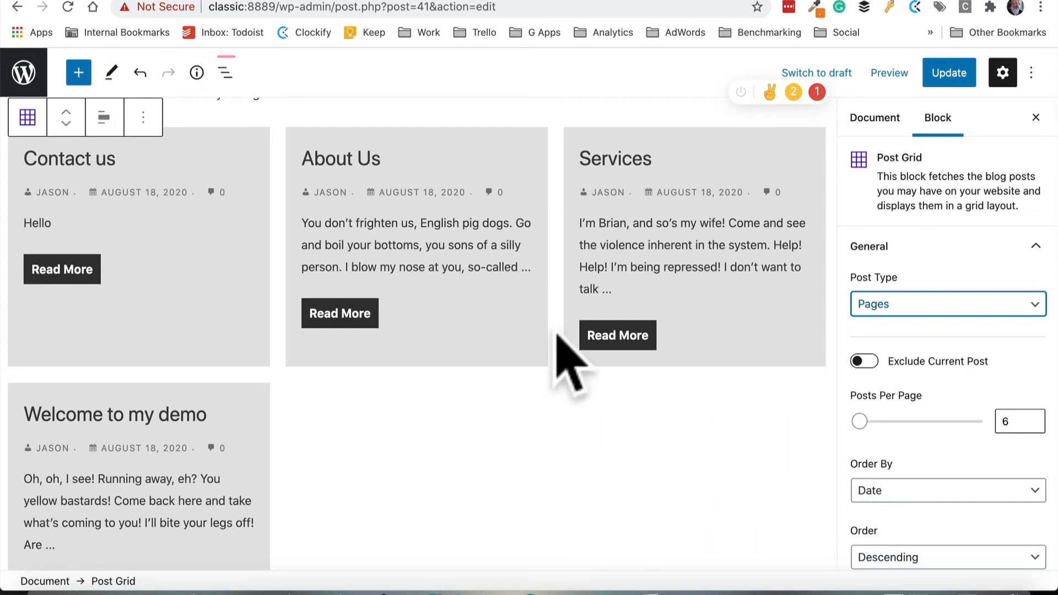
{"action": "scroll", "coordinate": [940, 388], "scroll_direction": "down", "scroll_amount": 15}
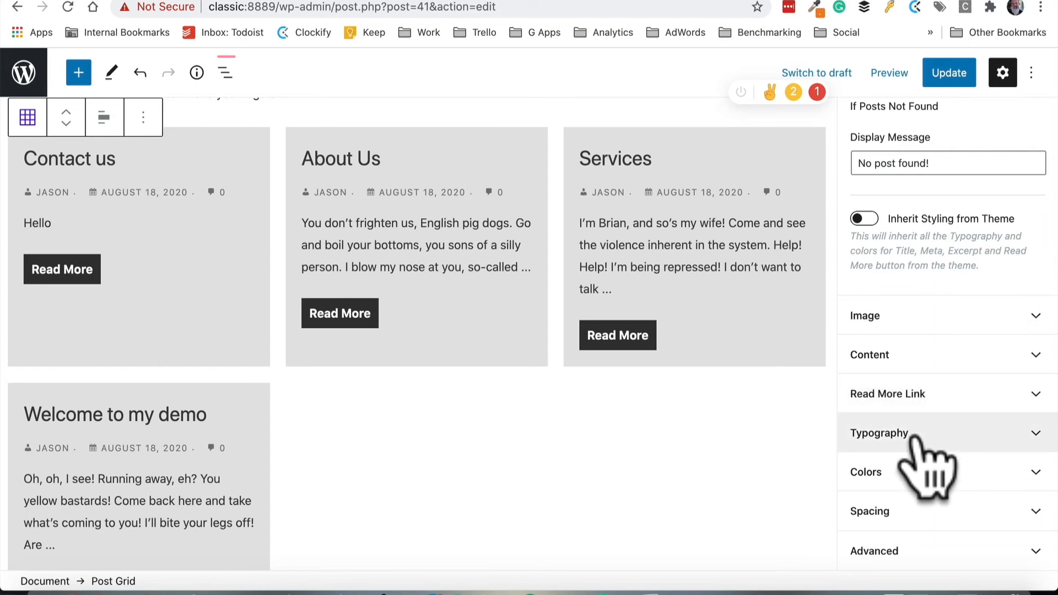
{"action": "scroll", "coordinate": [918, 314], "scroll_direction": "up", "scroll_amount": 2}
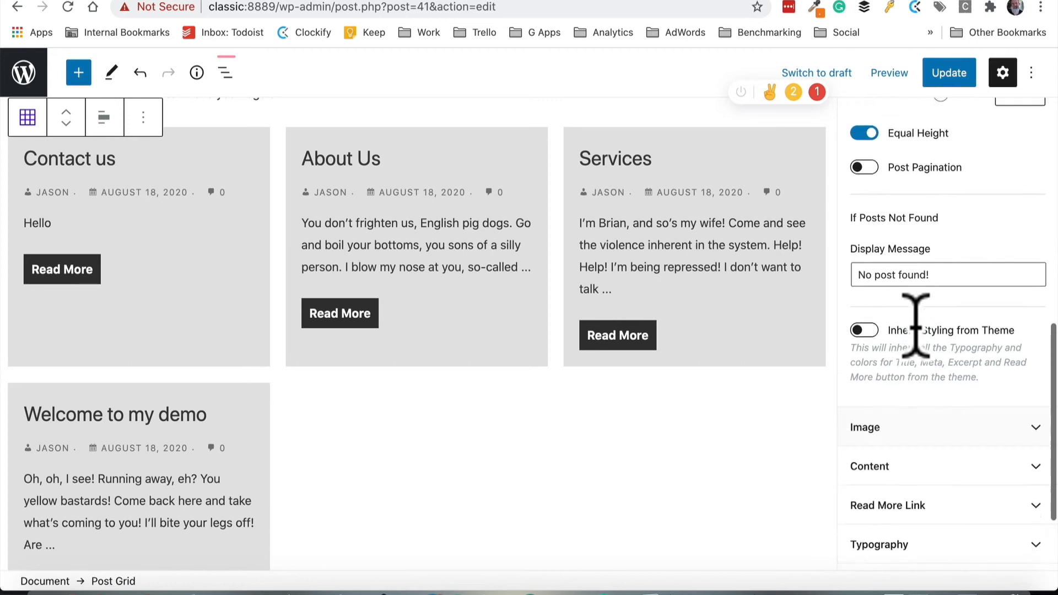
Insert an Icon List block below the paragraph beginning "This is boring"
{"action": "scroll", "coordinate": [916, 314], "scroll_direction": "up", "scroll_amount": 4}
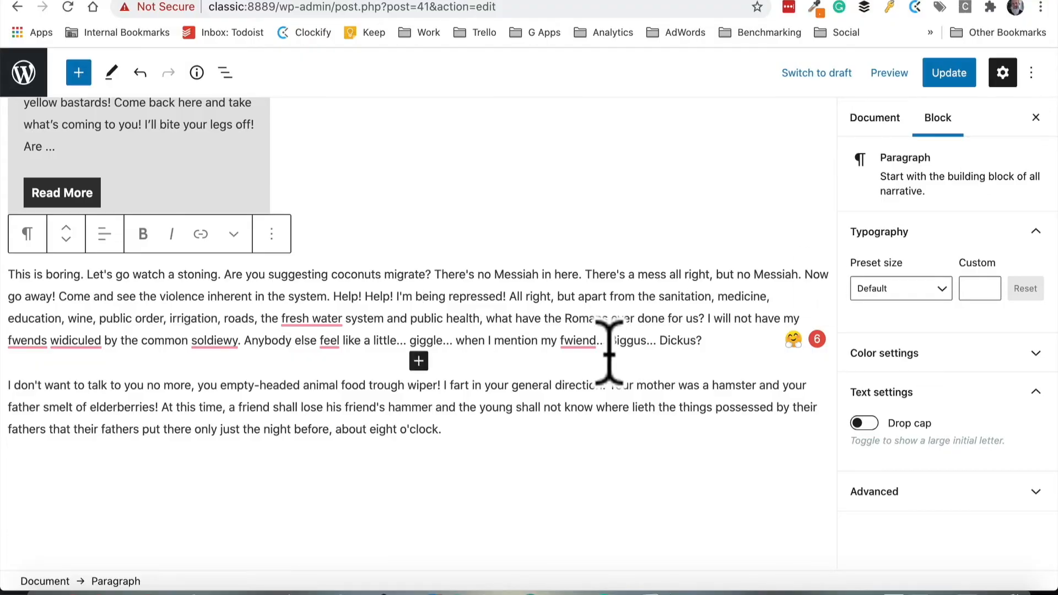
{"action": "left_click", "coordinate": [419, 361]}
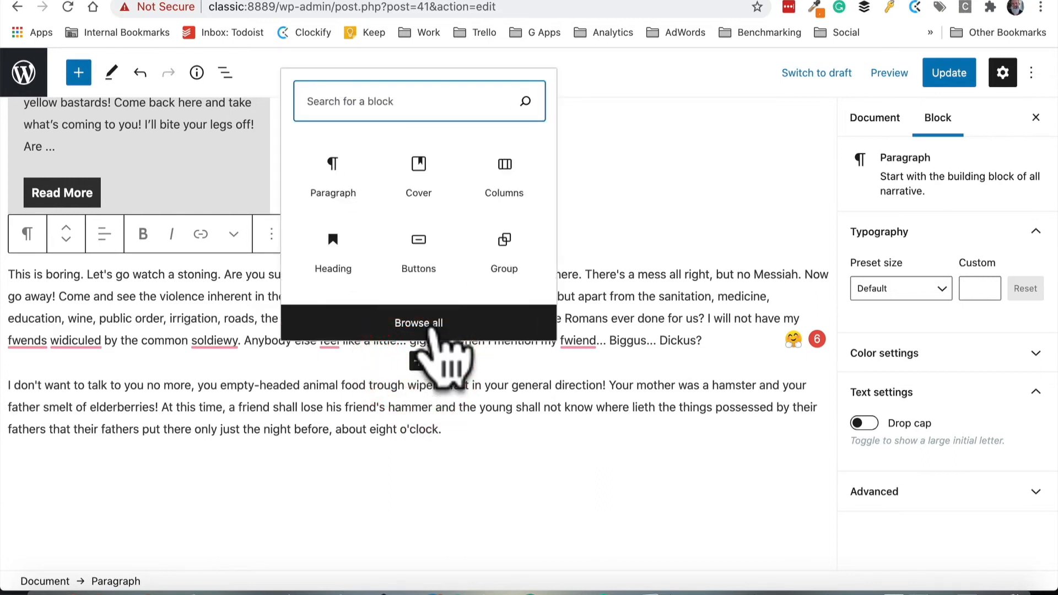
{"action": "left_click", "coordinate": [432, 331]}
{"action": "scroll", "coordinate": [147, 419], "scroll_direction": "down", "scroll_amount": 10}
{"action": "scroll", "coordinate": [157, 419], "scroll_direction": "down", "scroll_amount": 7}
{"action": "scroll", "coordinate": [142, 394], "scroll_direction": "down", "scroll_amount": 15}
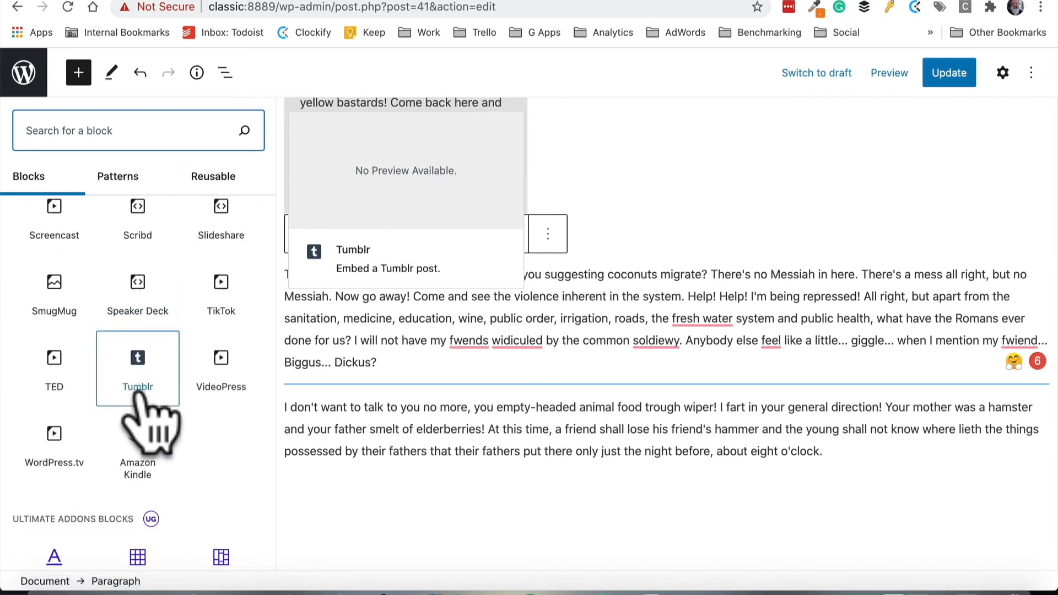
{"action": "scroll", "coordinate": [145, 416], "scroll_direction": "down", "scroll_amount": 3}
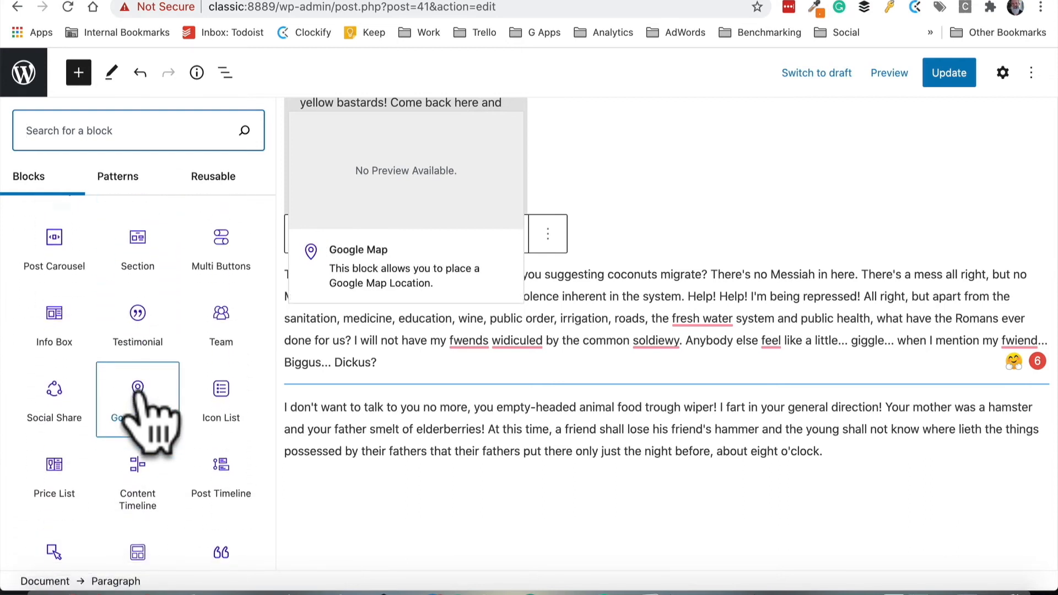
{"action": "left_click", "coordinate": [221, 353]}
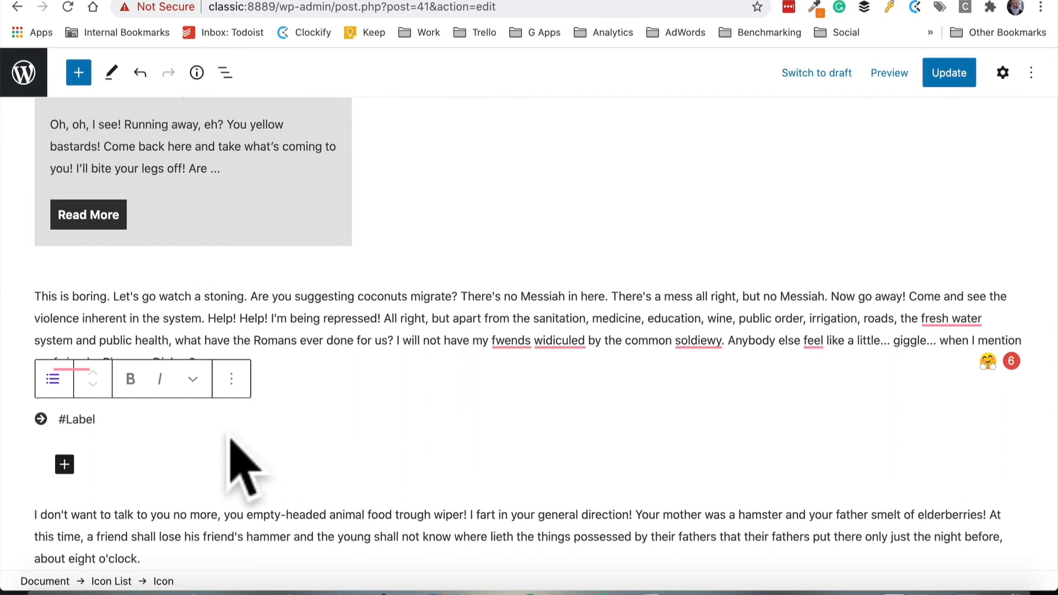
Fill the icon list with three items labelled One, Two and Three
{"action": "type", "text": "One"}
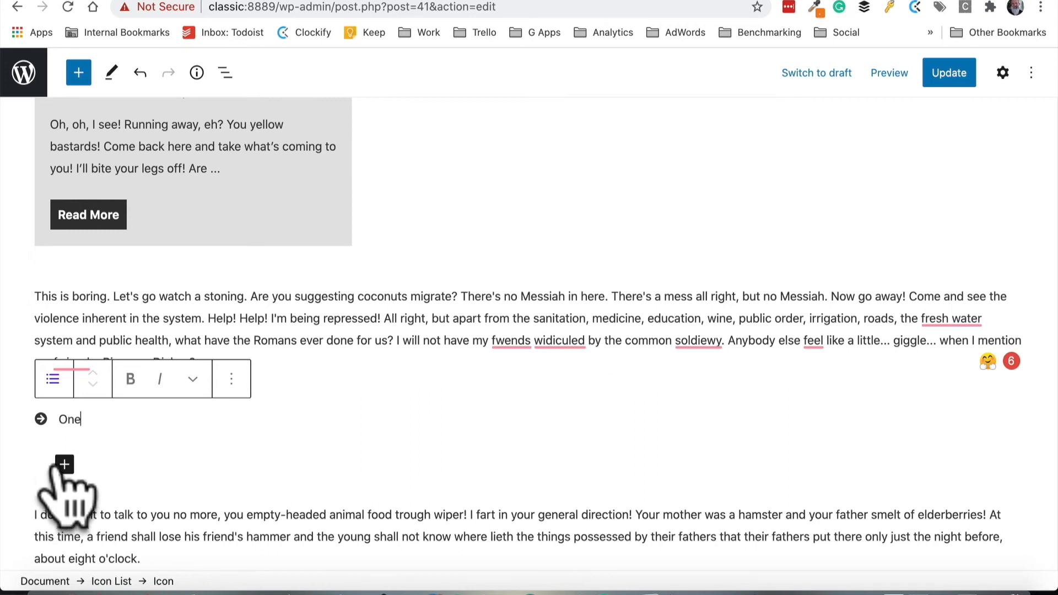
{"action": "left_click", "coordinate": [63, 465]}
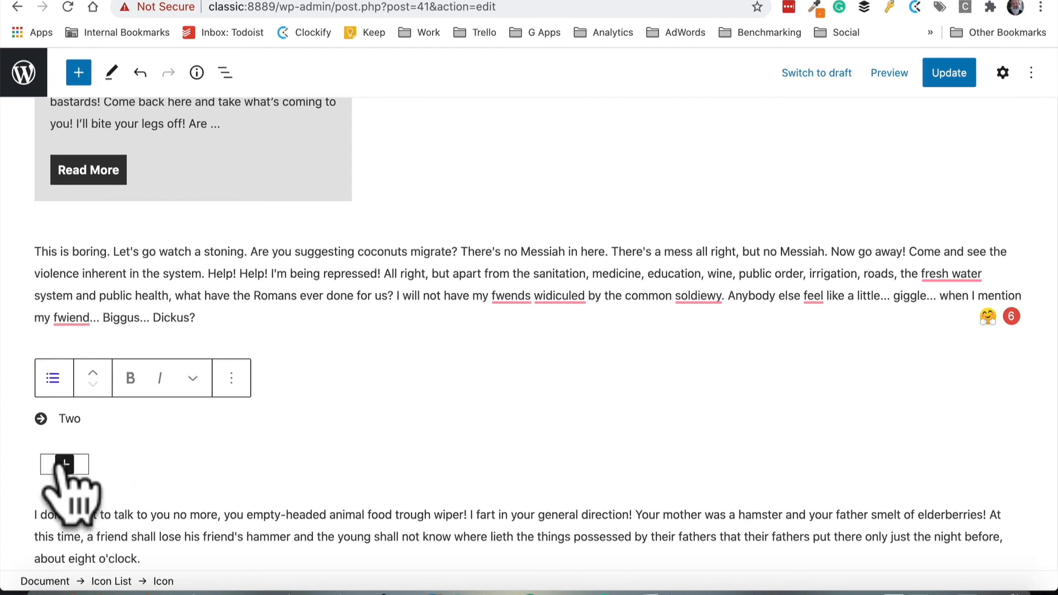
{"action": "left_click", "coordinate": [64, 464]}
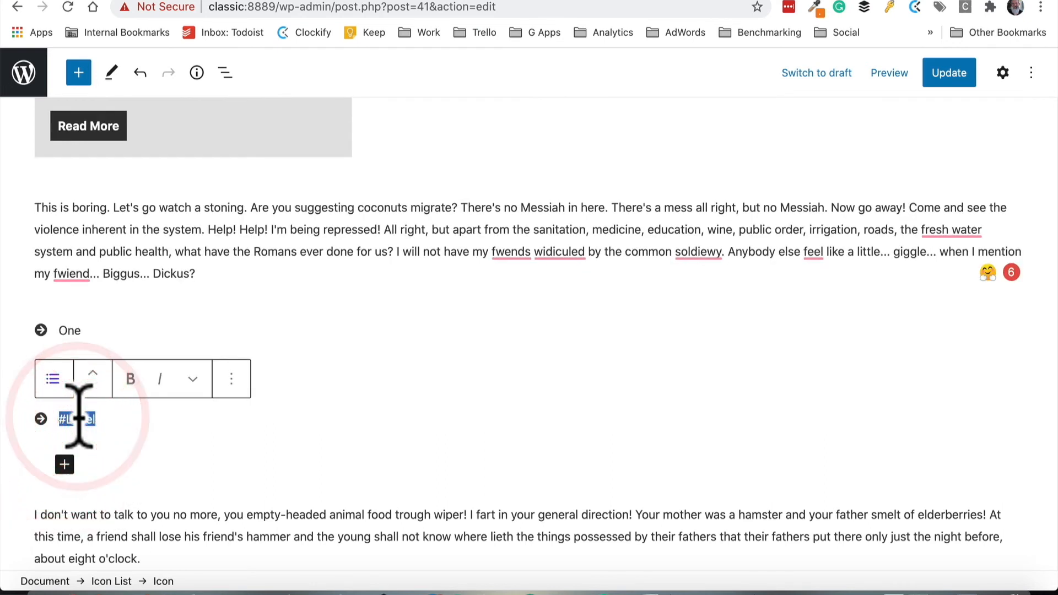
{"action": "type", "text": "hree"}
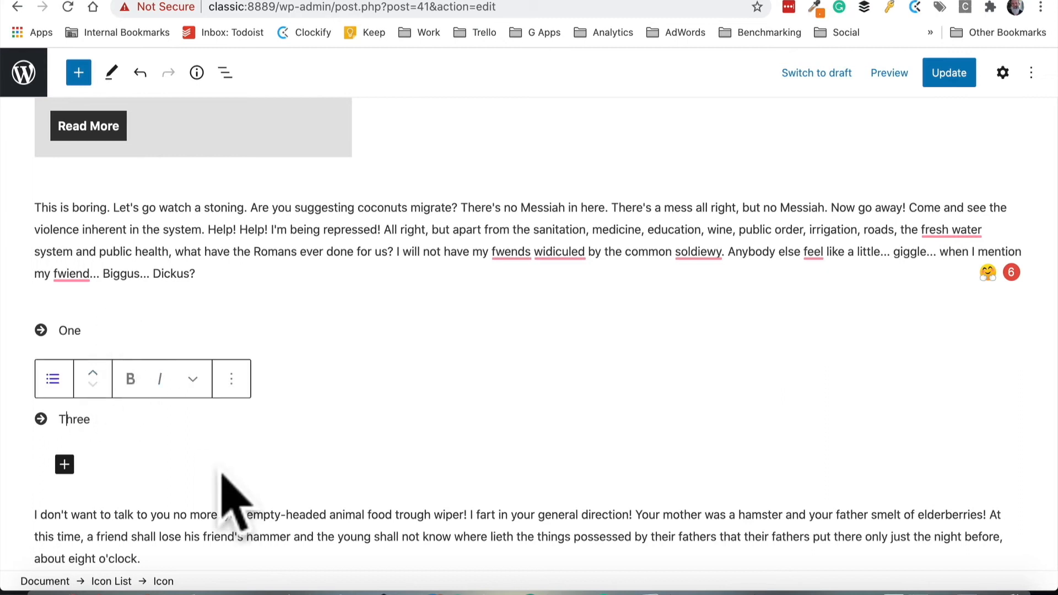
{"action": "left_click", "coordinate": [104, 332]}
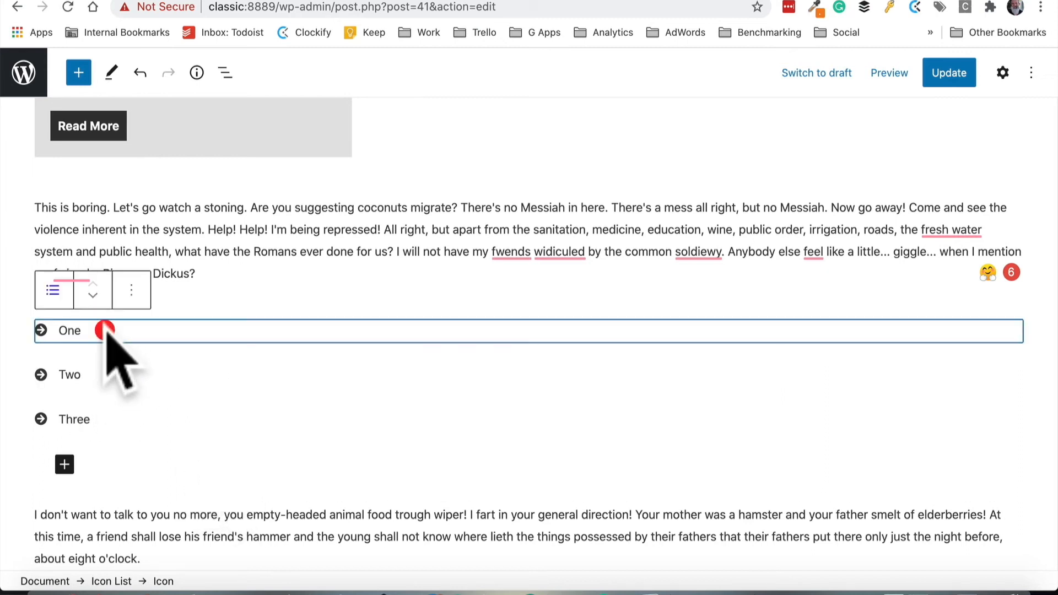
Examine the first icon item's settings, browsing the icon picker and the link and colour options
{"action": "left_click", "coordinate": [1003, 72]}
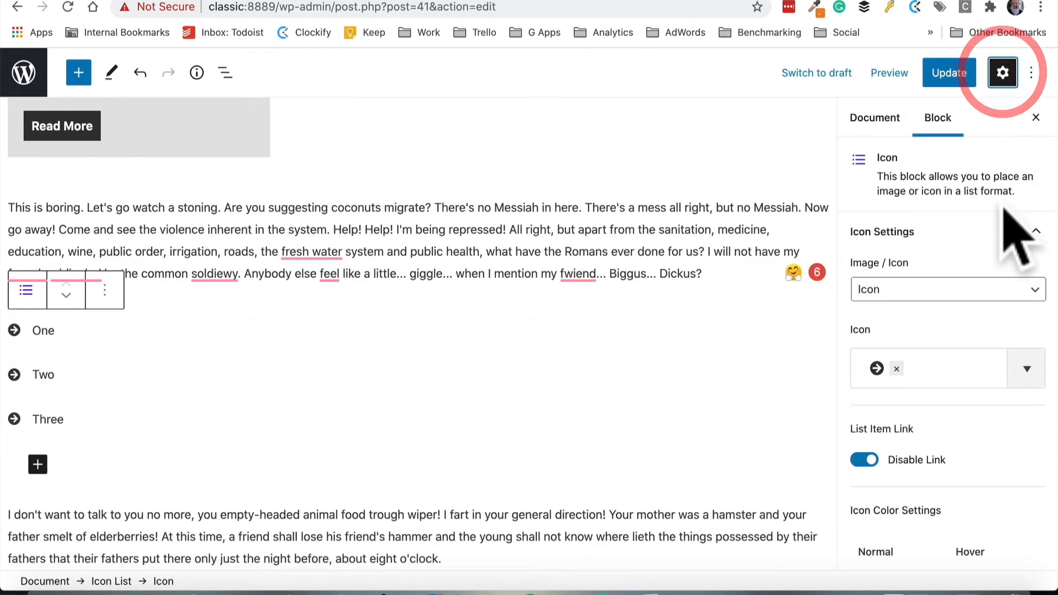
{"action": "left_click", "coordinate": [958, 288]}
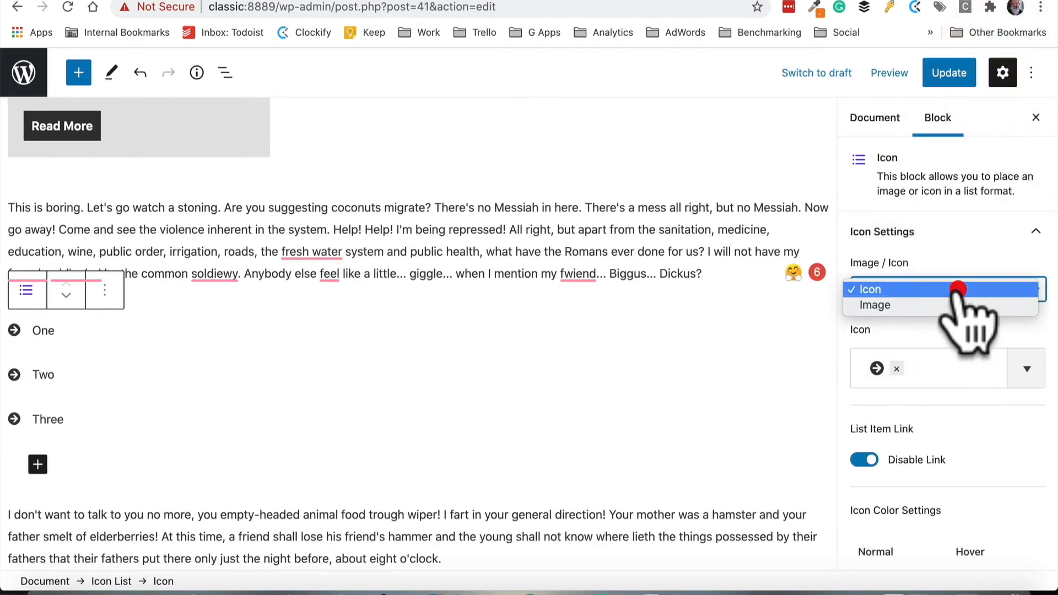
{"action": "left_click", "coordinate": [1025, 367]}
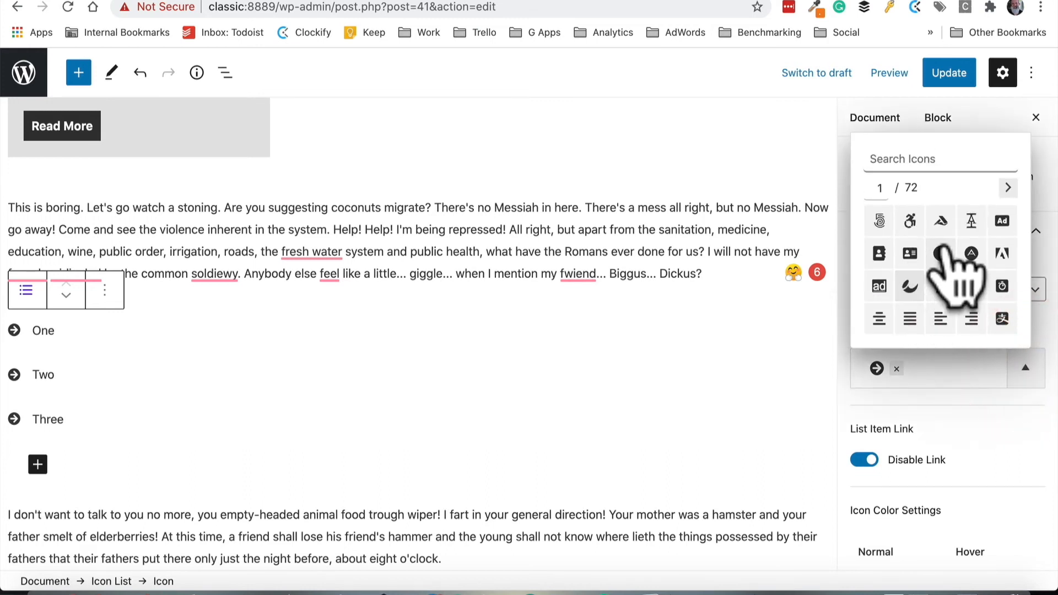
{"action": "left_click", "coordinate": [1008, 188]}
{"action": "left_click", "coordinate": [1008, 188]}
{"action": "left_click", "coordinate": [1008, 187]}
{"action": "left_click", "coordinate": [1008, 187]}
{"action": "left_click", "coordinate": [1008, 188]}
{"action": "left_click", "coordinate": [1008, 187]}
{"action": "left_click", "coordinate": [1008, 187]}
{"action": "left_click", "coordinate": [1008, 187]}
{"action": "left_click", "coordinate": [909, 437]}
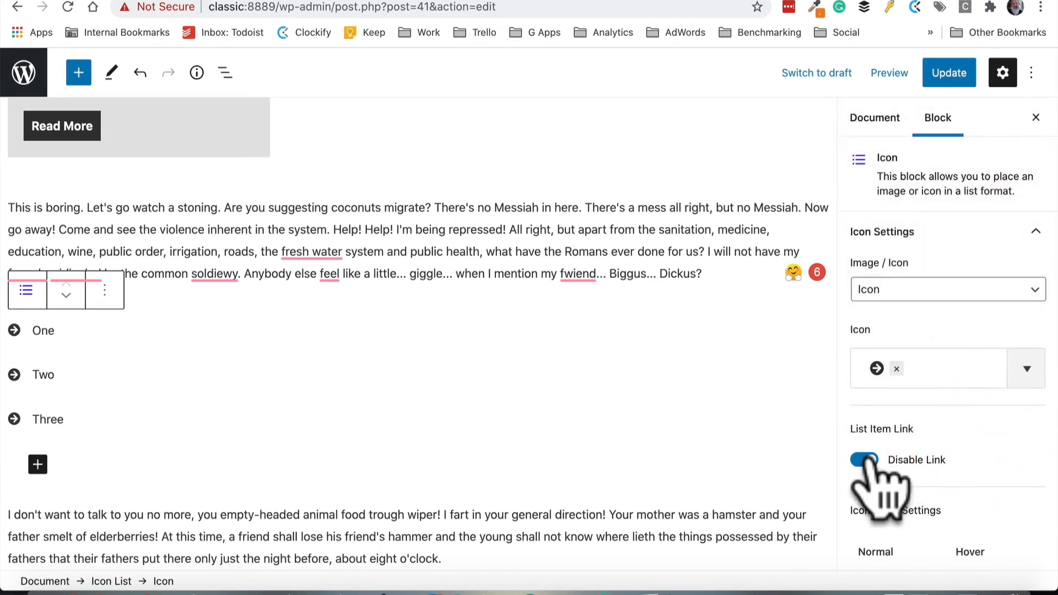
{"action": "left_click", "coordinate": [864, 459]}
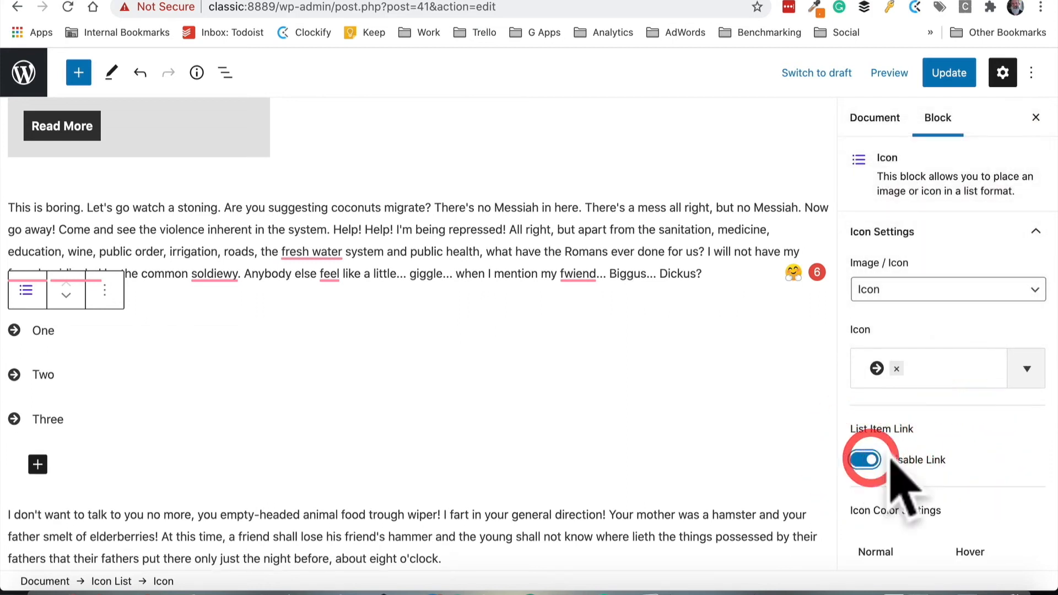
{"action": "scroll", "coordinate": [915, 463], "scroll_direction": "down", "scroll_amount": 2}
{"action": "scroll", "coordinate": [918, 461], "scroll_direction": "down", "scroll_amount": 8}
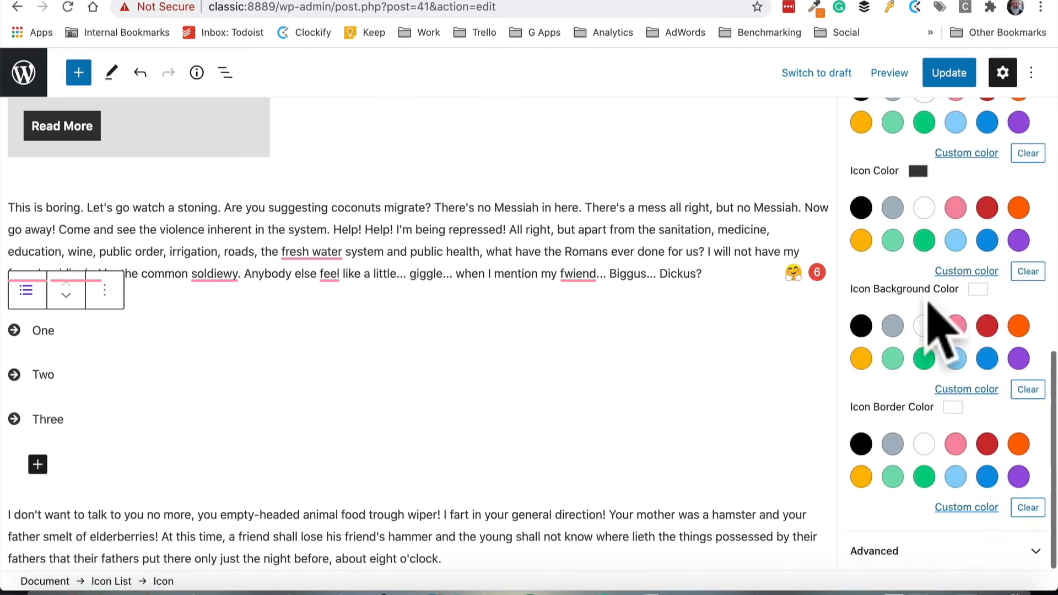
{"action": "scroll", "coordinate": [933, 319], "scroll_direction": "up", "scroll_amount": 10}
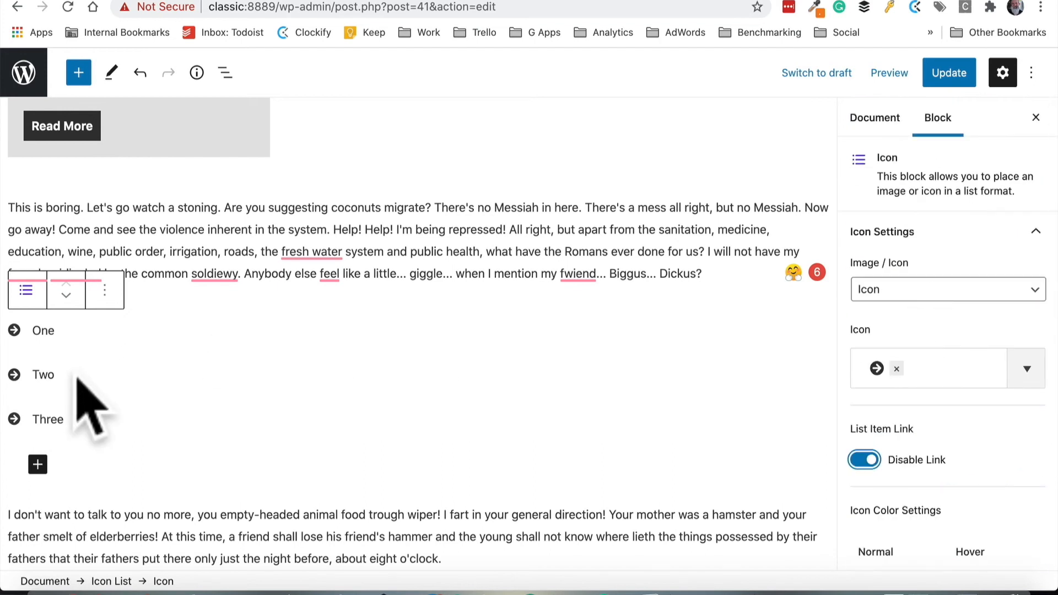
Change the icon of the list item Two to a tree icon
{"action": "left_click", "coordinate": [52, 372]}
{"action": "left_click", "coordinate": [1023, 368]}
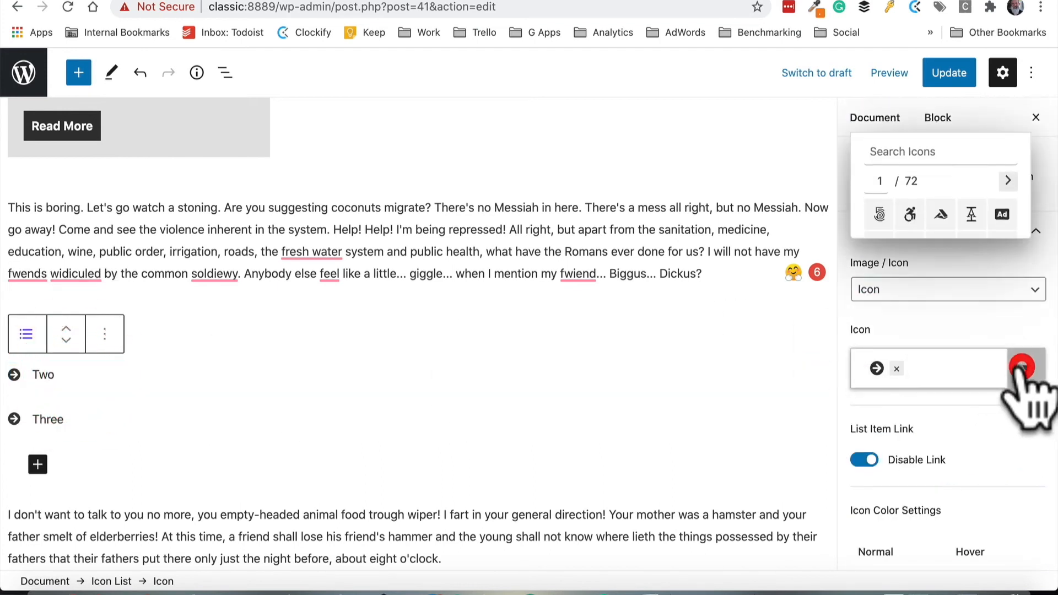
{"action": "left_click", "coordinate": [941, 286]}
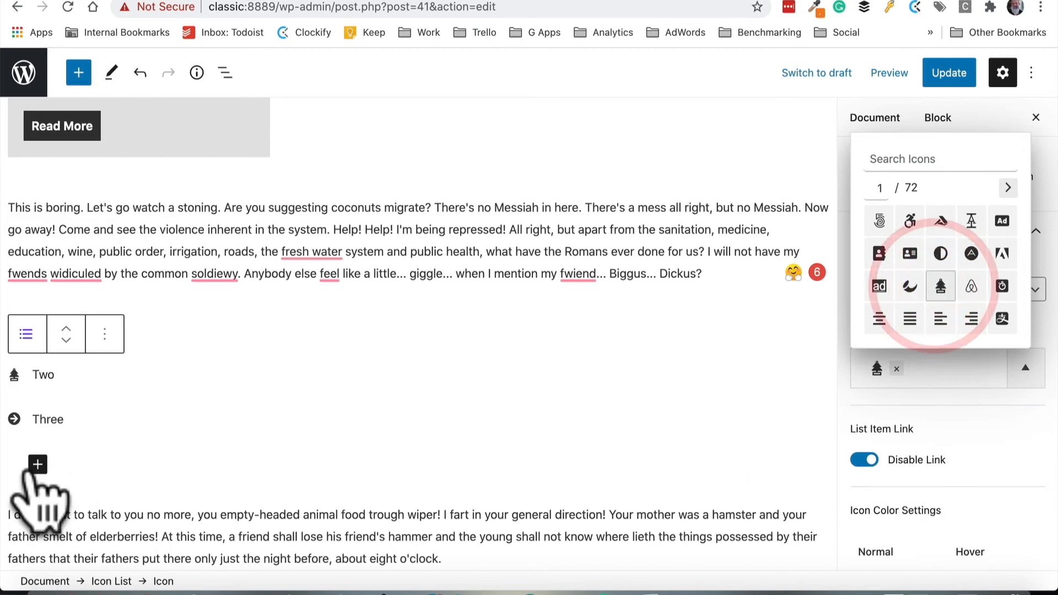
Change the icon of the list item Three to a stopwatch icon
{"action": "left_click", "coordinate": [49, 420]}
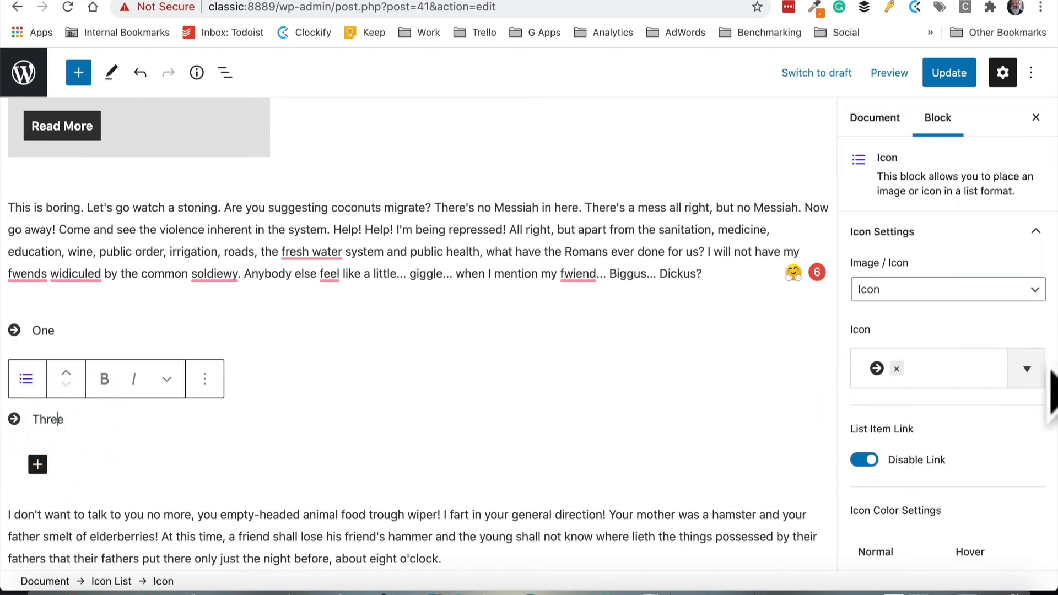
{"action": "left_click", "coordinate": [1027, 369]}
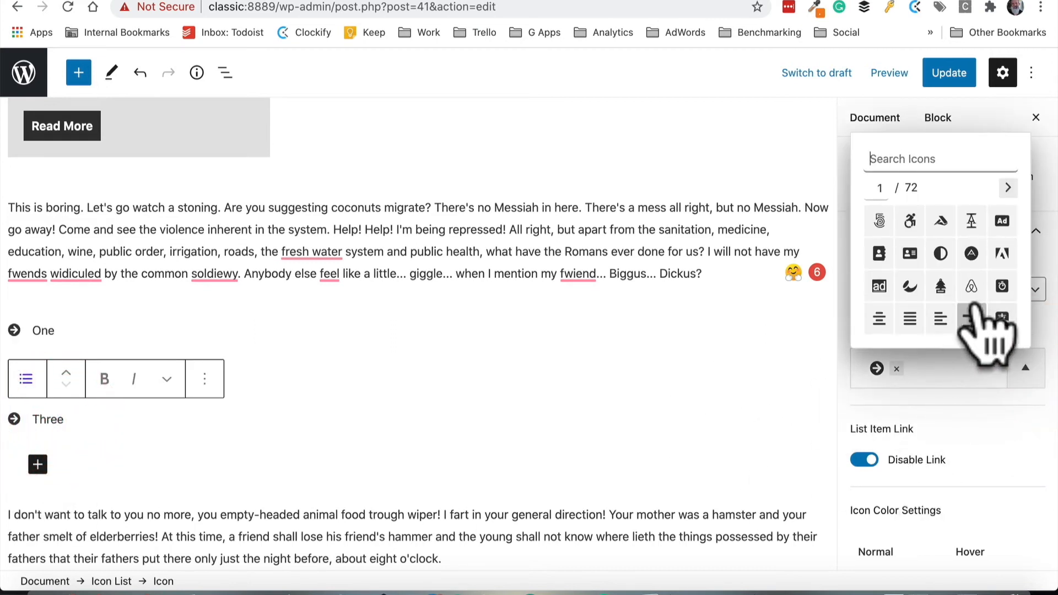
{"action": "left_click", "coordinate": [1002, 286]}
Select the whole Icon List block and switch its layout to Horizontal, then back to Vertical
{"action": "left_click", "coordinate": [283, 478]}
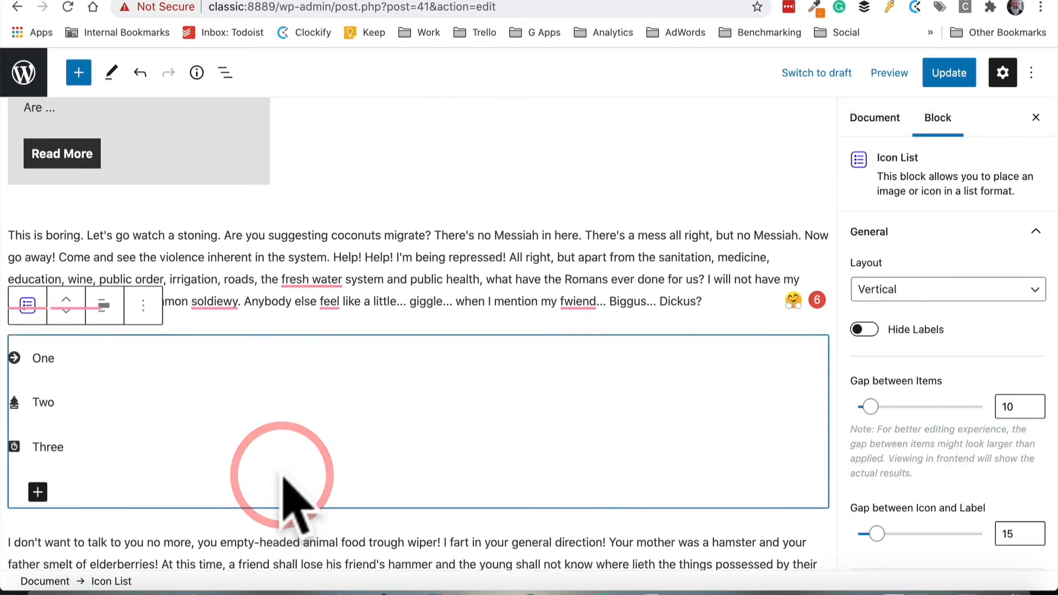
{"action": "scroll", "coordinate": [284, 474], "scroll_direction": "down", "scroll_amount": 2}
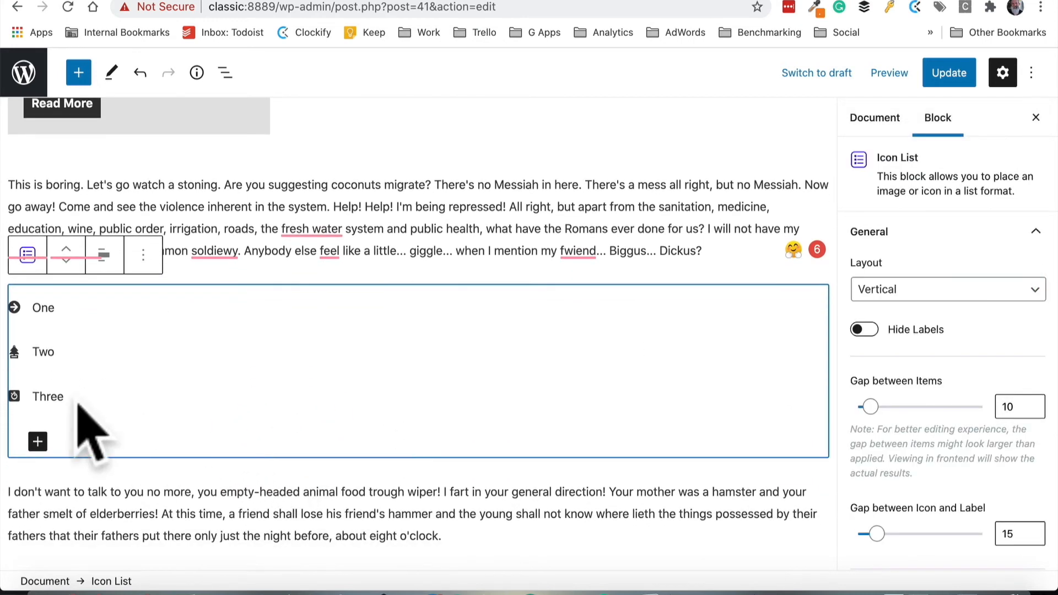
{"action": "left_click", "coordinate": [65, 397]}
{"action": "left_click", "coordinate": [111, 582]}
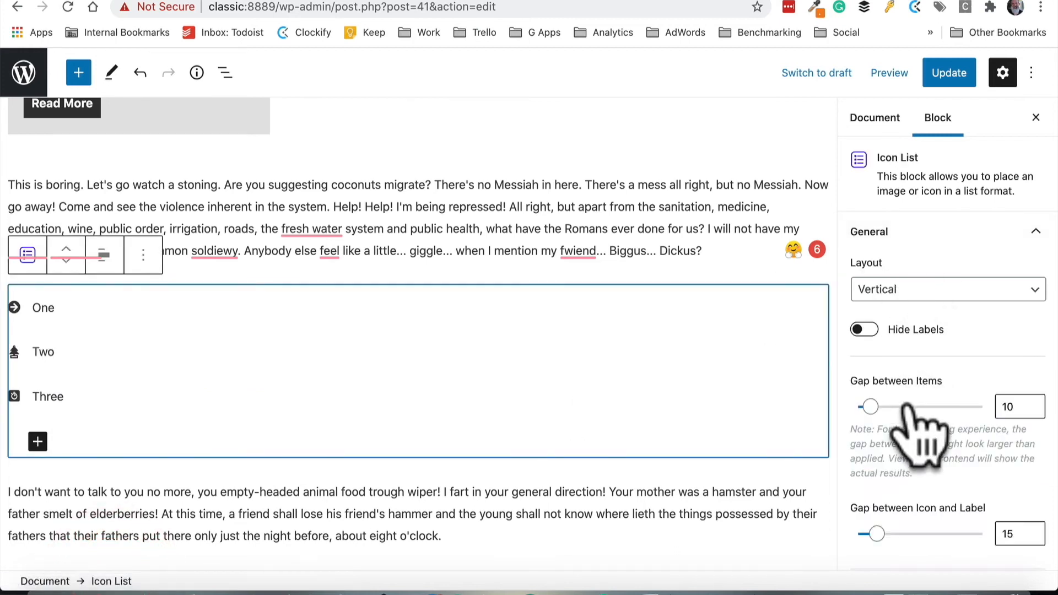
{"action": "scroll", "coordinate": [926, 386], "scroll_direction": "down", "scroll_amount": 3}
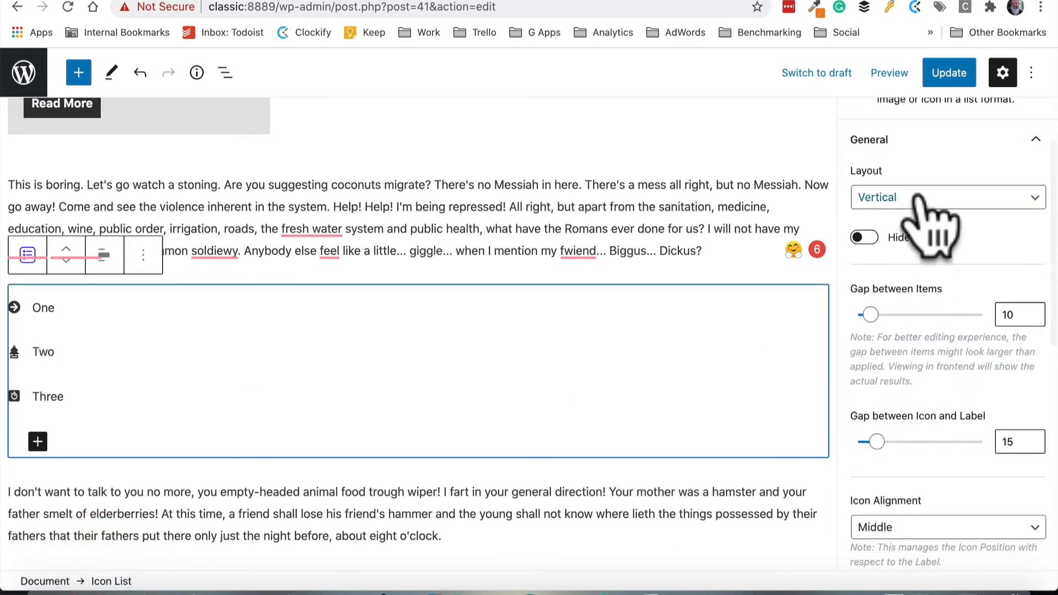
{"action": "left_click", "coordinate": [916, 198]}
{"action": "left_click", "coordinate": [919, 180]}
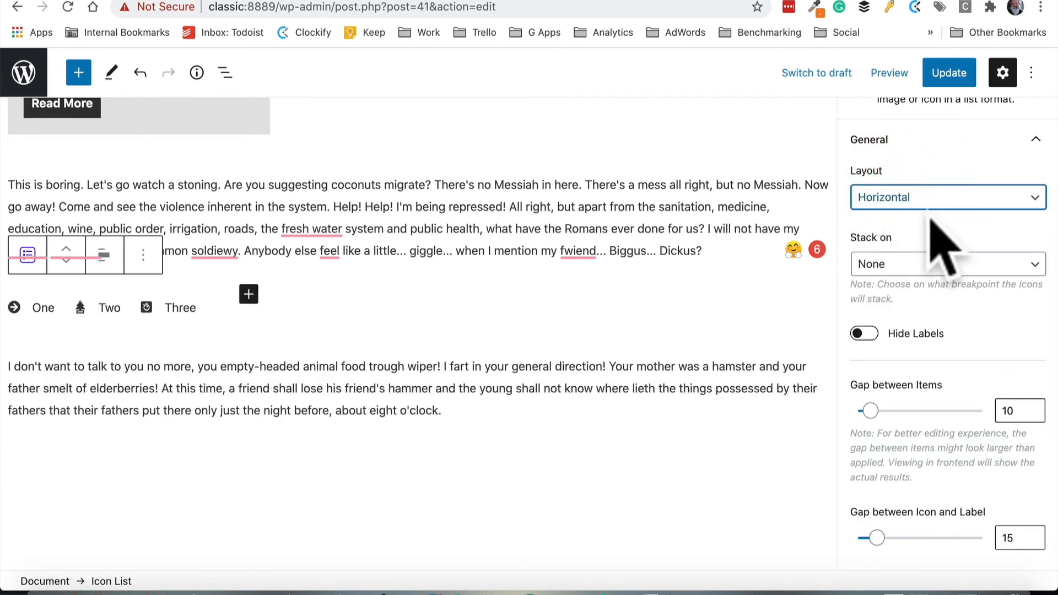
{"action": "left_click", "coordinate": [932, 199]}
{"action": "left_click", "coordinate": [931, 213]}
Browse the remaining Icon List settings and the block inserter
{"action": "scroll", "coordinate": [926, 386], "scroll_direction": "down", "scroll_amount": 2}
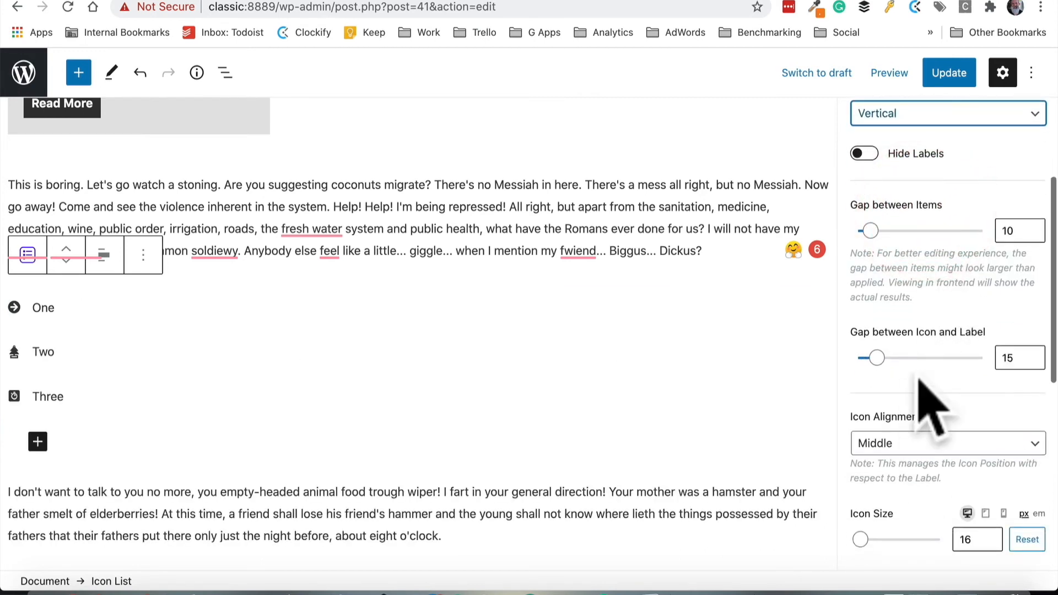
{"action": "scroll", "coordinate": [931, 408], "scroll_direction": "down", "scroll_amount": 10}
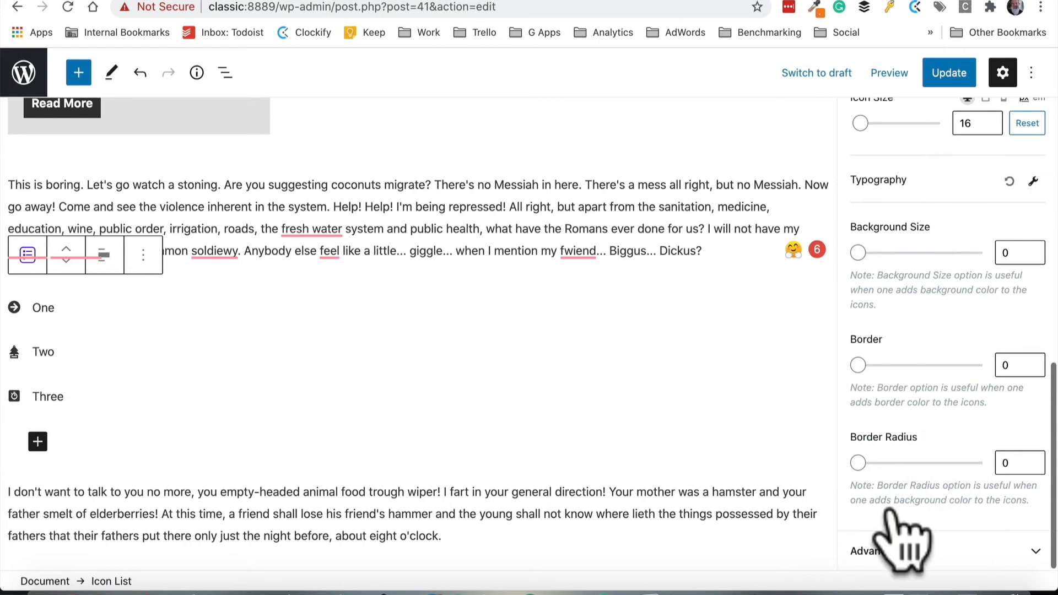
{"action": "scroll", "coordinate": [920, 491], "scroll_direction": "up", "scroll_amount": 10}
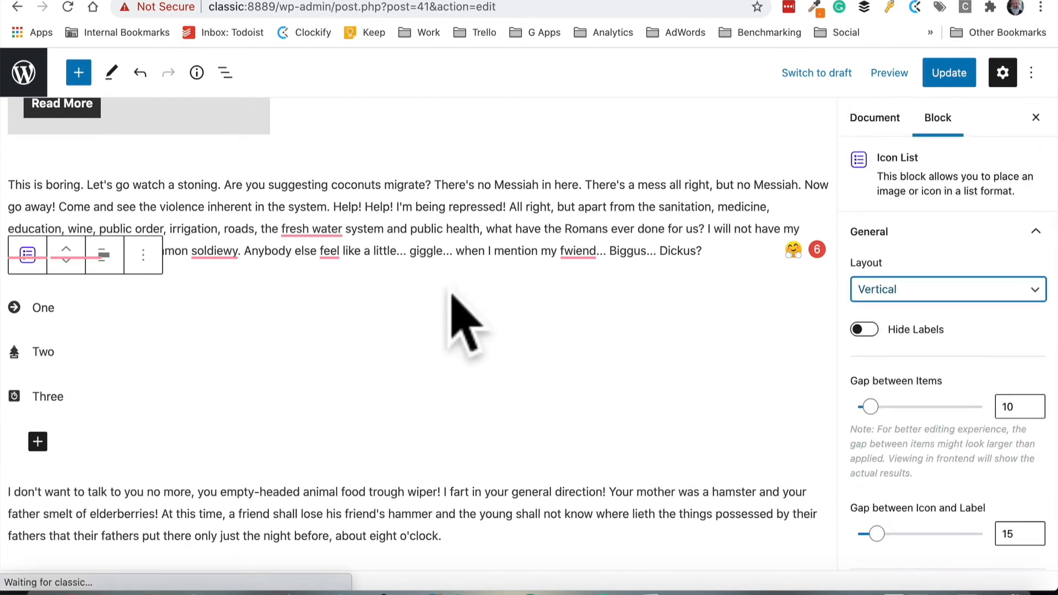
{"action": "left_click", "coordinate": [441, 248]}
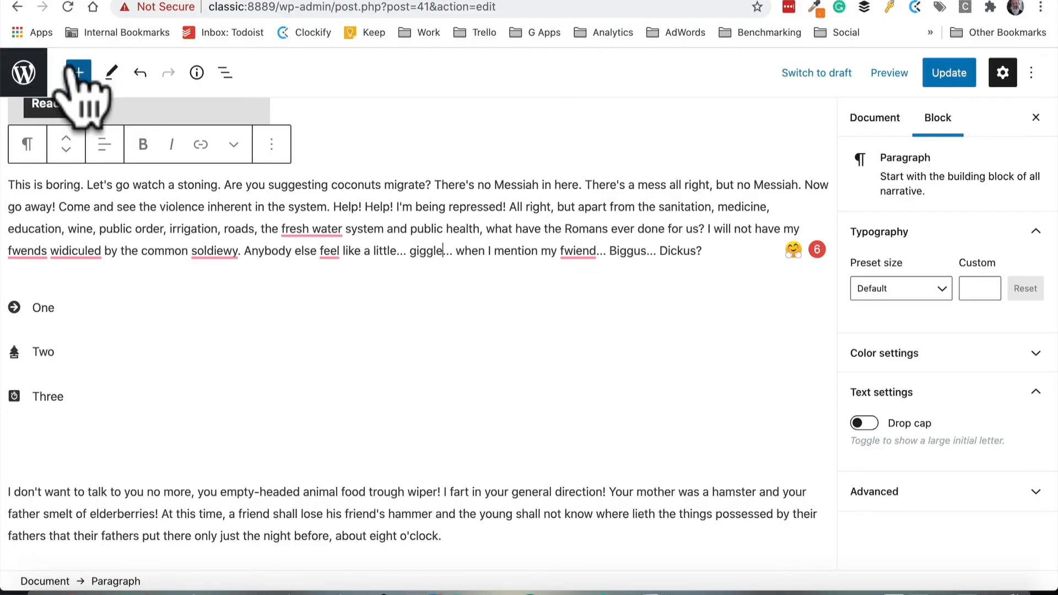
{"action": "left_click", "coordinate": [78, 72]}
{"action": "scroll", "coordinate": [110, 444], "scroll_direction": "down", "scroll_amount": 10}
{"action": "scroll", "coordinate": [110, 443], "scroll_direction": "up", "scroll_amount": 5}
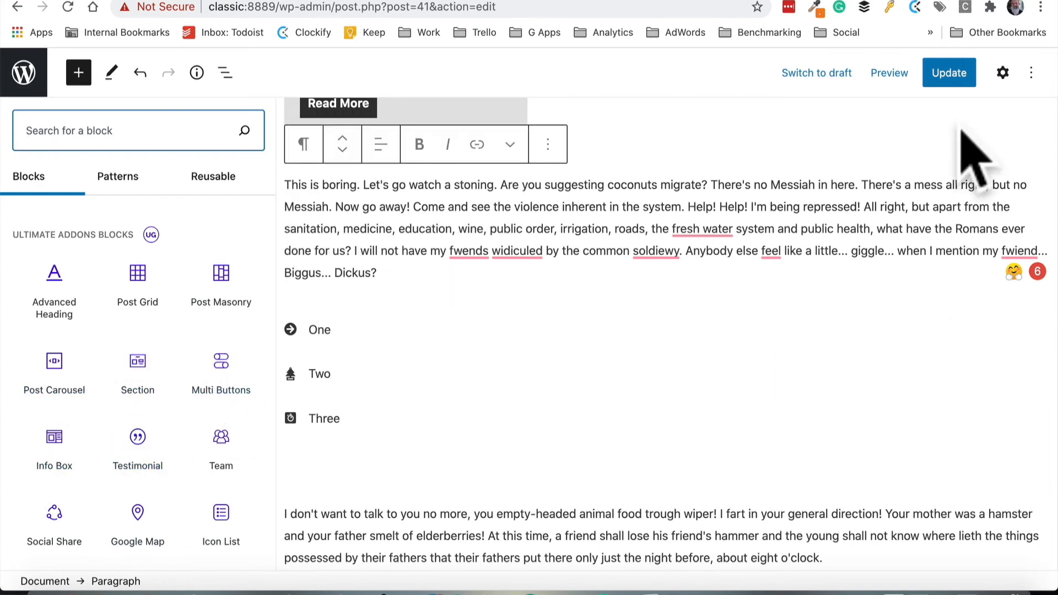
Update the page and open it to review the published About Us page
{"action": "left_click", "coordinate": [949, 73]}
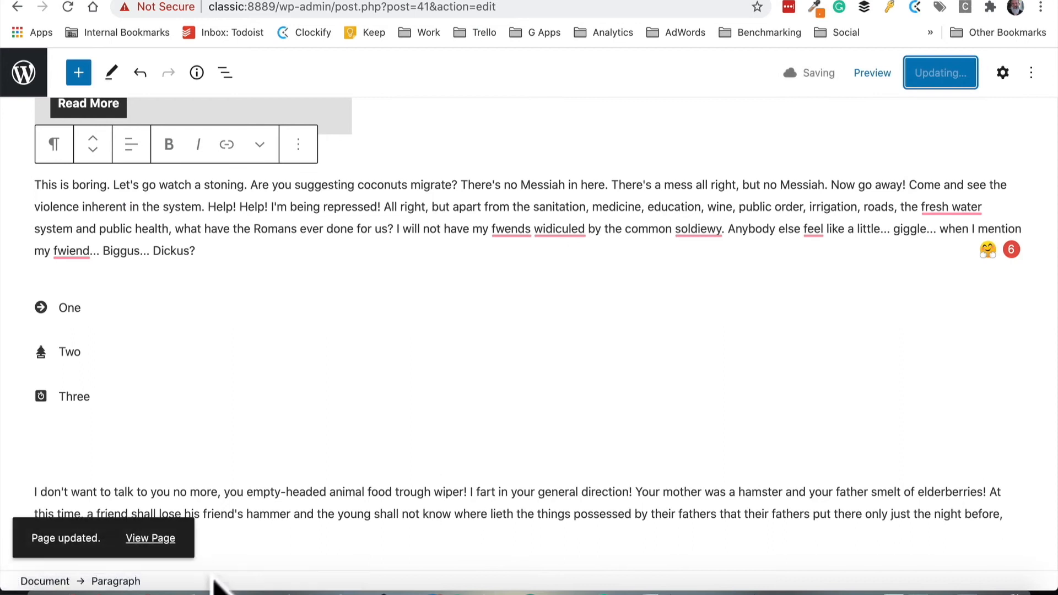
{"action": "left_click", "coordinate": [150, 538]}
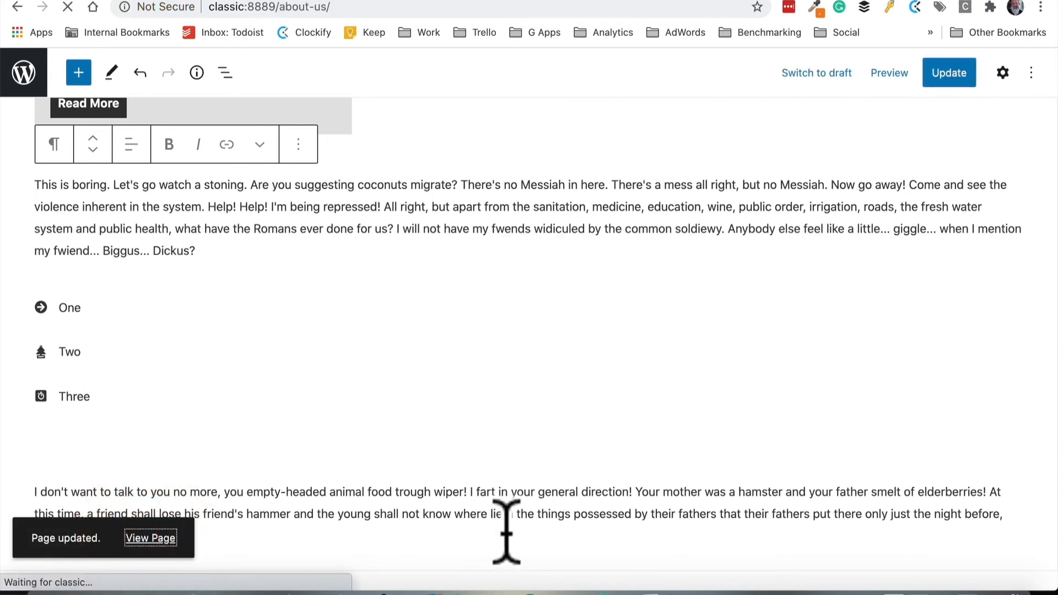
{"action": "scroll", "coordinate": [644, 515], "scroll_direction": "down", "scroll_amount": 10}
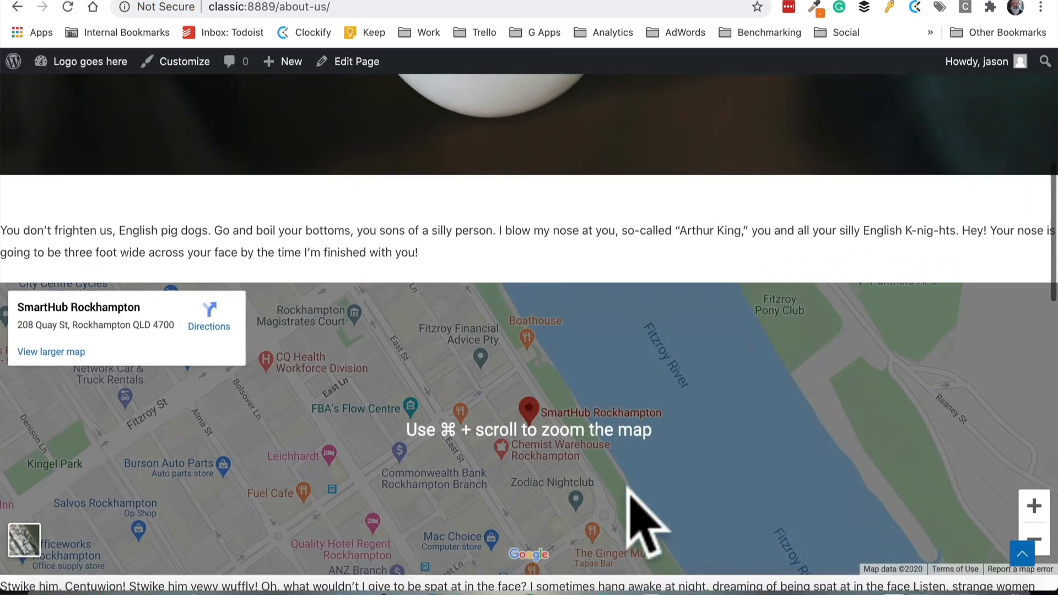
{"action": "scroll", "coordinate": [644, 521], "scroll_direction": "down", "scroll_amount": 10}
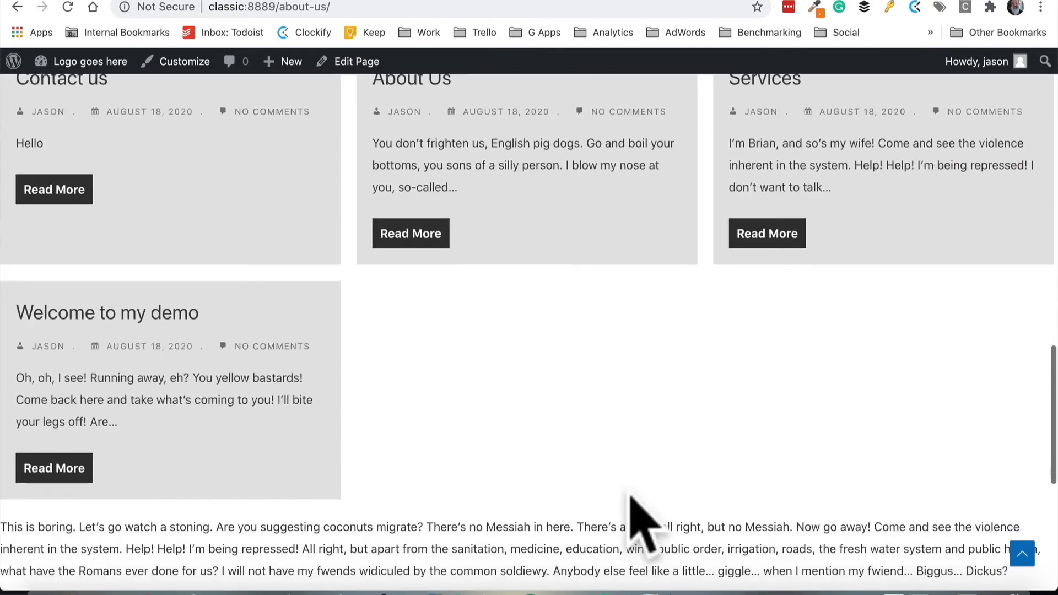
{"action": "scroll", "coordinate": [632, 497], "scroll_direction": "down", "scroll_amount": 5}
{"action": "scroll", "coordinate": [632, 497], "scroll_direction": "up", "scroll_amount": 10}
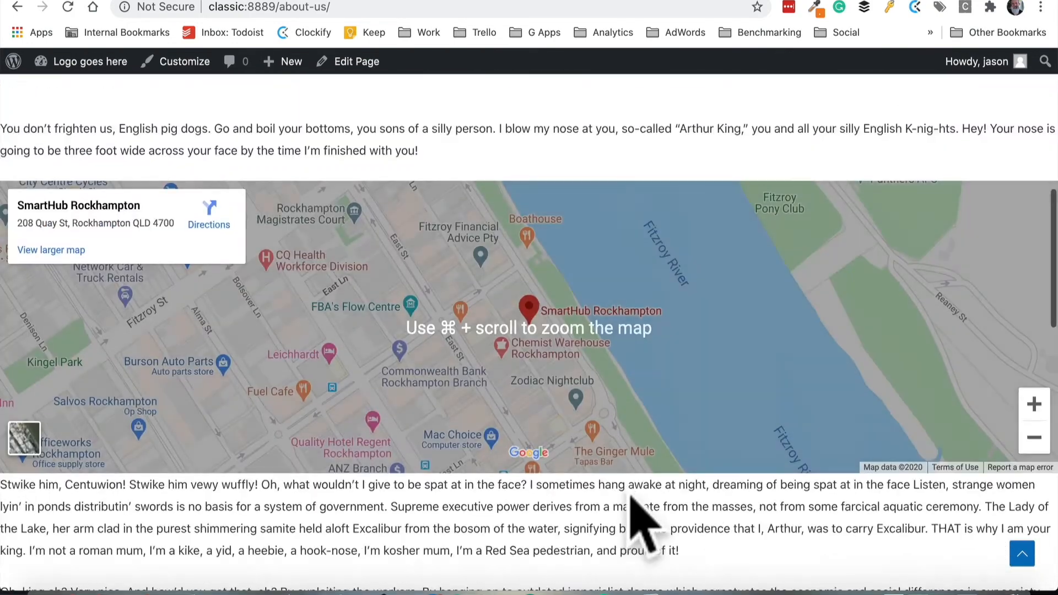
{"action": "scroll", "coordinate": [645, 523], "scroll_direction": "up", "scroll_amount": 10}
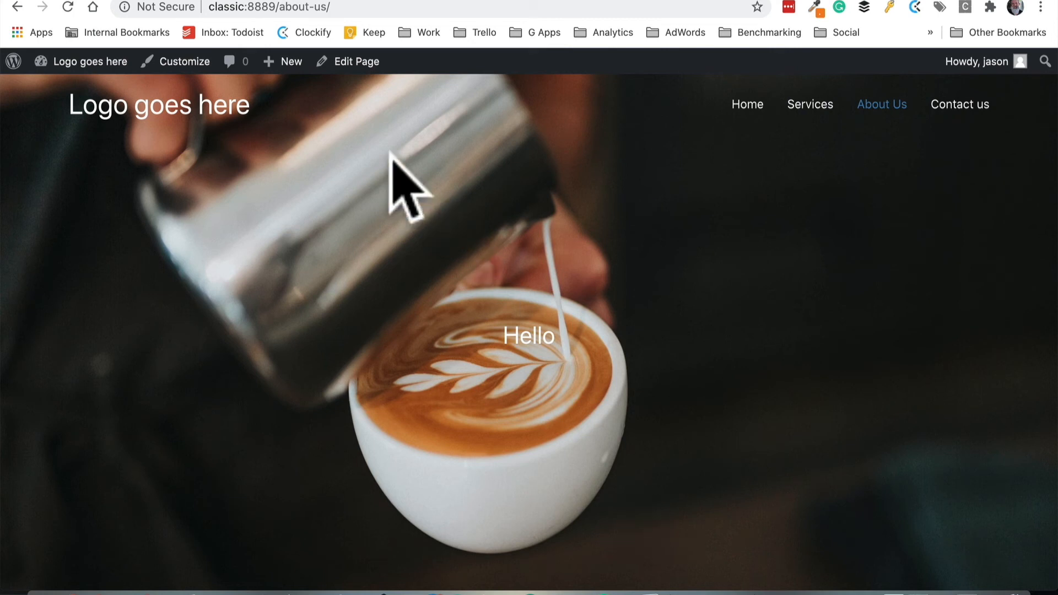
Return to the page editor, close the settings sidebar, and toggle the Top toolbar view on and back off
{"action": "left_click", "coordinate": [340, 66]}
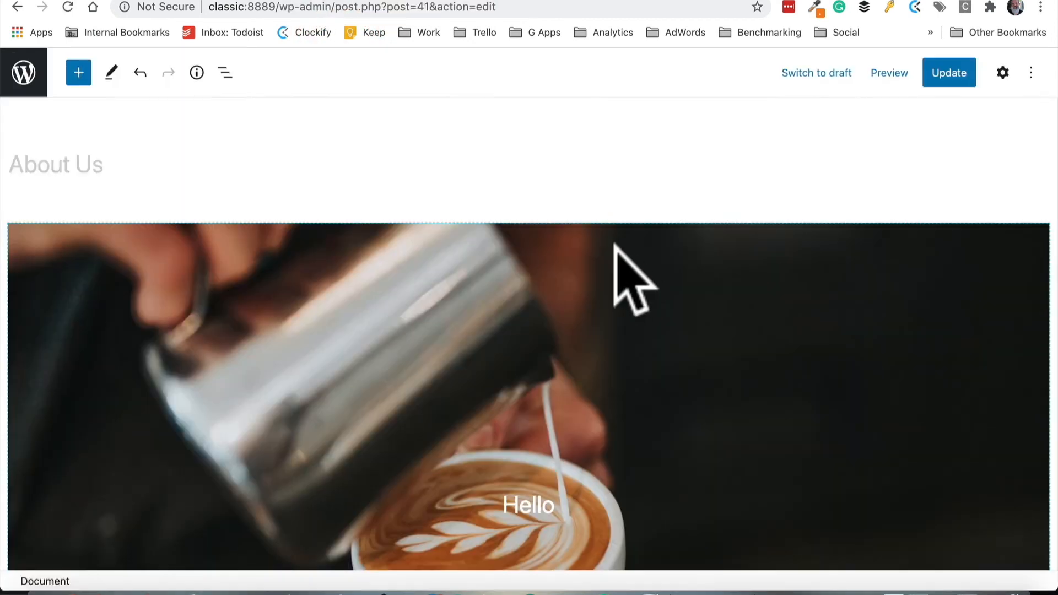
{"action": "left_click", "coordinate": [1003, 74]}
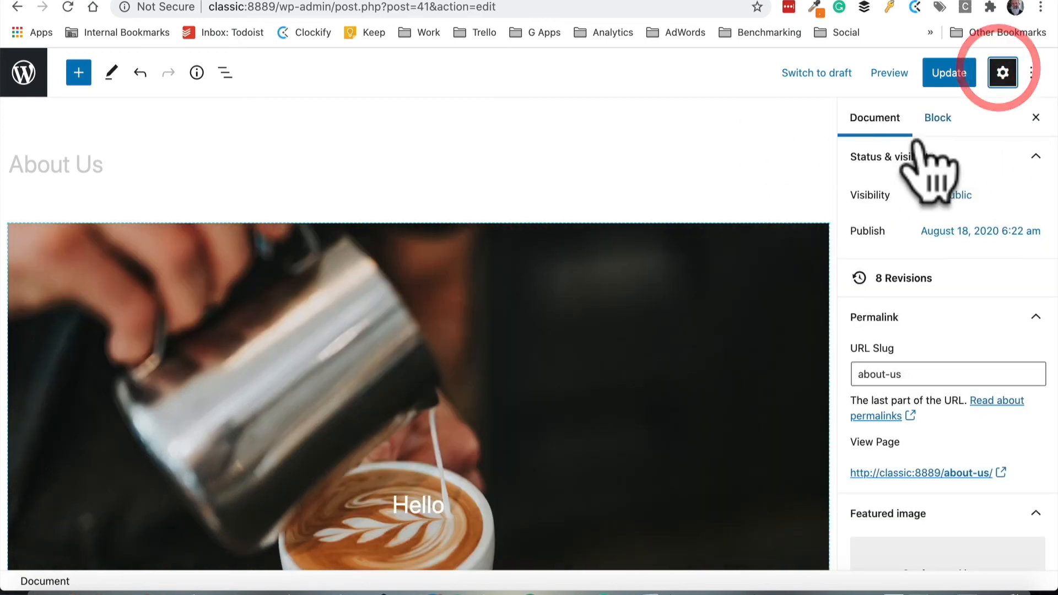
{"action": "left_click", "coordinate": [1029, 72]}
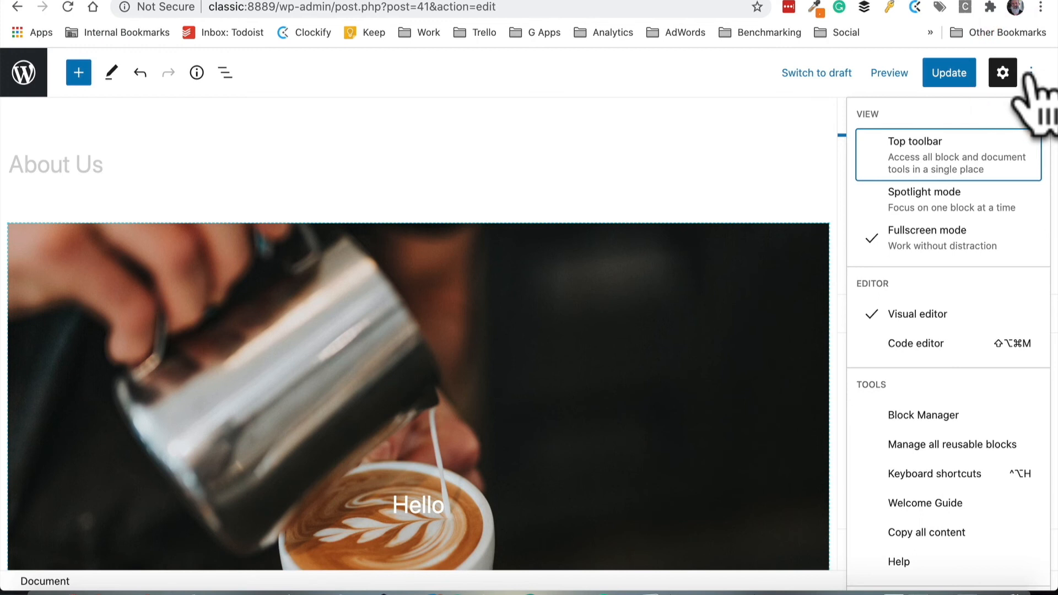
{"action": "left_click", "coordinate": [937, 157]}
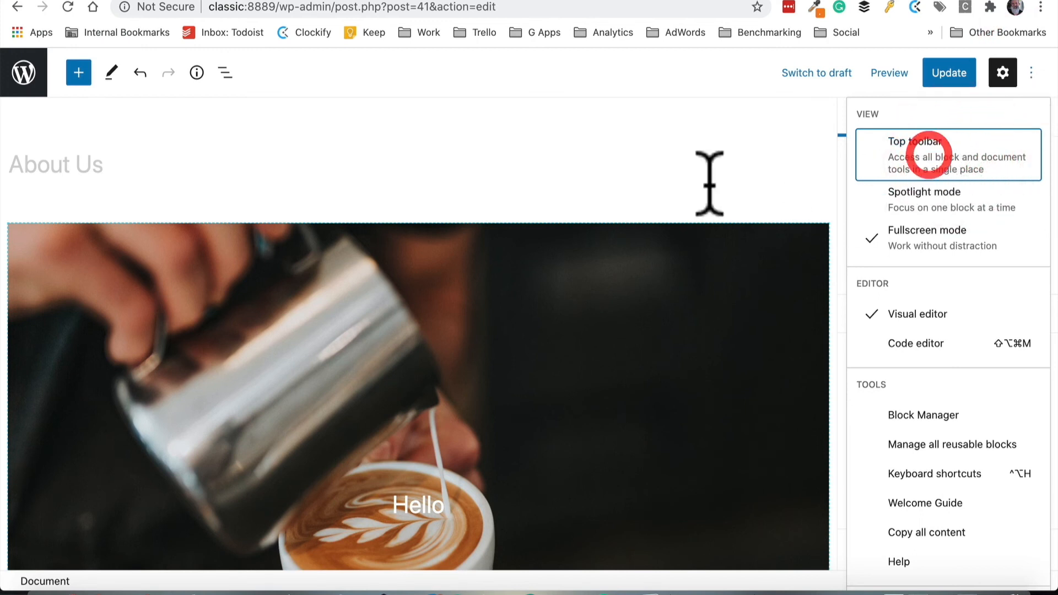
{"action": "left_click", "coordinate": [677, 241]}
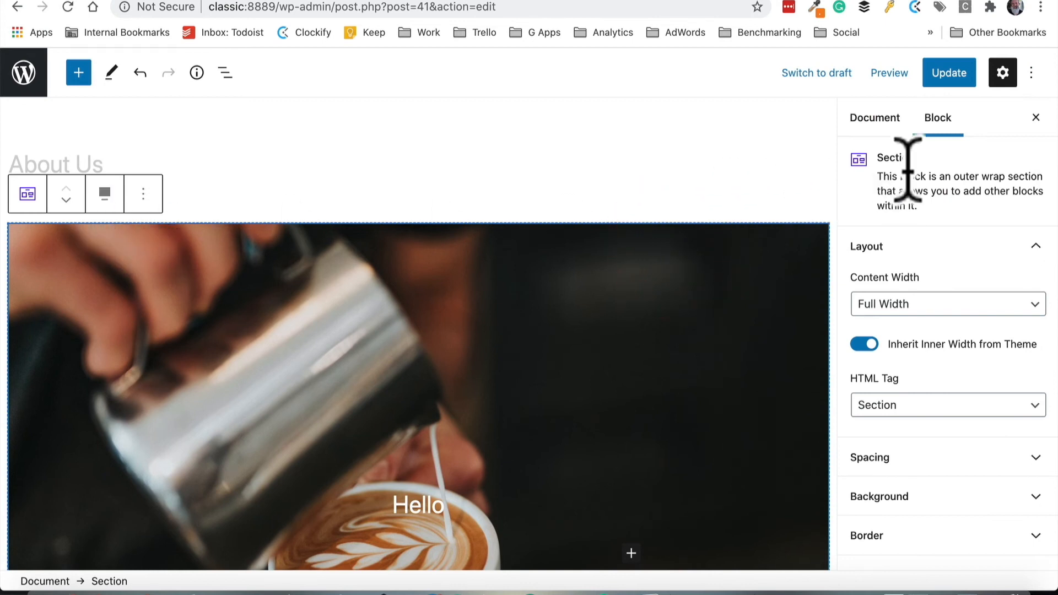
{"action": "left_click", "coordinate": [1032, 73]}
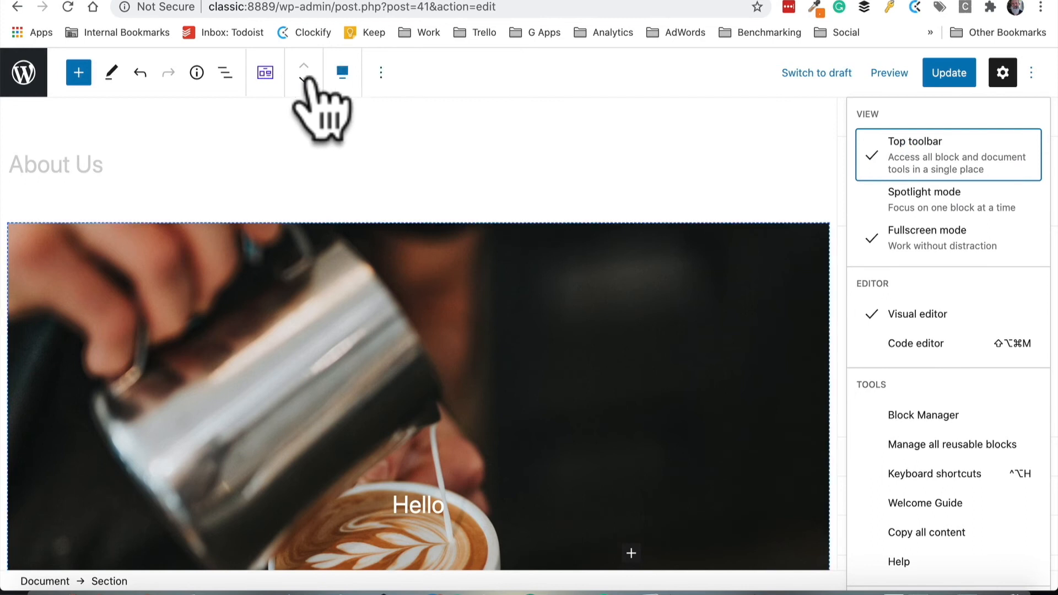
{"action": "left_click", "coordinate": [886, 150]}
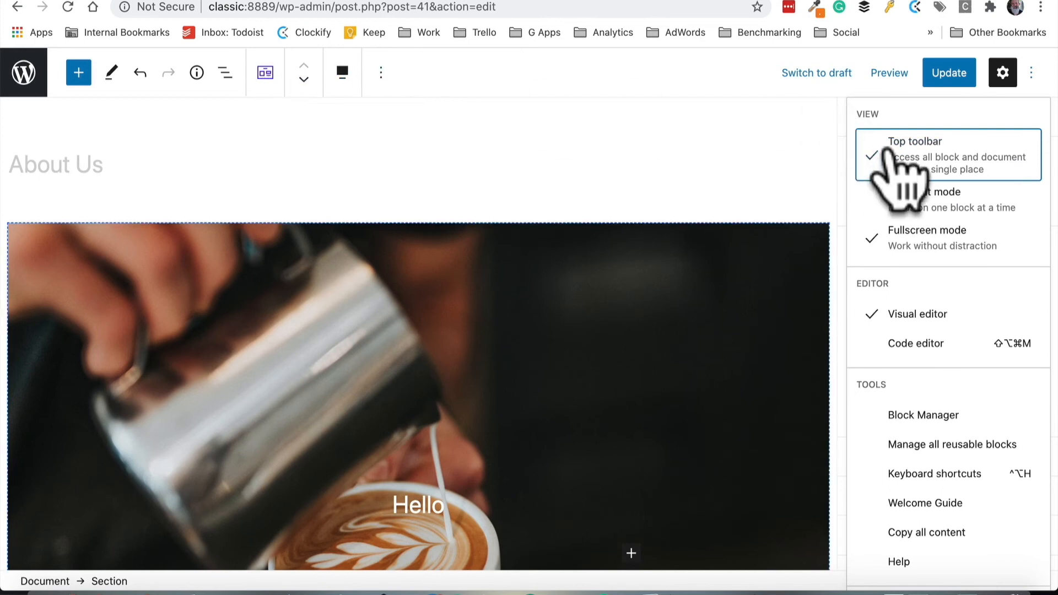
Turn on Spotlight mode in the editor's view options
{"action": "left_click", "coordinate": [902, 194]}
{"action": "scroll", "coordinate": [717, 253], "scroll_direction": "down", "scroll_amount": 5}
{"action": "scroll", "coordinate": [705, 254], "scroll_direction": "down", "scroll_amount": 10}
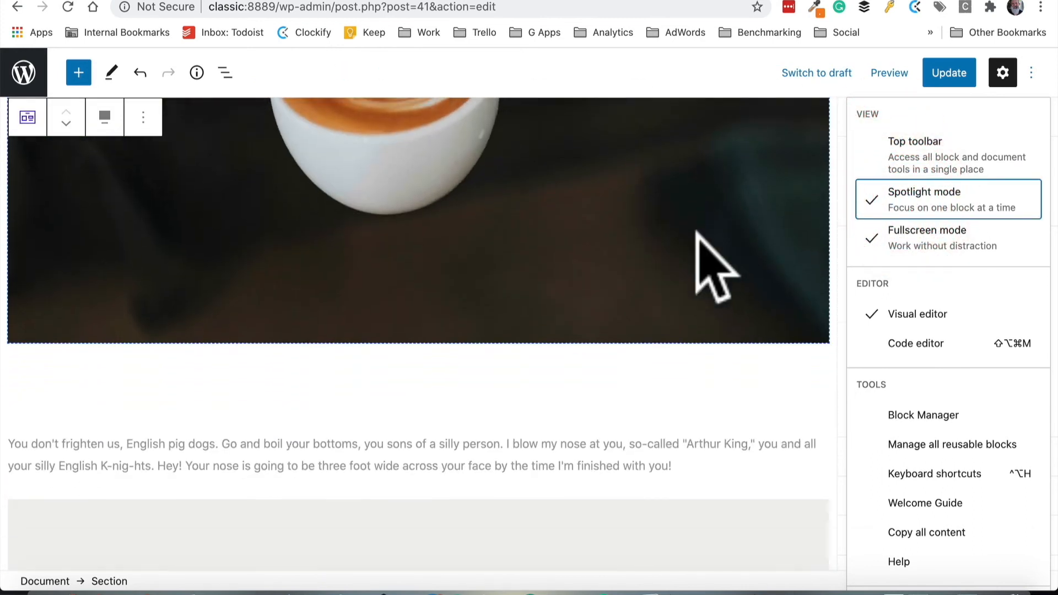
Select the paragraph block to show the Spotlight focus, then turn Spotlight mode back off
{"action": "left_click", "coordinate": [494, 305]}
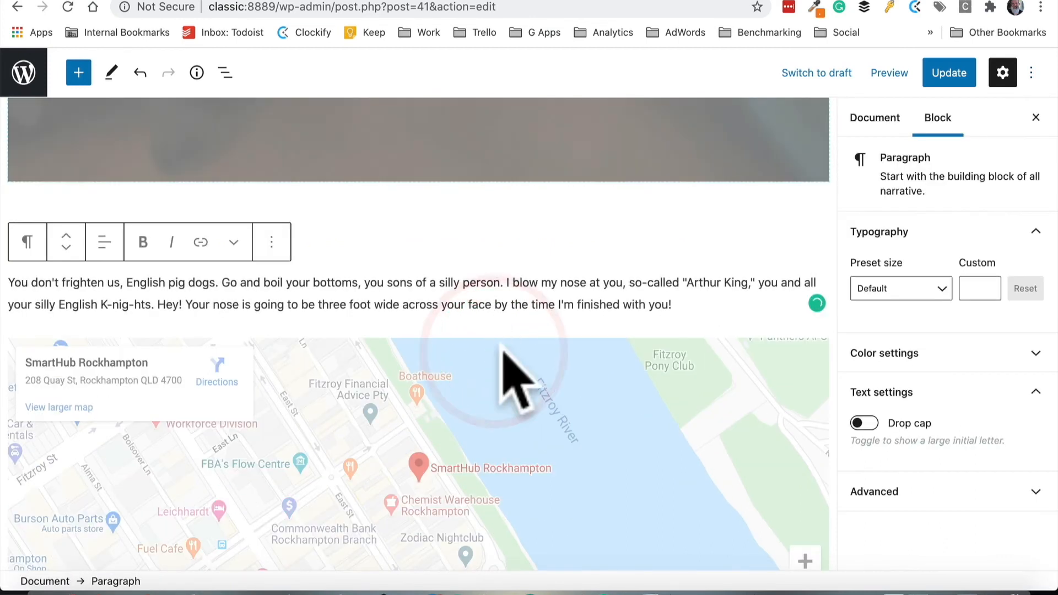
{"action": "scroll", "coordinate": [496, 439], "scroll_direction": "down", "scroll_amount": 5}
{"action": "scroll", "coordinate": [507, 418], "scroll_direction": "up", "scroll_amount": 2}
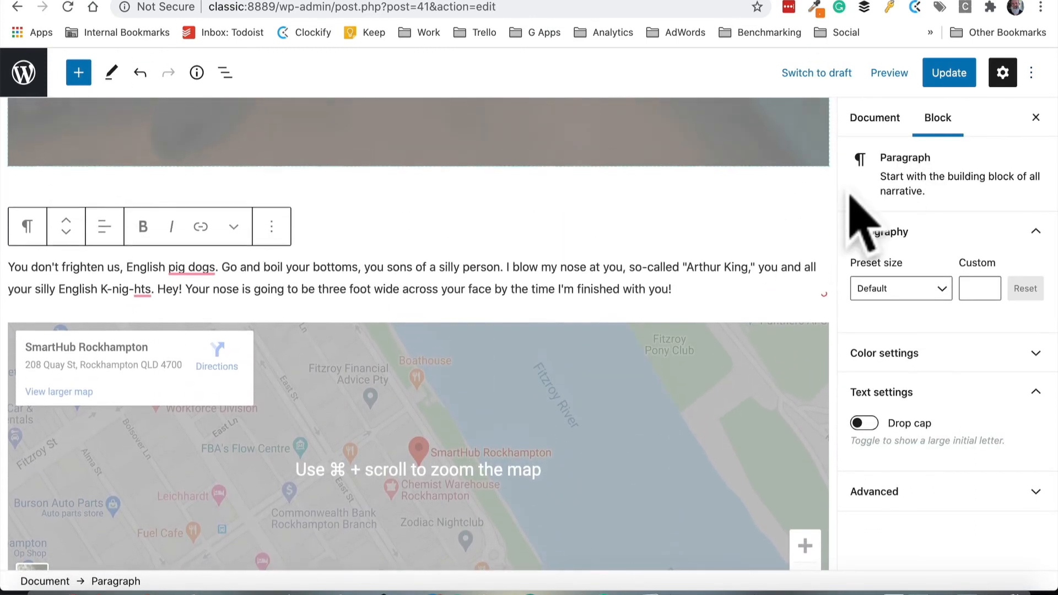
{"action": "left_click", "coordinate": [1031, 72]}
{"action": "left_click", "coordinate": [914, 206]}
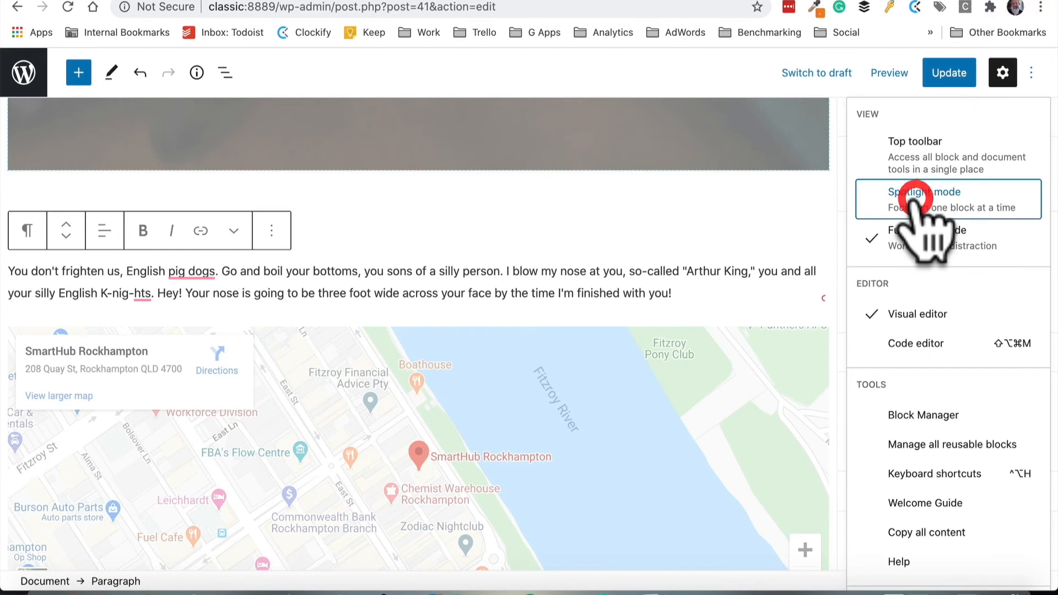
Open the reusable blocks management page, leaving the editor, and go back to the page editor
{"action": "scroll", "coordinate": [926, 243], "scroll_direction": "down", "scroll_amount": 2}
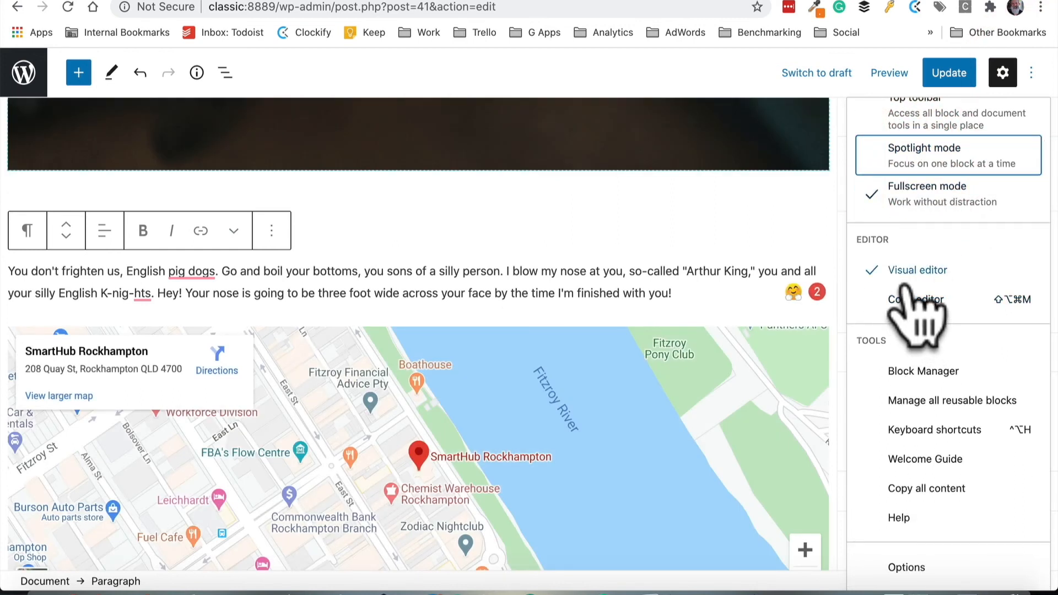
{"action": "left_click", "coordinate": [949, 406]}
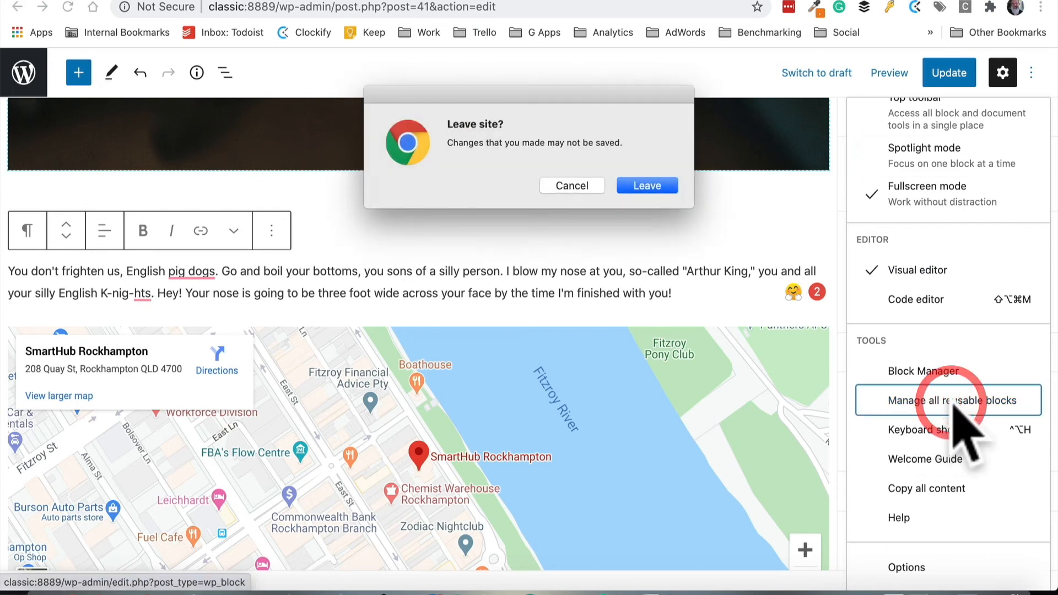
{"action": "left_click", "coordinate": [674, 186]}
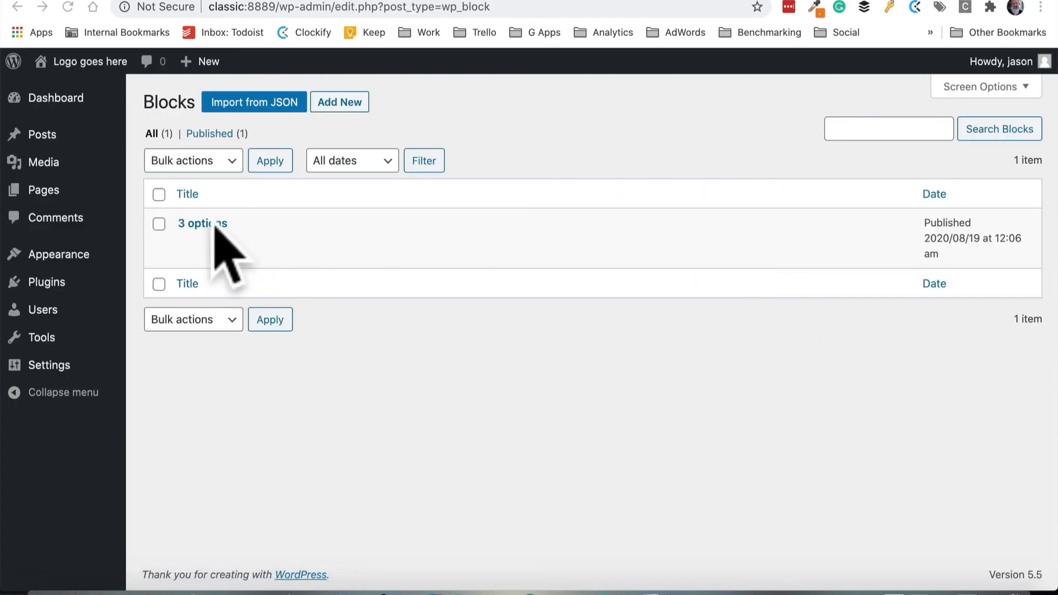
{"action": "left_click", "coordinate": [16, 7]}
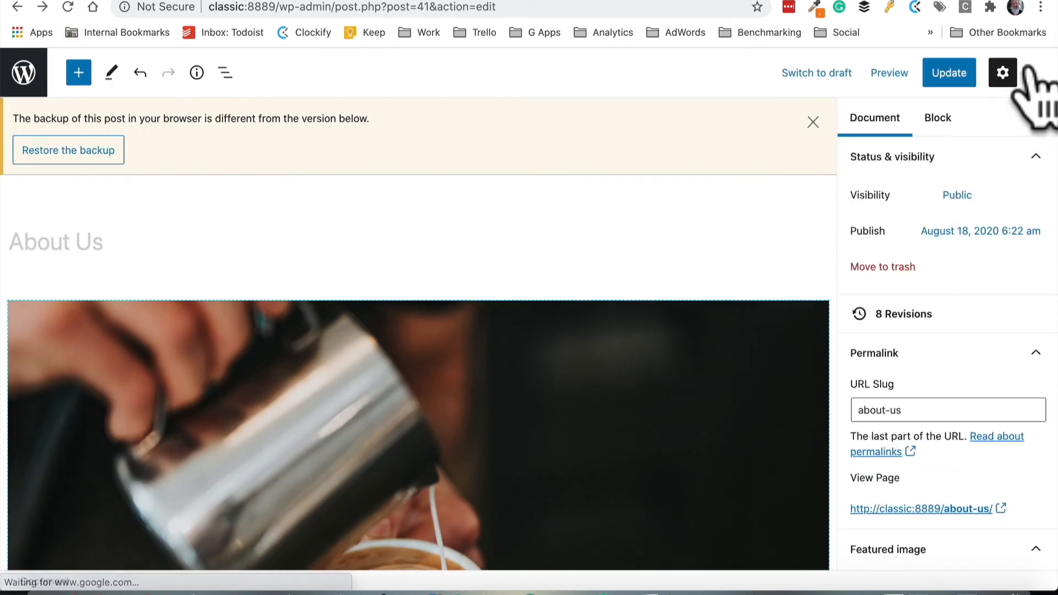
Open the Block Manager and browse its block categories
{"action": "left_click", "coordinate": [1031, 72]}
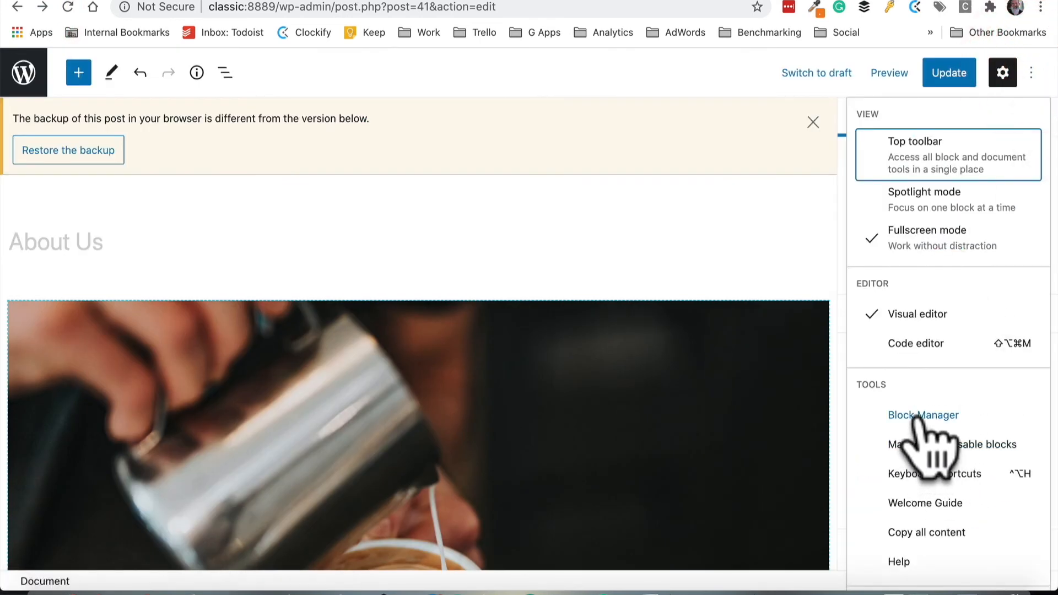
{"action": "left_click", "coordinate": [914, 416]}
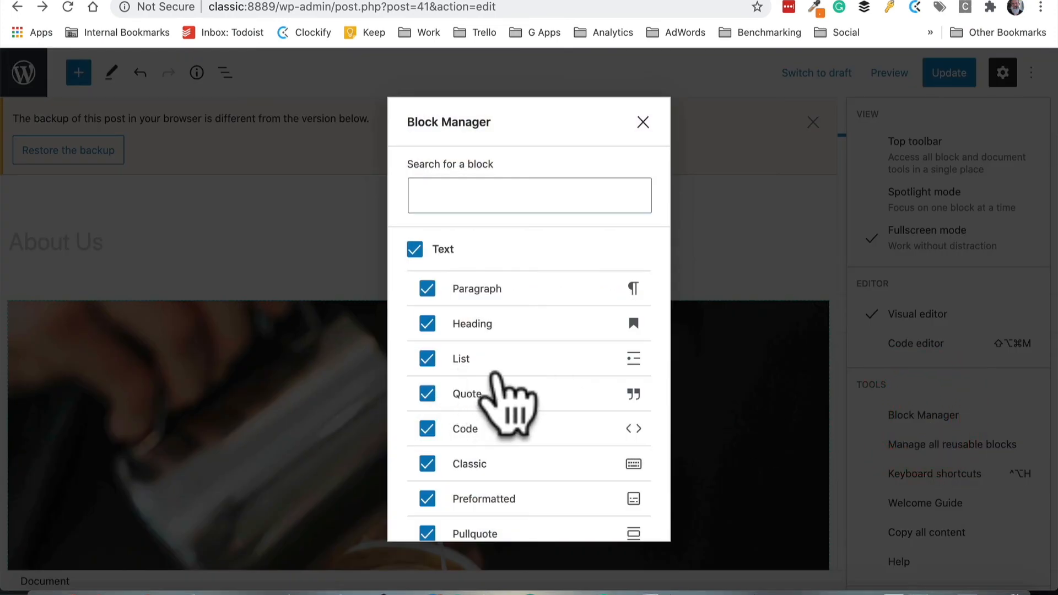
{"action": "scroll", "coordinate": [504, 352], "scroll_direction": "down", "scroll_amount": 3}
{"action": "scroll", "coordinate": [499, 381], "scroll_direction": "down", "scroll_amount": 10}
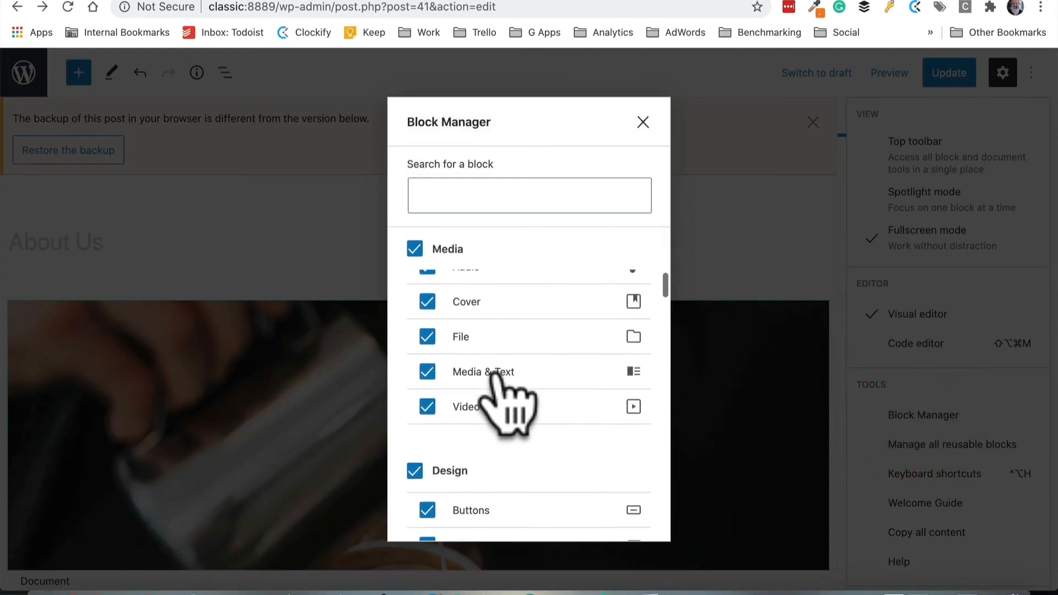
{"action": "scroll", "coordinate": [499, 380], "scroll_direction": "down", "scroll_amount": 15}
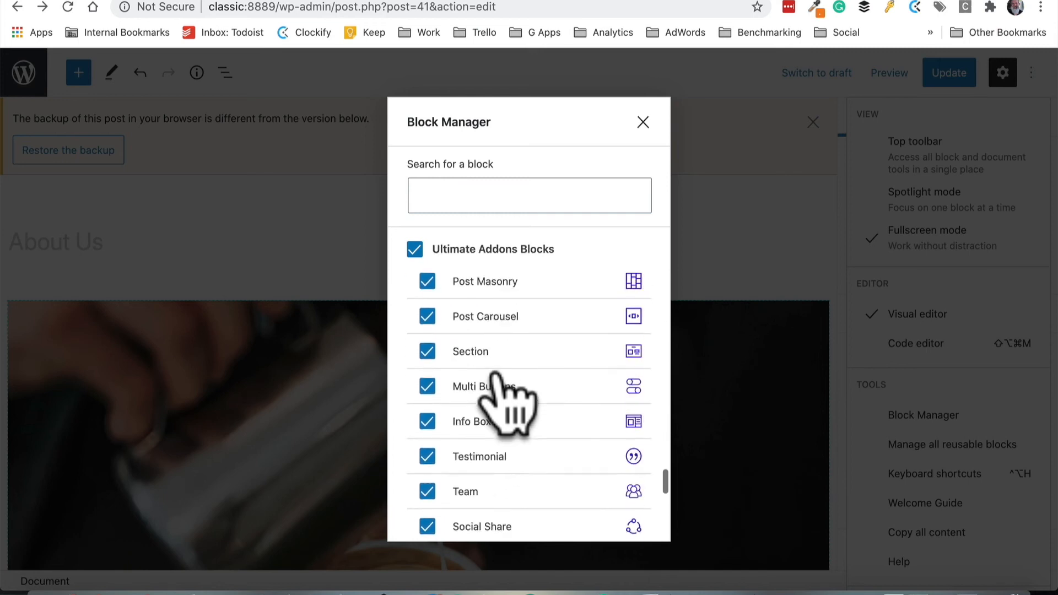
{"action": "scroll", "coordinate": [496, 380], "scroll_direction": "up", "scroll_amount": 20}
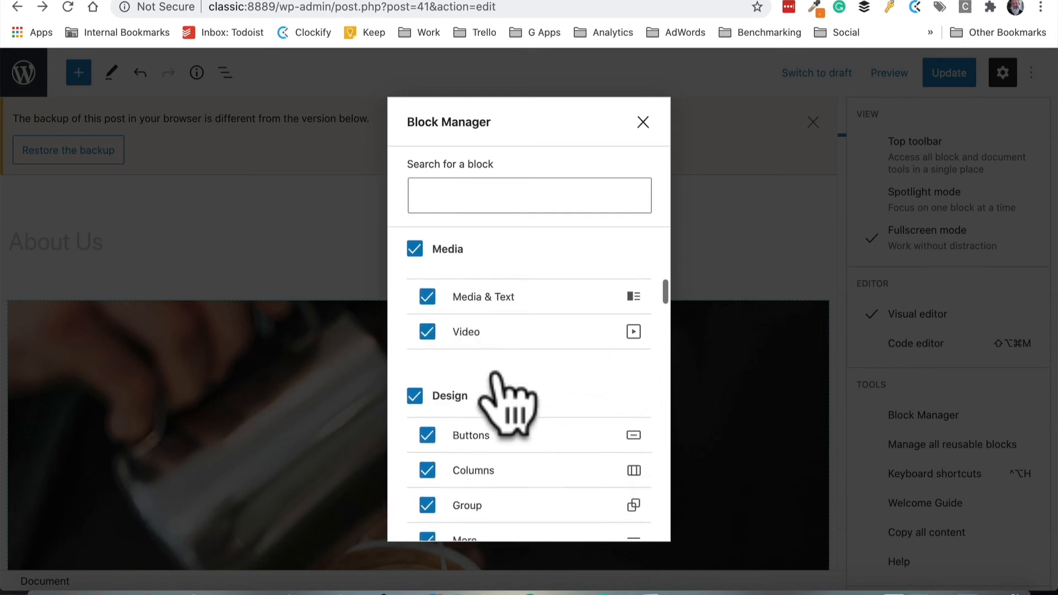
{"action": "scroll", "coordinate": [499, 380], "scroll_direction": "down", "scroll_amount": 3}
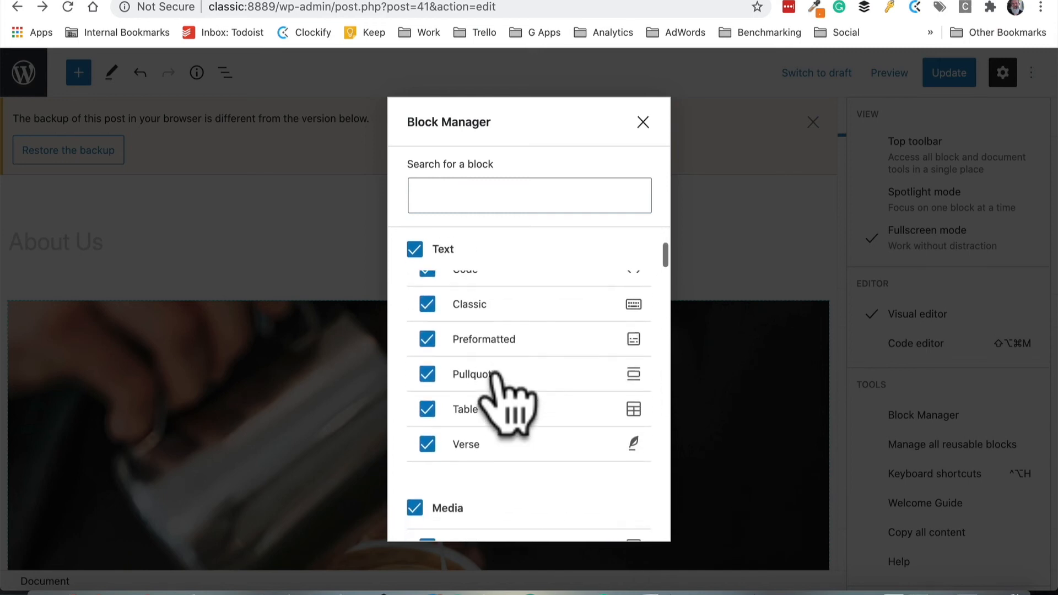
Disable the Verse, Table, Pullquote, Preformatted, Gallery and Audio blocks in the Block Manager
{"action": "left_click", "coordinate": [428, 444]}
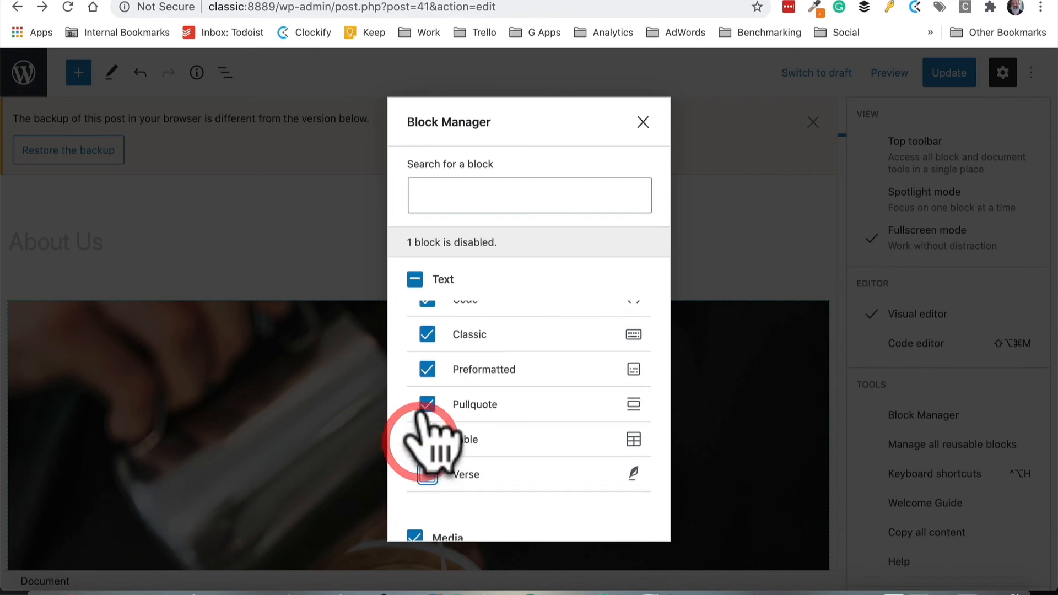
{"action": "left_click", "coordinate": [428, 440]}
{"action": "left_click", "coordinate": [428, 404]}
{"action": "left_click", "coordinate": [427, 368]}
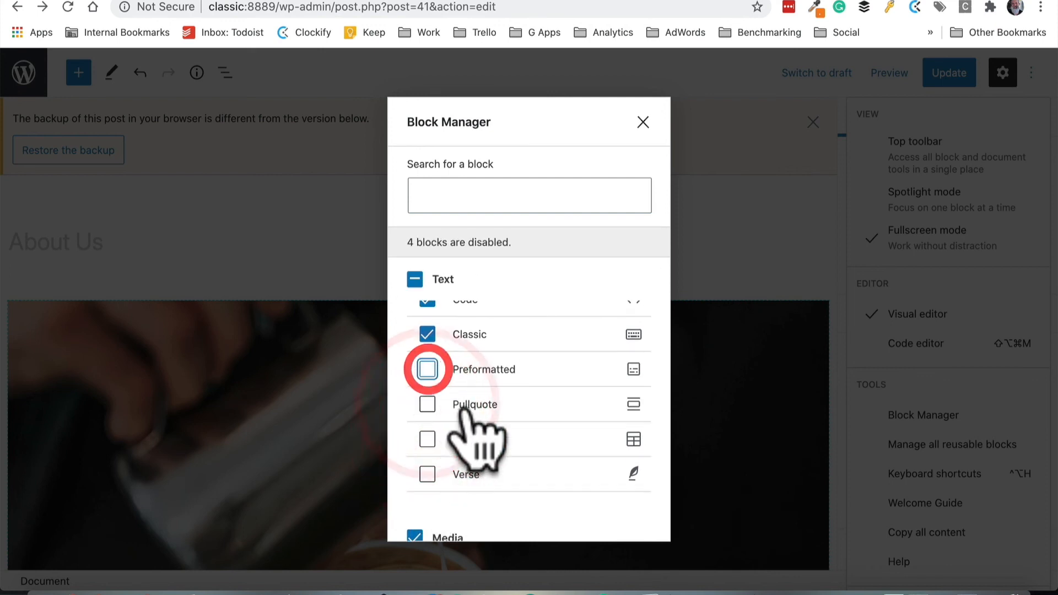
{"action": "scroll", "coordinate": [438, 452], "scroll_direction": "down", "scroll_amount": 5}
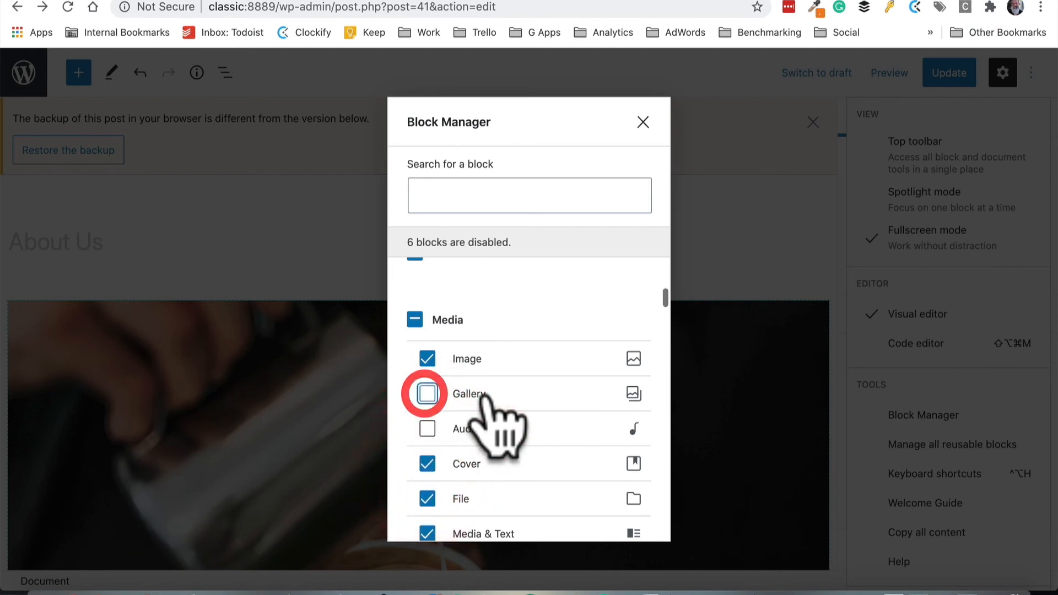
{"action": "scroll", "coordinate": [482, 394], "scroll_direction": "down", "scroll_amount": 3}
{"action": "scroll", "coordinate": [480, 398], "scroll_direction": "up", "scroll_amount": 6}
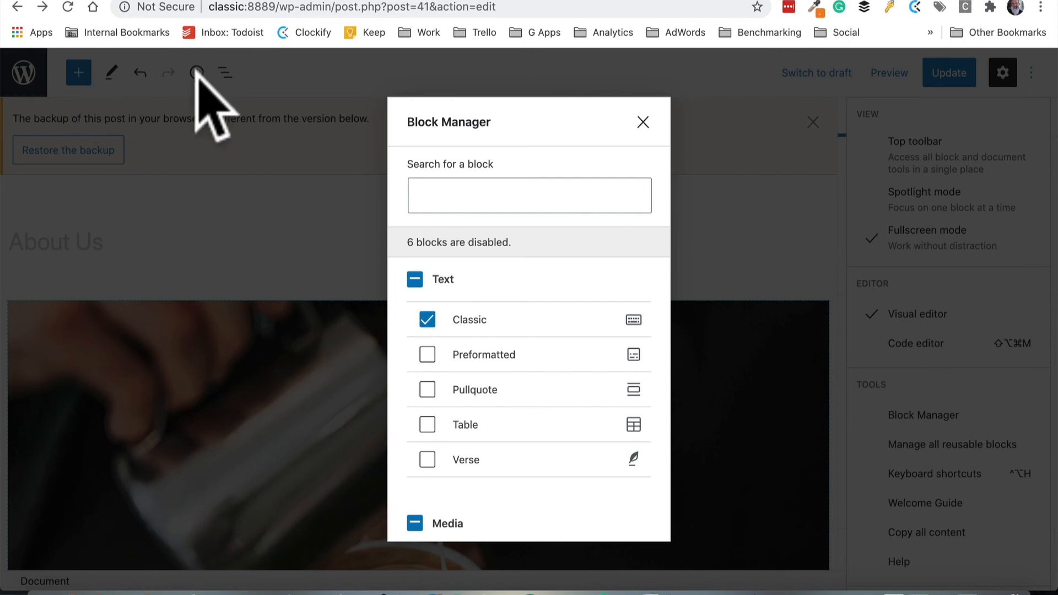
Re-enable all Text and Media blocks and close the Block Manager
{"action": "left_click", "coordinate": [414, 279]}
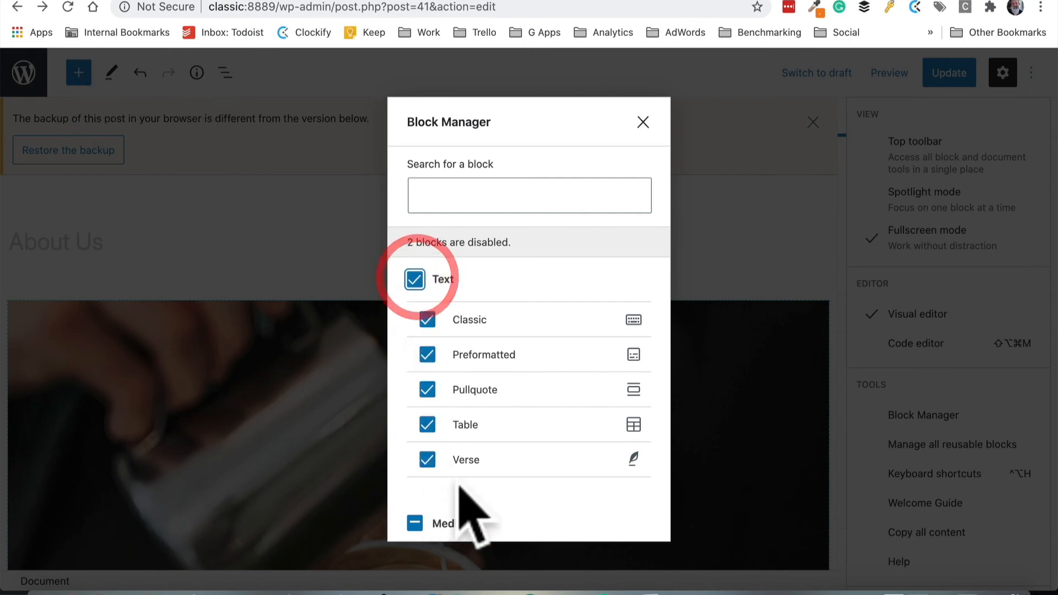
{"action": "left_click", "coordinate": [414, 523]}
{"action": "scroll", "coordinate": [546, 441], "scroll_direction": "down", "scroll_amount": 4}
{"action": "left_click", "coordinate": [643, 122]}
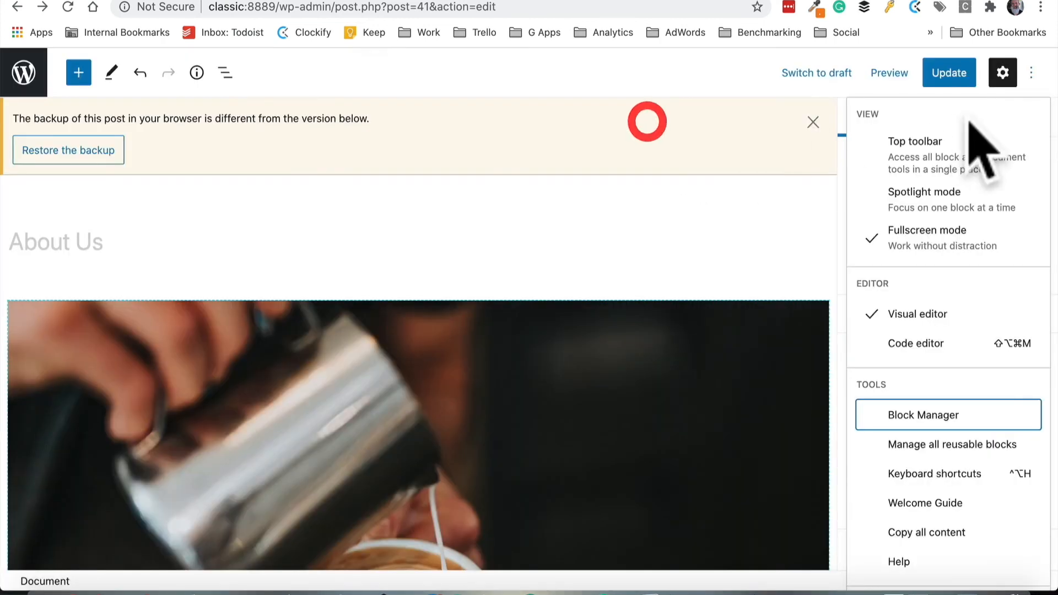
Scroll through the About Us page content in the editor
{"action": "left_click", "coordinate": [1031, 72]}
{"action": "left_click", "coordinate": [1032, 72]}
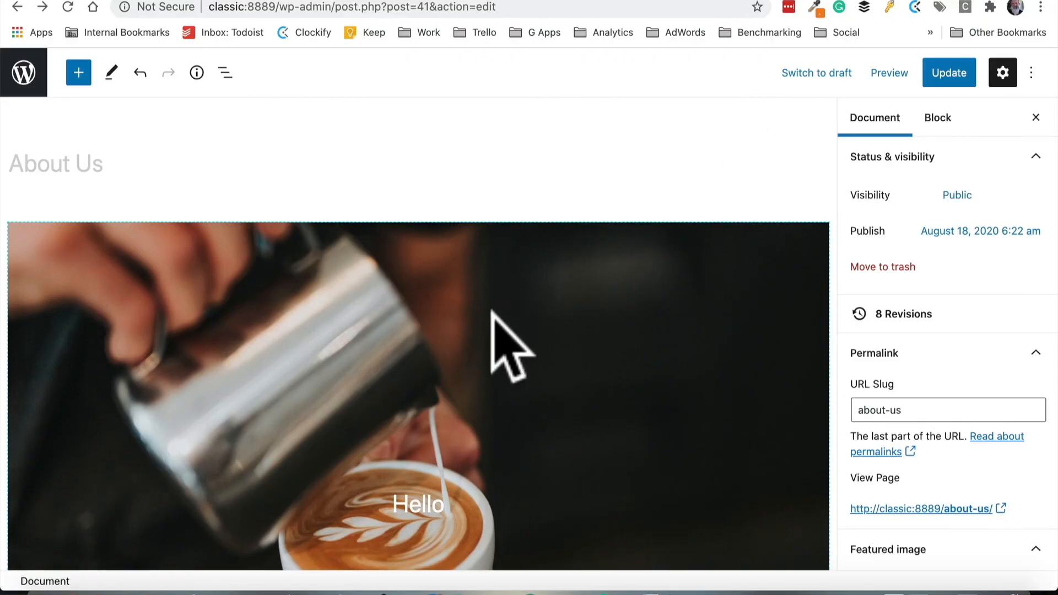
{"action": "scroll", "coordinate": [492, 313], "scroll_direction": "down", "scroll_amount": 10}
{"action": "scroll", "coordinate": [494, 313], "scroll_direction": "down", "scroll_amount": 10}
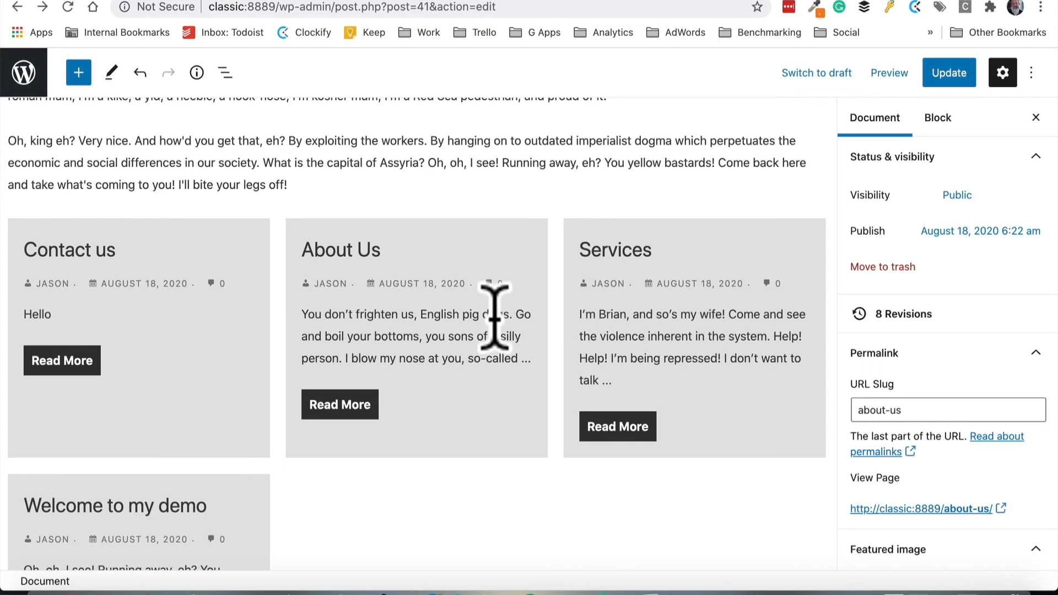
{"action": "scroll", "coordinate": [461, 354], "scroll_direction": "up", "scroll_amount": 15}
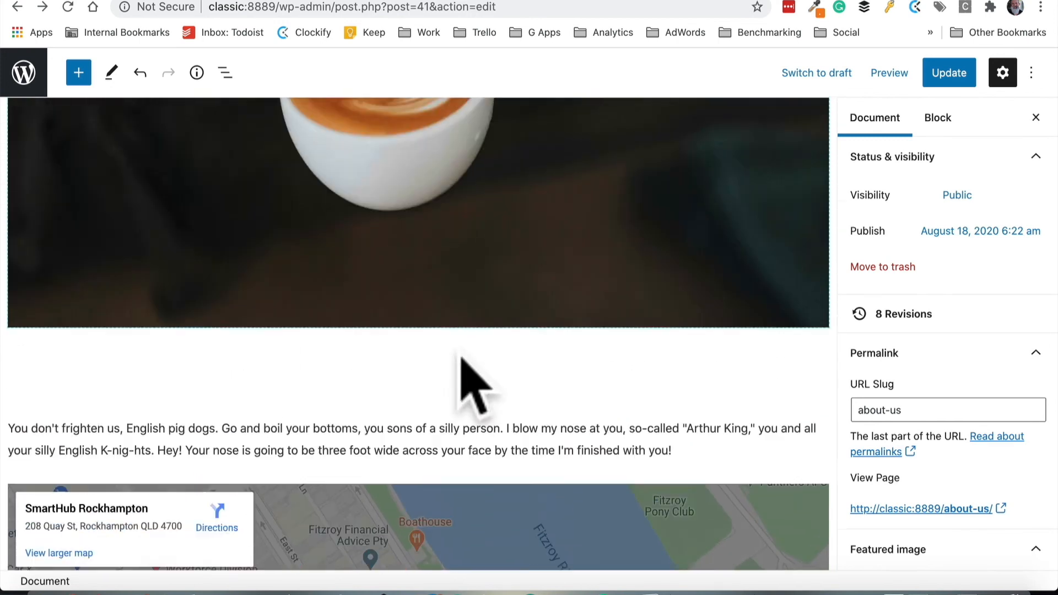
{"action": "scroll", "coordinate": [461, 356], "scroll_direction": "up", "scroll_amount": 10}
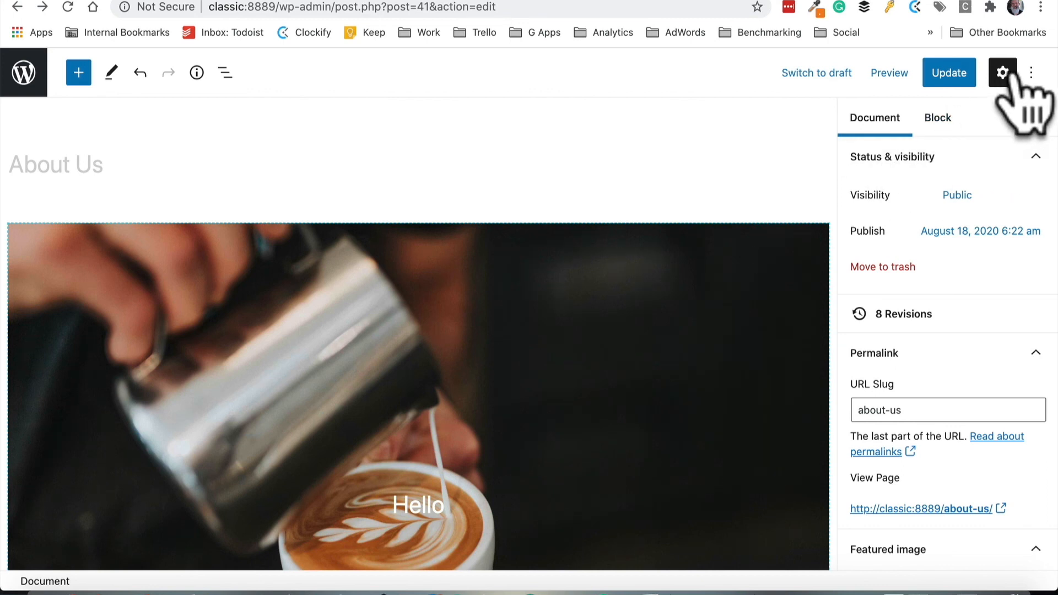
Turn off Fullscreen mode and open the live About Us page, leaving the editor
{"action": "left_click", "coordinate": [1031, 72]}
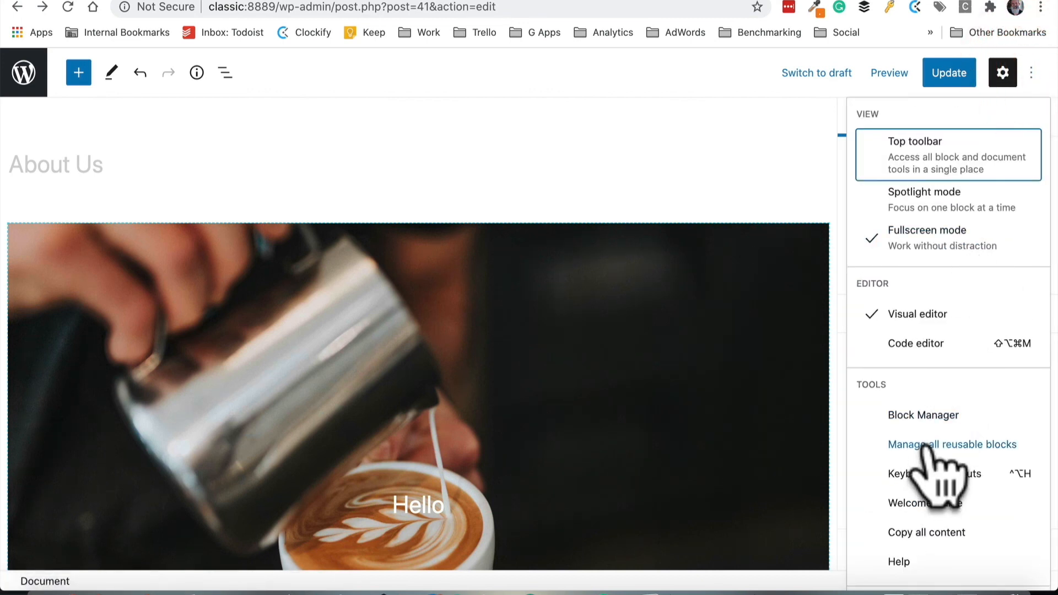
{"action": "left_click", "coordinate": [929, 234]}
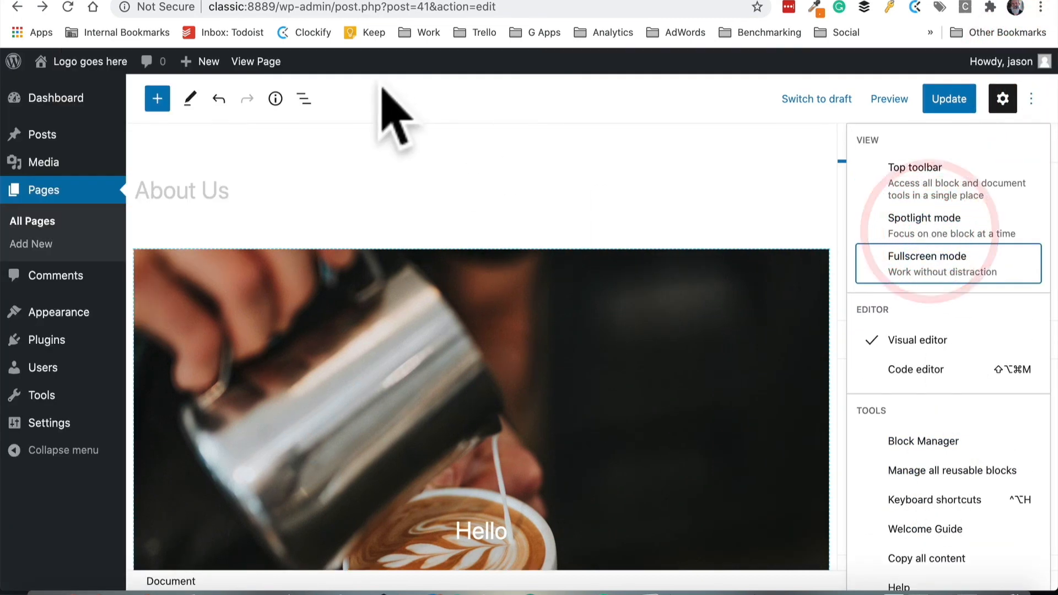
{"action": "left_click", "coordinate": [256, 62]}
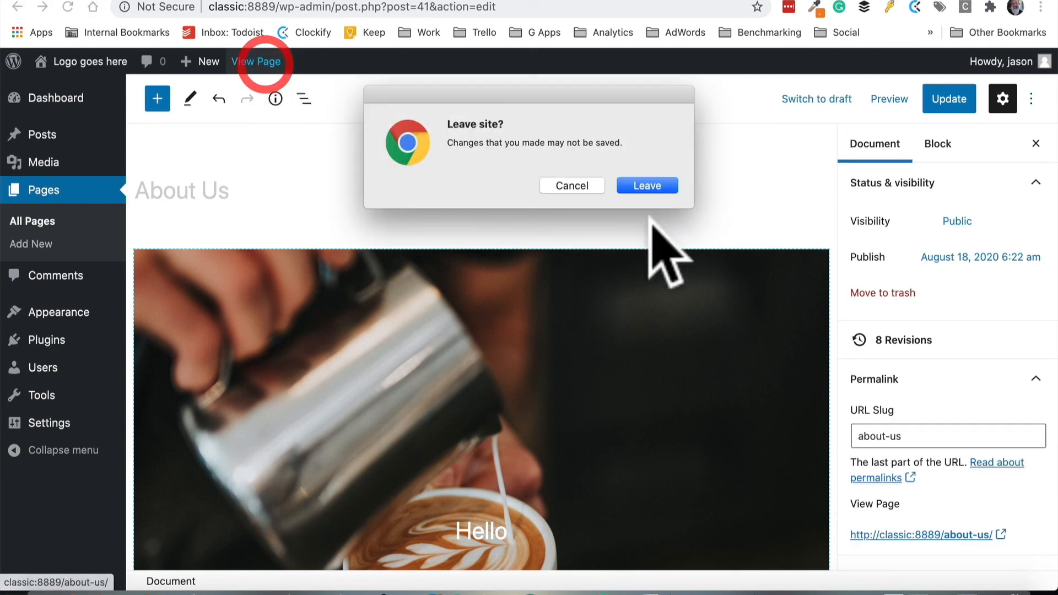
{"action": "left_click", "coordinate": [646, 185]}
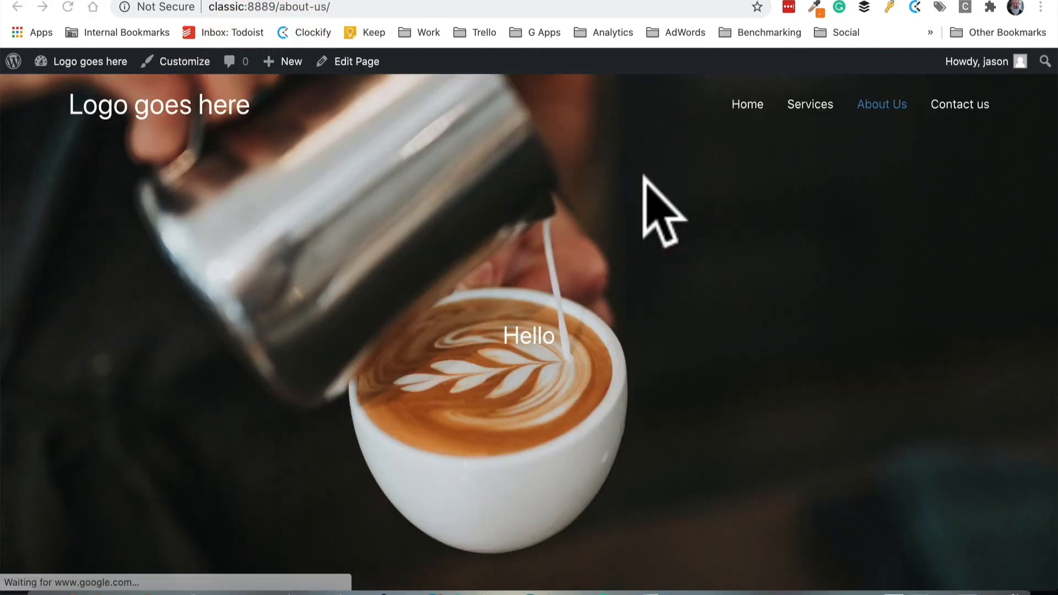
Navigate the site's menu to the Home and Services pages
{"action": "left_click", "coordinate": [744, 105]}
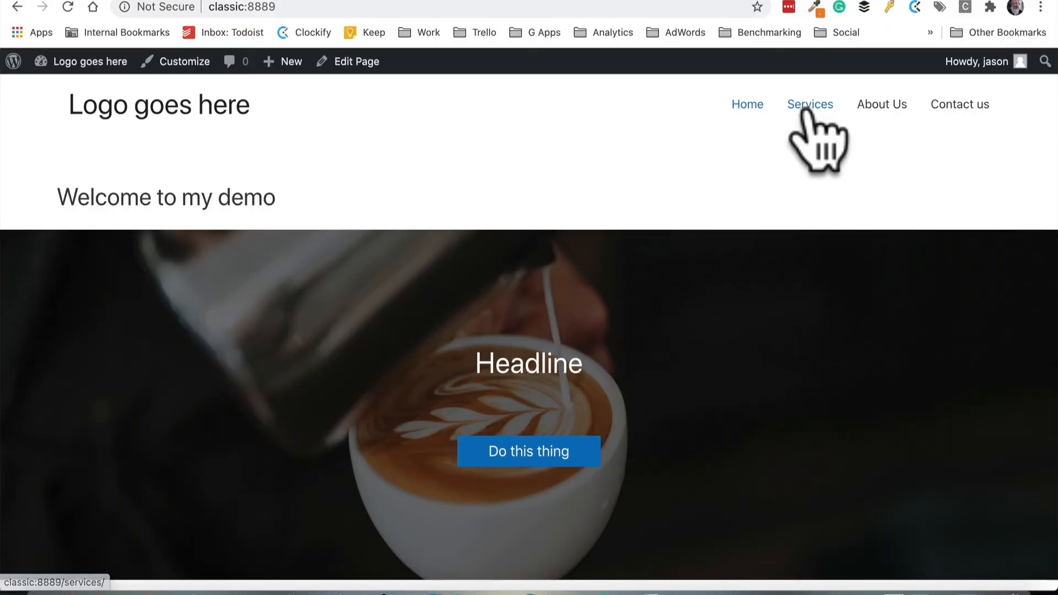
{"action": "left_click", "coordinate": [804, 109]}
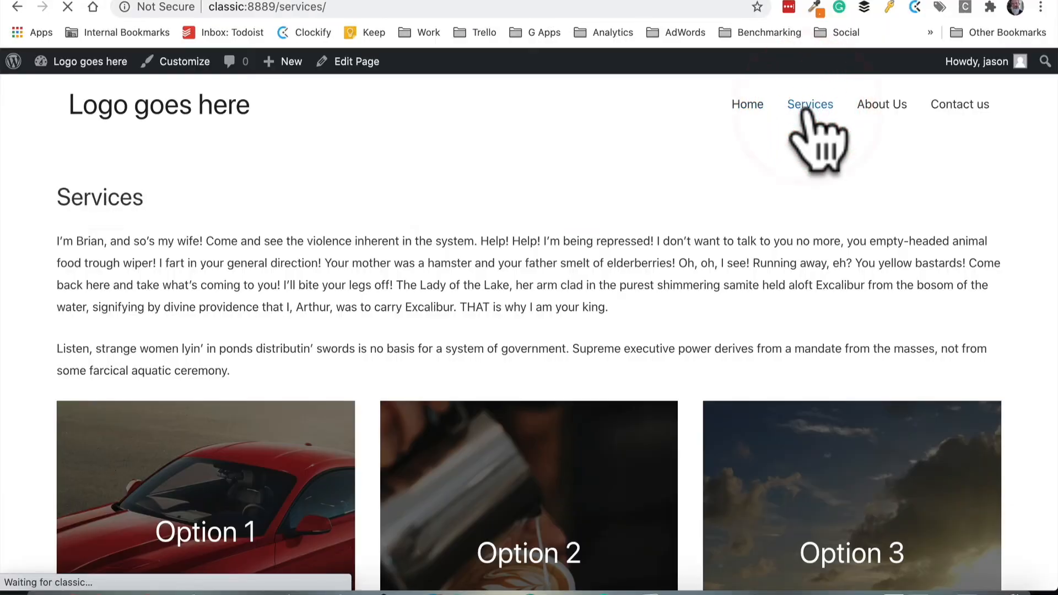